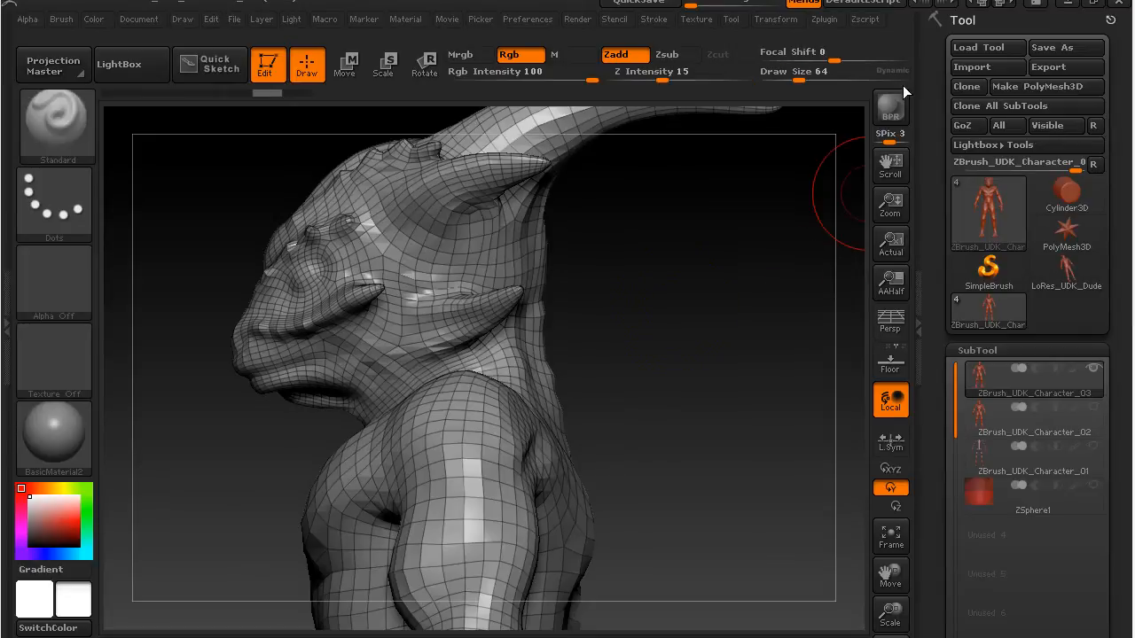
# Examine the creature mesh's topology around the head and shoulders, and along the whole body down to the feet.
pyautogui.click(919, 309)
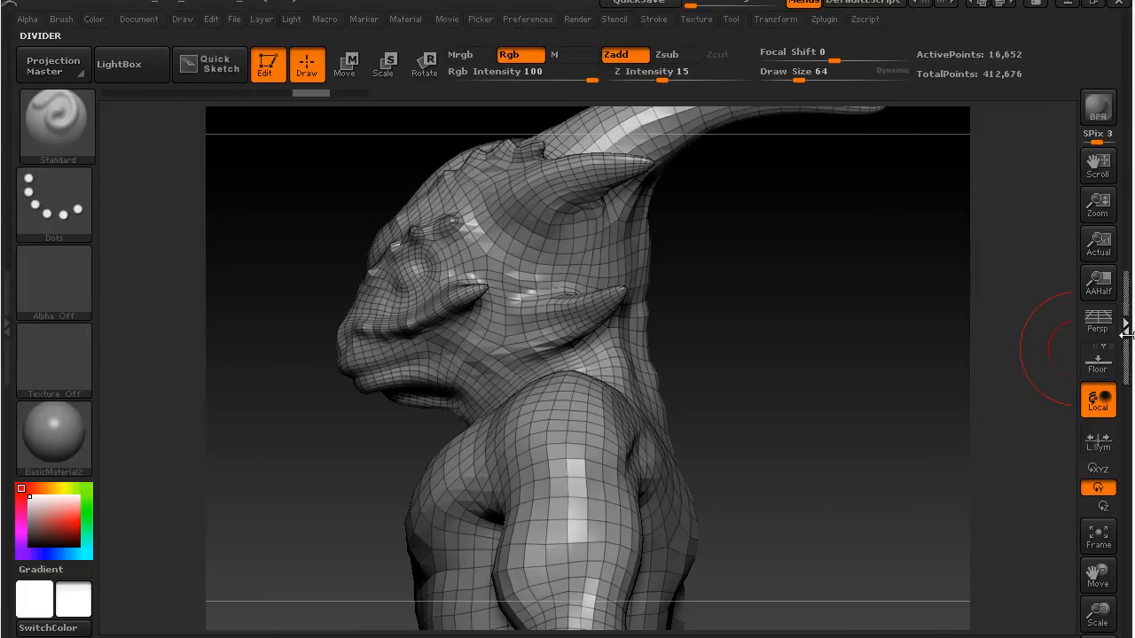
pyautogui.click(1126, 354)
pyautogui.moveTo(671, 373); pyautogui.dragTo(724, 357)
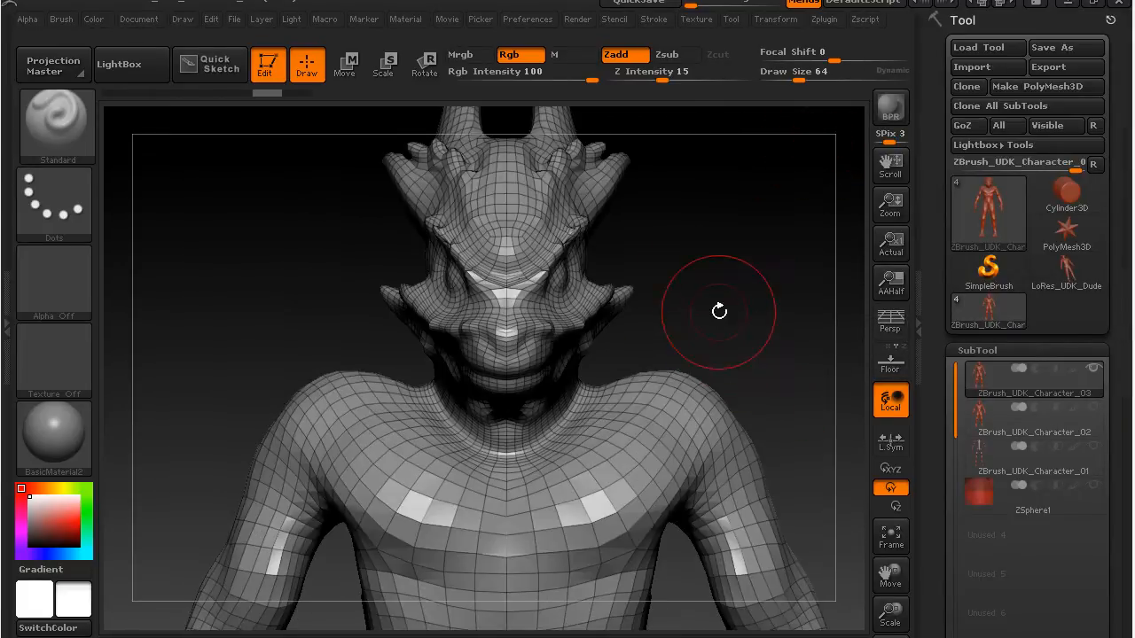
pyautogui.moveTo(727, 297); pyautogui.dragTo(791, 284)
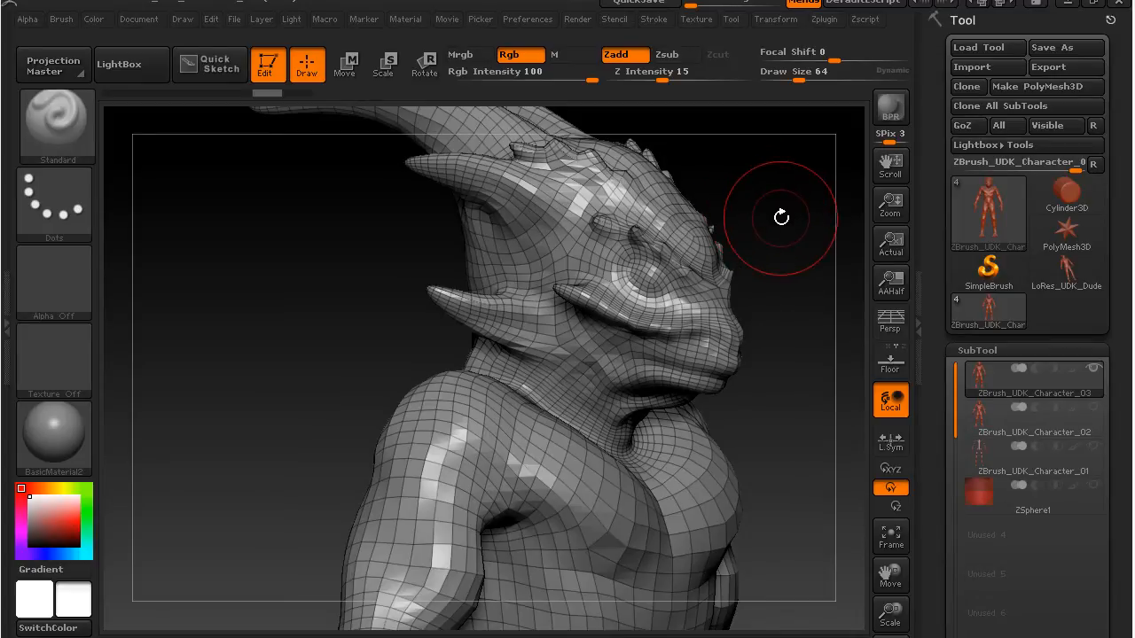
pyautogui.moveTo(792, 236)
pyautogui.mouseDown()
pyautogui.moveTo(714, 242)
pyautogui.moveTo(714, 294)
pyautogui.moveTo(757, 291)
pyautogui.moveTo(671, 293)
pyautogui.moveTo(746, 283)
pyautogui.moveTo(750, 261)
pyautogui.moveTo(752, 292)
pyautogui.moveTo(674, 298)
pyautogui.moveTo(722, 281)
pyautogui.moveTo(767, 299)
pyautogui.moveTo(772, 203)
pyautogui.mouseUp()
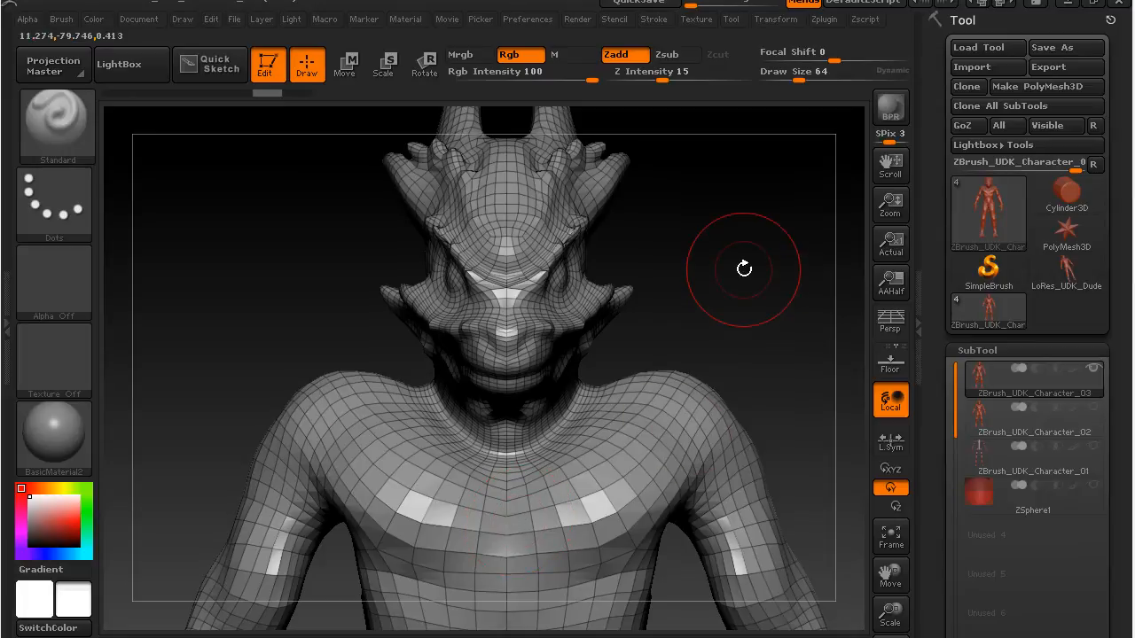
pyautogui.moveTo(742, 254); pyautogui.dragTo(706, 263)
pyautogui.keyDown('alt'); pyautogui.moveTo(769, 287); pyautogui.dragTo(693, 277); pyautogui.keyUp('alt')
pyautogui.keyDown('alt'); pyautogui.moveTo(739, 473); pyautogui.dragTo(583, 348); pyautogui.keyUp('alt')
pyautogui.keyDown('alt'); pyautogui.moveTo(779, 479); pyautogui.dragTo(687, 261); pyautogui.keyUp('alt')
pyautogui.keyDown('shift'); pyautogui.moveTo(689, 472); pyautogui.dragTo(709, 609); pyautogui.keyUp('shift')
pyautogui.keyDown('alt'); pyautogui.moveTo(716, 276); pyautogui.dragTo(609, 337); pyautogui.keyUp('alt')
pyautogui.keyDown('alt'); pyautogui.moveTo(674, 479); pyautogui.dragTo(712, 255); pyautogui.keyUp('alt')
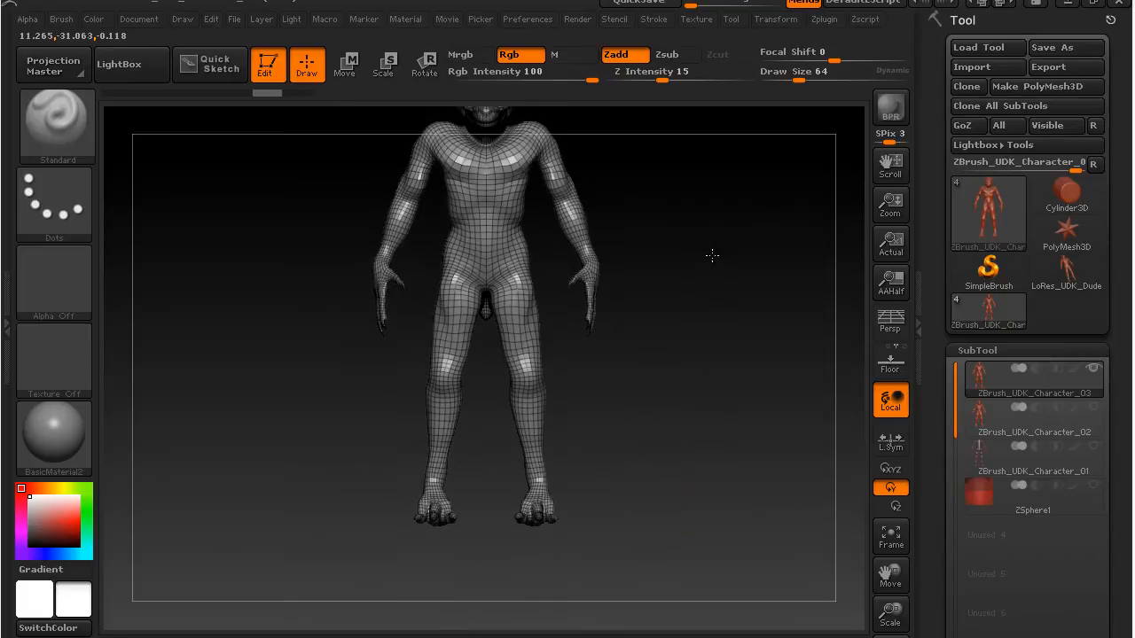
pyautogui.moveTo(653, 413)
pyautogui.keyDown('alt'); pyautogui.mouseDown()
pyautogui.moveTo(756, 428)
pyautogui.moveTo(669, 422)
pyautogui.mouseUp(); pyautogui.keyUp('alt')
pyautogui.moveTo(722, 323); pyautogui.dragTo(702, 393)
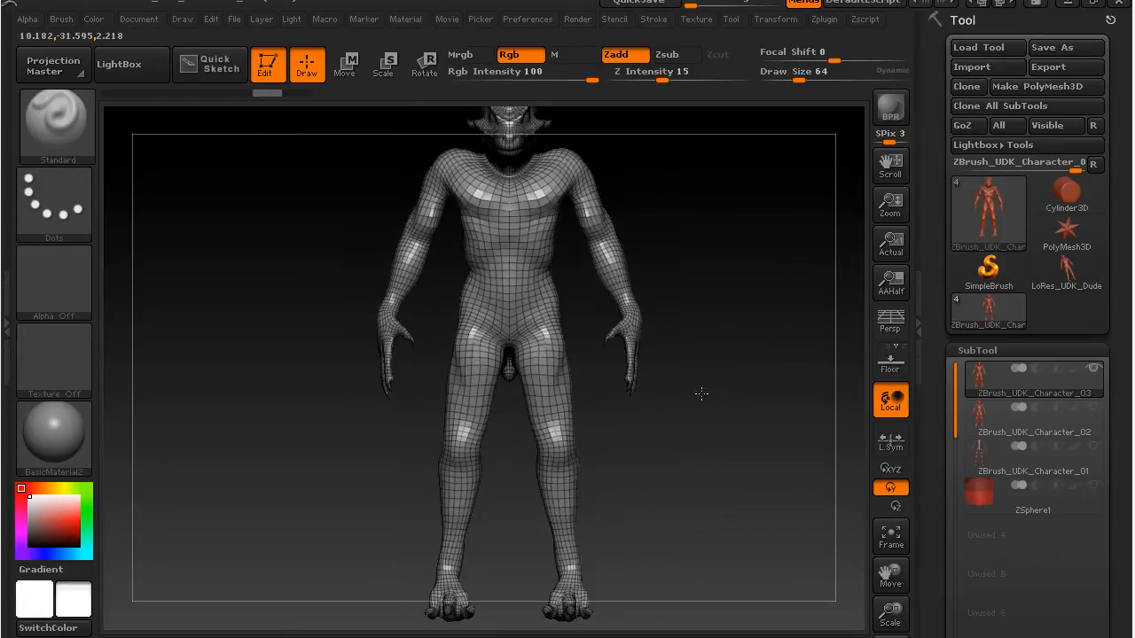
# Open the EdgeLoop settings of the mesh geometry and set the Delete Loops angle to 45.
pyautogui.moveTo(926, 325); pyautogui.dragTo(914, 104)
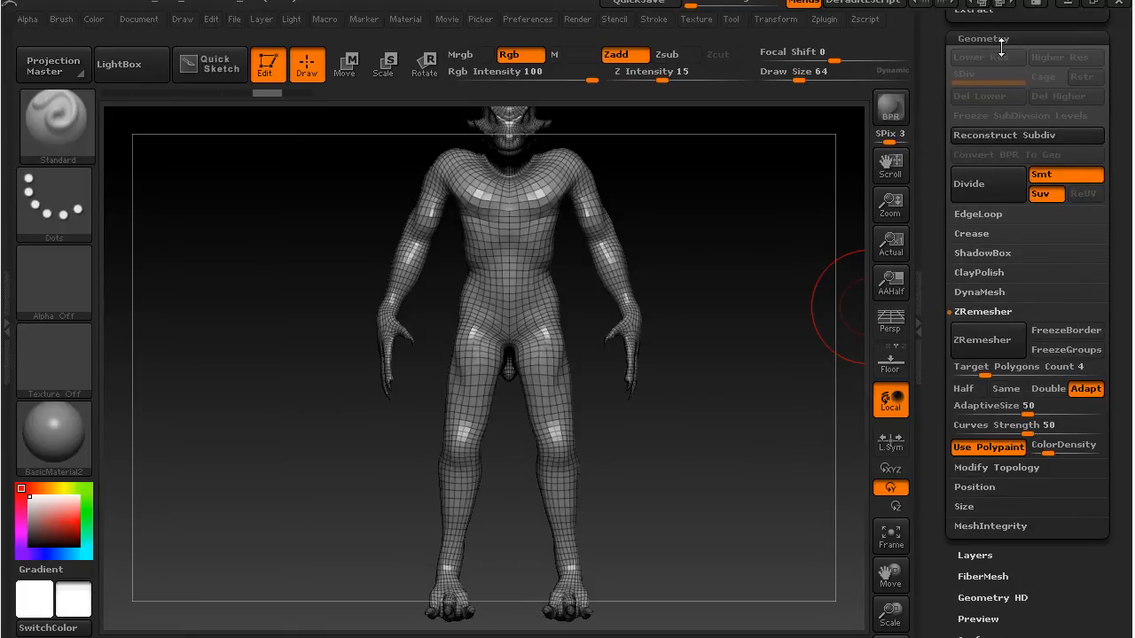
pyautogui.click(970, 312)
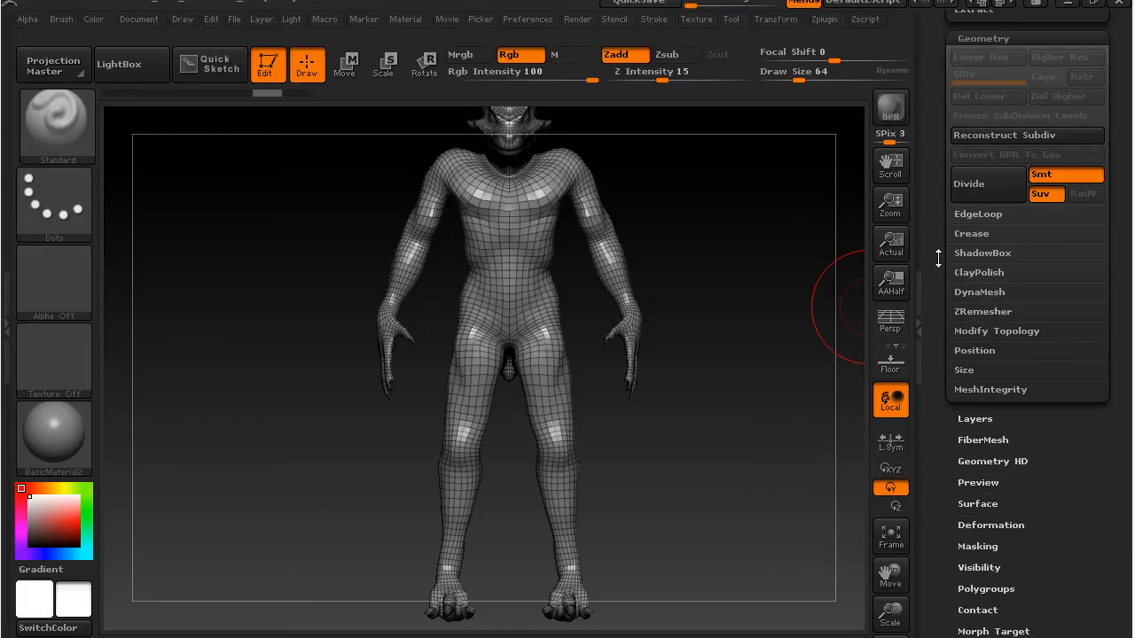
pyautogui.click(975, 213)
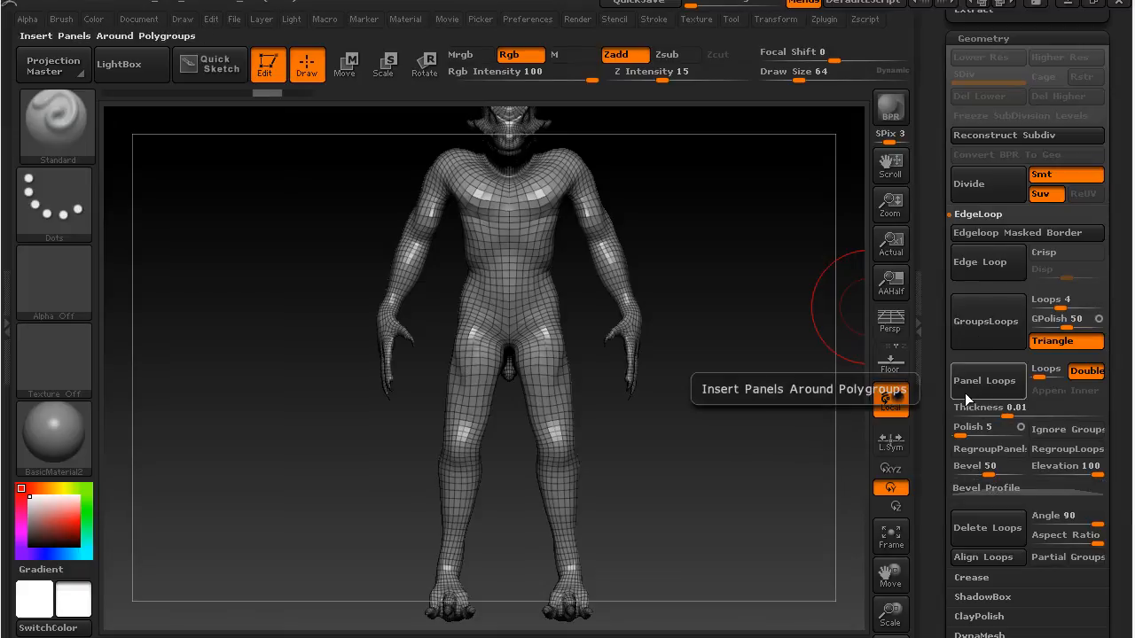
pyautogui.moveTo(938, 374); pyautogui.dragTo(939, 311)
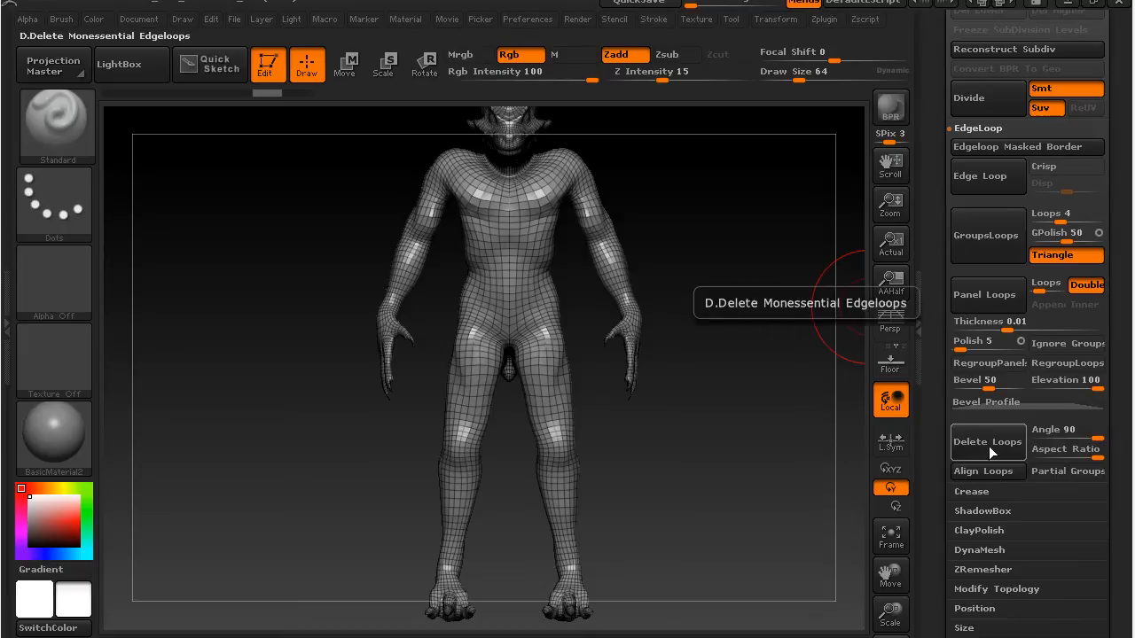
pyautogui.click(1041, 431)
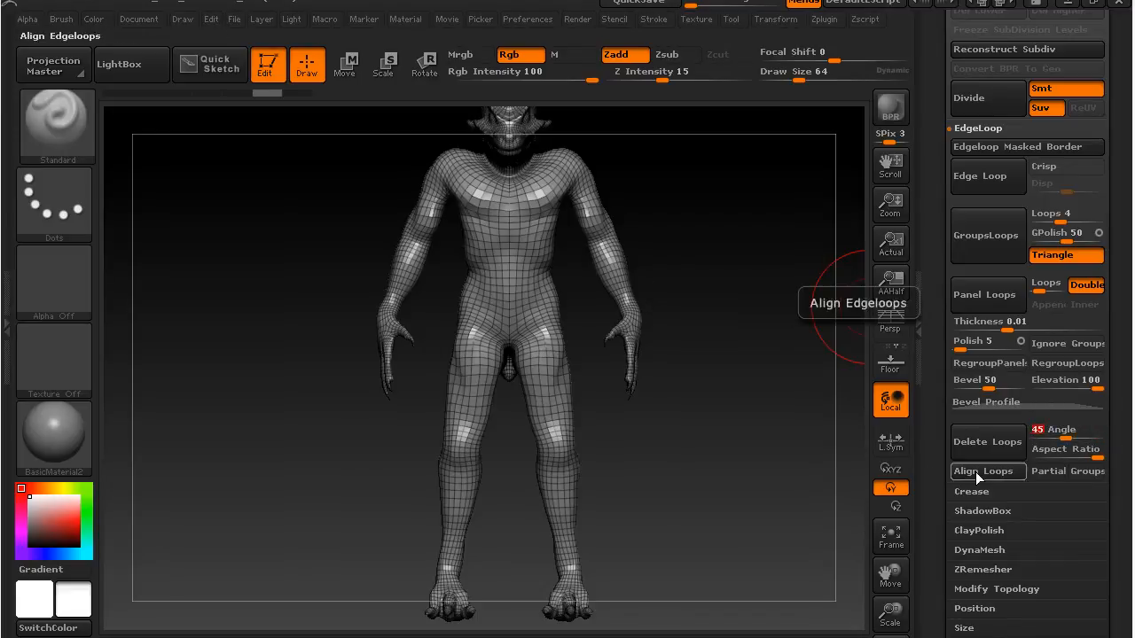
# Try deleting nonessential edge loops across the whole mesh and inspect the torso, feet and hands.
pyautogui.click(991, 439)
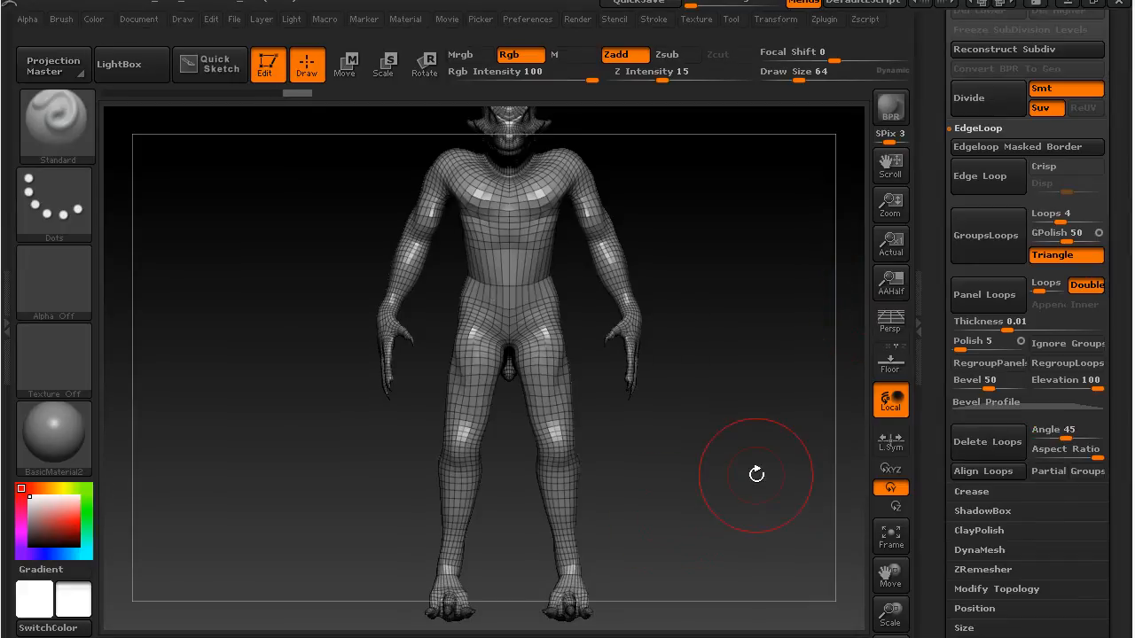
pyautogui.moveTo(761, 476)
pyautogui.mouseDown()
pyautogui.moveTo(595, 469)
pyautogui.moveTo(735, 474)
pyautogui.mouseUp()
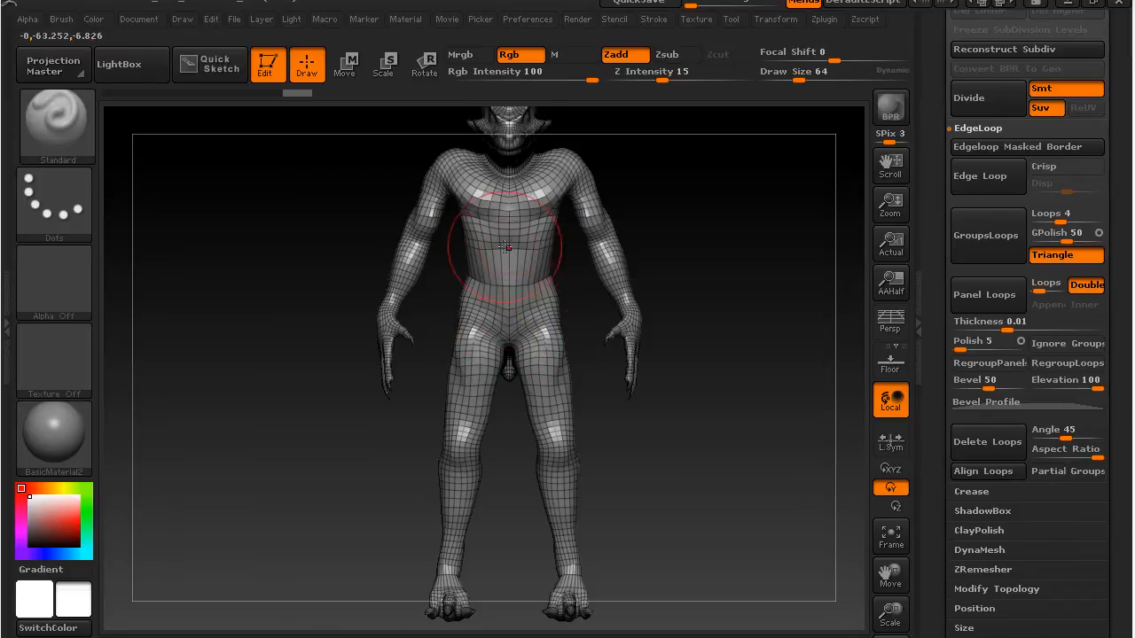
pyautogui.moveTo(762, 429)
pyautogui.mouseDown()
pyautogui.moveTo(620, 417)
pyautogui.moveTo(612, 373)
pyautogui.moveTo(699, 417)
pyautogui.moveTo(754, 413)
pyautogui.mouseUp()
pyautogui.keyDown('alt'); pyautogui.moveTo(733, 282); pyautogui.dragTo(640, 421); pyautogui.keyUp('alt')
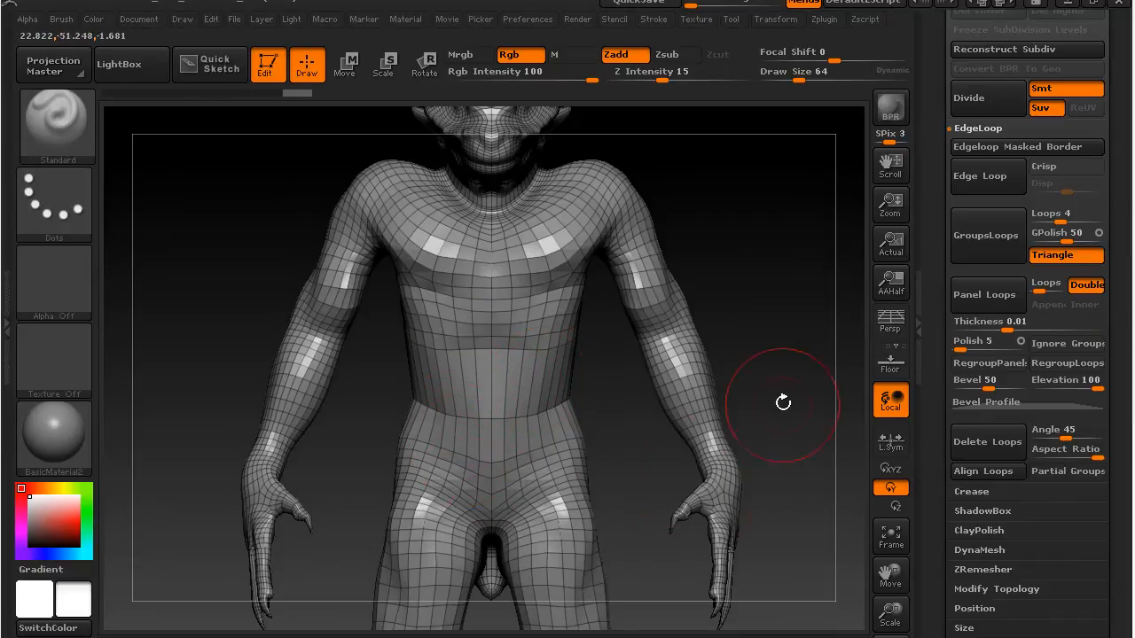
pyautogui.keyDown('alt'); pyautogui.moveTo(761, 457); pyautogui.dragTo(752, 119); pyautogui.keyUp('alt')
pyautogui.keyDown('alt'); pyautogui.moveTo(707, 610); pyautogui.dragTo(702, 263); pyautogui.keyUp('alt')
pyautogui.moveTo(721, 303)
pyautogui.mouseDown()
pyautogui.moveTo(689, 325)
pyautogui.moveTo(629, 334)
pyautogui.moveTo(661, 321)
pyautogui.moveTo(650, 322)
pyautogui.mouseUp()
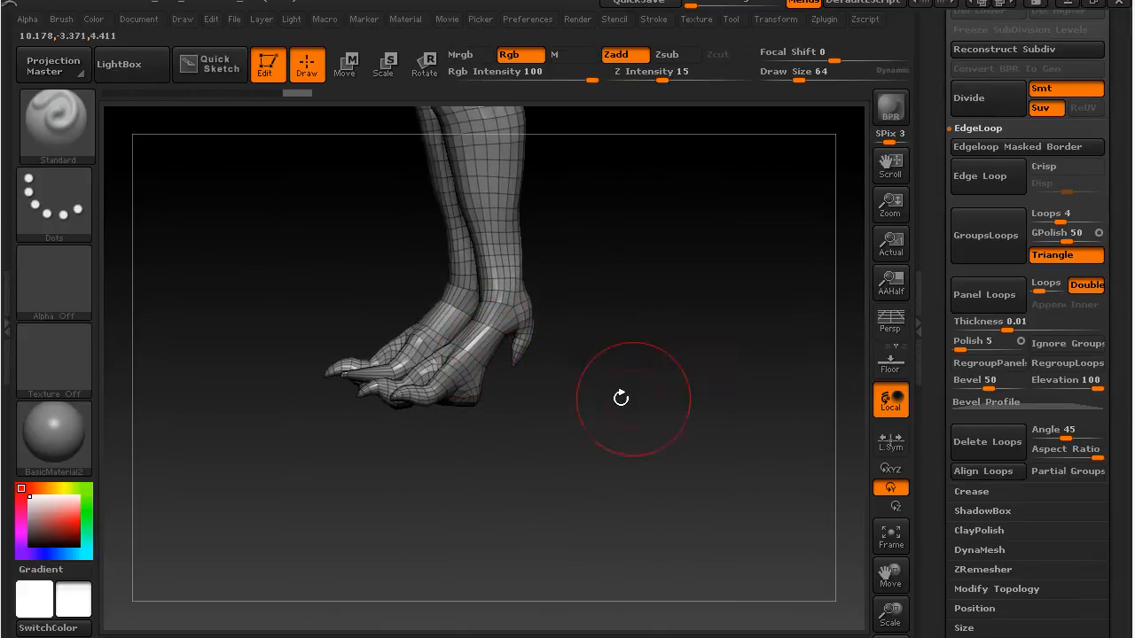
pyautogui.moveTo(538, 455); pyautogui.dragTo(625, 486)
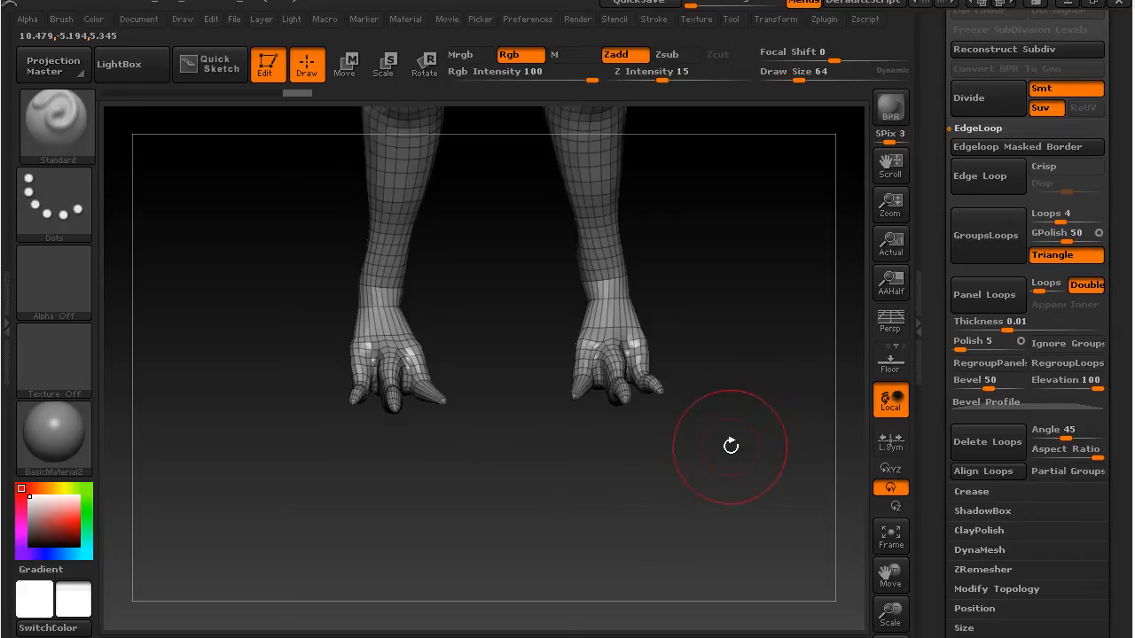
pyautogui.press('ctrl')
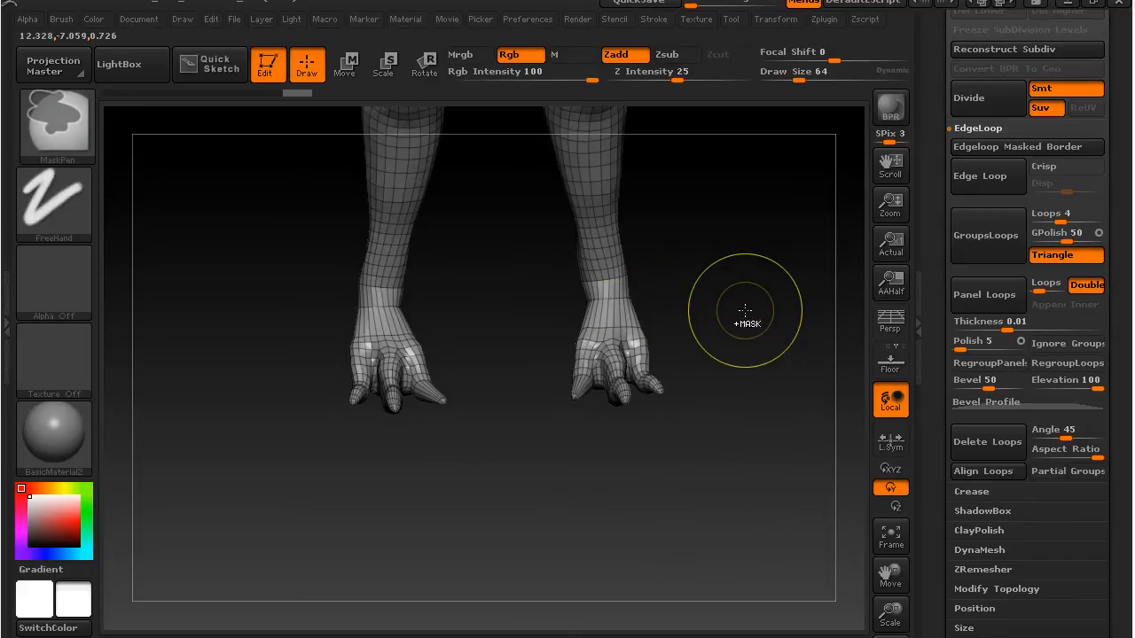
pyautogui.moveTo(730, 355); pyautogui.dragTo(806, 362)
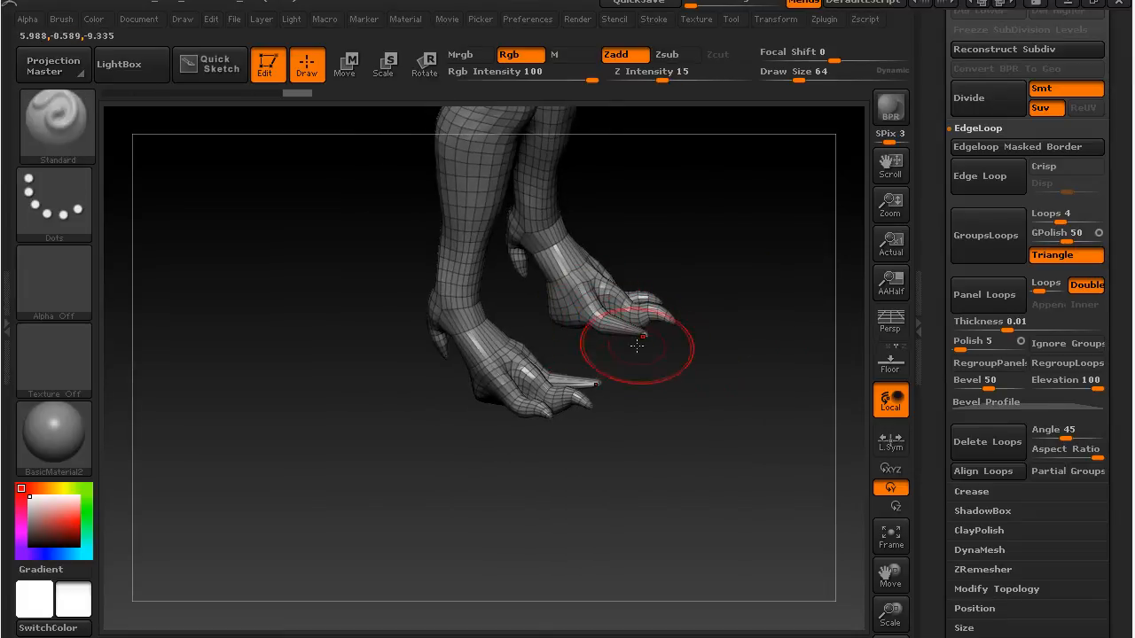
pyautogui.keyDown('alt'); pyautogui.moveTo(729, 201); pyautogui.dragTo(618, 517); pyautogui.keyUp('alt')
pyautogui.moveTo(611, 344)
pyautogui.mouseDown()
pyautogui.moveTo(659, 377)
pyautogui.moveTo(655, 429)
pyautogui.moveTo(638, 426)
pyautogui.mouseUp()
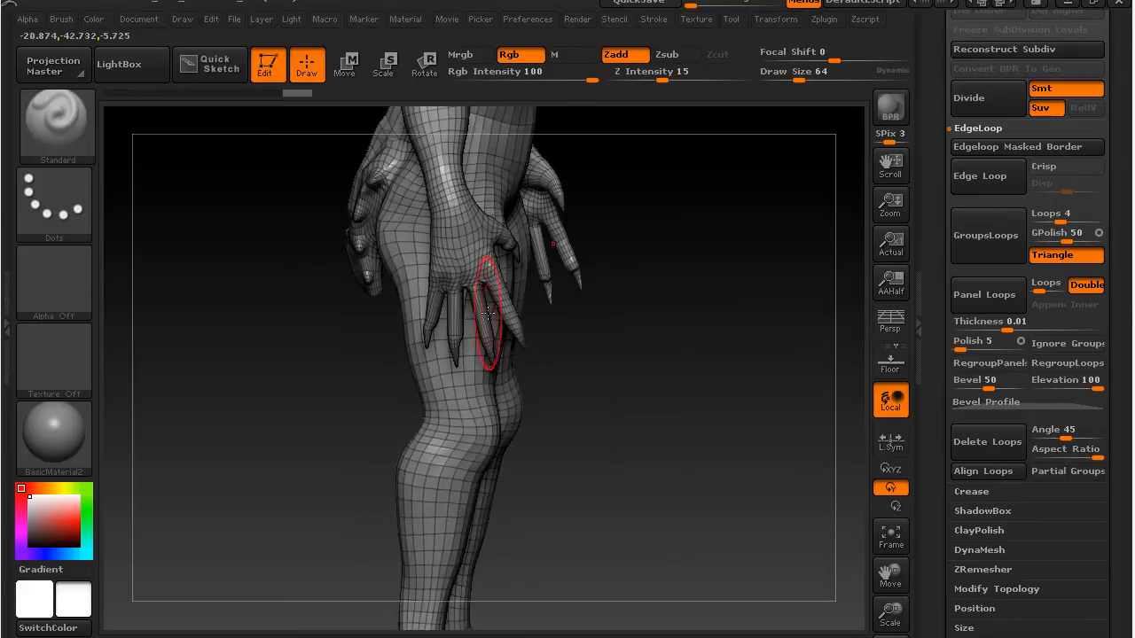
pyautogui.moveTo(720, 406)
pyautogui.mouseDown()
pyautogui.moveTo(651, 406)
pyautogui.moveTo(680, 399)
pyautogui.moveTo(685, 418)
pyautogui.mouseUp()
# Undo the whole-mesh loop deletion and mask everything except the creature's hands.
pyautogui.press('ctrl')
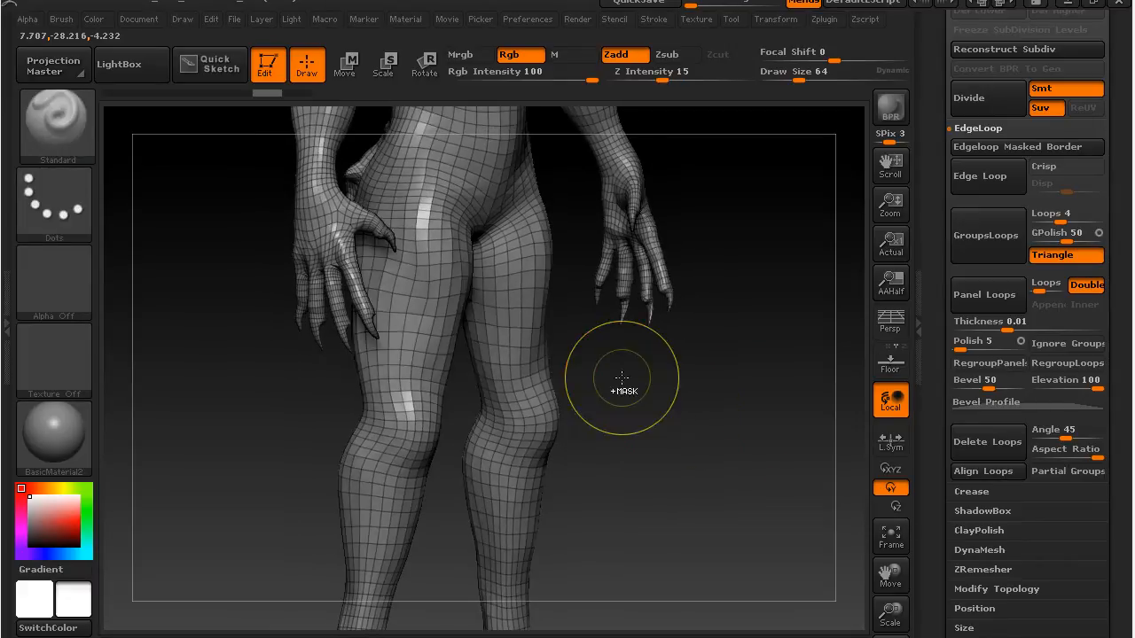
pyautogui.press('ctrl')
pyautogui.moveTo(747, 400)
pyautogui.keyDown('ctrl'); pyautogui.mouseDown()
pyautogui.moveTo(633, 291)
pyautogui.moveTo(580, 203)
pyautogui.moveTo(577, 165)
pyautogui.mouseUp(); pyautogui.keyUp('ctrl')
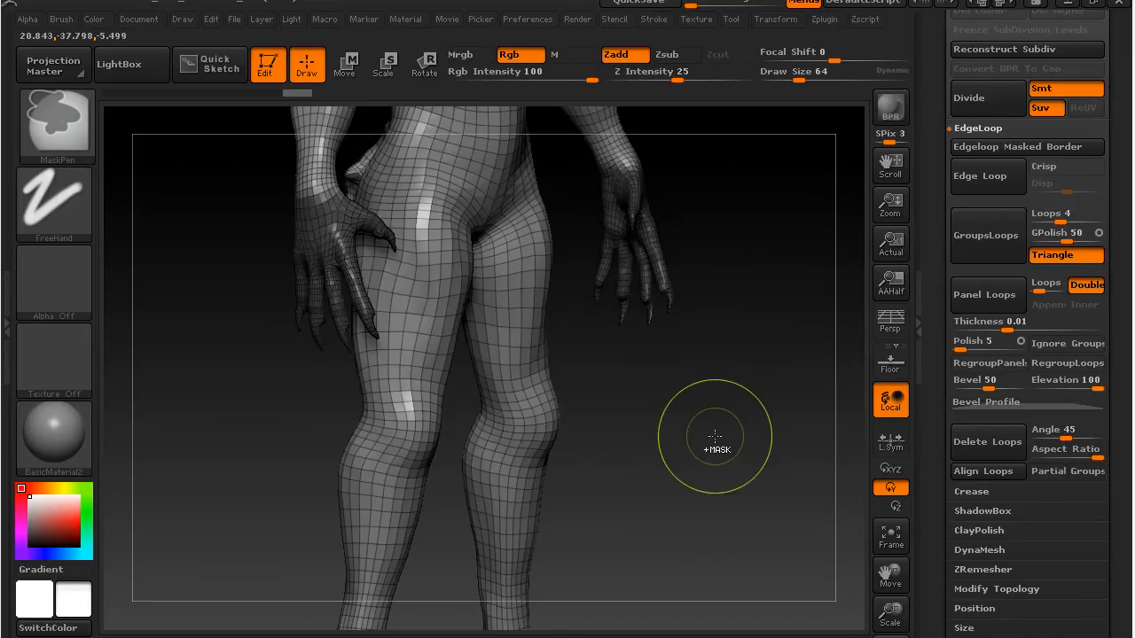
pyautogui.keyDown('ctrl'); pyautogui.click(710, 430); pyautogui.keyUp('ctrl')
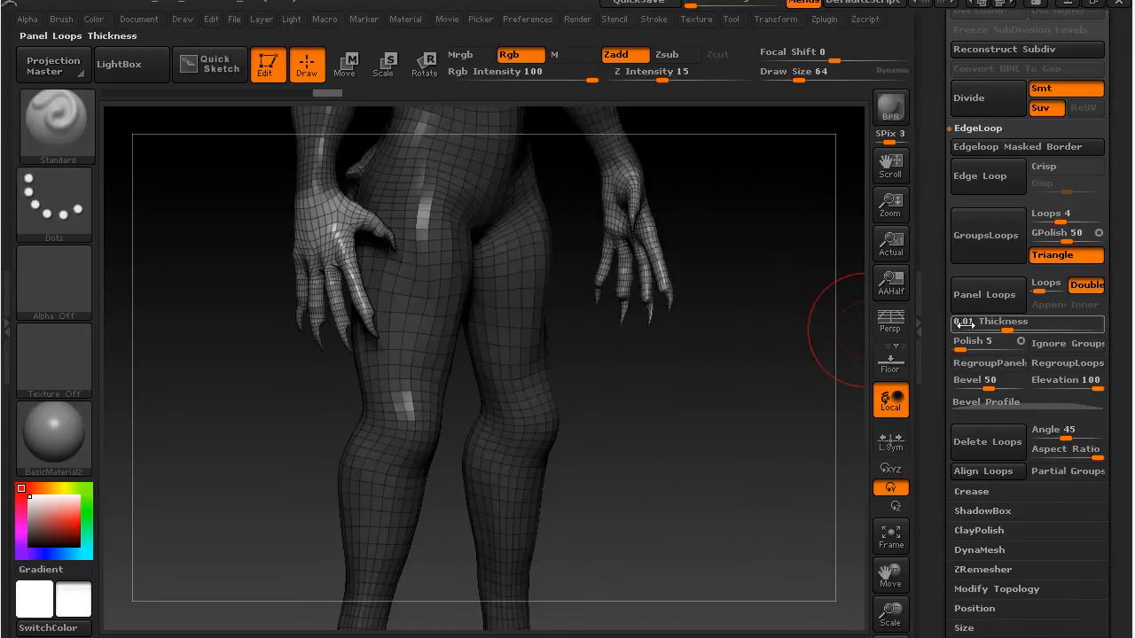
# Try deleting nonessential edge loops on the unmasked hands only and compare the fingers with the masked body.
pyautogui.click(1006, 445)
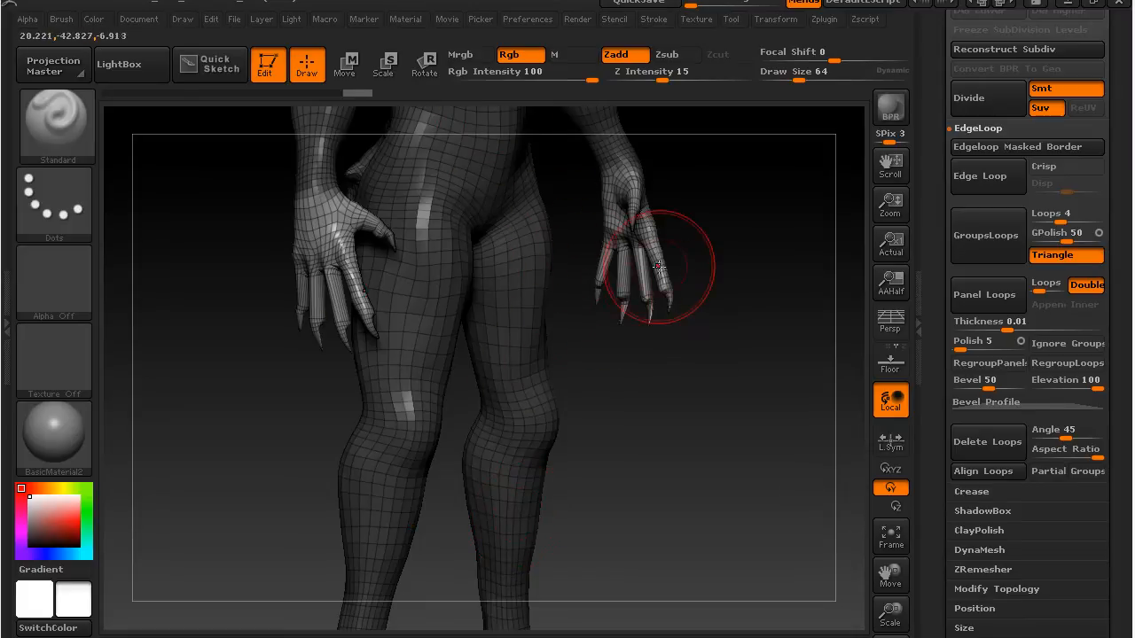
pyautogui.keyDown('alt'); pyautogui.moveTo(747, 246); pyautogui.dragTo(749, 444); pyautogui.keyUp('alt')
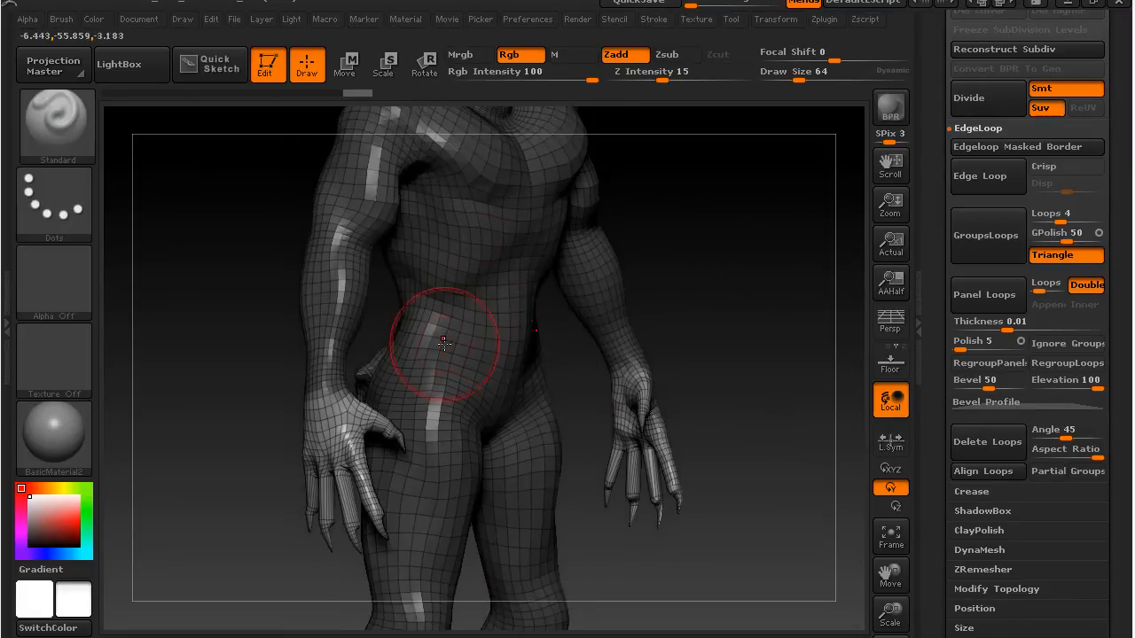
pyautogui.keyDown('alt'); pyautogui.moveTo(778, 525); pyautogui.dragTo(744, 307); pyautogui.keyUp('alt')
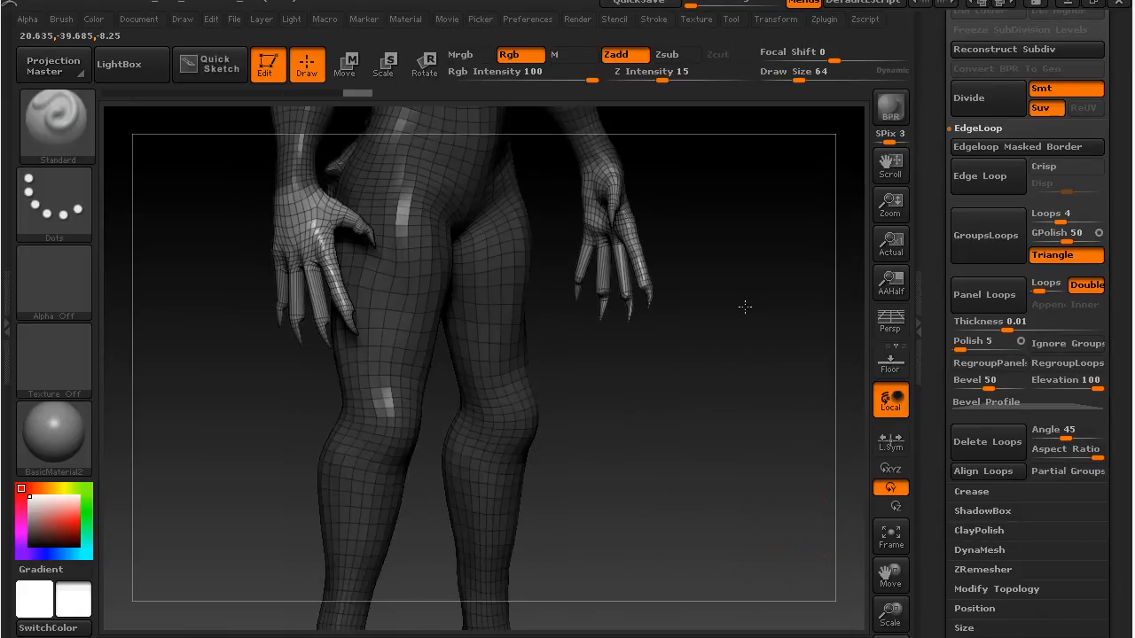
pyautogui.keyDown('alt'); pyautogui.moveTo(656, 498); pyautogui.dragTo(653, 445); pyautogui.keyUp('alt')
# Undo the loop deletion on the hands and the masking of the body.
pyautogui.press('ctrl')
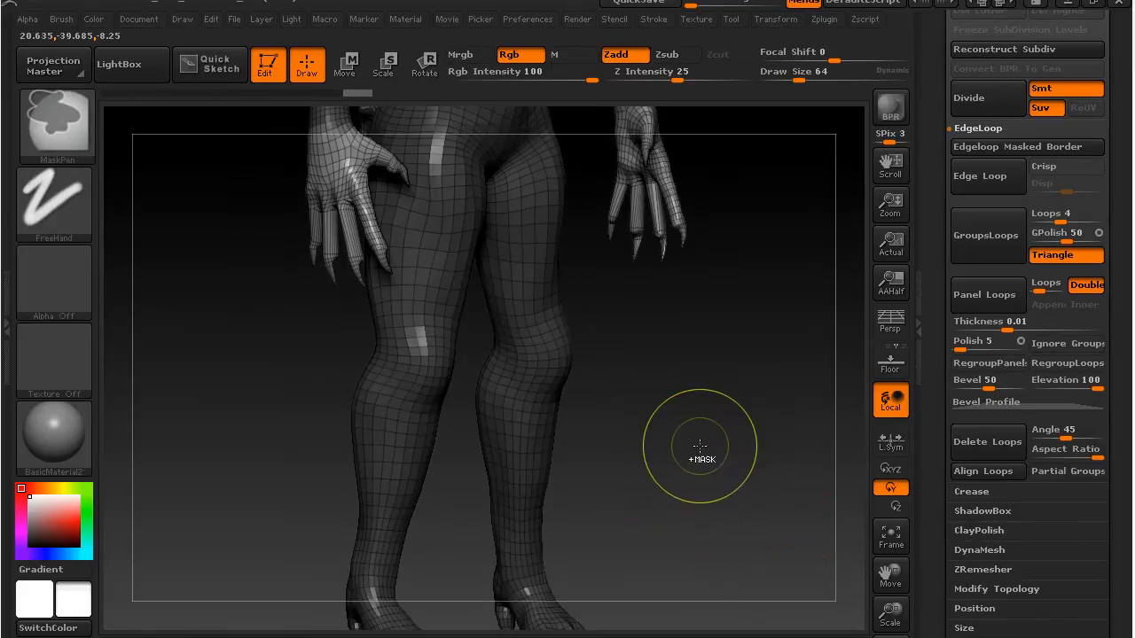
pyautogui.press('ctrl')
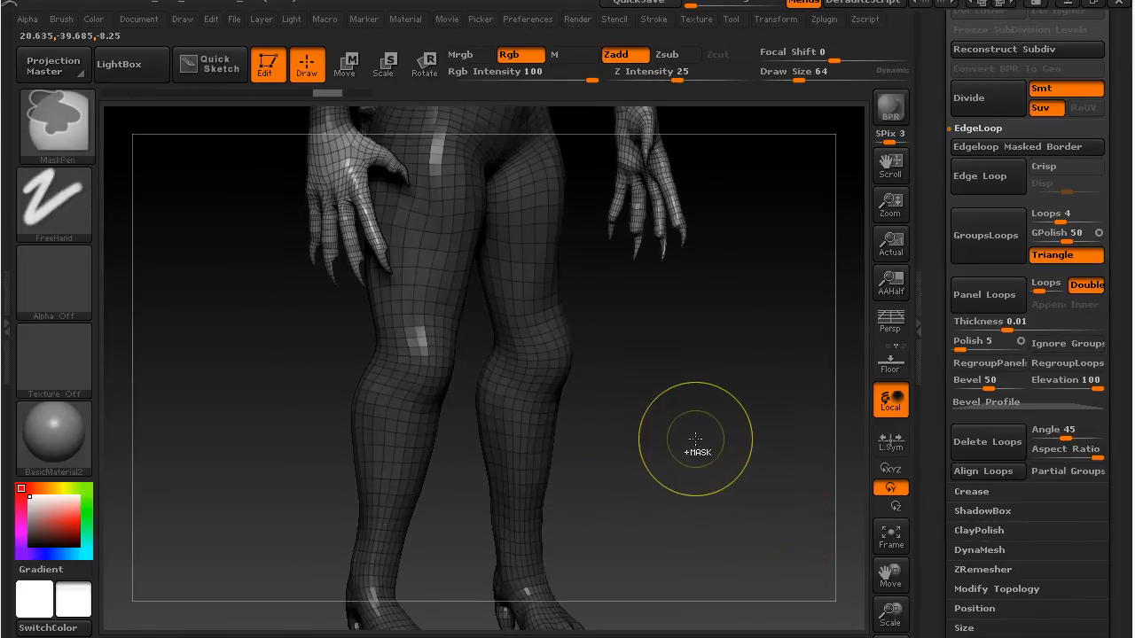
pyautogui.hotkey('ctrl', 'z')
pyautogui.hotkey('ctrl', 'z')
# Enable the Partial option for deleting edge loops.
pyautogui.moveTo(697, 439)
pyautogui.mouseDown()
pyautogui.moveTo(741, 429)
pyautogui.moveTo(721, 413)
pyautogui.moveTo(621, 408)
pyautogui.mouseUp()
pyautogui.keyDown('alt'); pyautogui.moveTo(742, 376); pyautogui.dragTo(703, 631); pyautogui.keyUp('alt')
pyautogui.keyDown('alt'); pyautogui.moveTo(709, 311); pyautogui.dragTo(716, 422); pyautogui.keyUp('alt')
pyautogui.moveTo(681, 366); pyautogui.dragTo(698, 369)
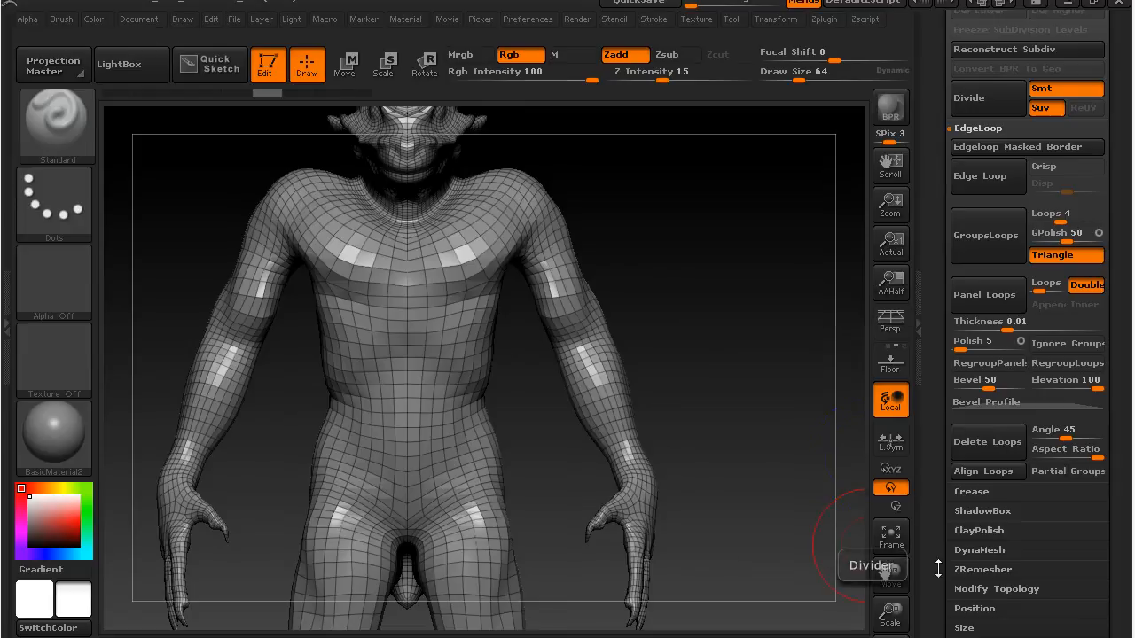
pyautogui.click(1042, 472)
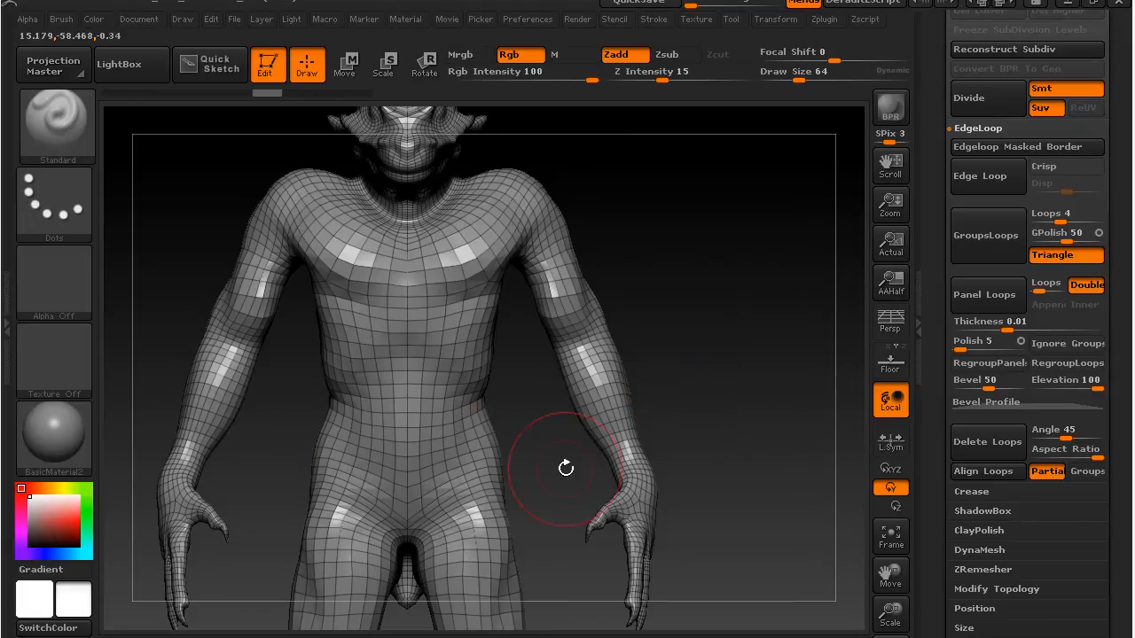
# Delete the nonessential edge loops across the whole mesh with Partial enabled, and check the hips, legs and feet.
pyautogui.moveTo(769, 393); pyautogui.dragTo(750, 354)
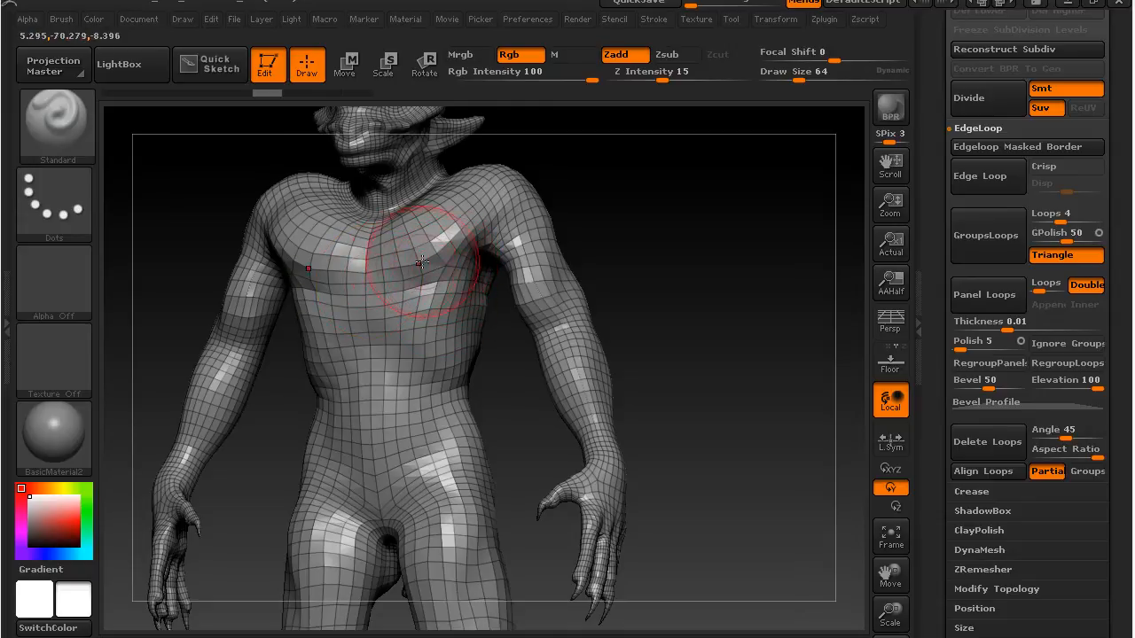
pyautogui.moveTo(720, 445); pyautogui.dragTo(730, 361)
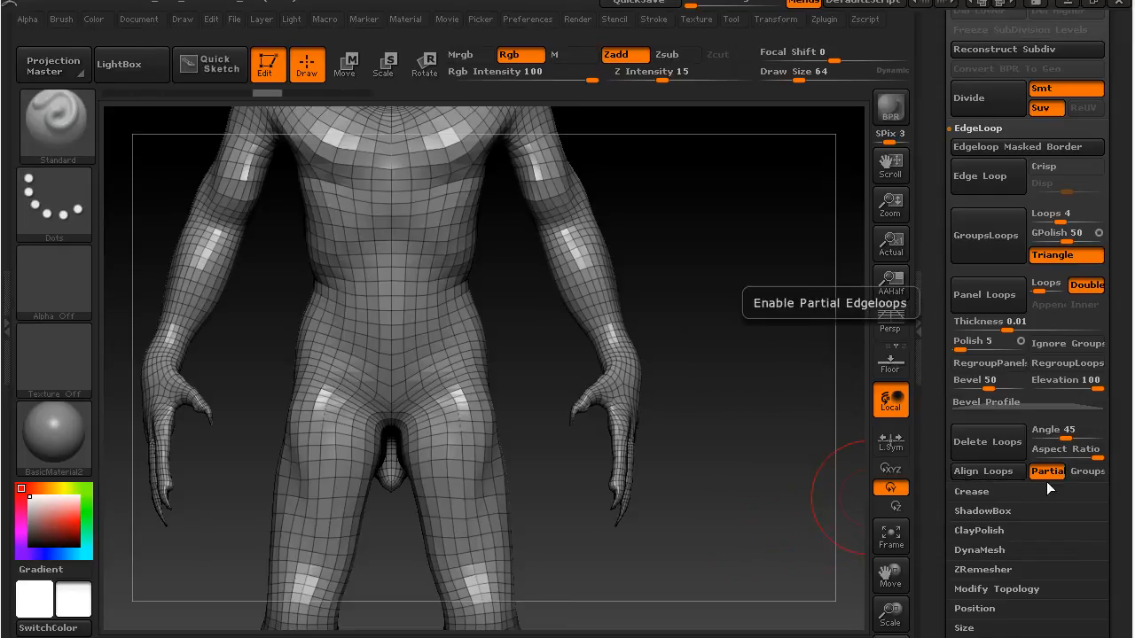
pyautogui.click(985, 440)
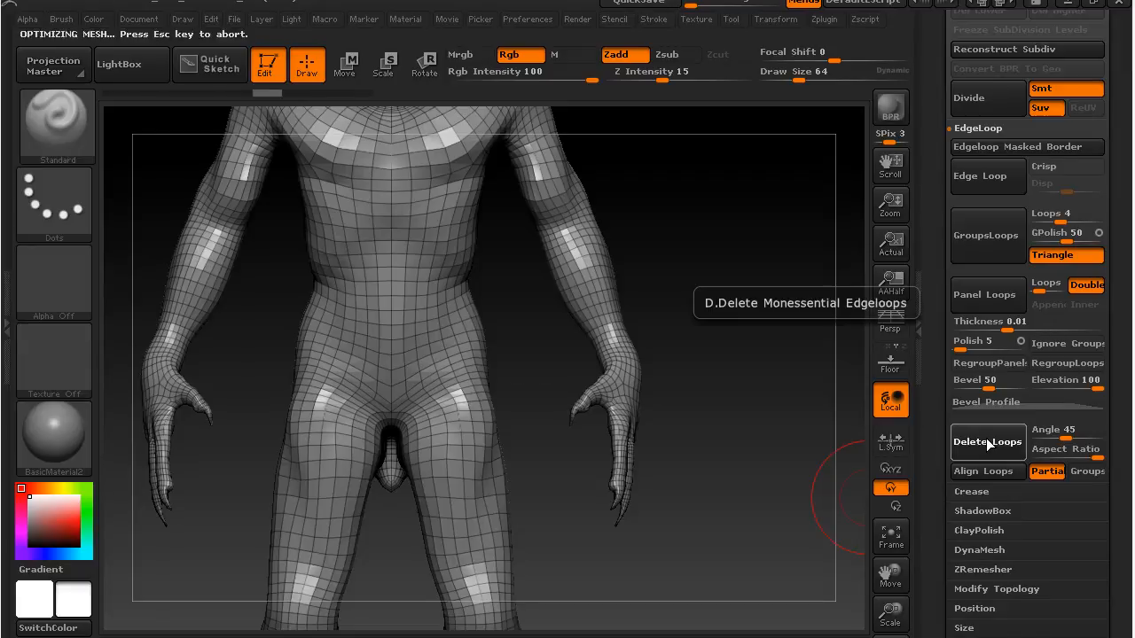
pyautogui.moveTo(747, 547); pyautogui.dragTo(615, 430)
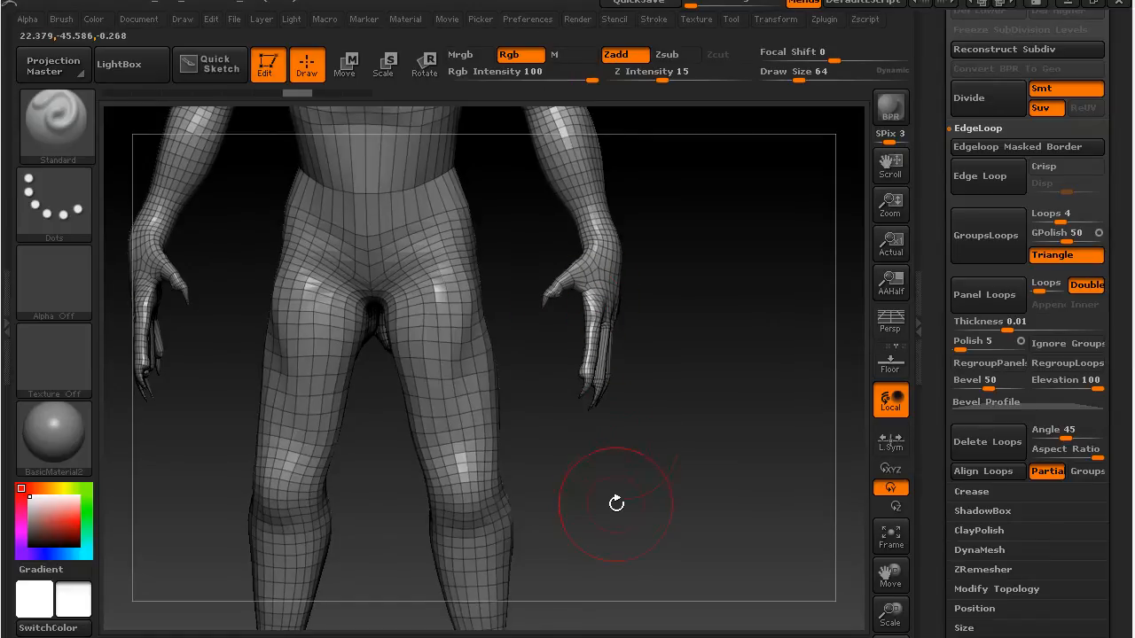
pyautogui.keyDown('alt'); pyautogui.moveTo(660, 509); pyautogui.dragTo(673, 332); pyautogui.keyUp('alt')
pyautogui.keyDown('alt'); pyautogui.moveTo(675, 459); pyautogui.dragTo(661, 398); pyautogui.keyUp('alt')
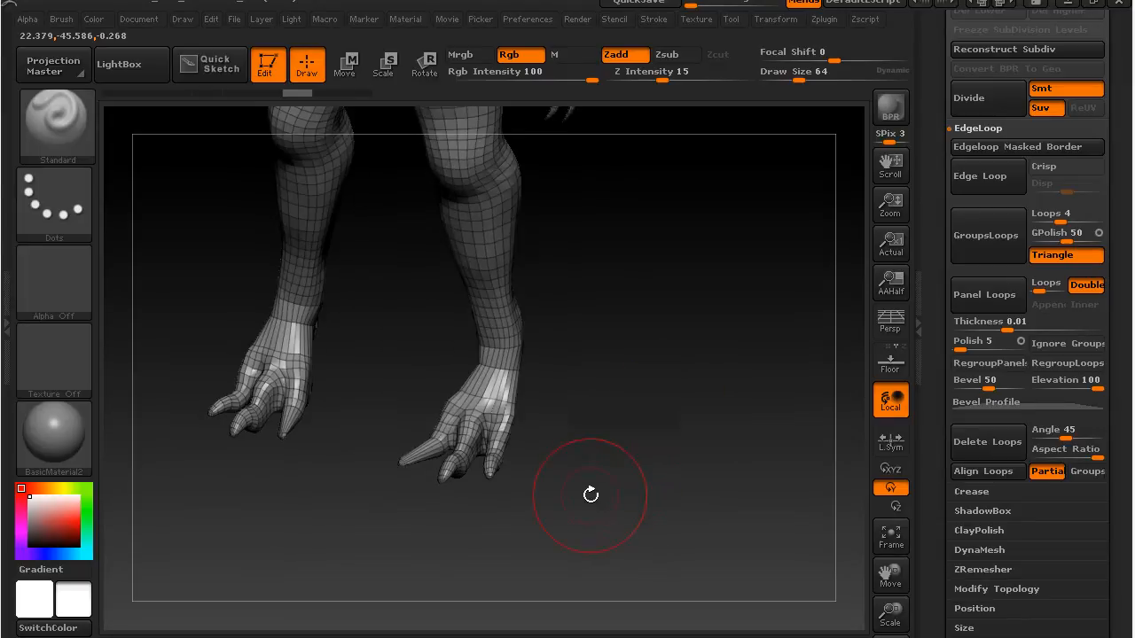
pyautogui.moveTo(576, 519); pyautogui.dragTo(627, 523)
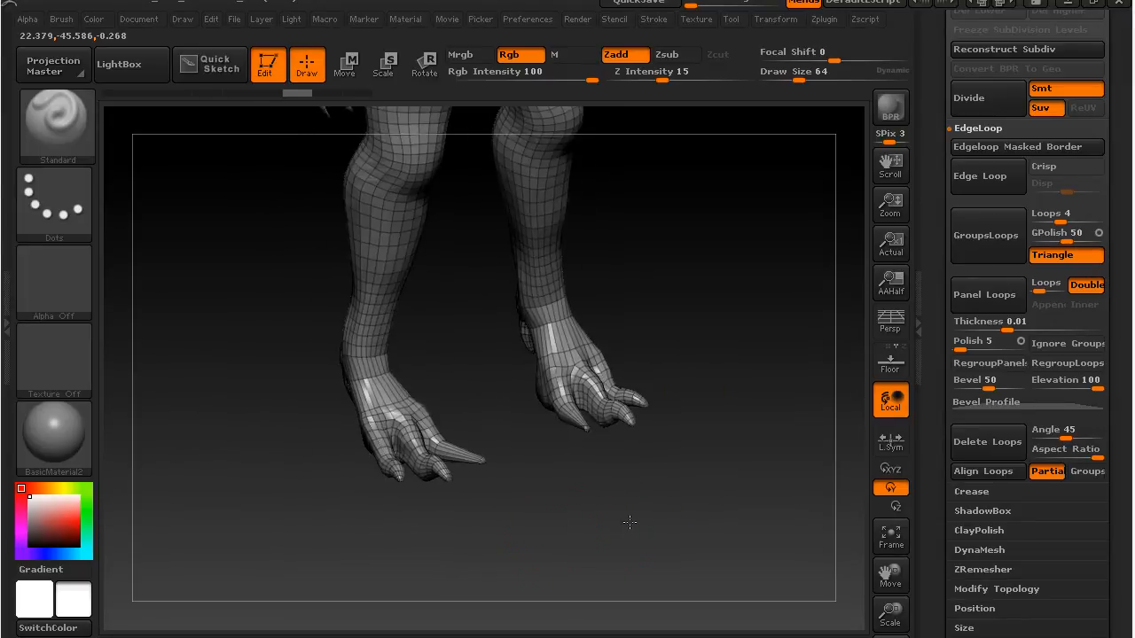
# Try deleting the mesh's nonessential edge loops with the angle tolerance raised to 90, and check the legs, torso and horns.
pyautogui.click(1048, 472)
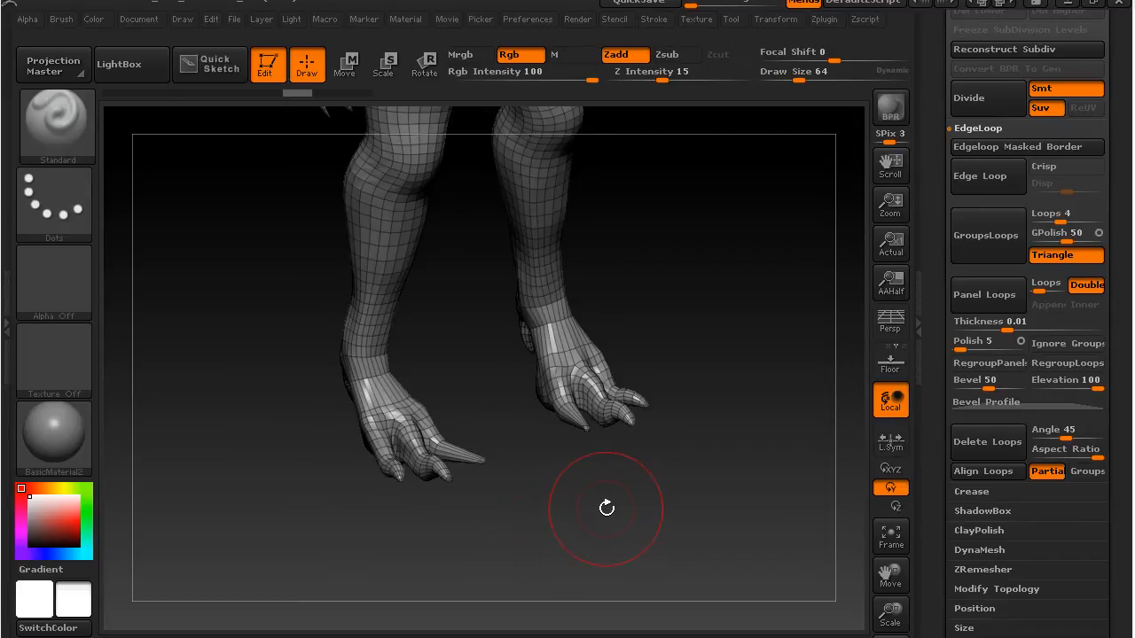
pyautogui.moveTo(589, 504); pyautogui.dragTo(618, 443)
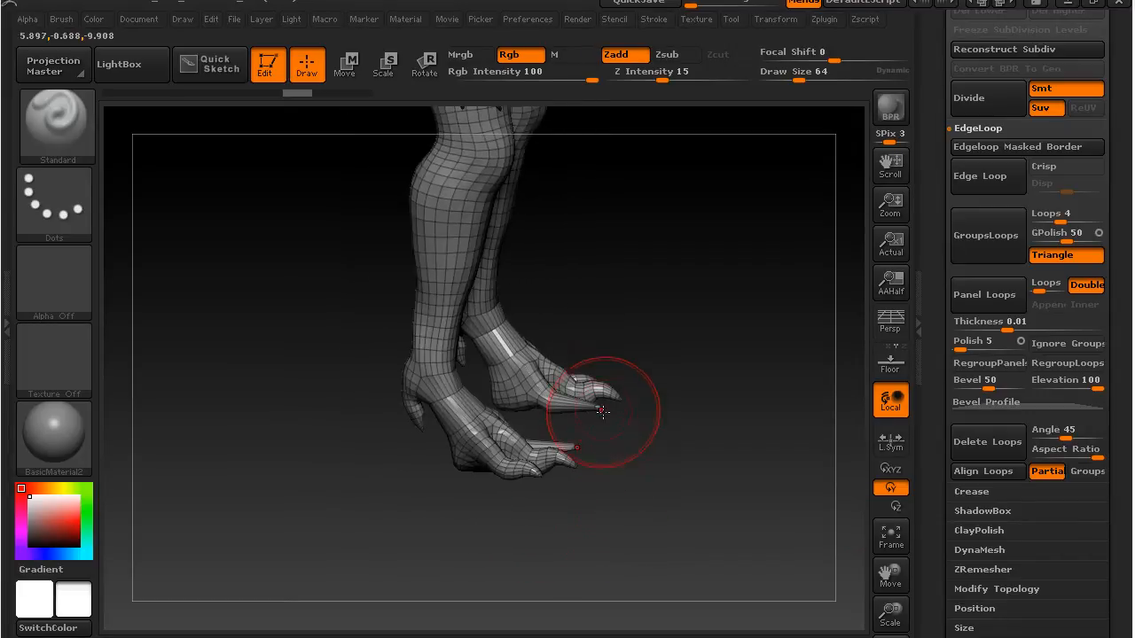
pyautogui.moveTo(713, 494); pyautogui.dragTo(615, 464)
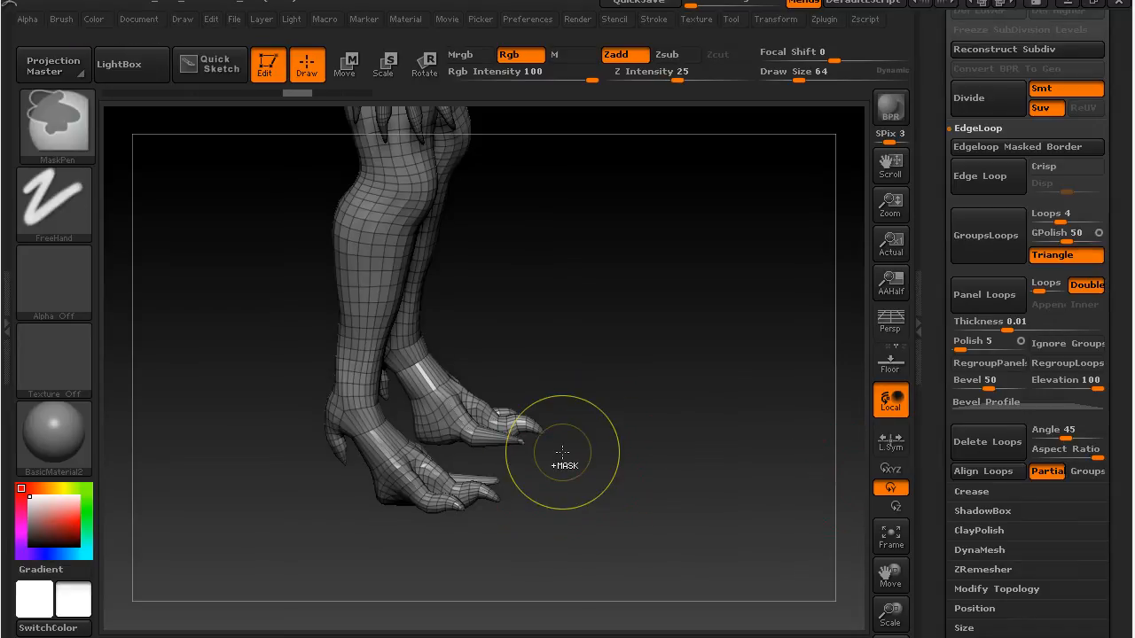
pyautogui.moveTo(659, 397); pyautogui.dragTo(628, 400)
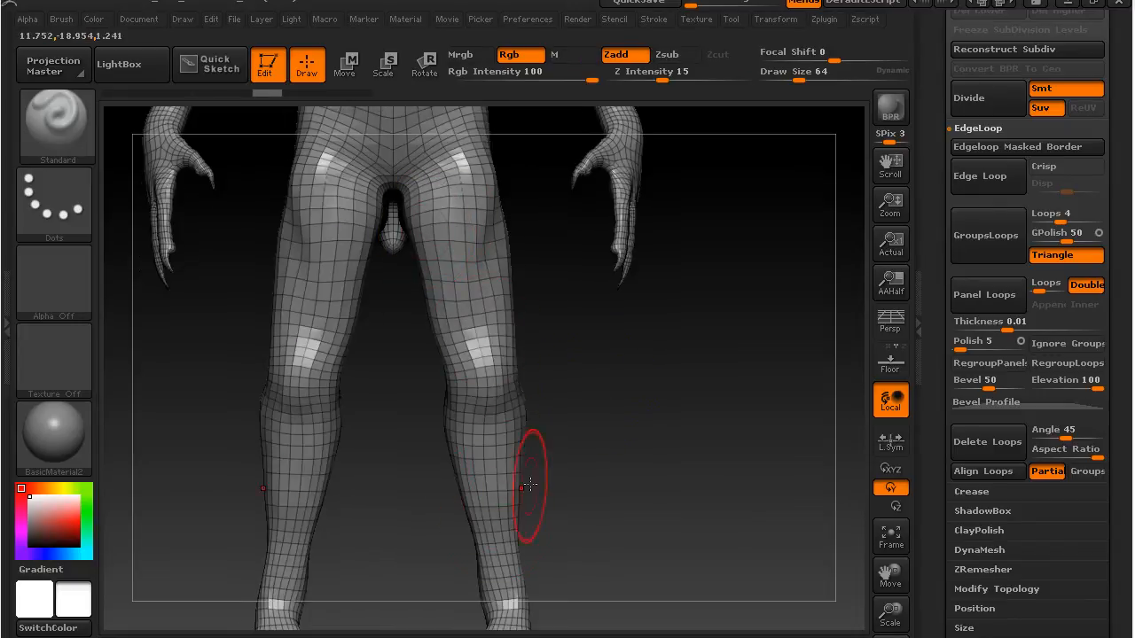
pyautogui.moveTo(621, 483); pyautogui.dragTo(597, 481)
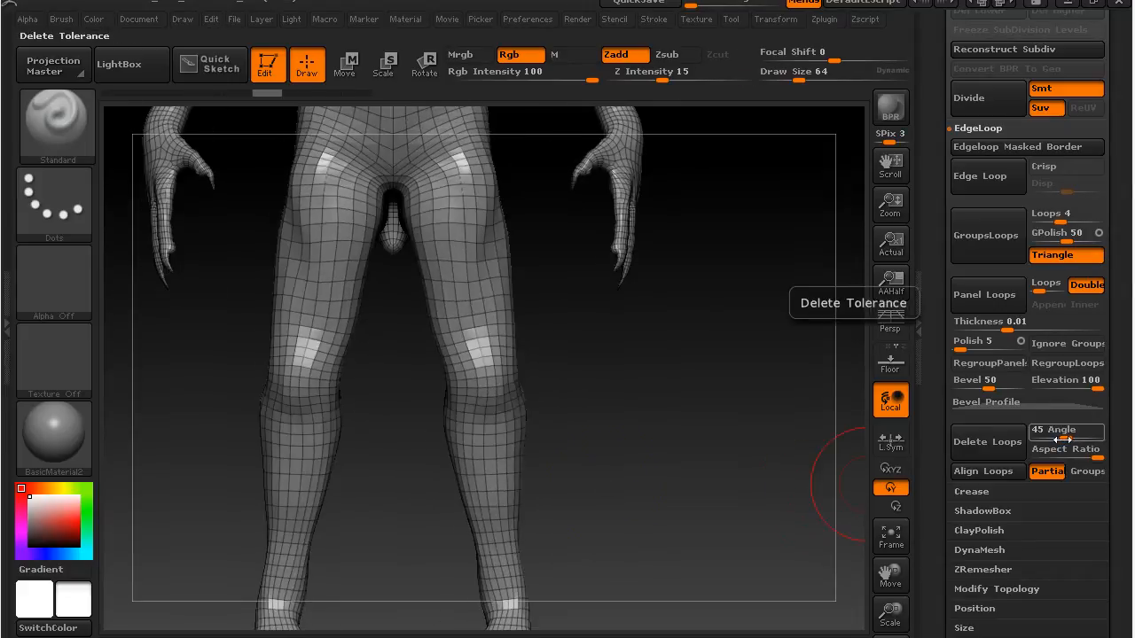
pyautogui.moveTo(1063, 438); pyautogui.dragTo(1129, 431)
pyautogui.click(988, 441)
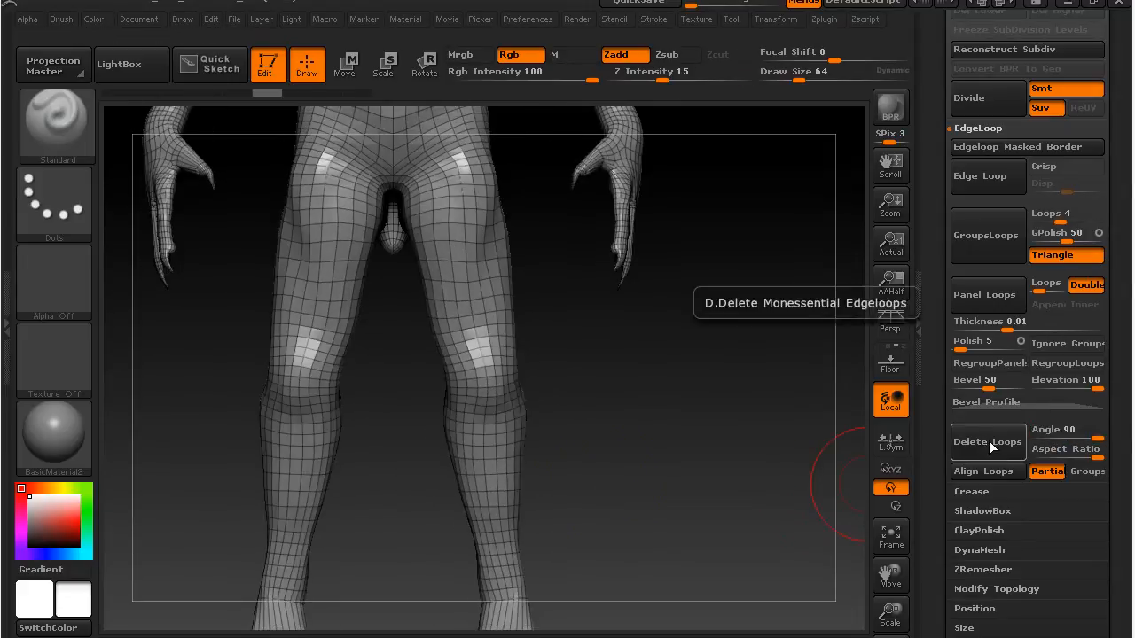
pyautogui.keyDown('alt'); pyautogui.moveTo(771, 546); pyautogui.dragTo(698, 505); pyautogui.keyUp('alt')
pyautogui.keyDown('alt'); pyautogui.moveTo(700, 293); pyautogui.dragTo(692, 499); pyautogui.keyUp('alt')
pyautogui.keyDown('alt'); pyautogui.moveTo(666, 270); pyautogui.dragTo(669, 466); pyautogui.keyUp('alt')
pyautogui.keyDown('alt'); pyautogui.moveTo(630, 337); pyautogui.dragTo(608, 403); pyautogui.keyUp('alt')
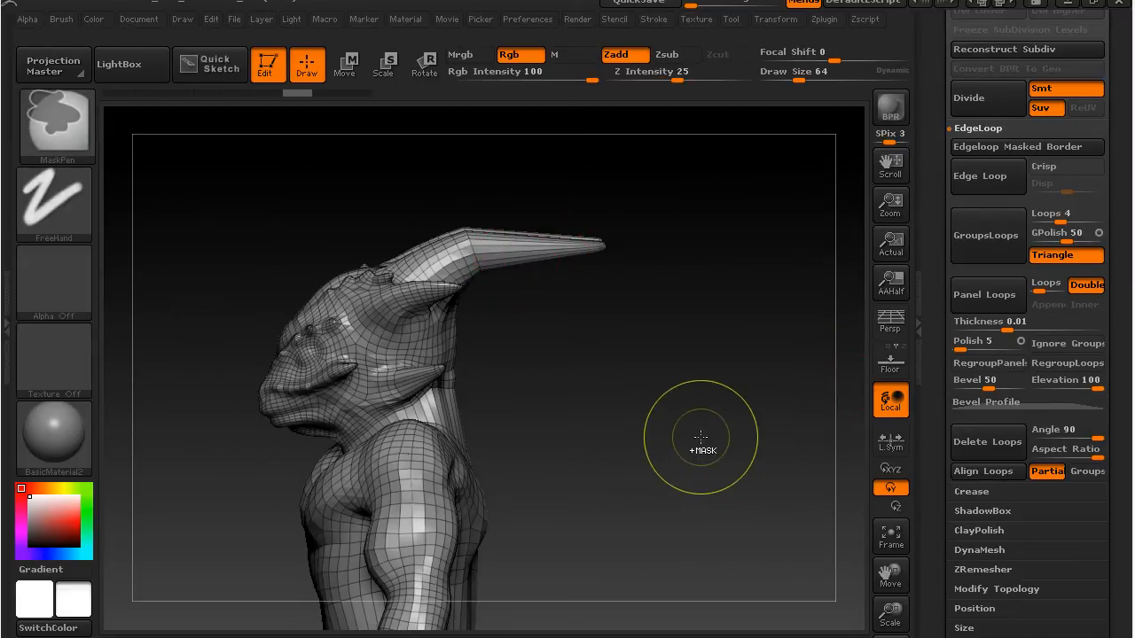
# Undo the last loop deletion and delete the nonessential edge loops again with the angle tolerance set to 10.
pyautogui.hotkey('ctrl', 'z')
pyautogui.click(1041, 432)
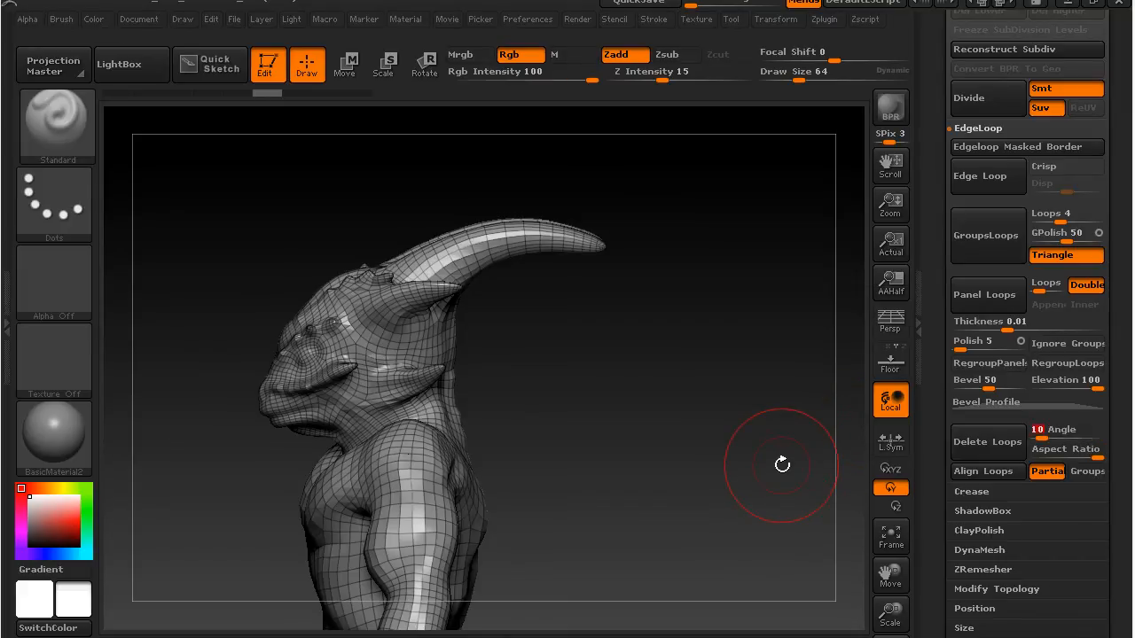
pyautogui.write('10')
pyautogui.click(987, 442)
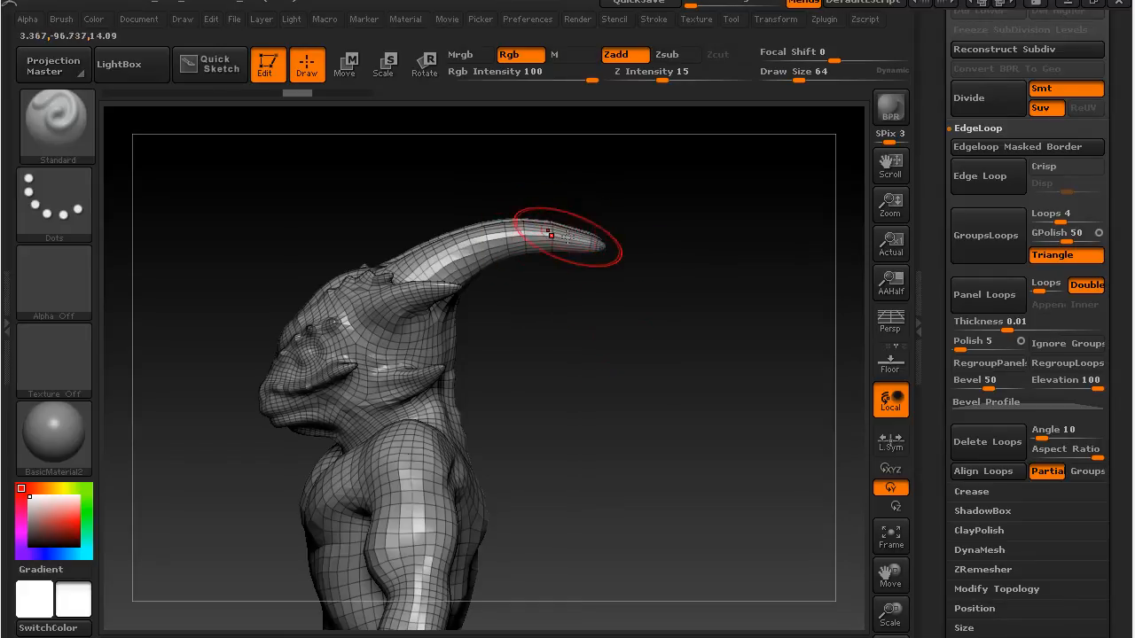
# Examine the edge flow and mesh density over the creature's head, torso, arms, hands, legs and feet from several sides.
pyautogui.keyDown('alt'); pyautogui.moveTo(632, 528); pyautogui.dragTo(646, 168); pyautogui.keyUp('alt')
pyautogui.moveTo(675, 476); pyautogui.dragTo(672, 291)
pyautogui.moveTo(605, 502)
pyautogui.keyDown('alt'); pyautogui.mouseDown()
pyautogui.moveTo(633, 435)
pyautogui.moveTo(640, 332)
pyautogui.mouseUp(); pyautogui.keyUp('alt')
pyautogui.keyDown('alt'); pyautogui.moveTo(739, 310); pyautogui.dragTo(692, 603); pyautogui.keyUp('alt')
pyautogui.keyDown('alt'); pyautogui.moveTo(688, 342); pyautogui.dragTo(709, 509); pyautogui.keyUp('alt')
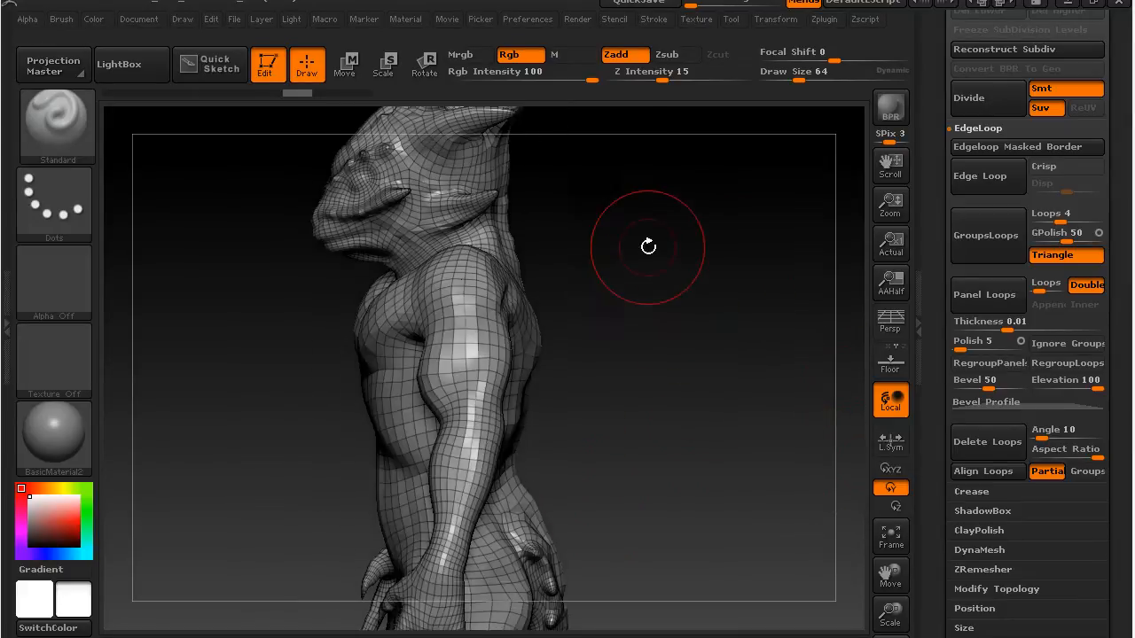
pyautogui.keyDown('alt'); pyautogui.moveTo(648, 254); pyautogui.dragTo(654, 367); pyautogui.keyUp('alt')
pyautogui.moveTo(520, 376)
pyautogui.mouseDown()
pyautogui.moveTo(653, 395)
pyautogui.moveTo(717, 390)
pyautogui.moveTo(640, 409)
pyautogui.moveTo(663, 404)
pyautogui.mouseUp()
pyautogui.moveTo(682, 443)
pyautogui.mouseDown()
pyautogui.moveTo(697, 436)
pyautogui.moveTo(675, 437)
pyautogui.moveTo(727, 414)
pyautogui.moveTo(699, 196)
pyautogui.mouseUp()
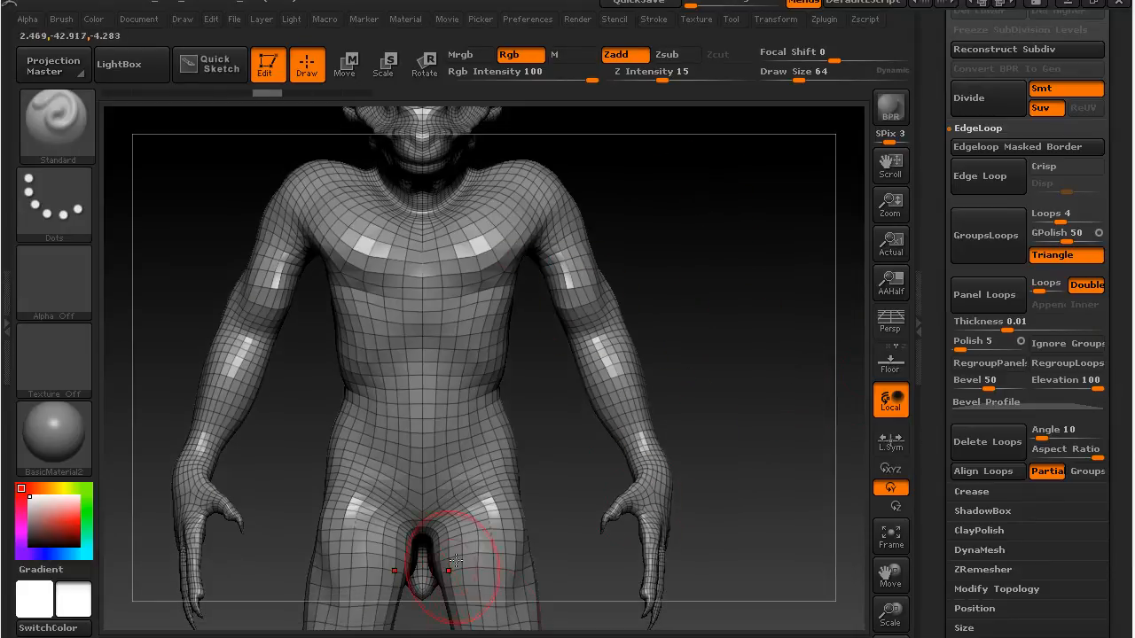
pyautogui.keyDown('alt'); pyautogui.moveTo(747, 505); pyautogui.dragTo(765, 354); pyautogui.keyUp('alt')
pyautogui.keyDown('alt'); pyautogui.moveTo(751, 469); pyautogui.dragTo(650, 476); pyautogui.keyUp('alt')
pyautogui.keyDown('alt'); pyautogui.moveTo(662, 270); pyautogui.dragTo(749, 385); pyautogui.keyUp('alt')
pyautogui.moveTo(783, 329); pyautogui.dragTo(714, 327)
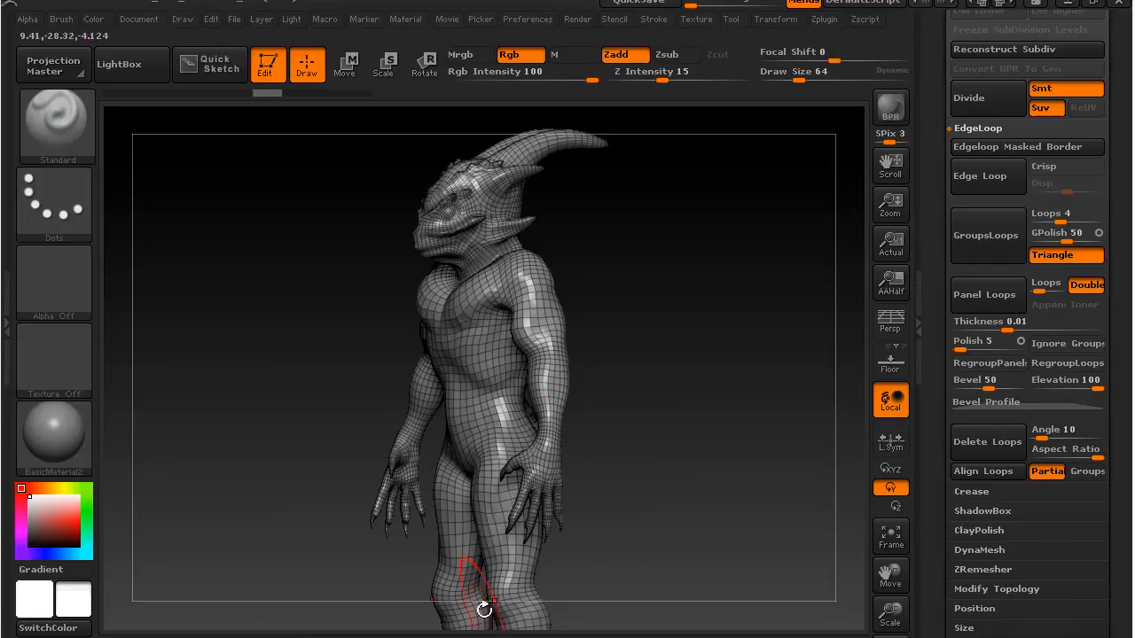
pyautogui.keyDown('alt'); pyautogui.moveTo(701, 547); pyautogui.dragTo(678, 366); pyautogui.keyUp('alt')
pyautogui.moveTo(654, 431); pyautogui.dragTo(710, 425)
pyautogui.keyDown('alt'); pyautogui.moveTo(744, 270); pyautogui.dragTo(742, 372); pyautogui.keyUp('alt')
# Send the creature mesh to Maya with GoZ and select the model there.
pyautogui.moveTo(941, 64); pyautogui.dragTo(935, 376)
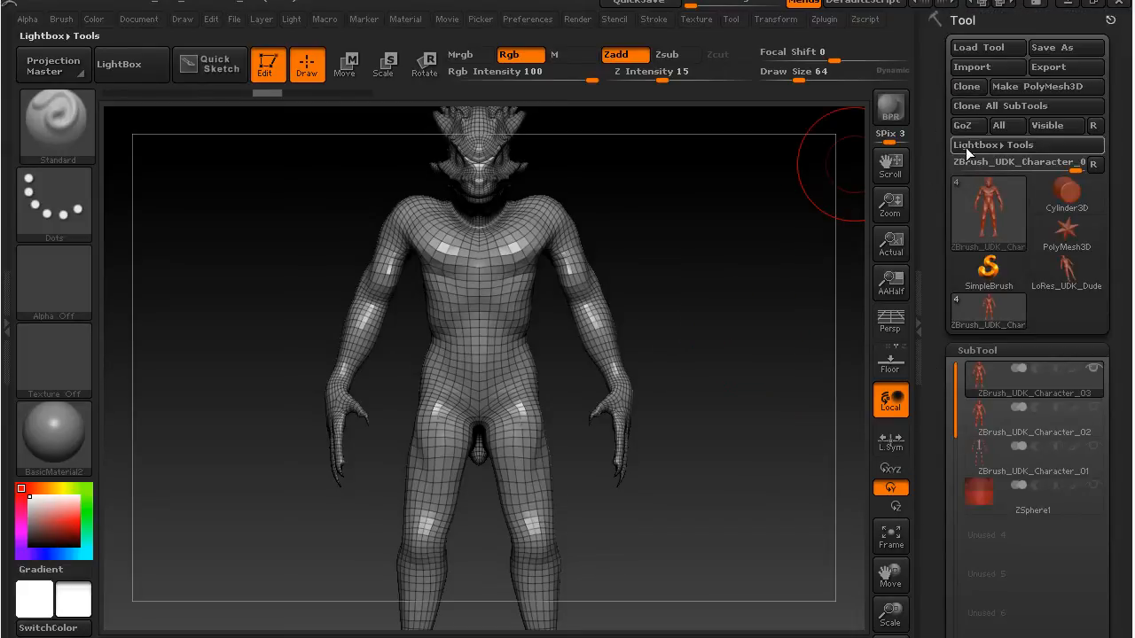
pyautogui.moveTo(1097, 371)
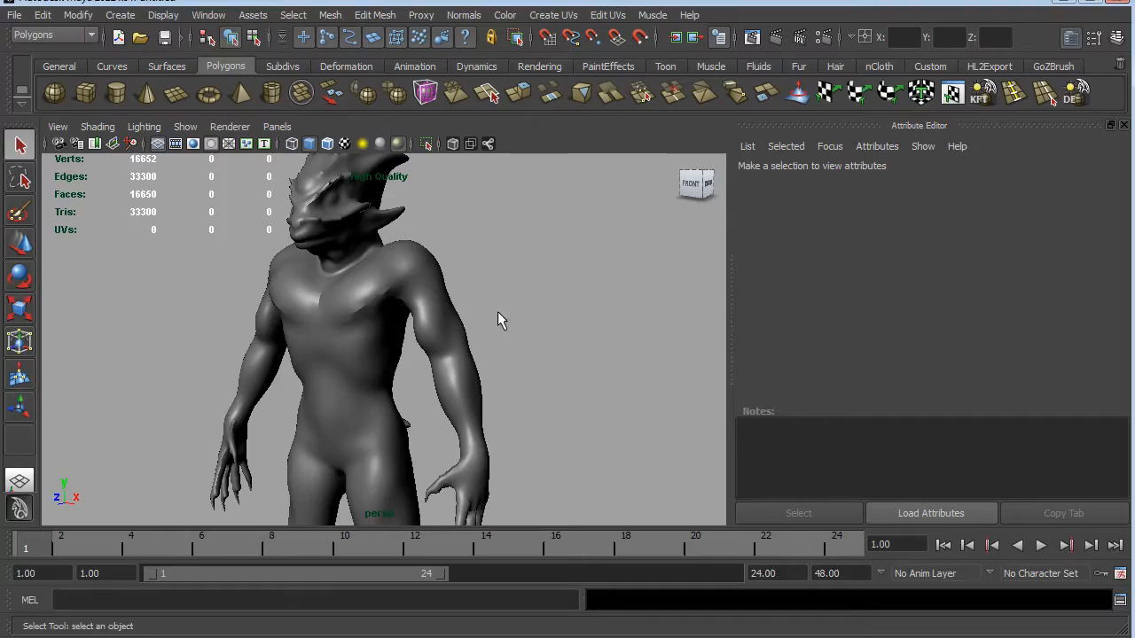
pyautogui.moveTo(532, 286); pyautogui.dragTo(527, 285)
pyautogui.click(427, 293)
pyautogui.moveTo(520, 327)
pyautogui.keyDown('alt'); pyautogui.mouseDown()
pyautogui.moveTo(600, 304)
pyautogui.moveTo(674, 311)
pyautogui.moveTo(446, 309)
pyautogui.moveTo(354, 330)
pyautogui.moveTo(511, 329)
pyautogui.moveTo(525, 313)
pyautogui.mouseUp(); pyautogui.keyUp('alt')
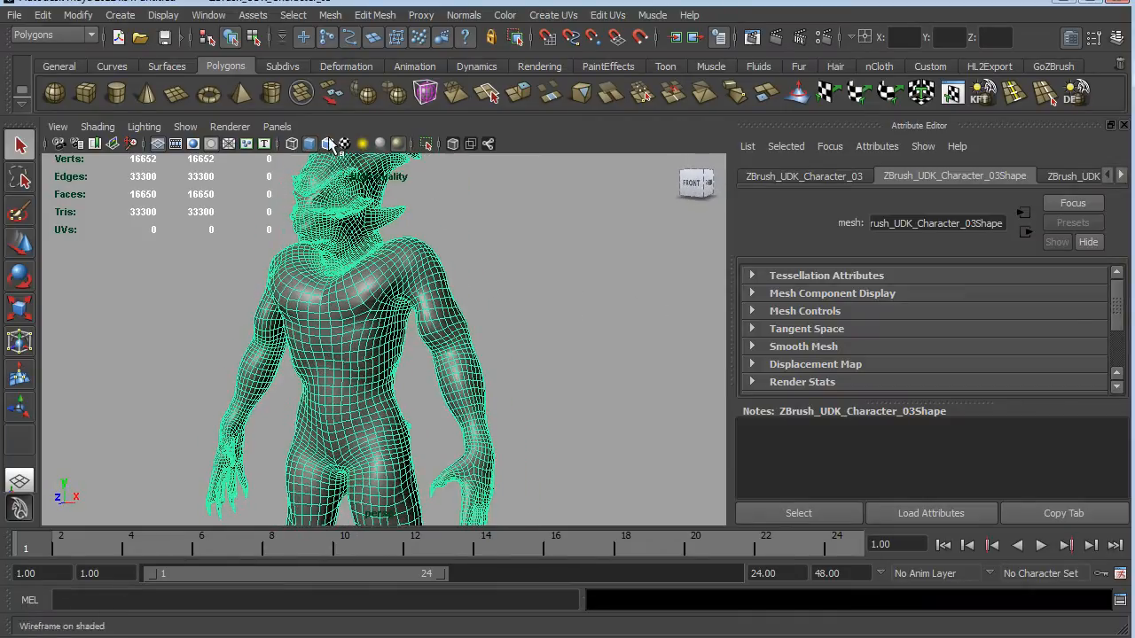
# Switch to edge component selection and select an edge loop on the creature's upper arm to check for spiralling.
pyautogui.click(254, 38)
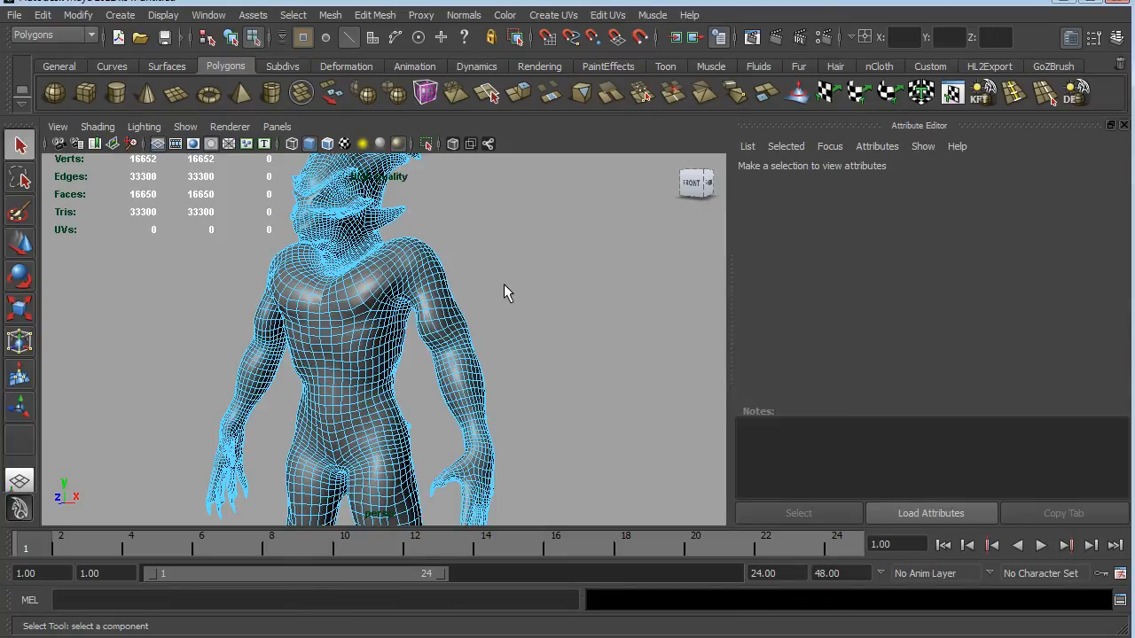
pyautogui.click(350, 39)
pyautogui.keyDown('alt'); pyautogui.moveTo(529, 317); pyautogui.dragTo(561, 319); pyautogui.keyUp('alt')
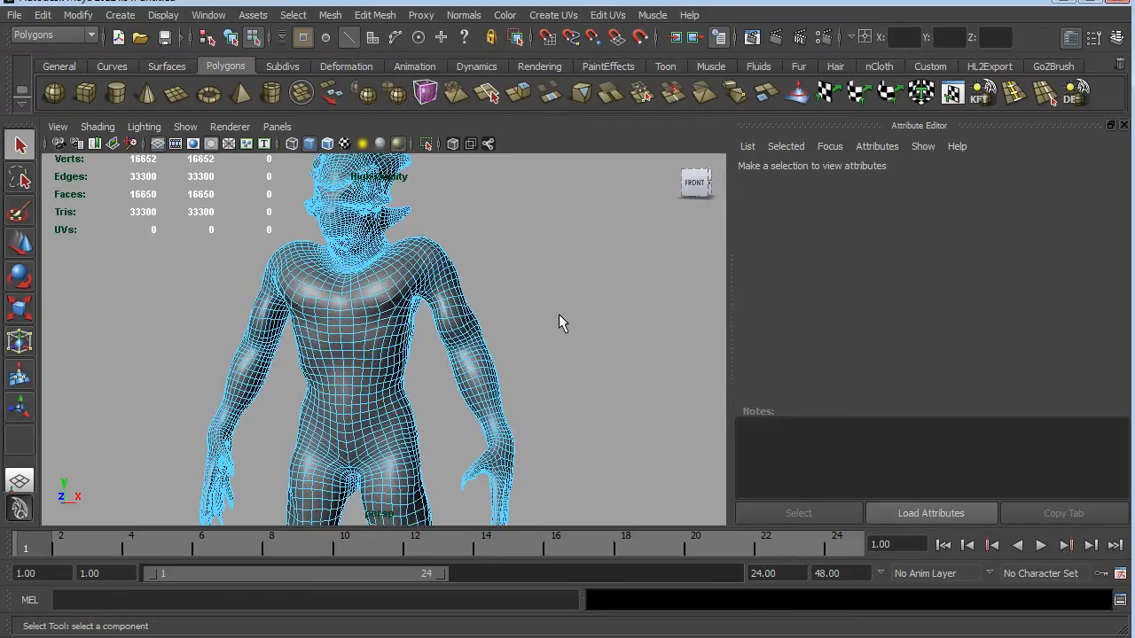
pyautogui.scroll(4, 556, 313)
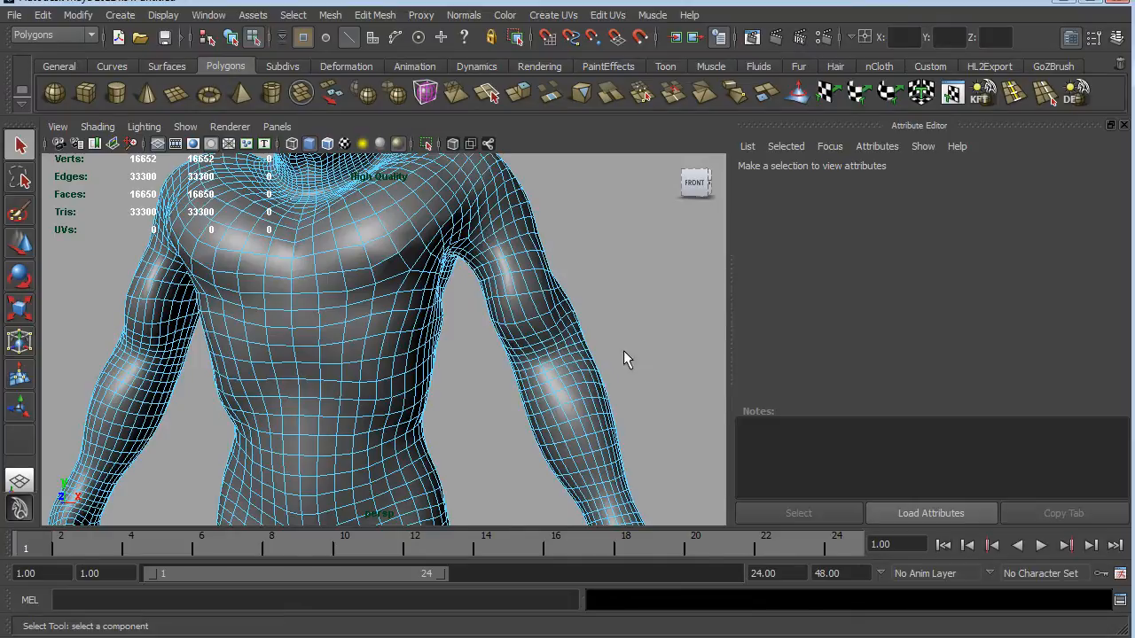
pyautogui.doubleClick(528, 276)
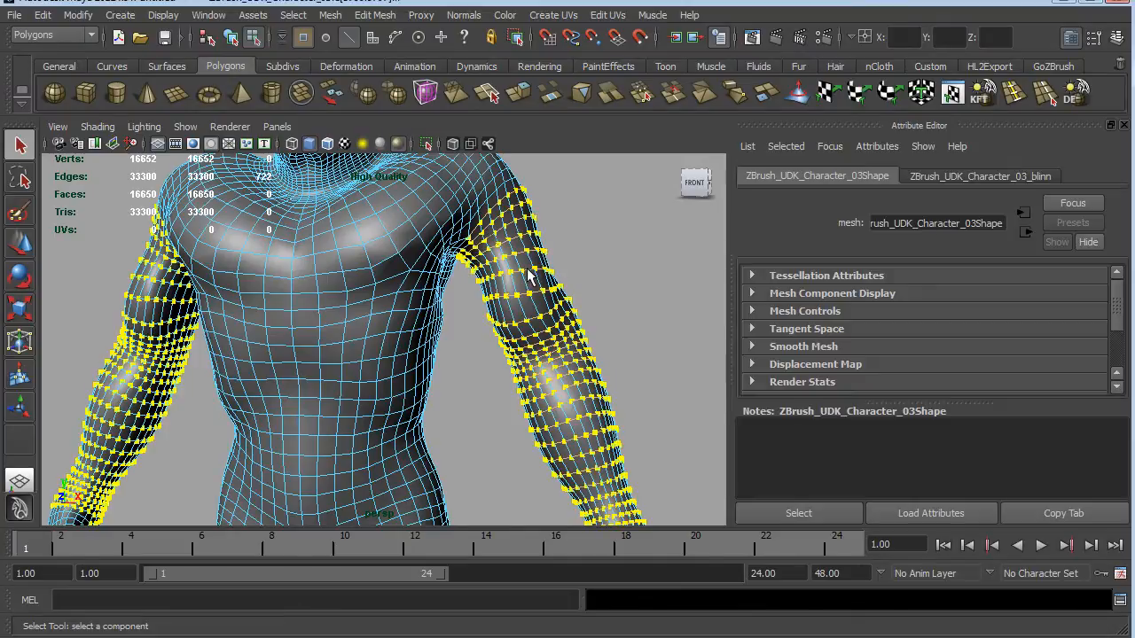
# Select an edge loop on the thigh to check how it runs through the legs.
pyautogui.keyDown('alt'); pyautogui.moveTo(623, 316); pyautogui.dragTo(668, 319); pyautogui.keyUp('alt')
pyautogui.scroll(-4, 650, 308)
pyautogui.keyDown('alt'); pyautogui.moveTo(617, 338); pyautogui.dragTo(618, 203, button='middle'); pyautogui.keyUp('alt')
pyautogui.keyDown('alt'); pyautogui.moveTo(630, 329); pyautogui.dragTo(615, 245, button='middle'); pyautogui.keyUp('alt')
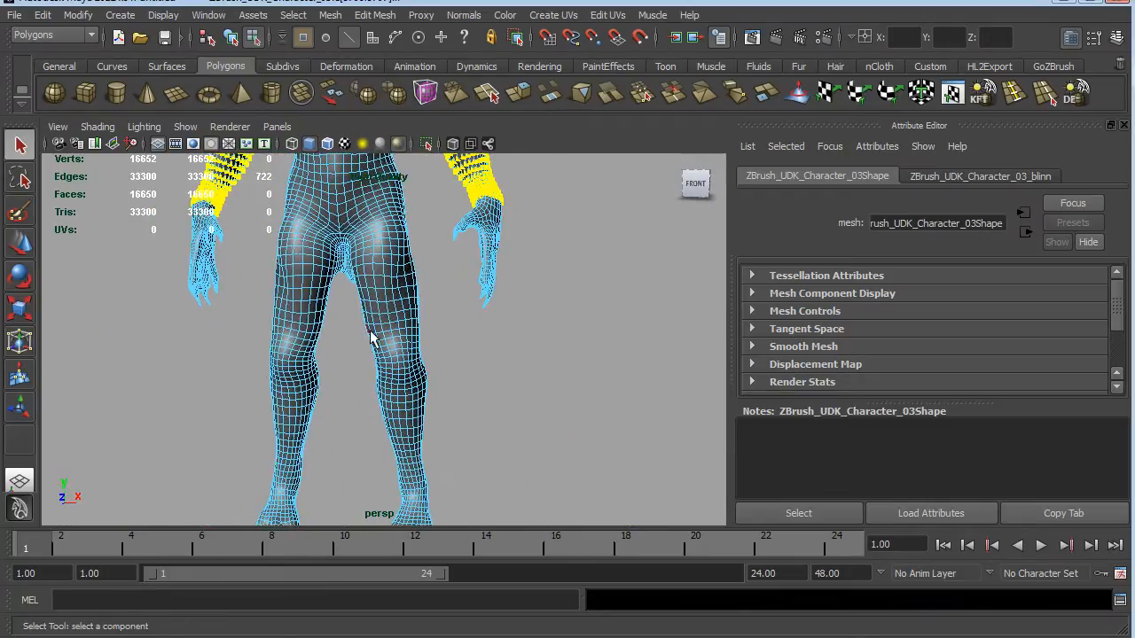
pyautogui.doubleClick(398, 300)
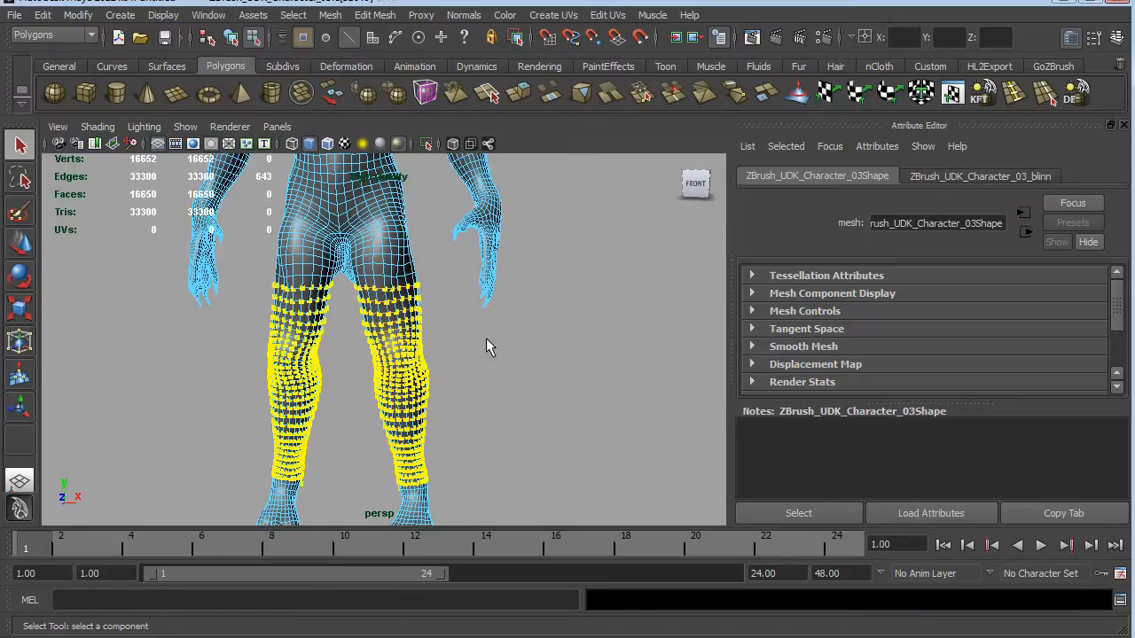
# Inspect the selected leg loop, clear the edge selection, and look over the whole body's topology.
pyautogui.keyDown('alt'); pyautogui.moveTo(494, 393); pyautogui.dragTo(427, 380); pyautogui.keyUp('alt')
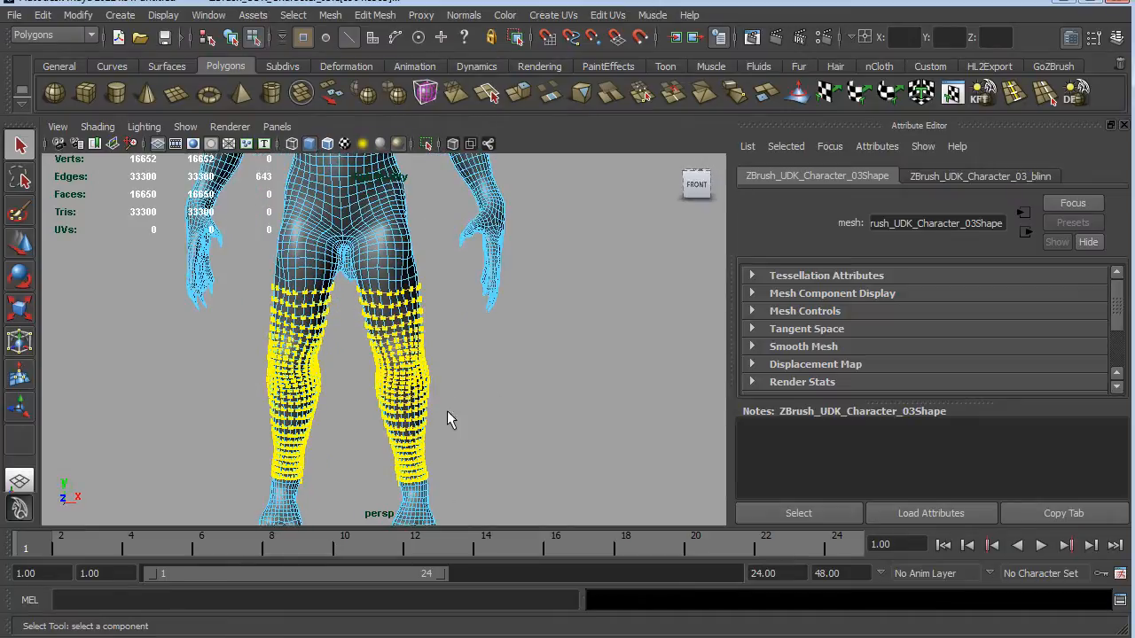
pyautogui.keyDown('alt'); pyautogui.moveTo(593, 267); pyautogui.dragTo(621, 402, button='middle'); pyautogui.keyUp('alt')
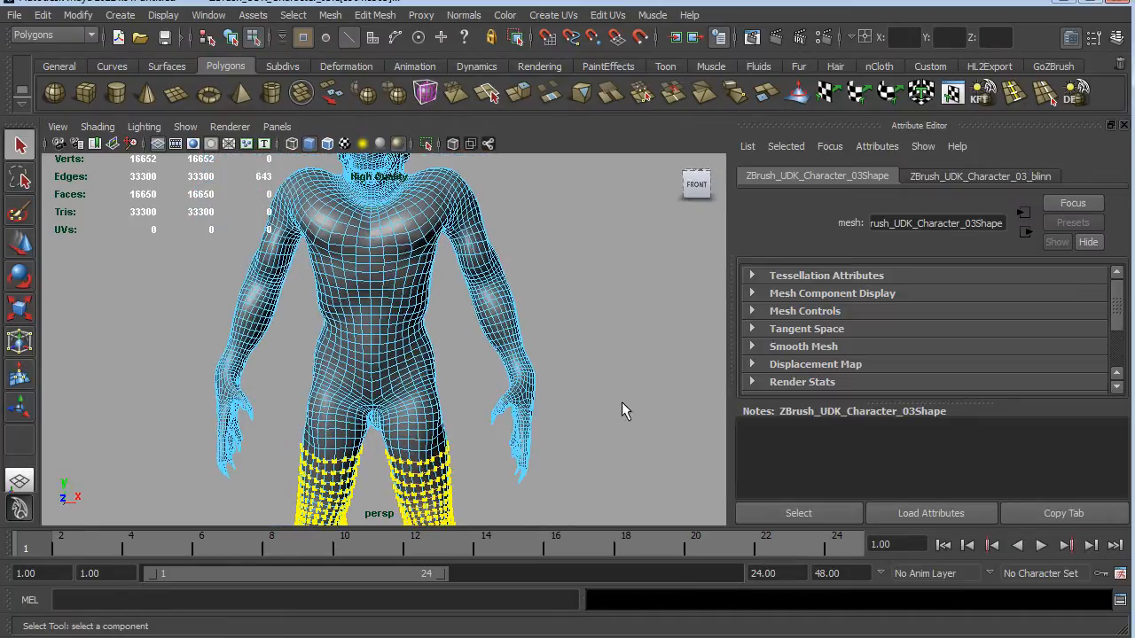
pyautogui.keyDown('alt'); pyautogui.moveTo(600, 352); pyautogui.dragTo(616, 319); pyautogui.keyUp('alt')
pyautogui.keyDown('alt'); pyautogui.moveTo(605, 312); pyautogui.dragTo(583, 285, button='right'); pyautogui.keyUp('alt')
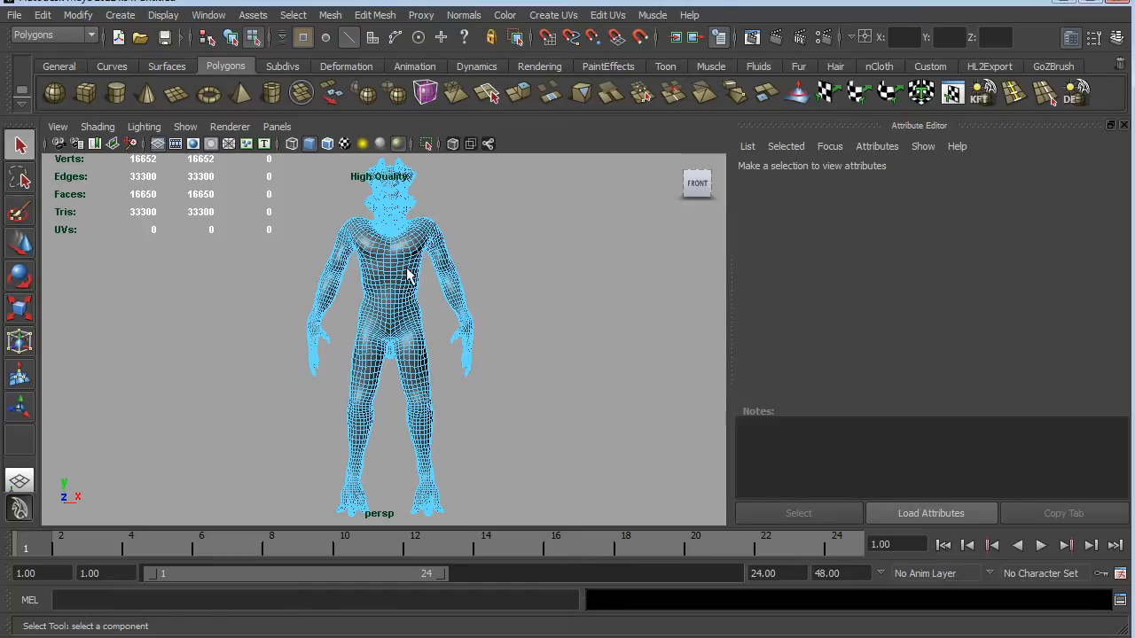
pyautogui.scroll(3, 505, 284)
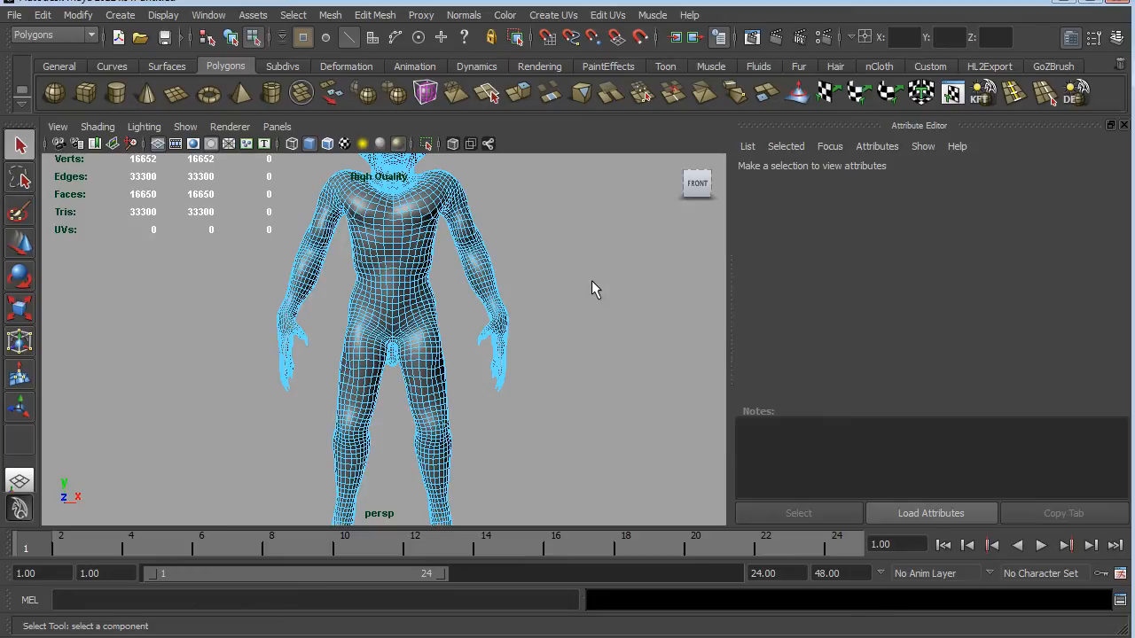
pyautogui.keyDown('alt'); pyautogui.moveTo(541, 281); pyautogui.dragTo(452, 372); pyautogui.keyUp('alt')
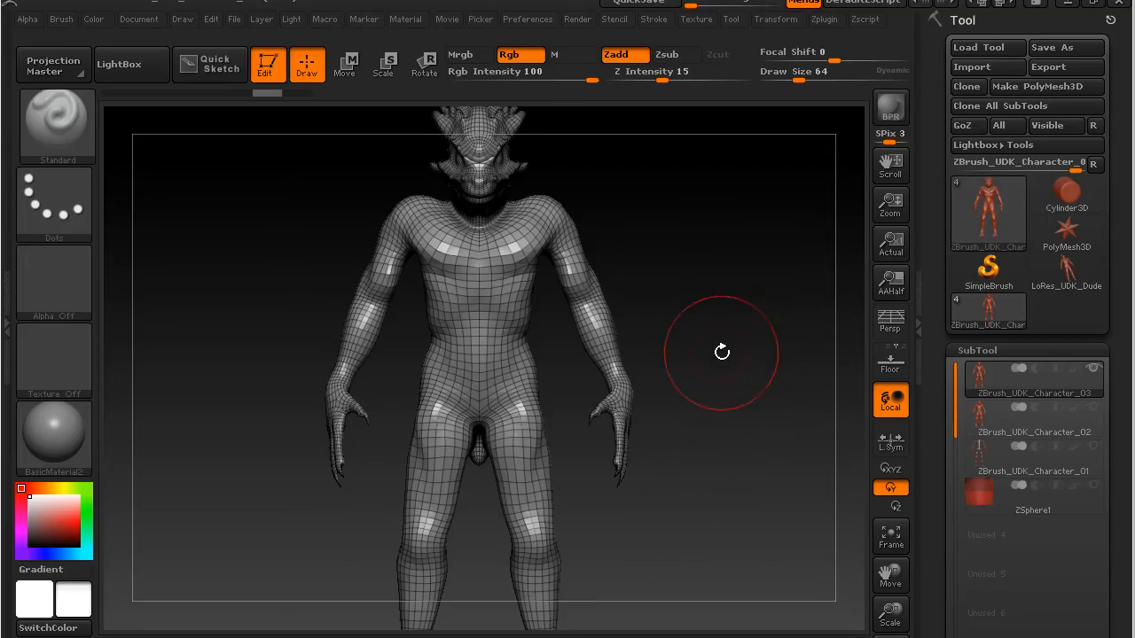
# Switch back to ZBrush, check the active and total point counts, and view the mesh from the side and front.
pyautogui.click(920, 293)
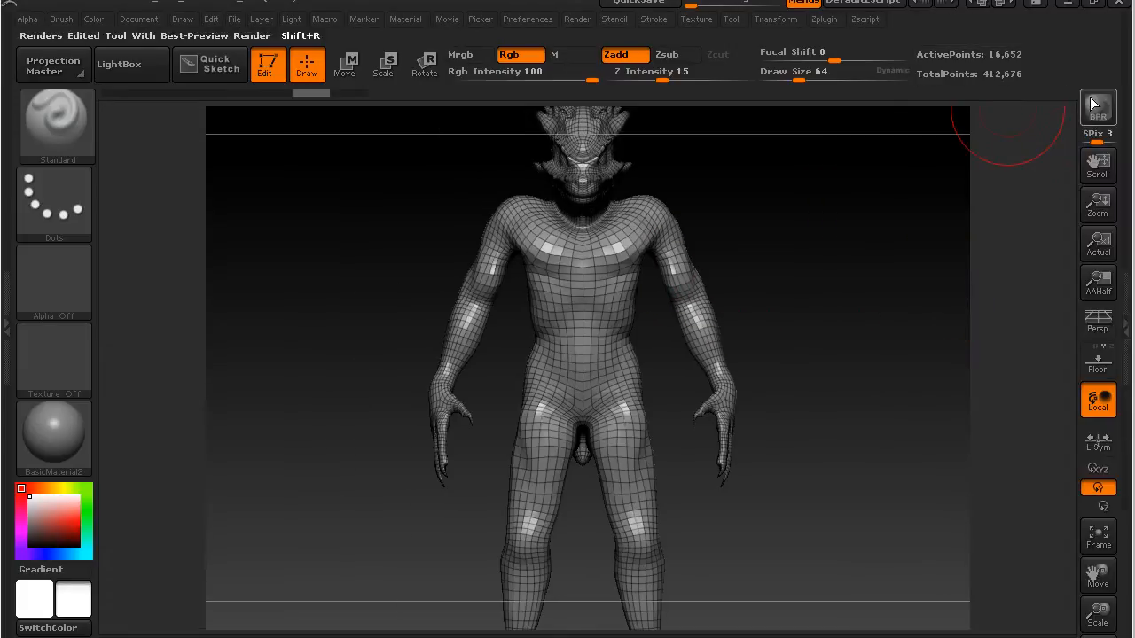
pyautogui.click(1128, 338)
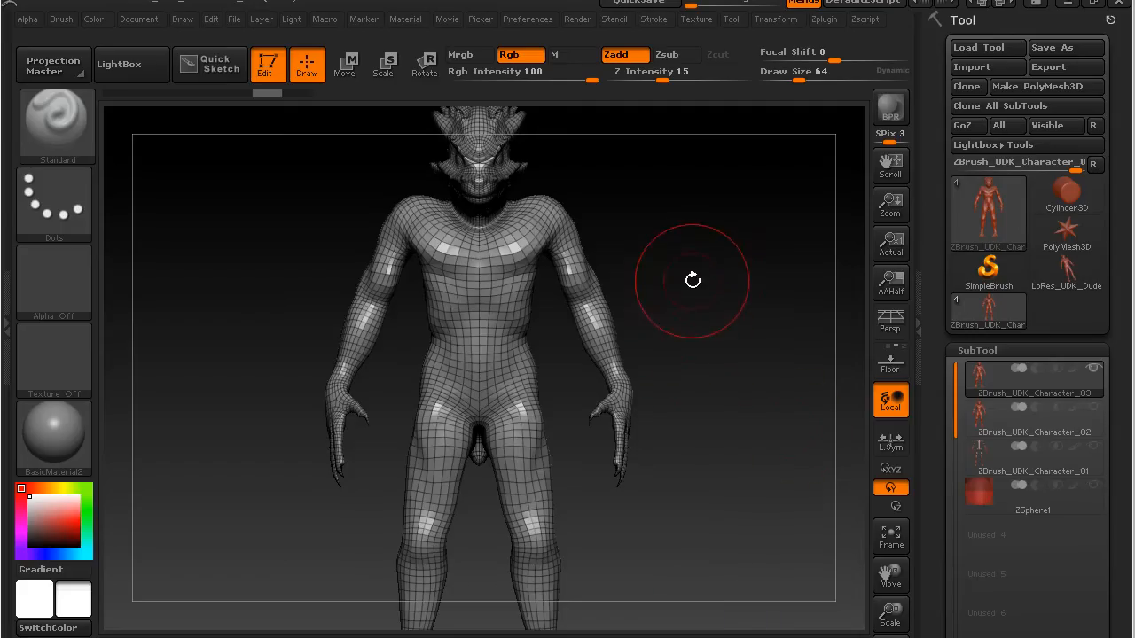
pyautogui.moveTo(692, 278)
pyautogui.mouseDown()
pyautogui.moveTo(744, 269)
pyautogui.moveTo(697, 278)
pyautogui.moveTo(621, 248)
pyautogui.mouseUp()
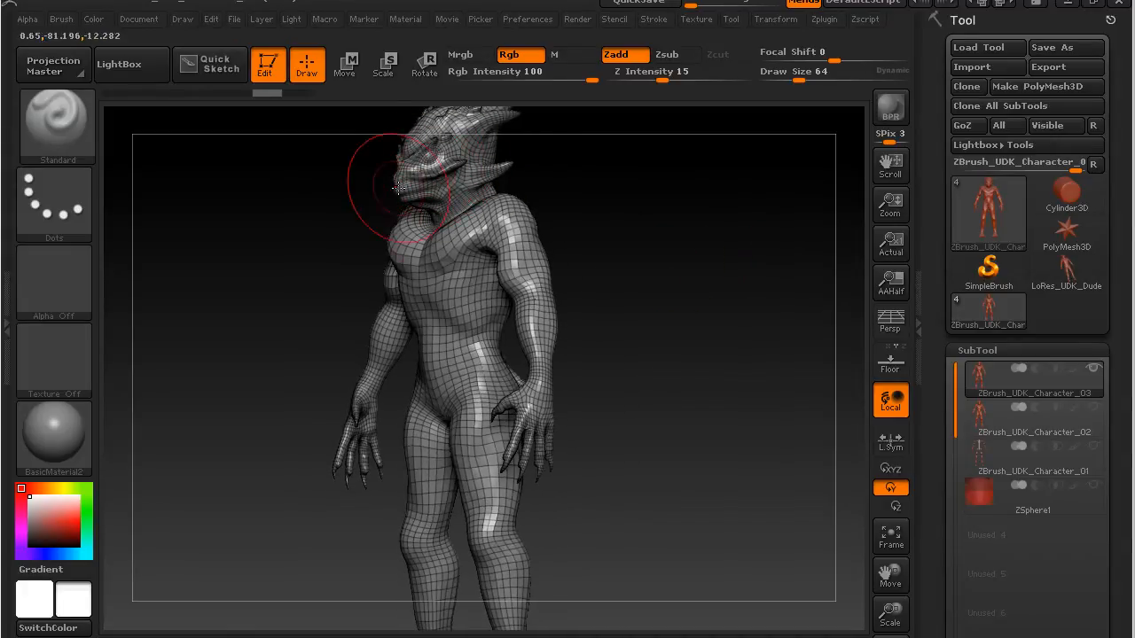
pyautogui.moveTo(659, 284); pyautogui.dragTo(674, 271)
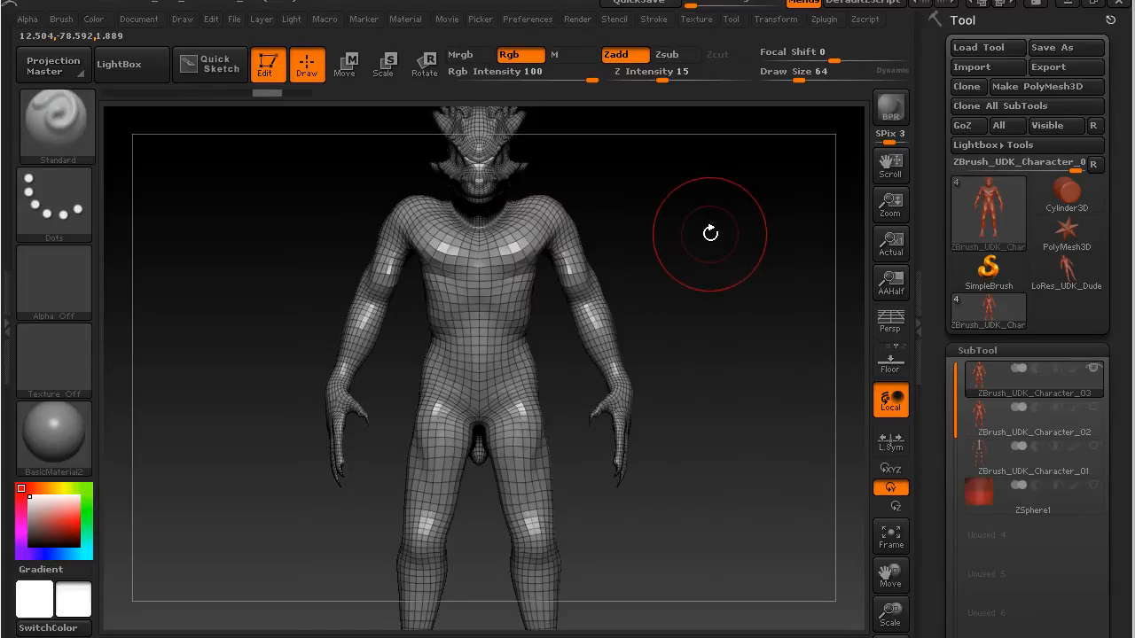
# Return to the polypainted mesh version with guide curves in the undo history and hide its wireframe.
pyautogui.hotkey('shift', 'f')
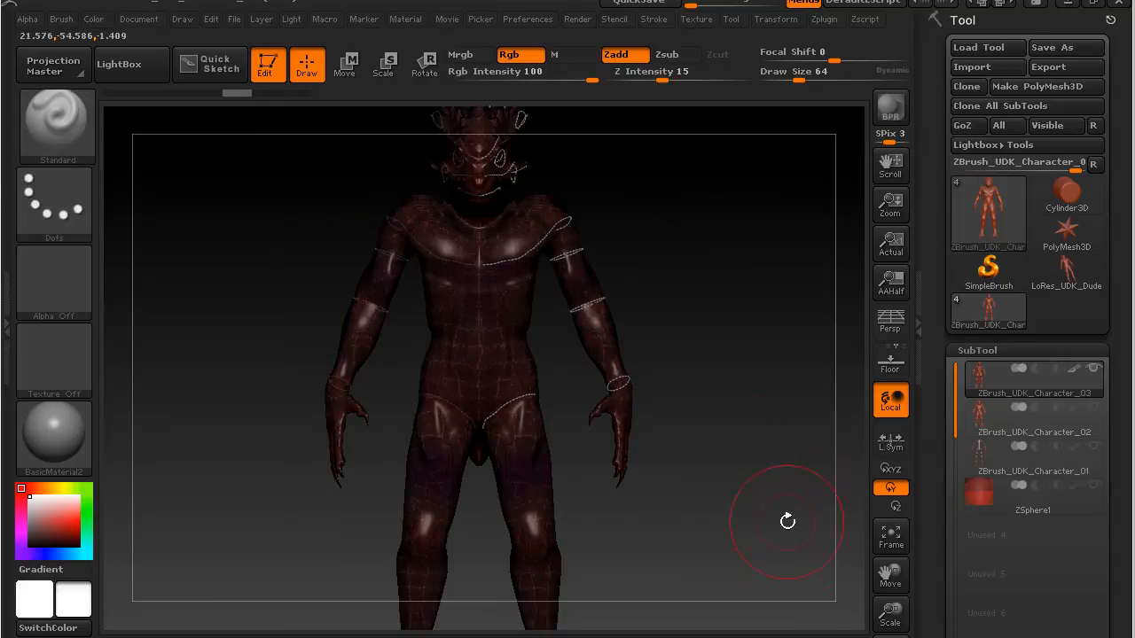
pyautogui.hotkey('shift', 'f')
pyautogui.moveTo(736, 310)
pyautogui.mouseDown()
pyautogui.moveTo(679, 307)
pyautogui.moveTo(701, 296)
pyautogui.mouseUp()
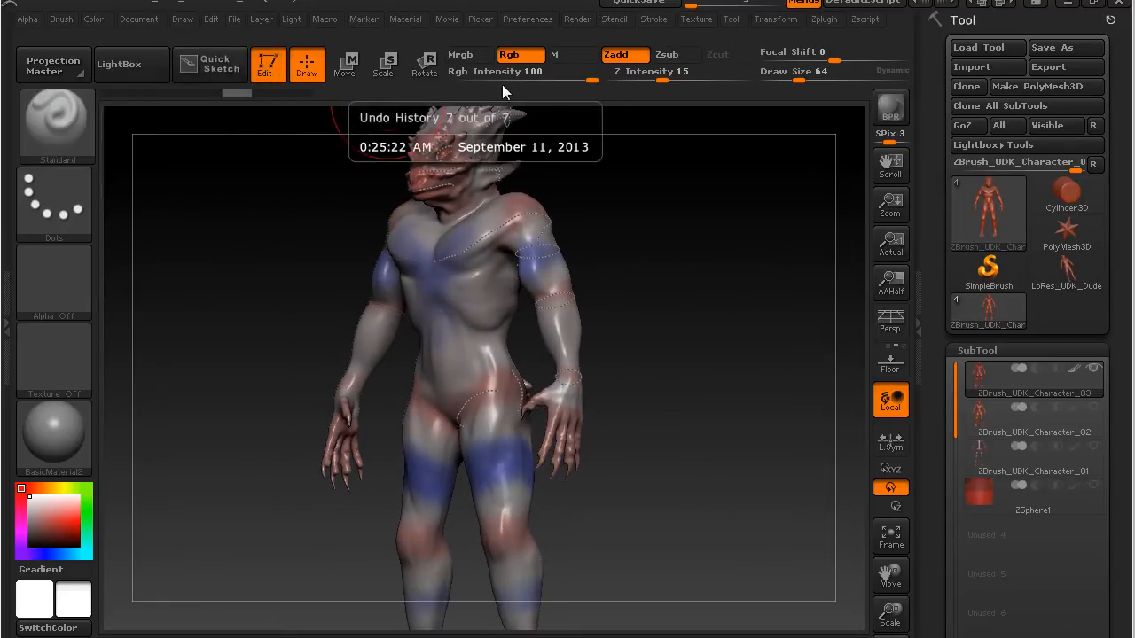
# Turn off Zadd on the Standard brush and set its Rgb Intensity to 30 for colour-only painting.
pyautogui.click(620, 55)
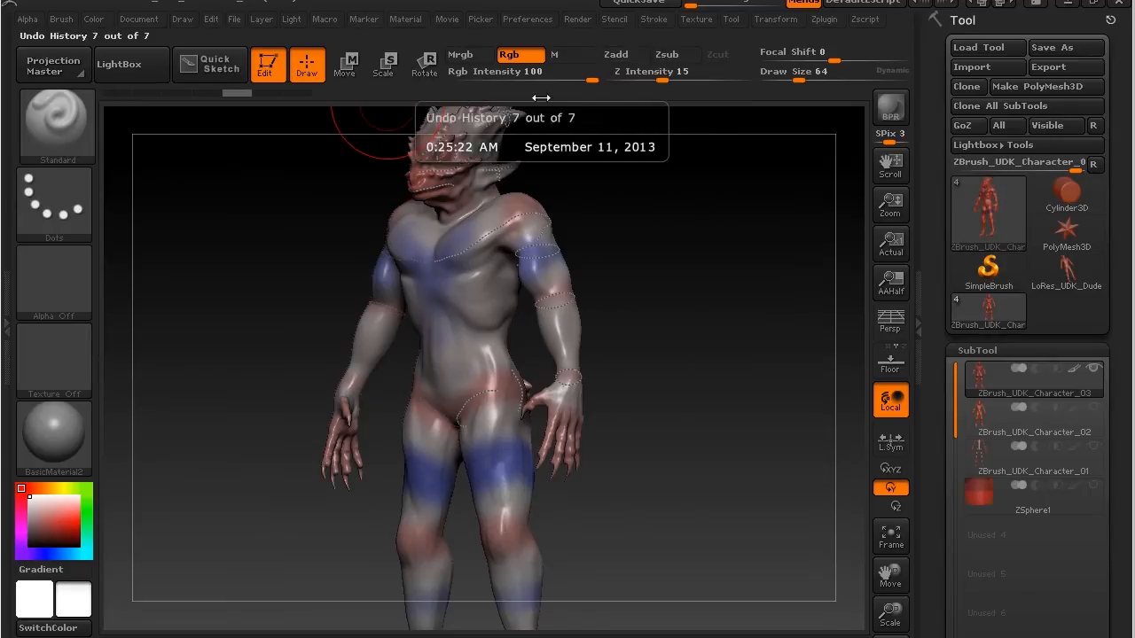
pyautogui.write('3')
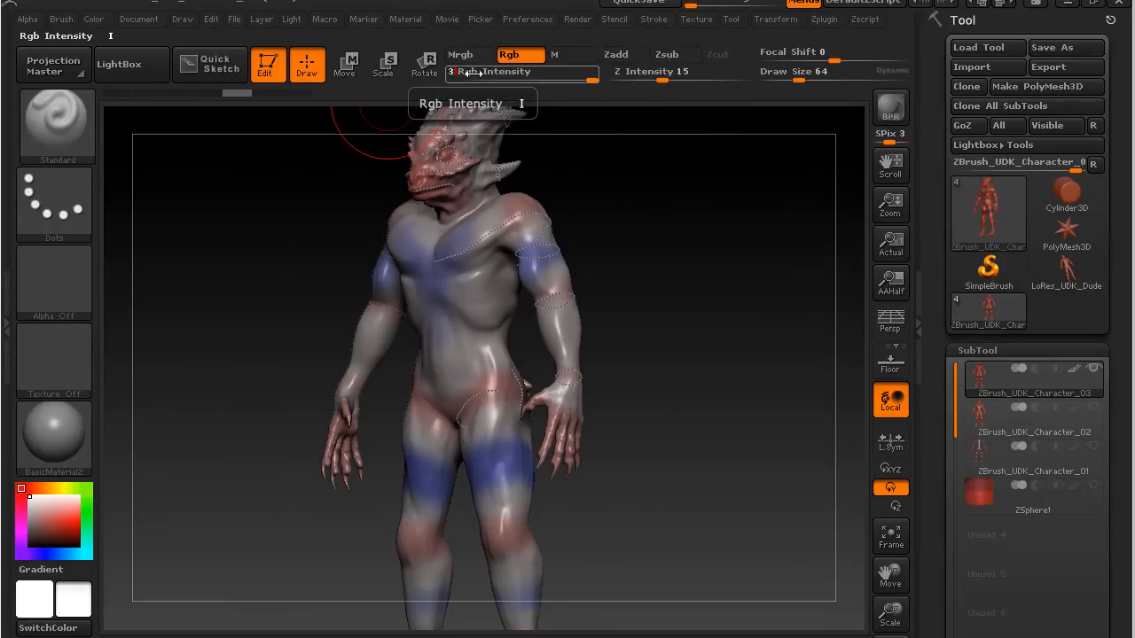
pyautogui.write('0')
pyautogui.press('Return')
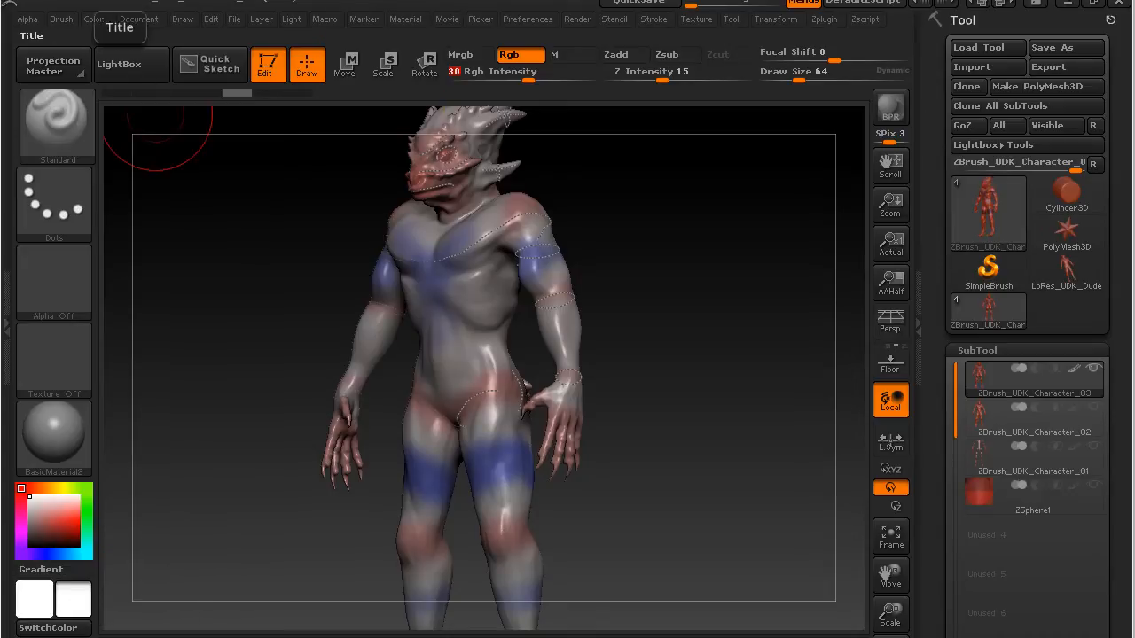
# Fade the polypaint by filling the whole mesh with white at an Rgb Intensity of 30.
pyautogui.click(103, 23)
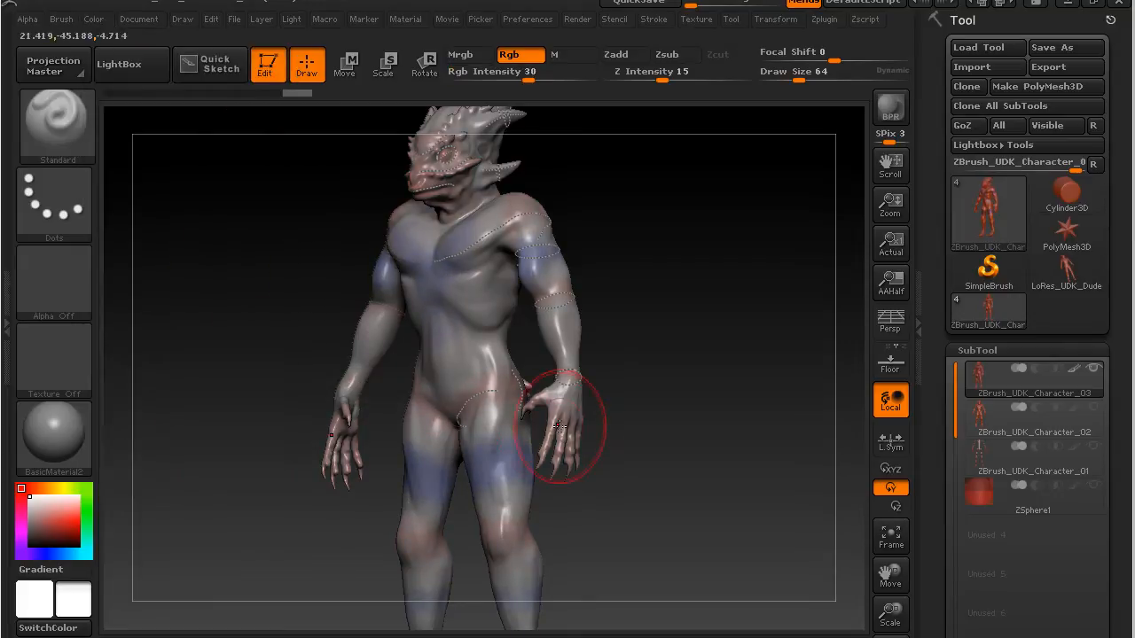
pyautogui.moveTo(701, 428)
pyautogui.mouseDown()
pyautogui.moveTo(739, 426)
pyautogui.moveTo(733, 465)
pyautogui.moveTo(654, 476)
pyautogui.moveTo(718, 463)
pyautogui.moveTo(699, 465)
pyautogui.mouseUp()
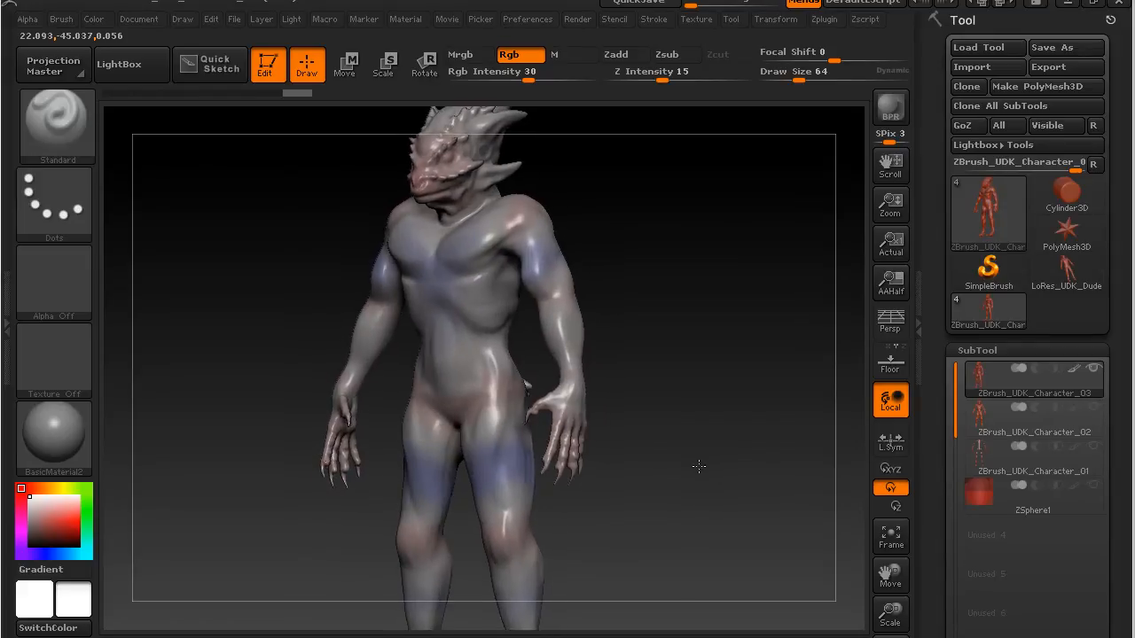
# Remesh the creature with ZRemesher, using polypaint density, Target Polygons Count 4, Adapt on, AdaptiveSize 50 and Curves Strength 50.
pyautogui.moveTo(940, 414); pyautogui.dragTo(891, 198)
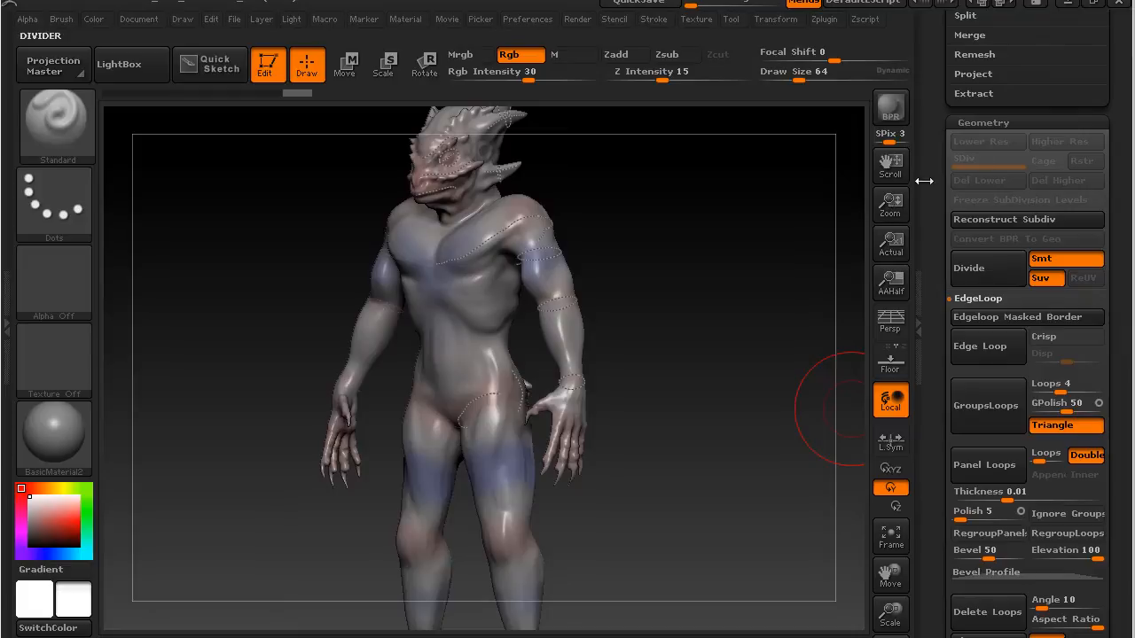
pyautogui.click(972, 298)
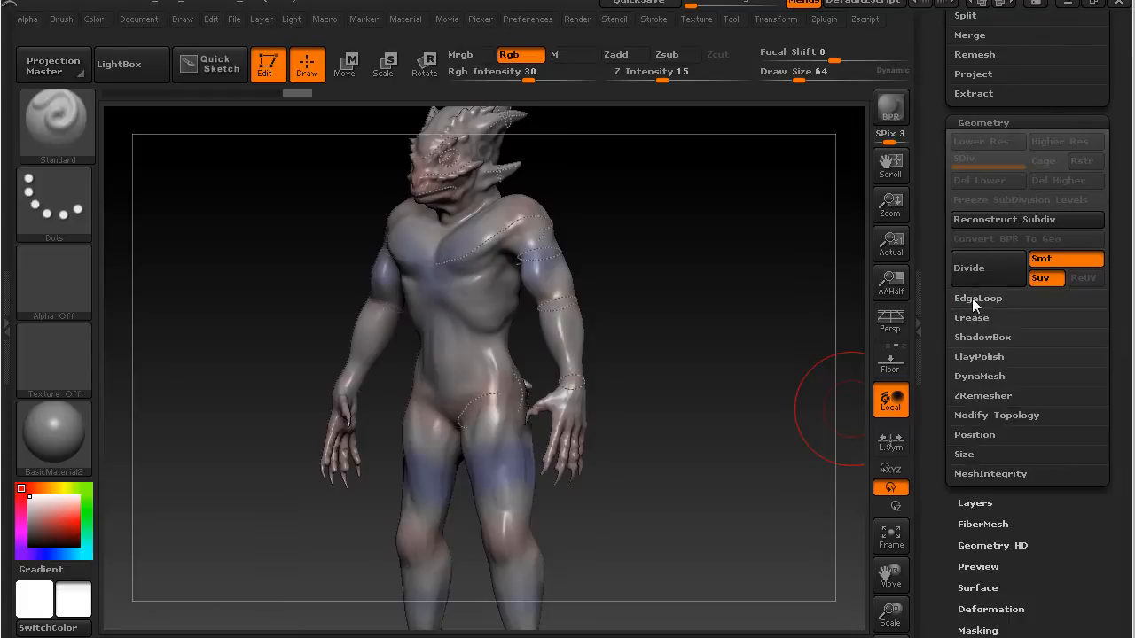
pyautogui.click(986, 395)
pyautogui.moveTo(942, 464); pyautogui.dragTo(922, 330)
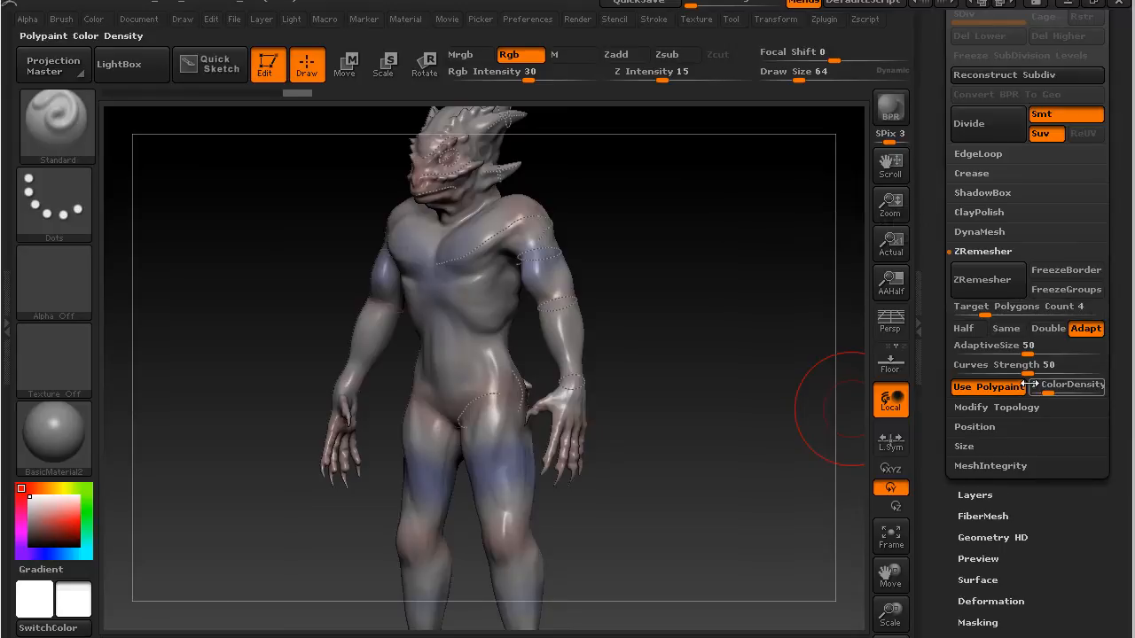
pyautogui.click(1000, 281)
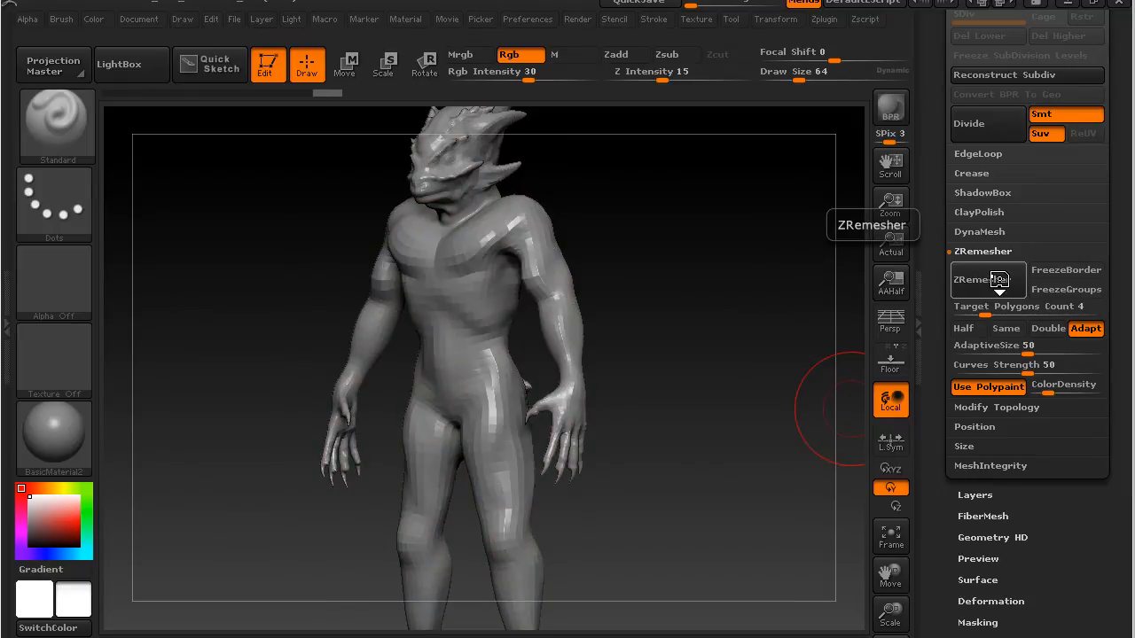
# Inspect the remeshed wireframe on the arms, head, neck and chest, and check the active points count.
pyautogui.moveTo(679, 367); pyautogui.dragTo(731, 362)
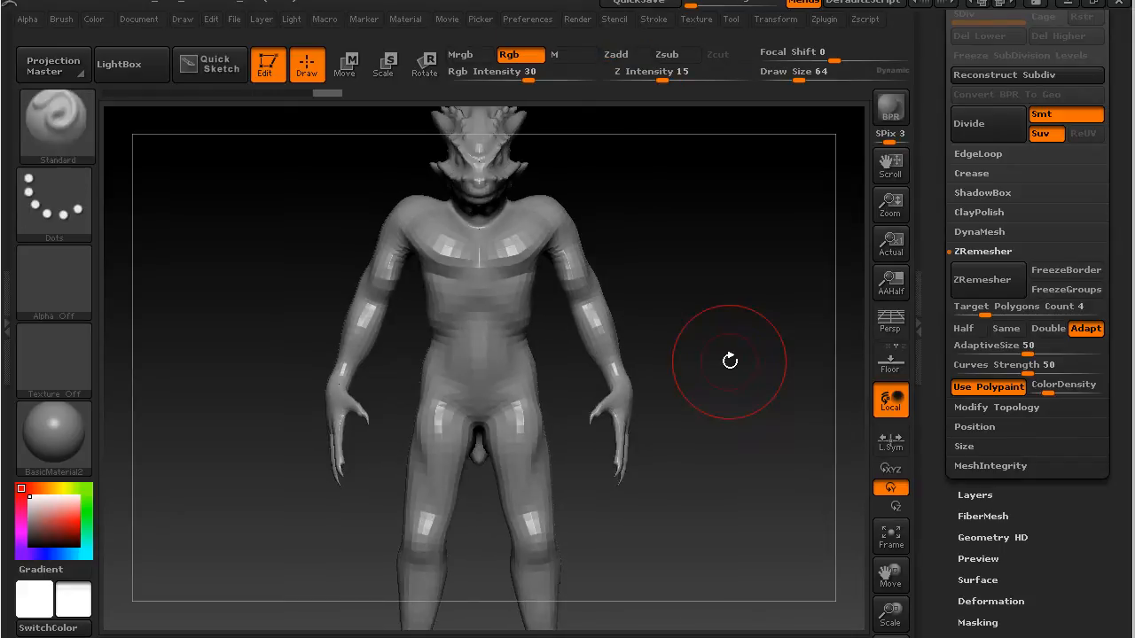
pyautogui.hotkey('shift', 'f')
pyautogui.moveTo(726, 310); pyautogui.dragTo(796, 340)
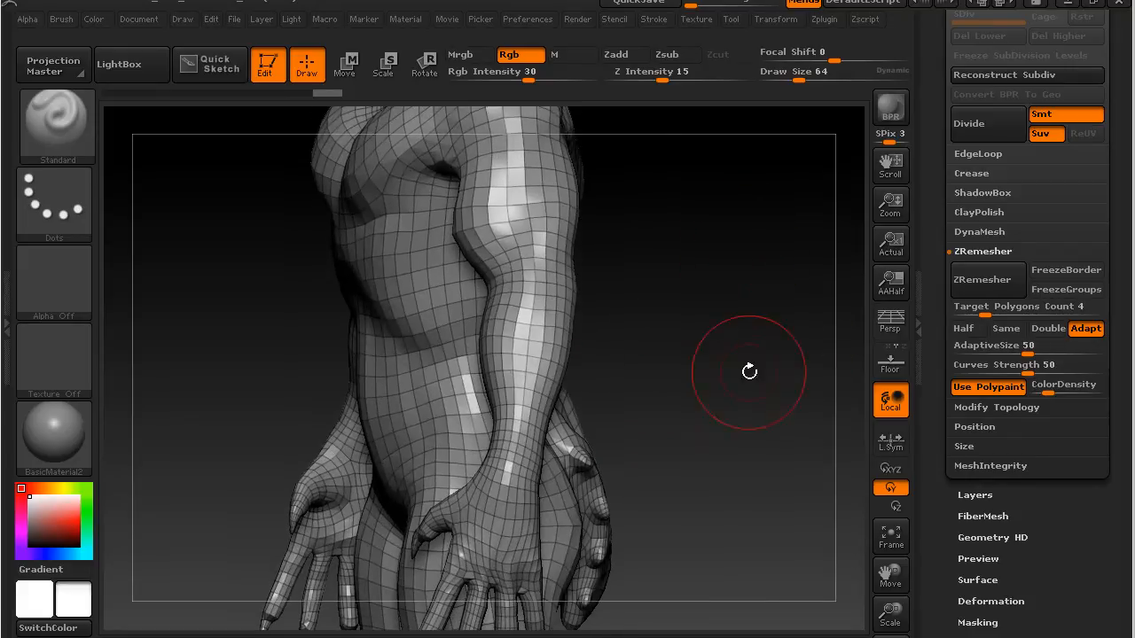
pyautogui.keyDown('alt'); pyautogui.moveTo(712, 248); pyautogui.dragTo(760, 529); pyautogui.keyUp('alt')
pyautogui.moveTo(699, 363); pyautogui.dragTo(713, 325)
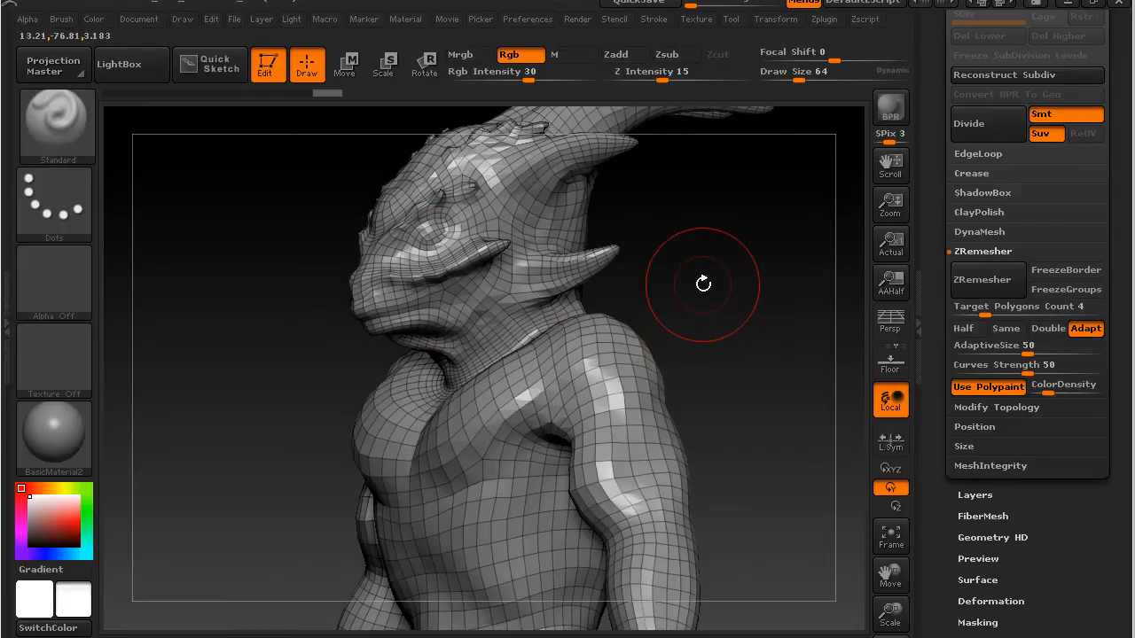
pyautogui.moveTo(727, 296)
pyautogui.mouseDown()
pyautogui.moveTo(760, 290)
pyautogui.moveTo(811, 314)
pyautogui.moveTo(846, 314)
pyautogui.moveTo(717, 299)
pyautogui.mouseUp()
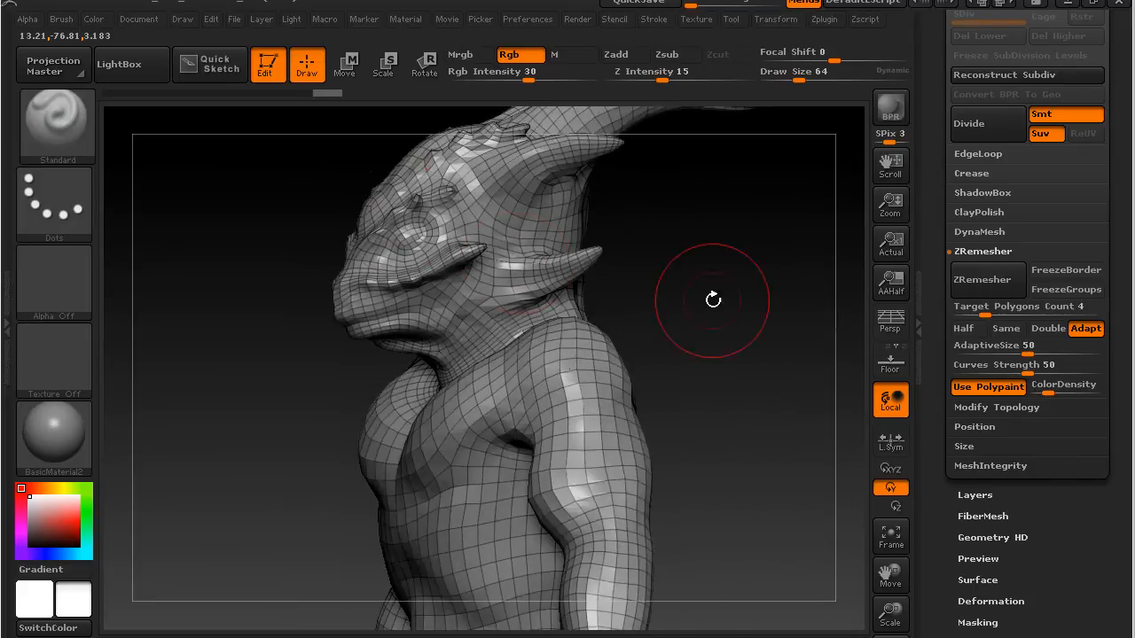
pyautogui.moveTo(282, 392)
pyautogui.mouseDown()
pyautogui.moveTo(249, 401)
pyautogui.moveTo(260, 404)
pyautogui.moveTo(260, 429)
pyautogui.moveTo(246, 434)
pyautogui.moveTo(266, 399)
pyautogui.mouseUp()
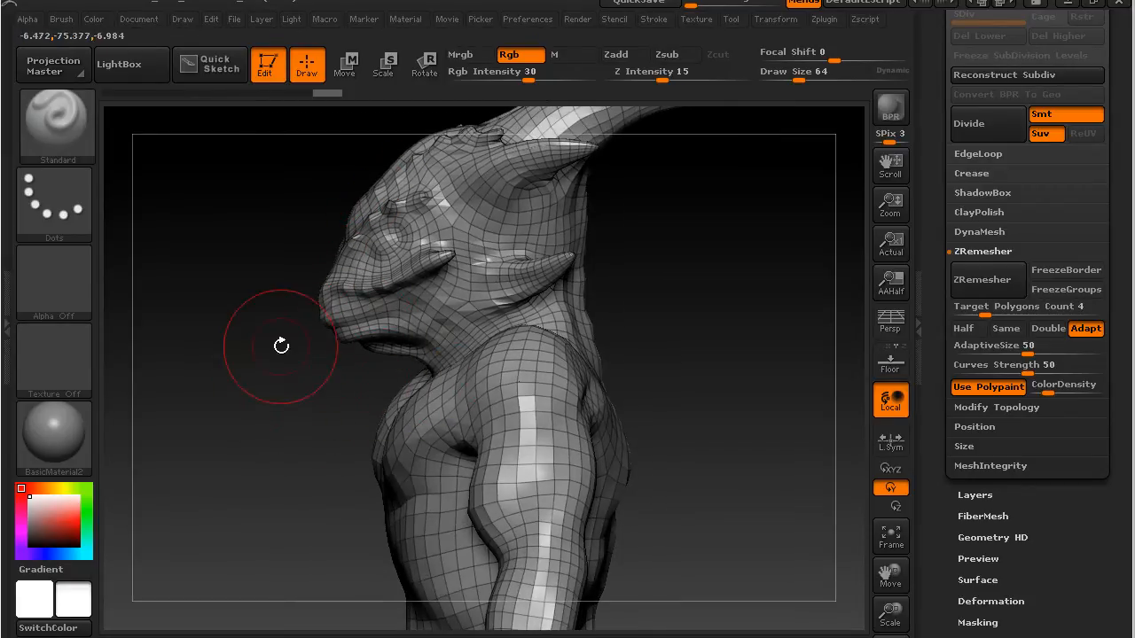
pyautogui.moveTo(221, 464); pyautogui.dragTo(275, 453)
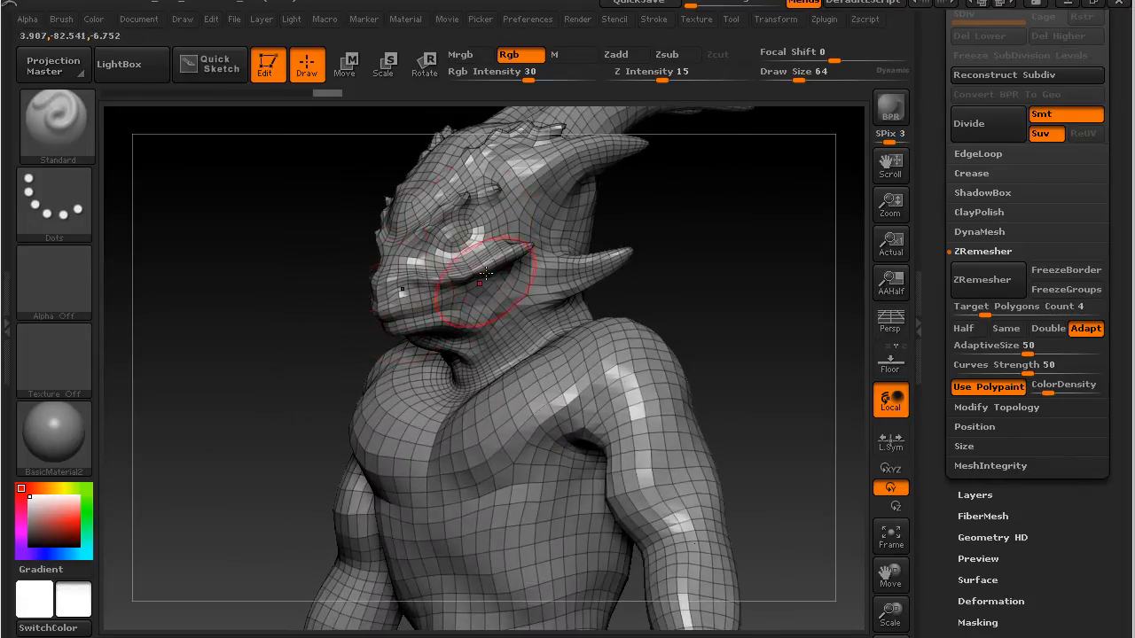
pyautogui.moveTo(248, 382)
pyautogui.mouseDown()
pyautogui.moveTo(353, 381)
pyautogui.moveTo(289, 390)
pyautogui.mouseUp()
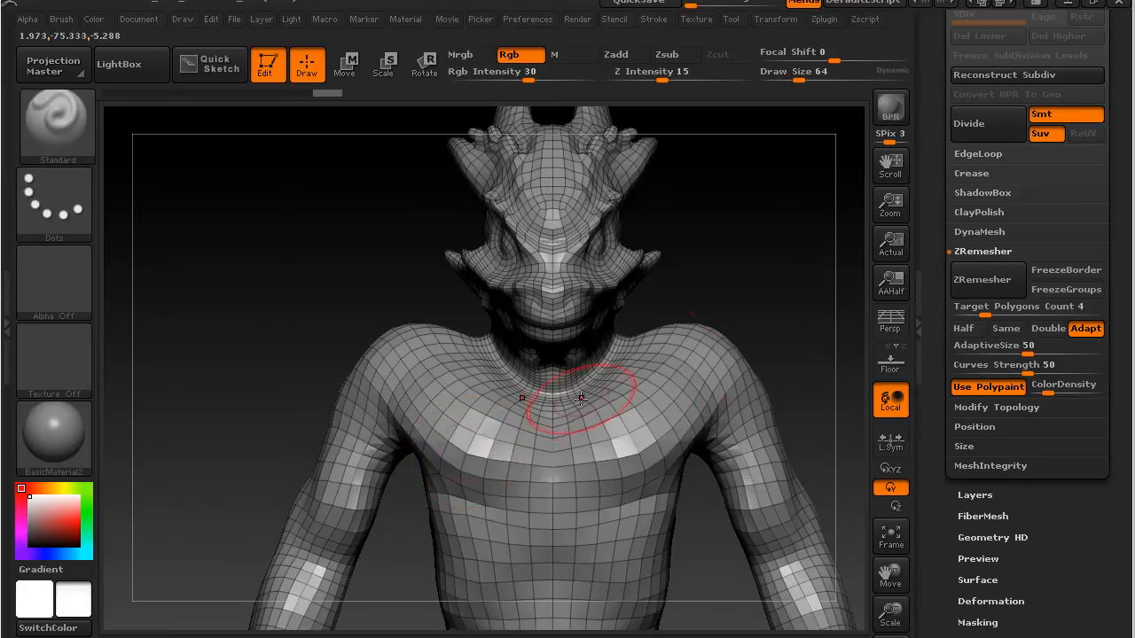
pyautogui.click(922, 317)
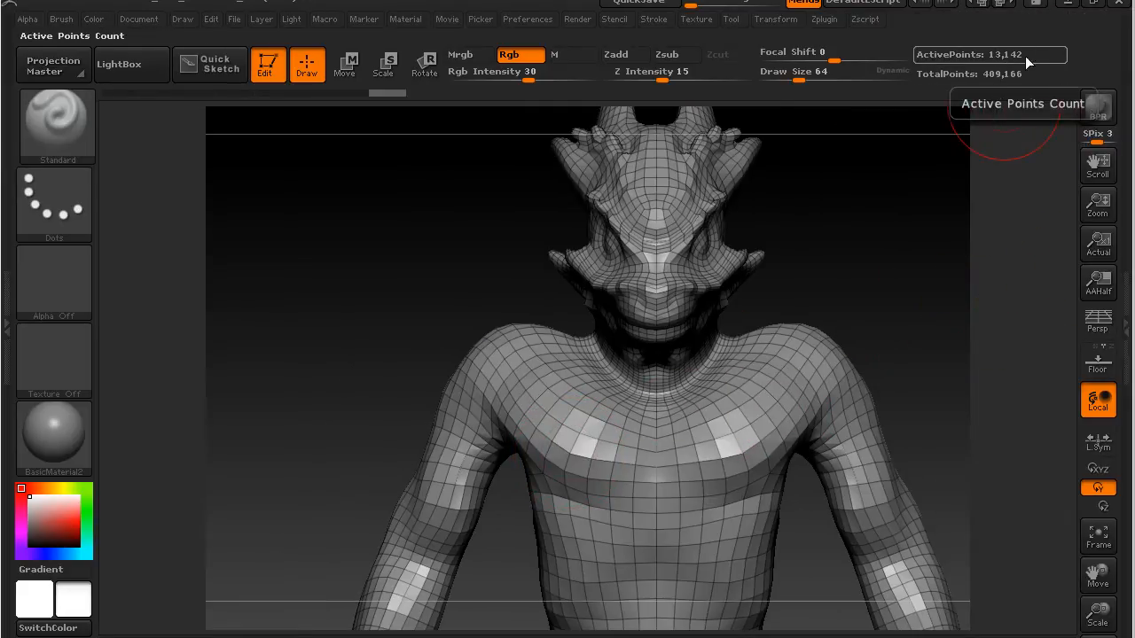
pyautogui.click(1126, 327)
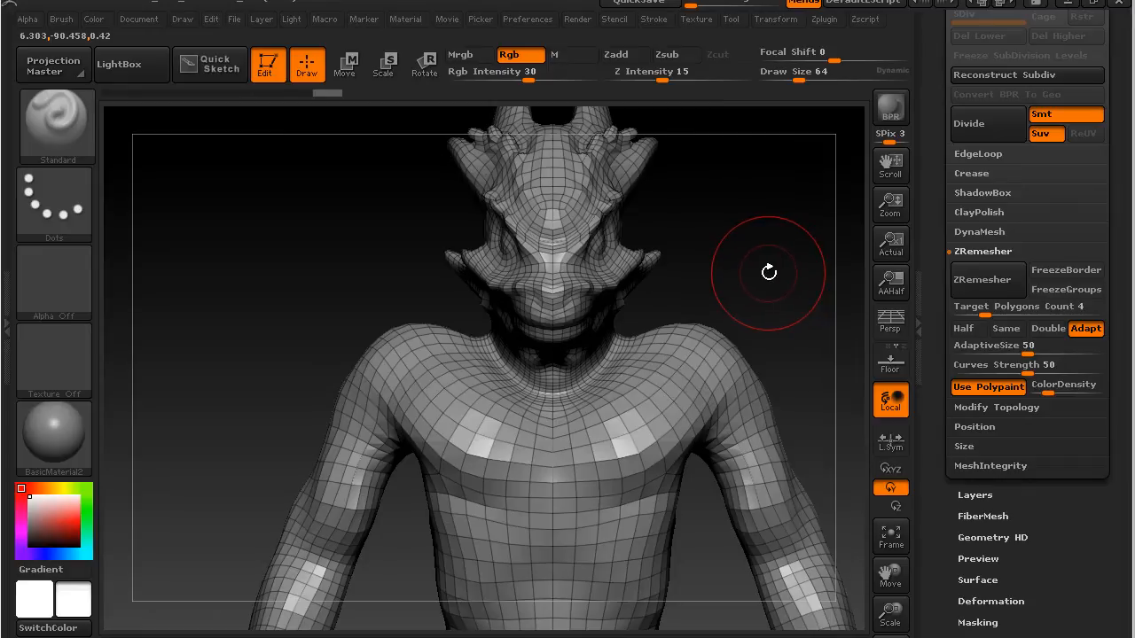
# Frame the whole creature and send the remeshed subtool to Maya with GoZ.
pyautogui.press('f')
pyautogui.moveTo(924, 119); pyautogui.dragTo(935, 383)
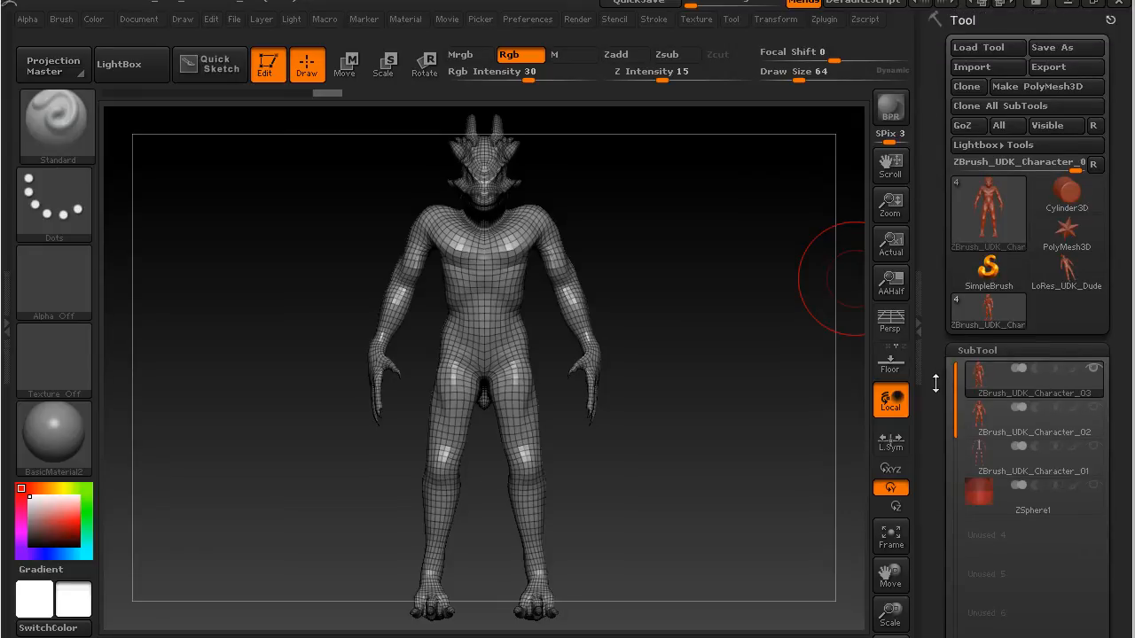
pyautogui.click(1065, 124)
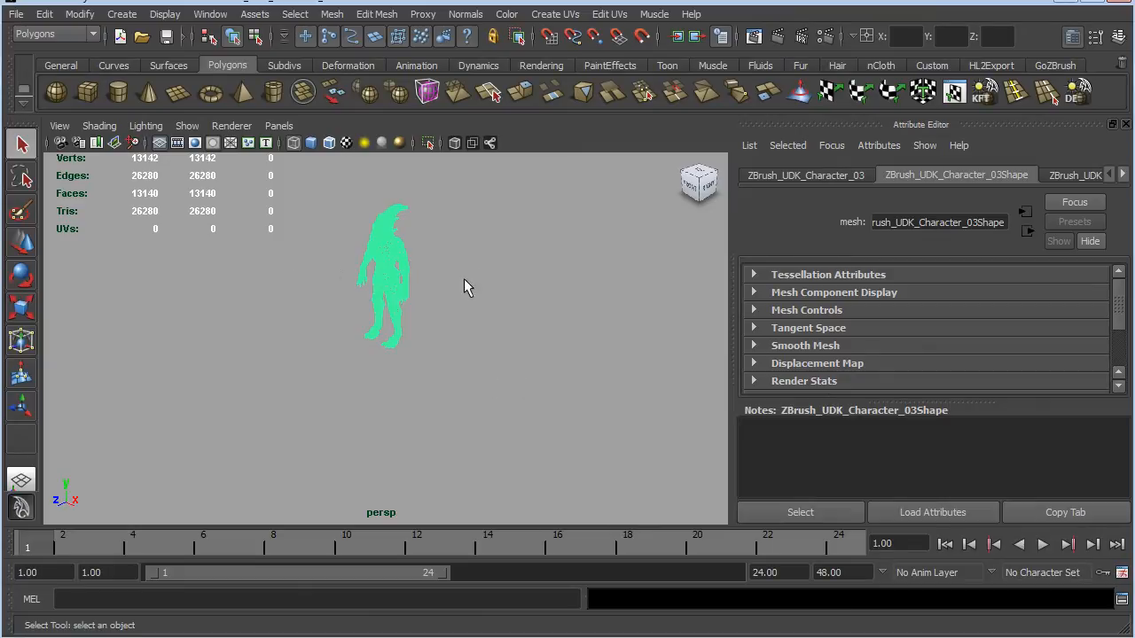
# Set the Maya viewport to high quality rendering, view the creature unselected, and select its mesh again.
pyautogui.click(399, 142)
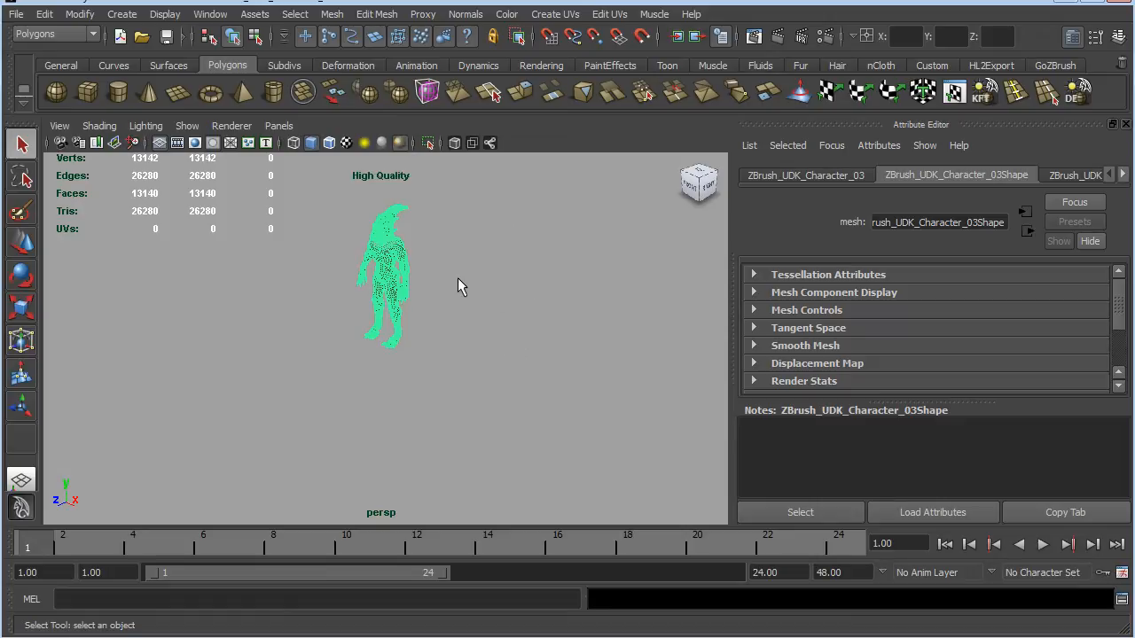
pyautogui.scroll(4, 452, 276)
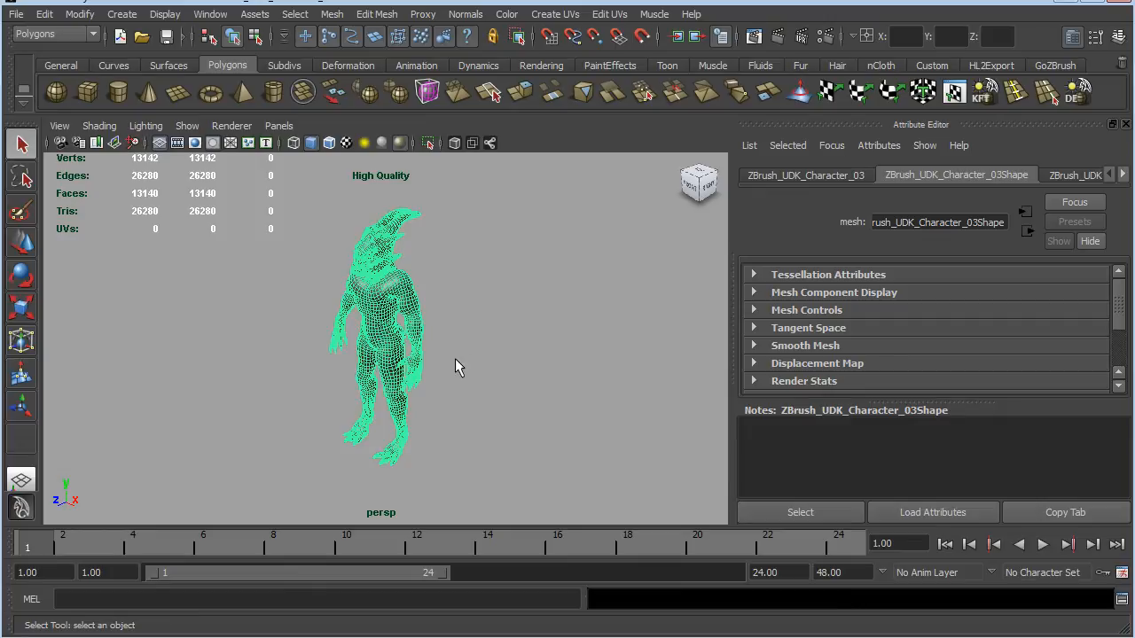
pyautogui.click(450, 327)
pyautogui.keyDown('alt'); pyautogui.moveTo(494, 317); pyautogui.dragTo(494, 297); pyautogui.keyUp('alt')
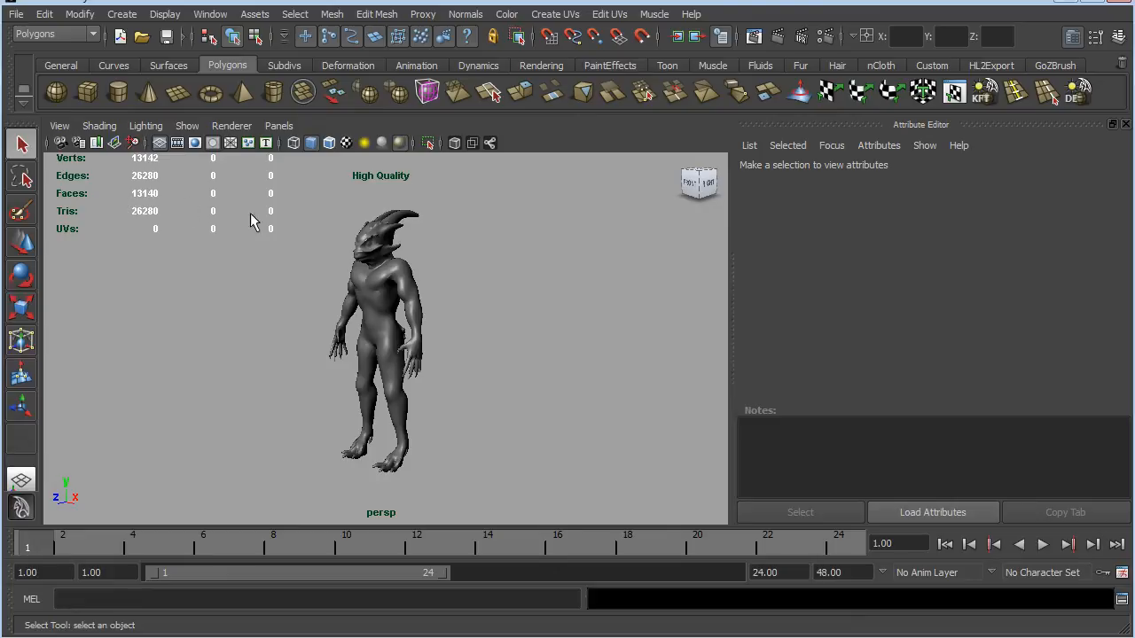
pyautogui.click(390, 287)
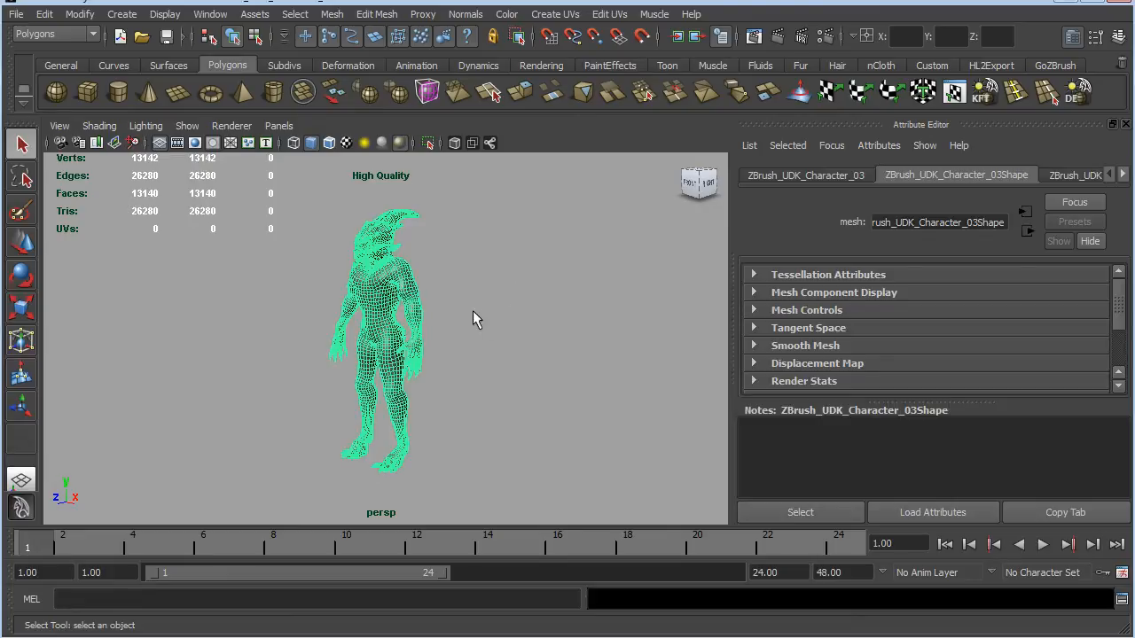
# Examine the selected mesh's topology on the torso and arms up close, from an angle and from the front.
pyautogui.scroll(5, 468, 311)
pyautogui.scroll(2, 479, 311)
pyautogui.keyDown('alt'); pyautogui.moveTo(576, 274); pyautogui.dragTo(561, 401, button='middle'); pyautogui.keyUp('alt')
pyautogui.click(616, 320)
pyautogui.click(468, 278)
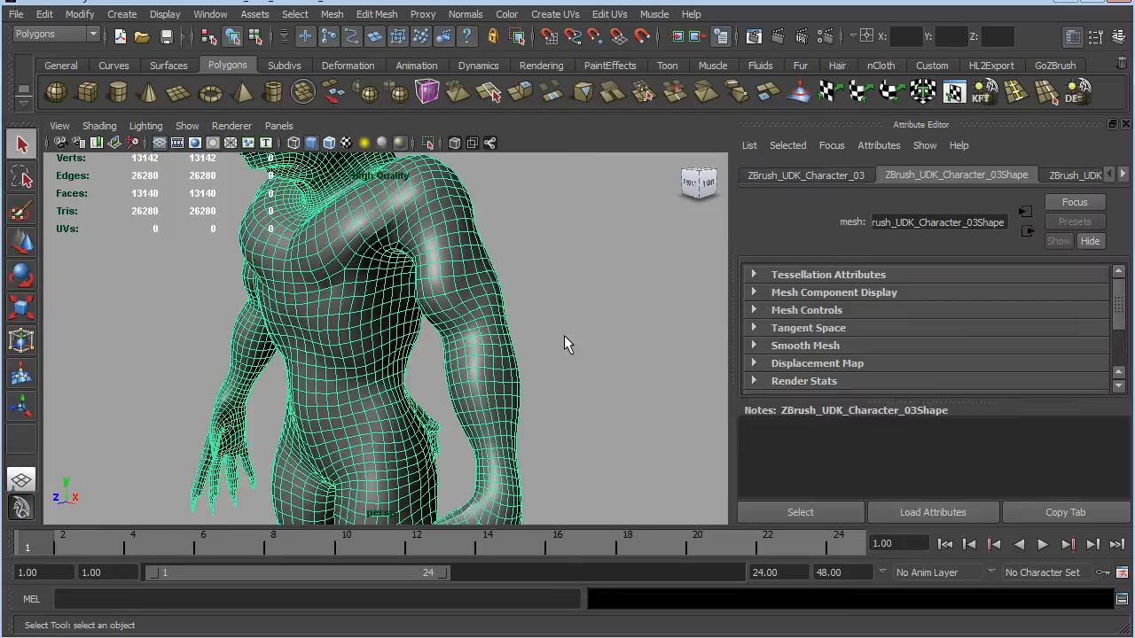
pyautogui.keyDown('alt'); pyautogui.moveTo(540, 327); pyautogui.dragTo(613, 302); pyautogui.keyUp('alt')
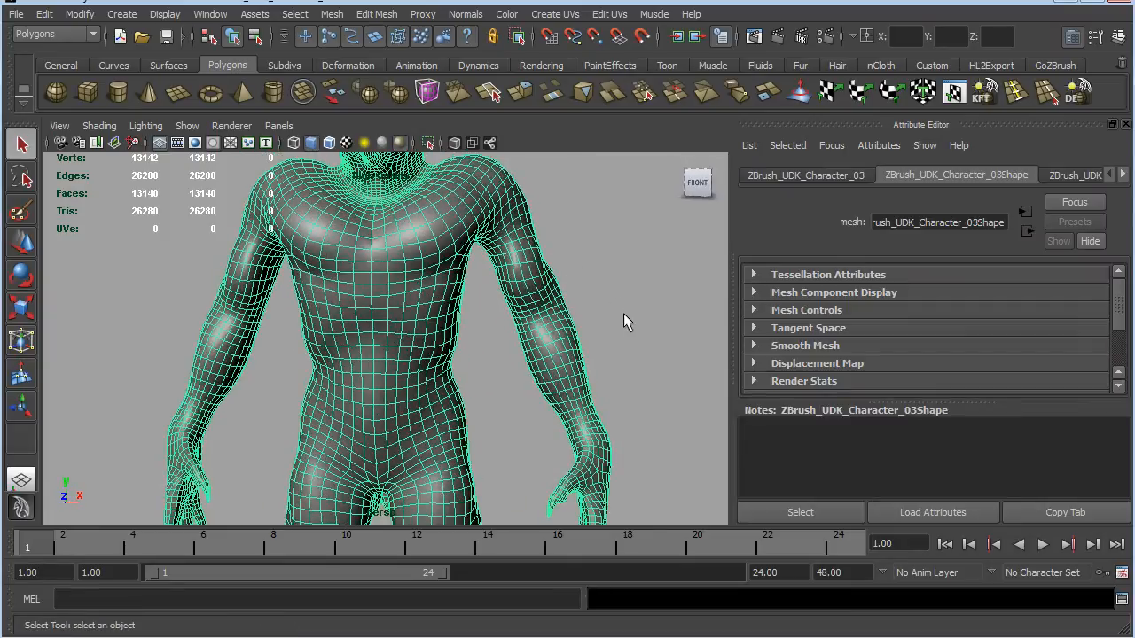
# Switch to edge component selection and check successive edge loops around the thighs for spiralling.
pyautogui.click(255, 38)
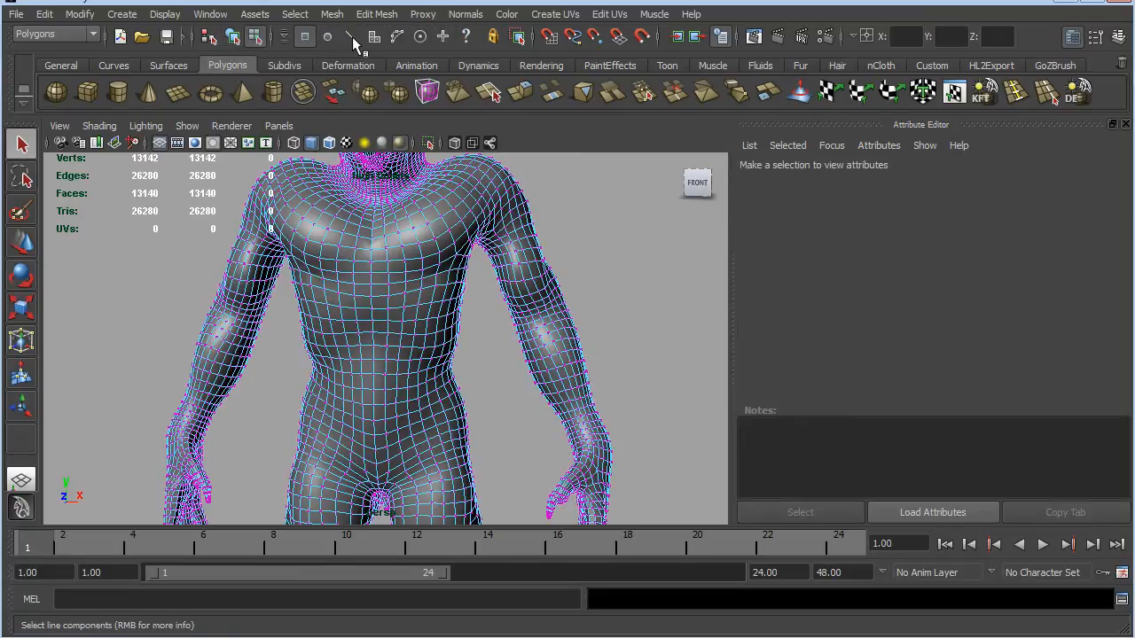
pyautogui.click(352, 37)
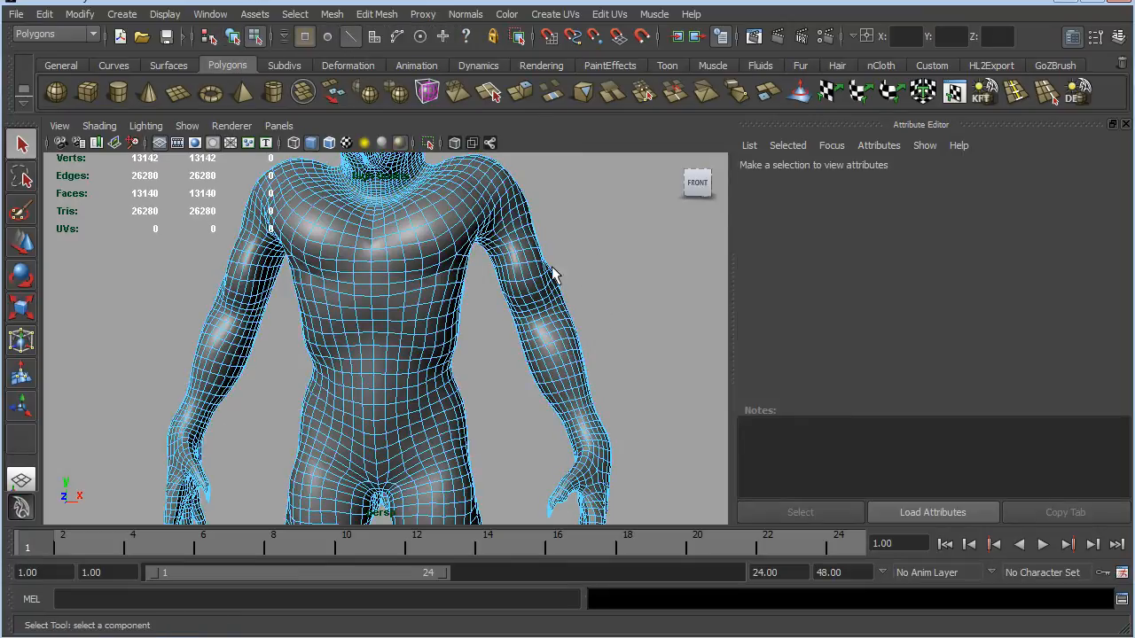
pyautogui.keyDown('alt'); pyautogui.moveTo(635, 405); pyautogui.dragTo(587, 190, button='middle'); pyautogui.keyUp('alt')
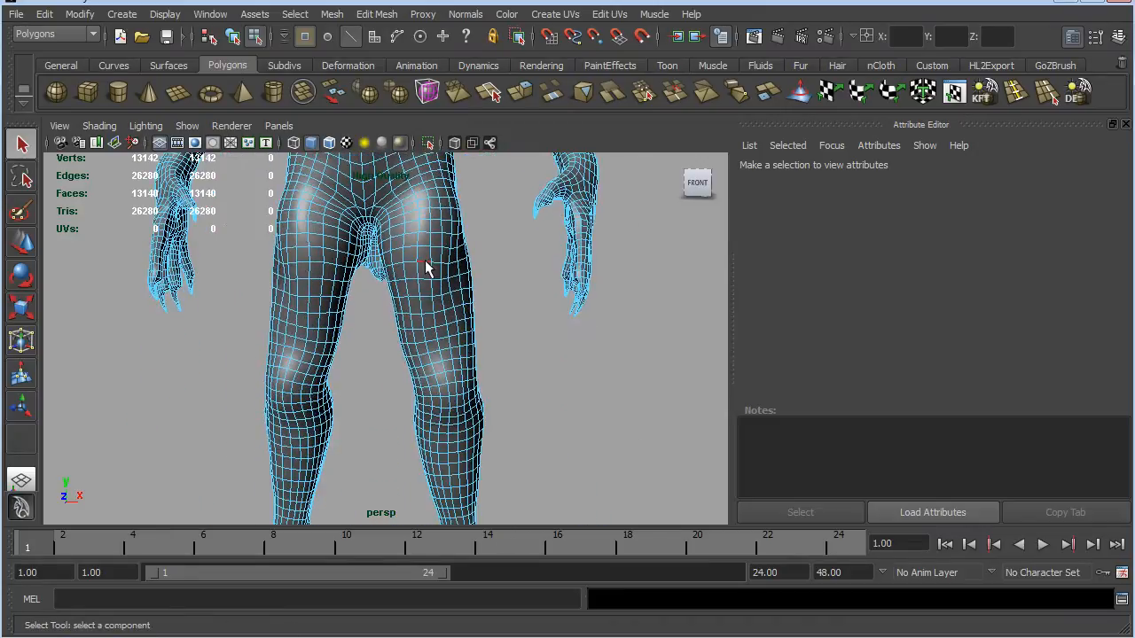
pyautogui.doubleClick(432, 344)
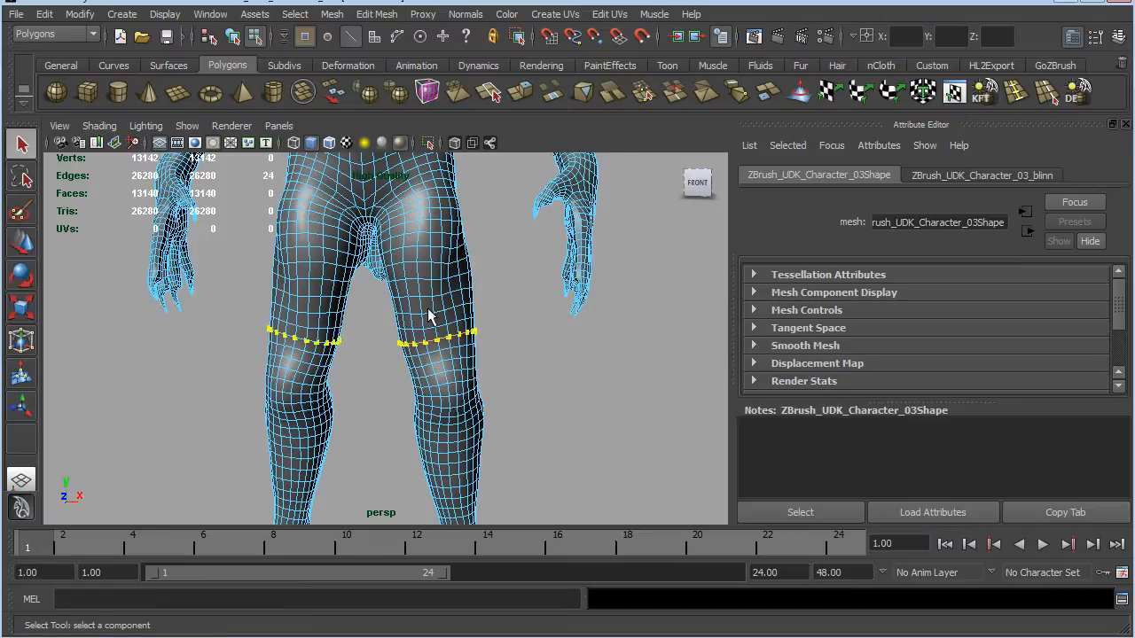
pyautogui.click(427, 318)
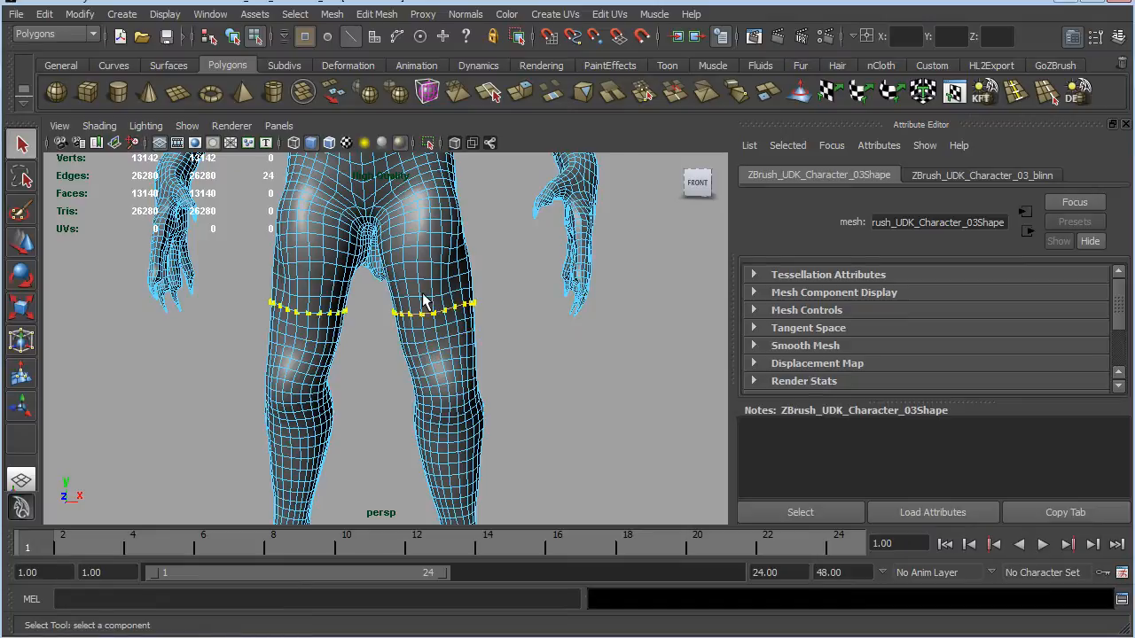
pyautogui.click(427, 302)
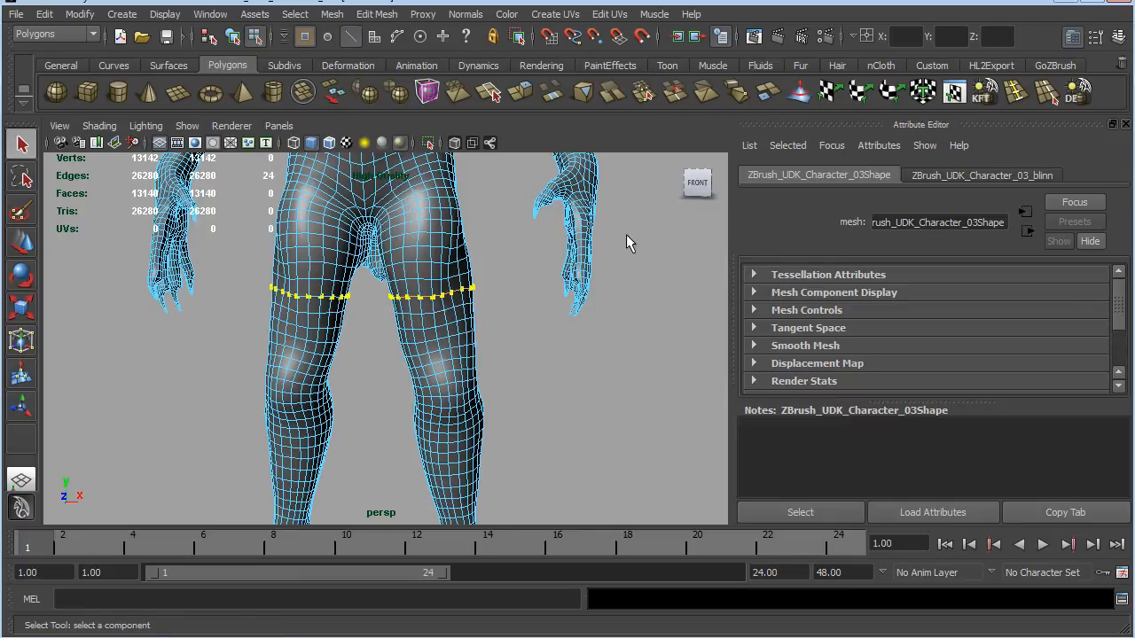
# Select an edge loop on the upper arm to check how far it spirals, and look over the hands and legs.
pyautogui.keyDown('alt'); pyautogui.moveTo(625, 249); pyautogui.dragTo(616, 441, button='middle'); pyautogui.keyUp('alt')
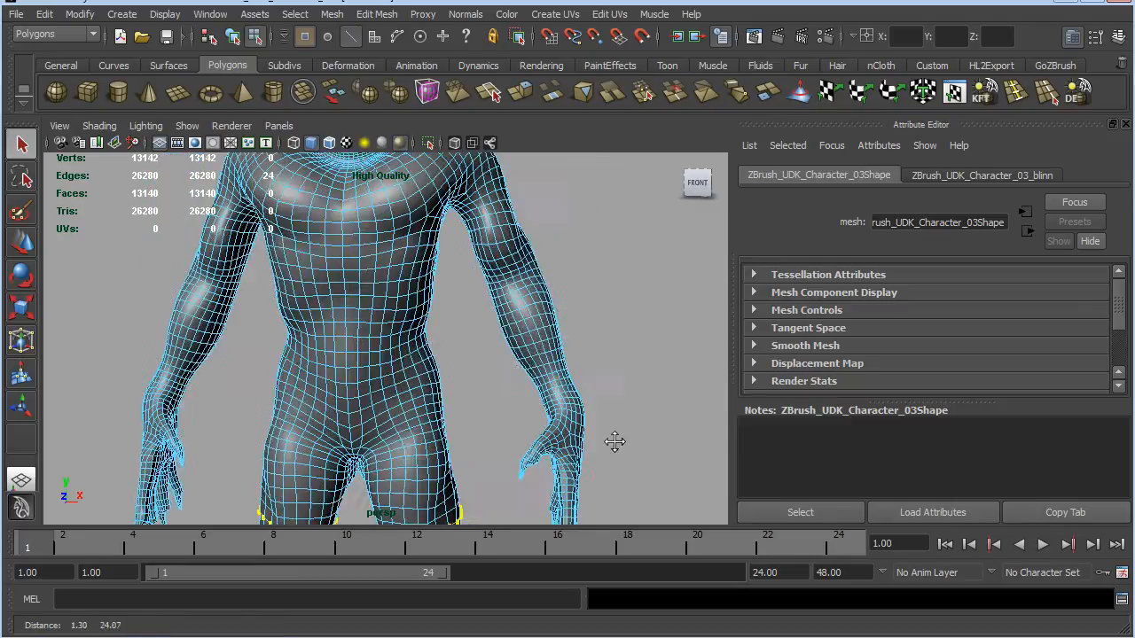
pyautogui.doubleClick(498, 209)
pyautogui.keyDown('alt'); pyautogui.moveTo(642, 390); pyautogui.dragTo(595, 238, button='middle'); pyautogui.keyUp('alt')
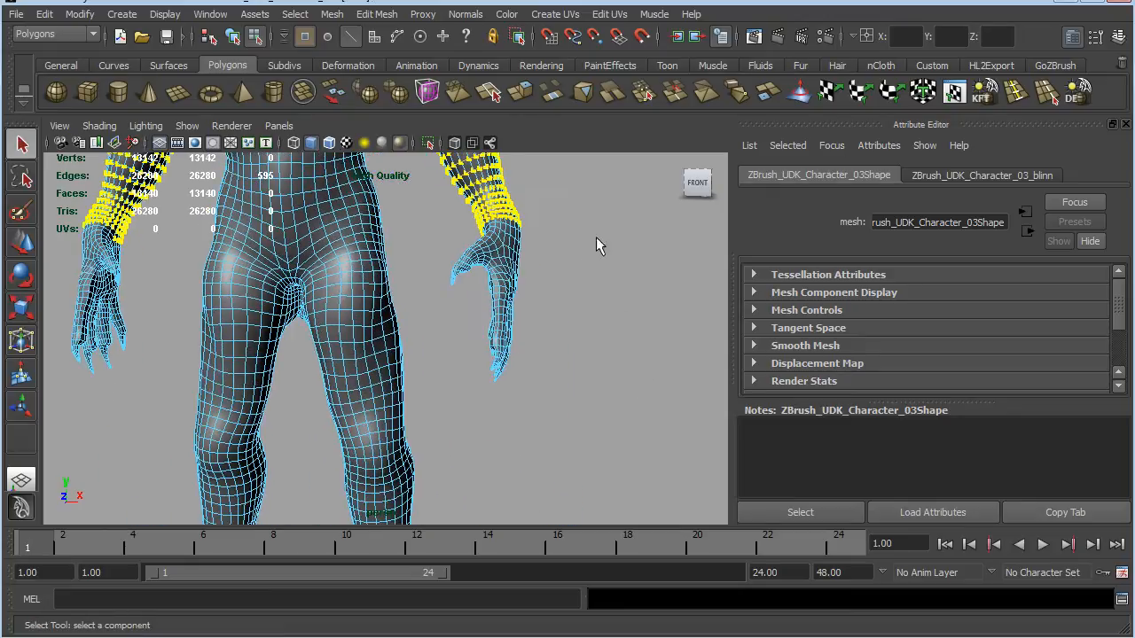
pyautogui.keyDown('alt'); pyautogui.moveTo(467, 427); pyautogui.dragTo(442, 388); pyautogui.keyUp('alt')
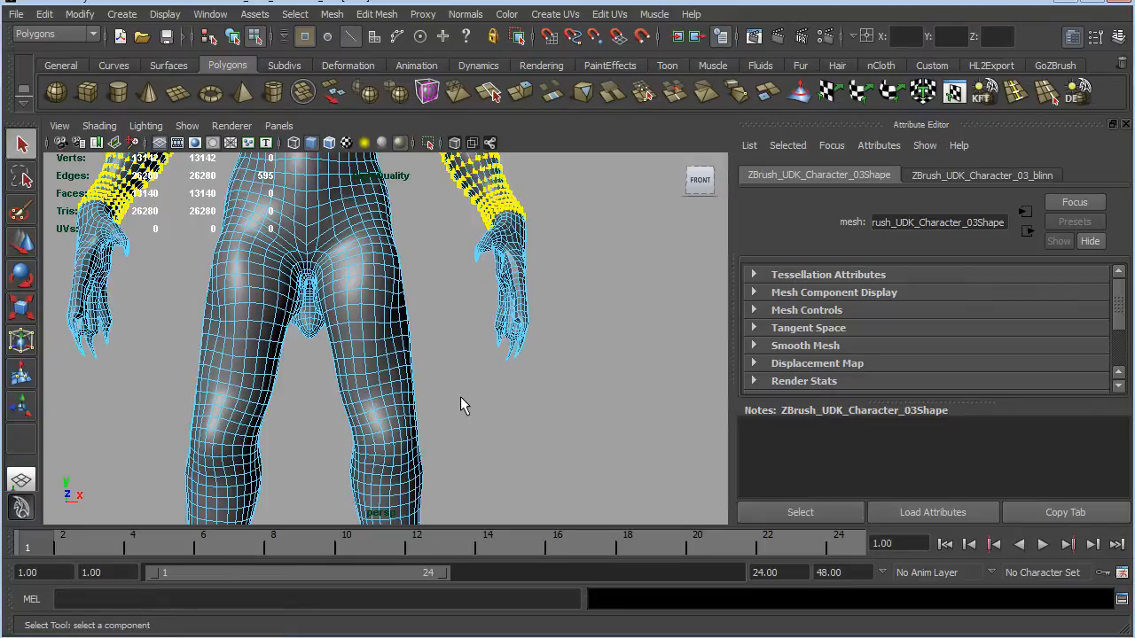
pyautogui.scroll(-3, 460, 396)
pyautogui.keyDown('alt'); pyautogui.moveTo(548, 400); pyautogui.dragTo(591, 296, button='middle'); pyautogui.keyUp('alt')
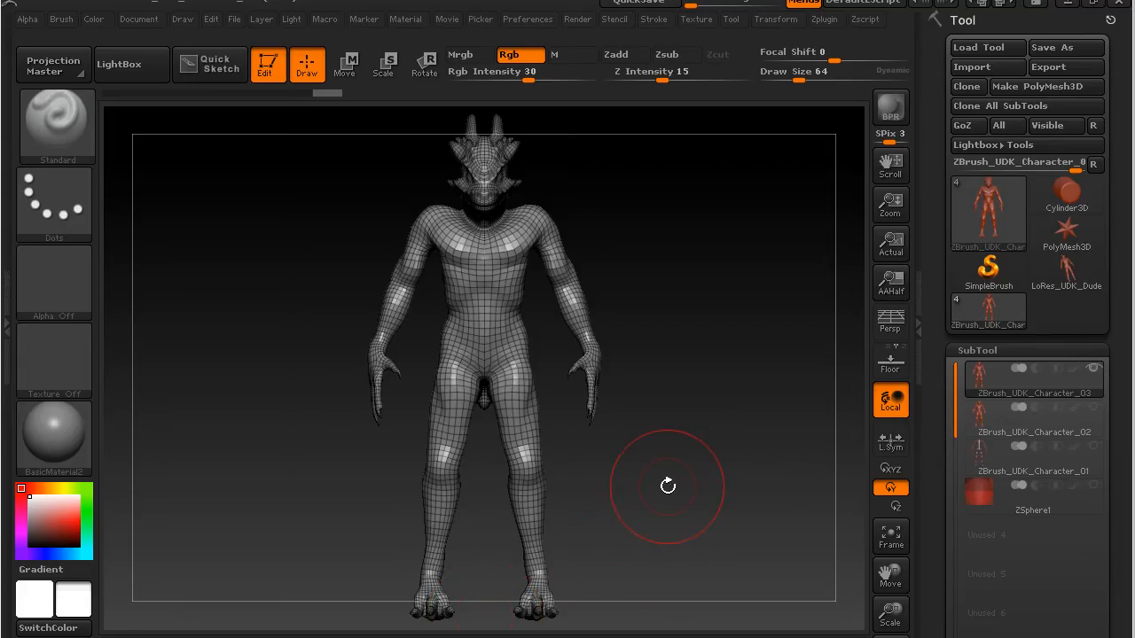
# Delete the creature's nonessential edge loops with the EdgeLoop tools in the Geometry settings.
pyautogui.moveTo(717, 417); pyautogui.dragTo(682, 422)
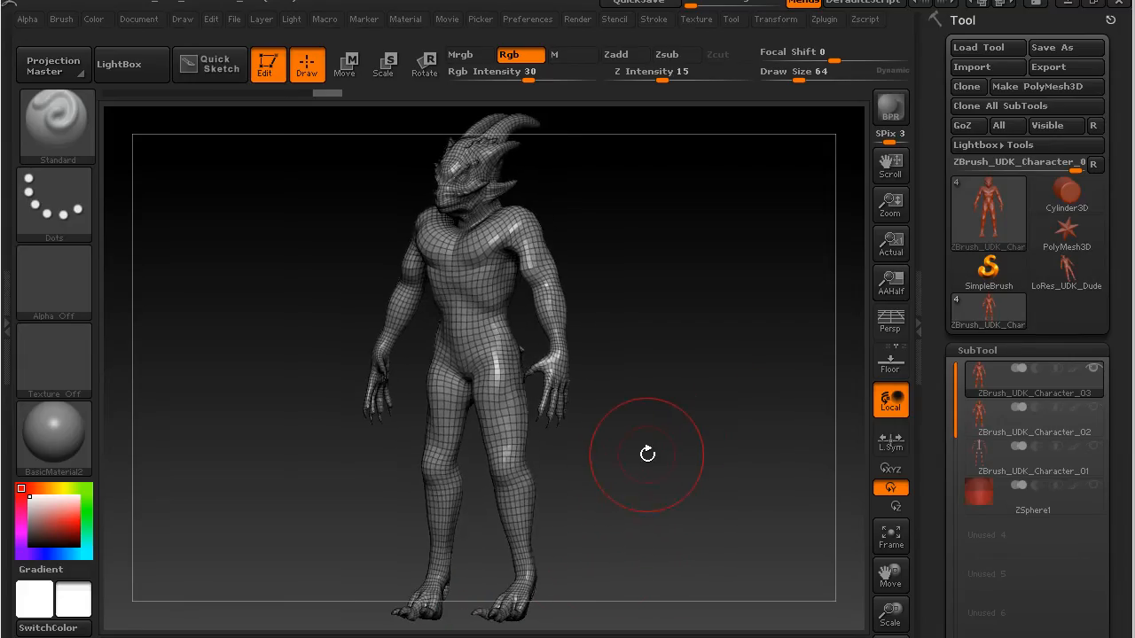
pyautogui.moveTo(926, 422); pyautogui.dragTo(914, 250)
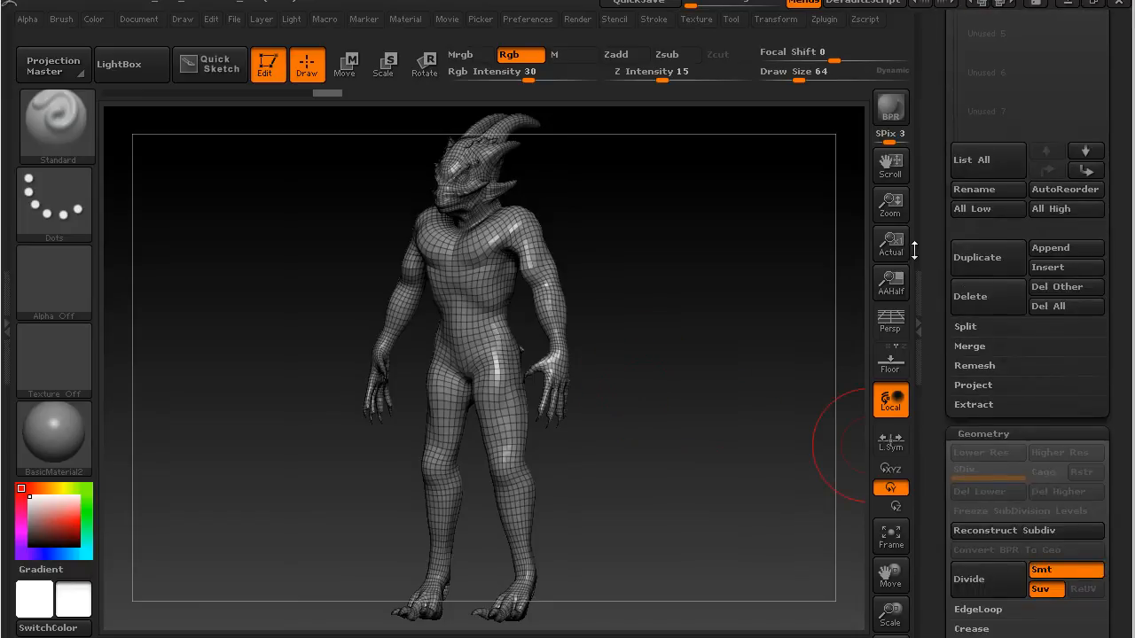
pyautogui.scroll(-10, 914, 251)
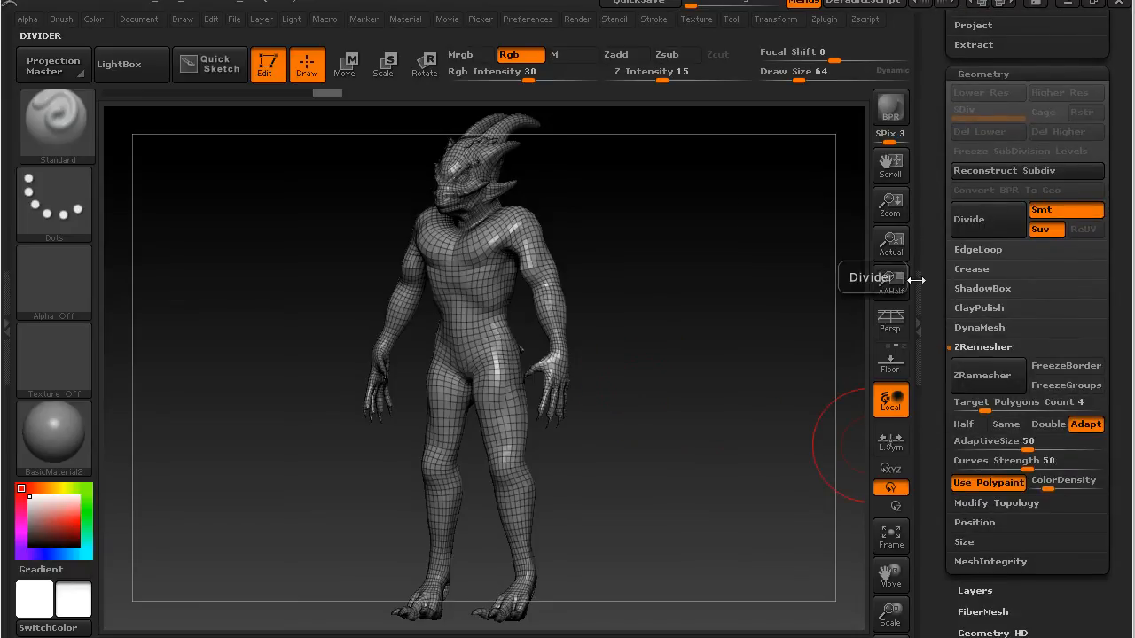
pyautogui.click(979, 250)
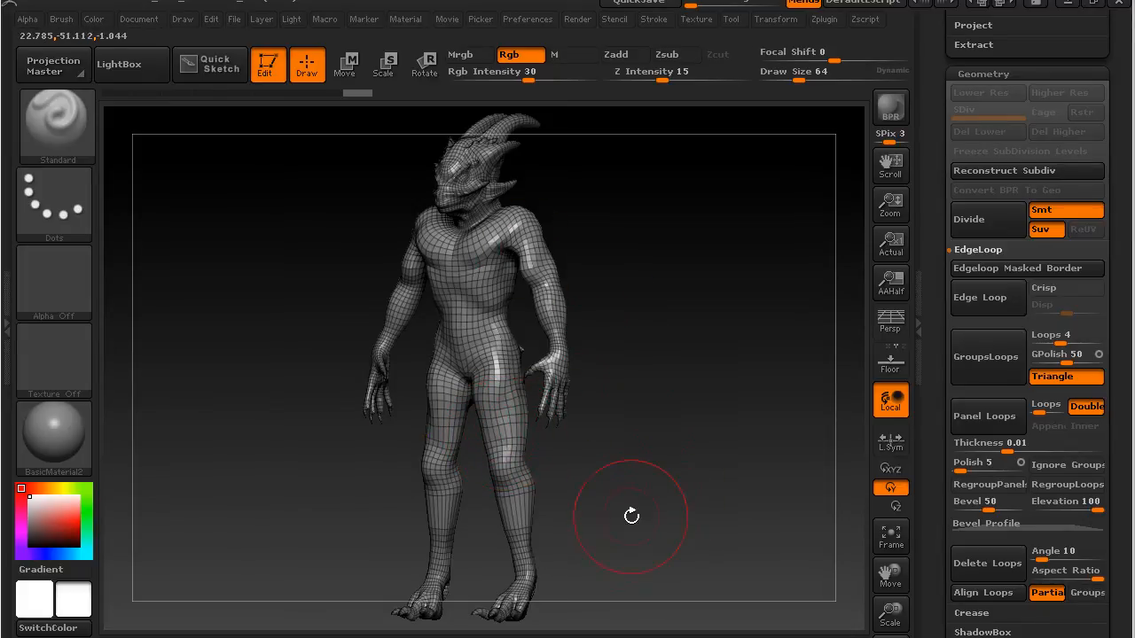
# Mask the sparse bands across both lower thighs and shins, and invert the mask so only those bands are editable.
pyautogui.keyDown('alt'); pyautogui.moveTo(638, 503); pyautogui.dragTo(769, 488); pyautogui.keyUp('alt')
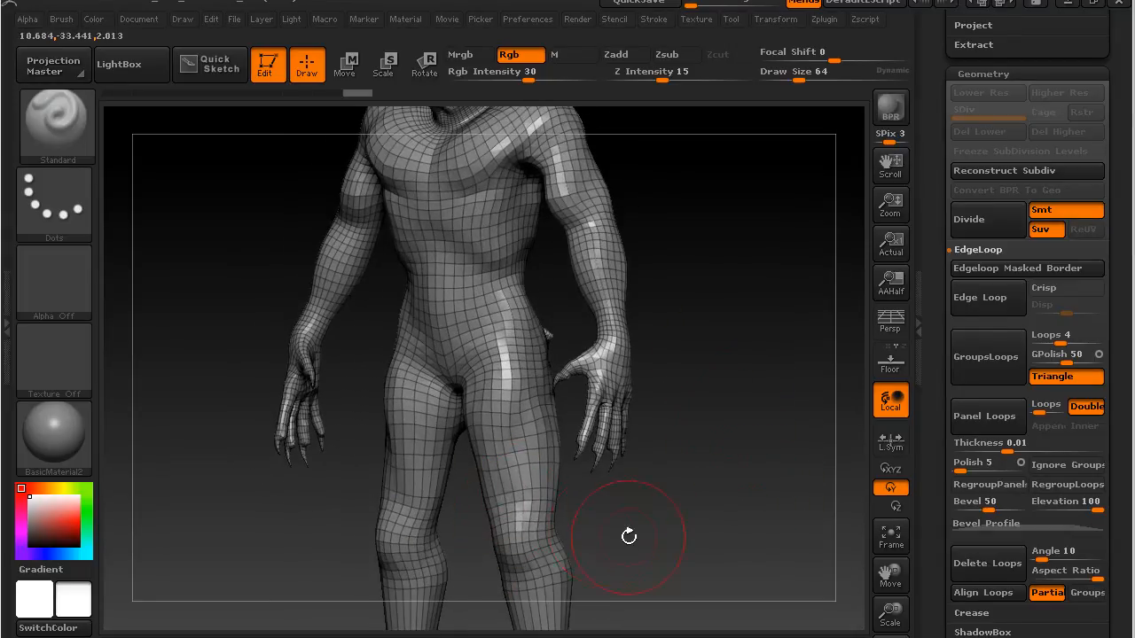
pyautogui.keyDown('alt'); pyautogui.moveTo(763, 498); pyautogui.dragTo(708, 340); pyautogui.keyUp('alt')
pyautogui.keyDown('shift'); pyautogui.moveTo(612, 413); pyautogui.dragTo(637, 411); pyautogui.keyUp('shift')
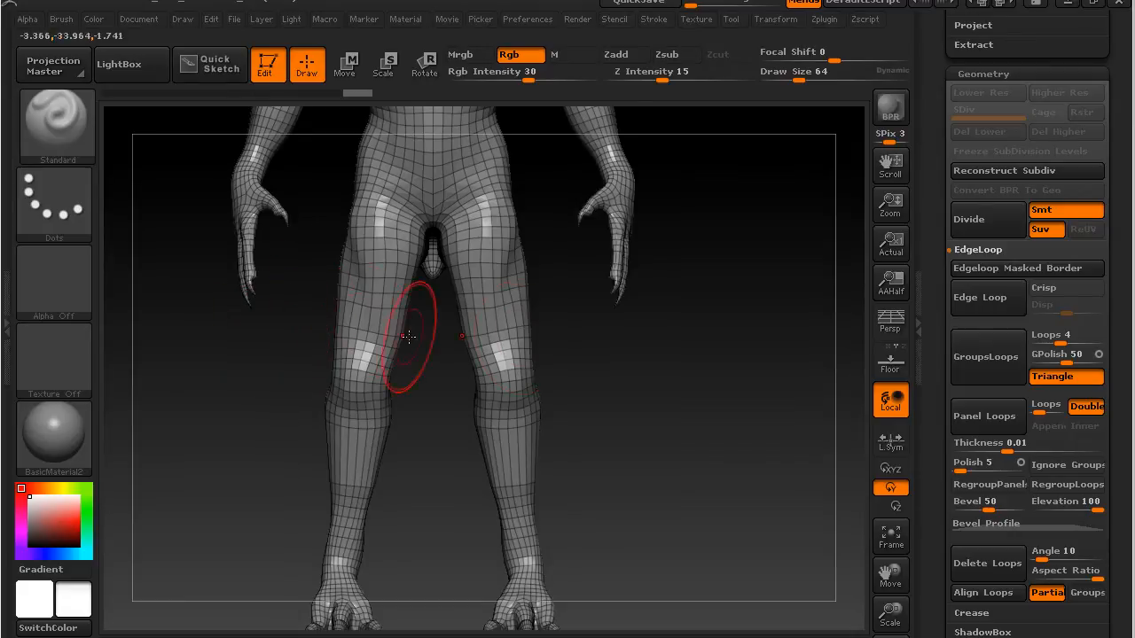
pyautogui.press('ctrl')
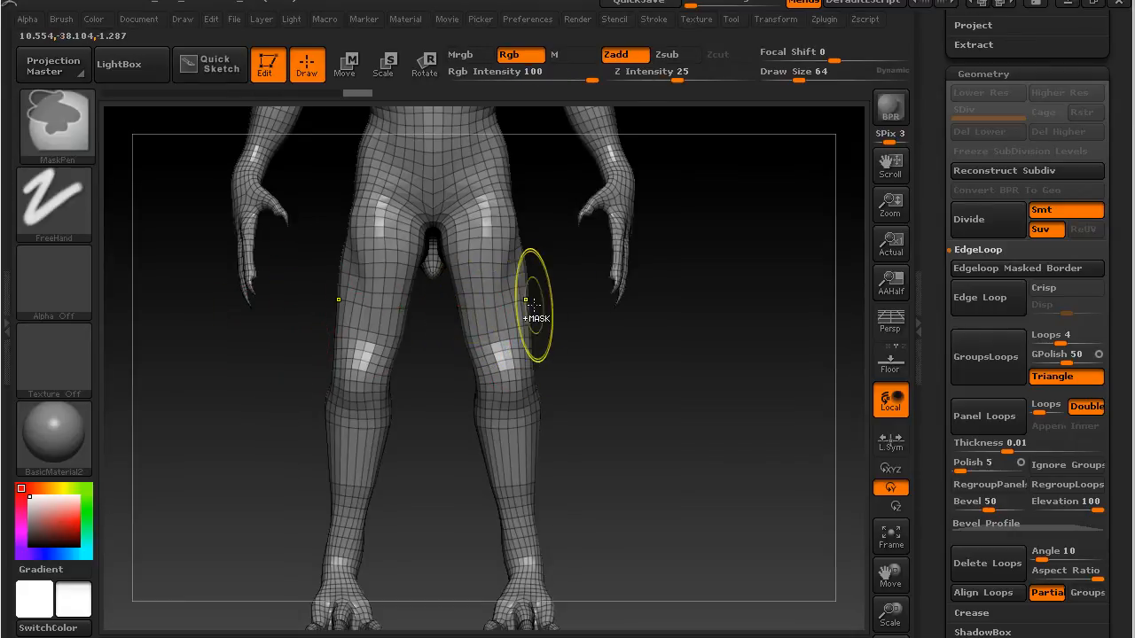
pyautogui.keyDown('ctrl'); pyautogui.moveTo(560, 291); pyautogui.dragTo(443, 354); pyautogui.keyUp('ctrl')
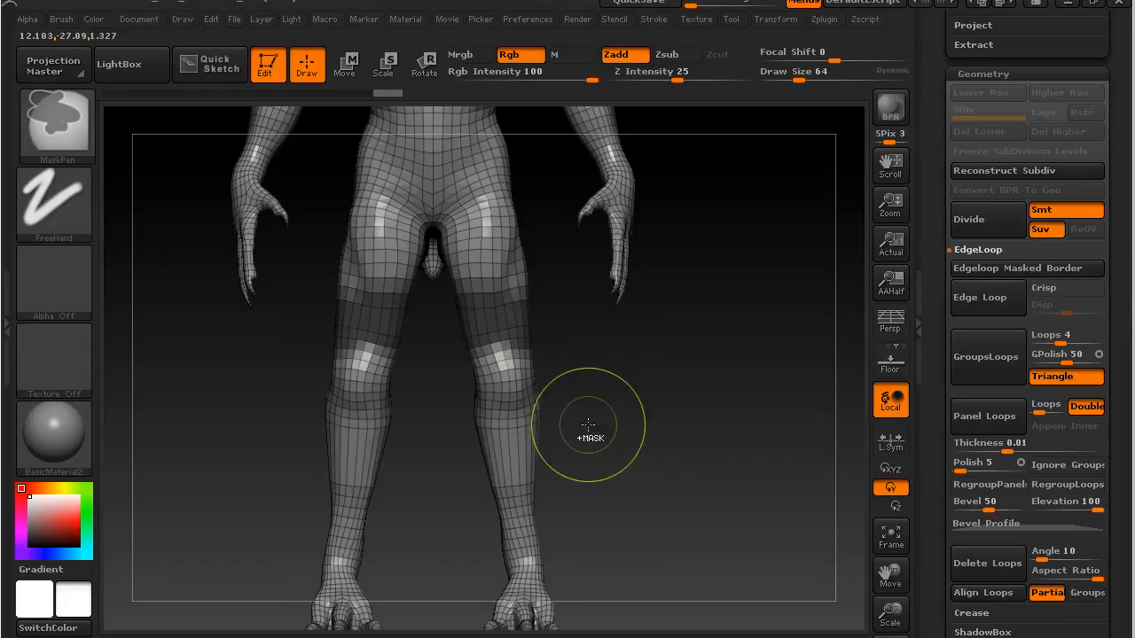
pyautogui.keyDown('ctrl'); pyautogui.moveTo(573, 420); pyautogui.dragTo(435, 519); pyautogui.keyUp('ctrl')
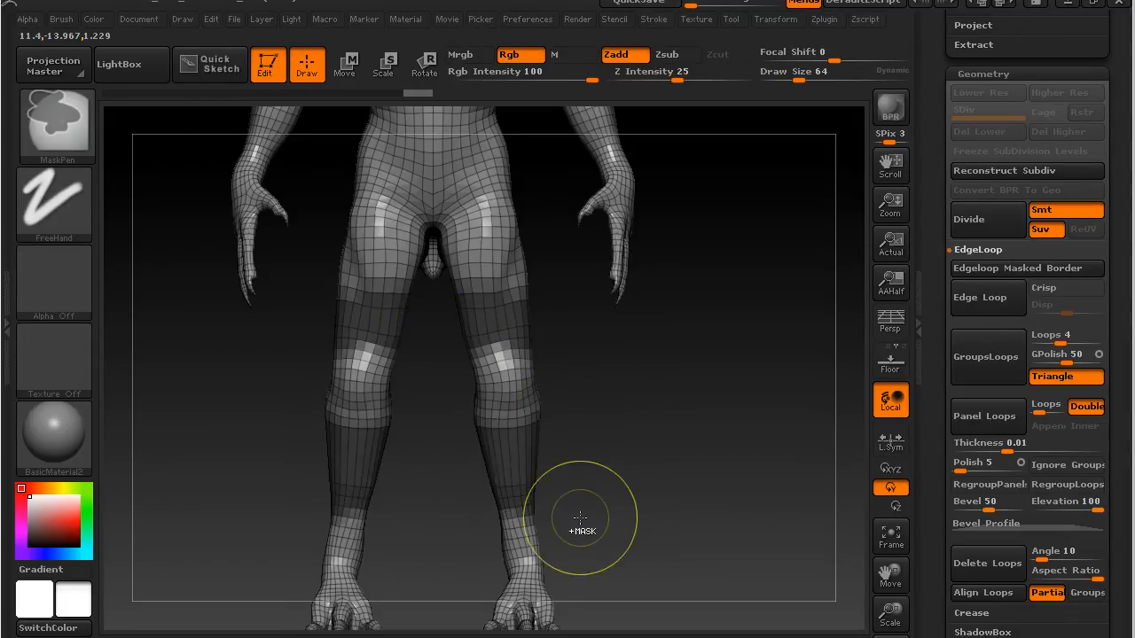
pyautogui.keyDown('ctrl'); pyautogui.click(520, 484); pyautogui.keyUp('ctrl')
# Apply a small amount of Relax deformation to even out the unmasked thigh and shin loops.
pyautogui.moveTo(730, 476); pyautogui.dragTo(689, 449)
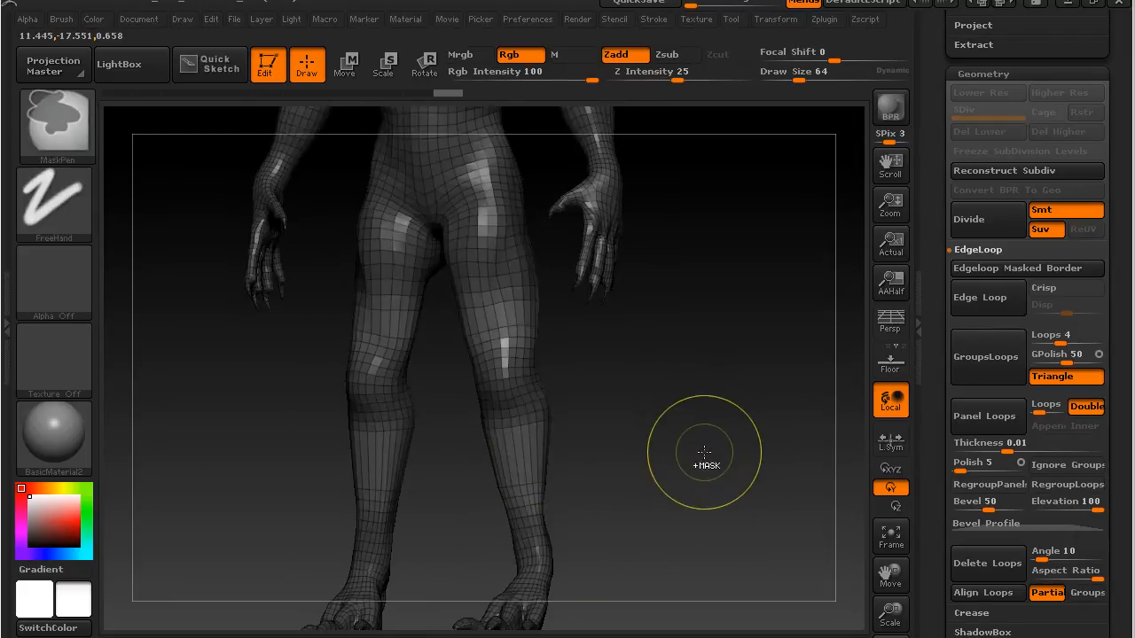
pyautogui.moveTo(684, 406); pyautogui.dragTo(697, 400)
pyautogui.scroll(-10, 936, 309)
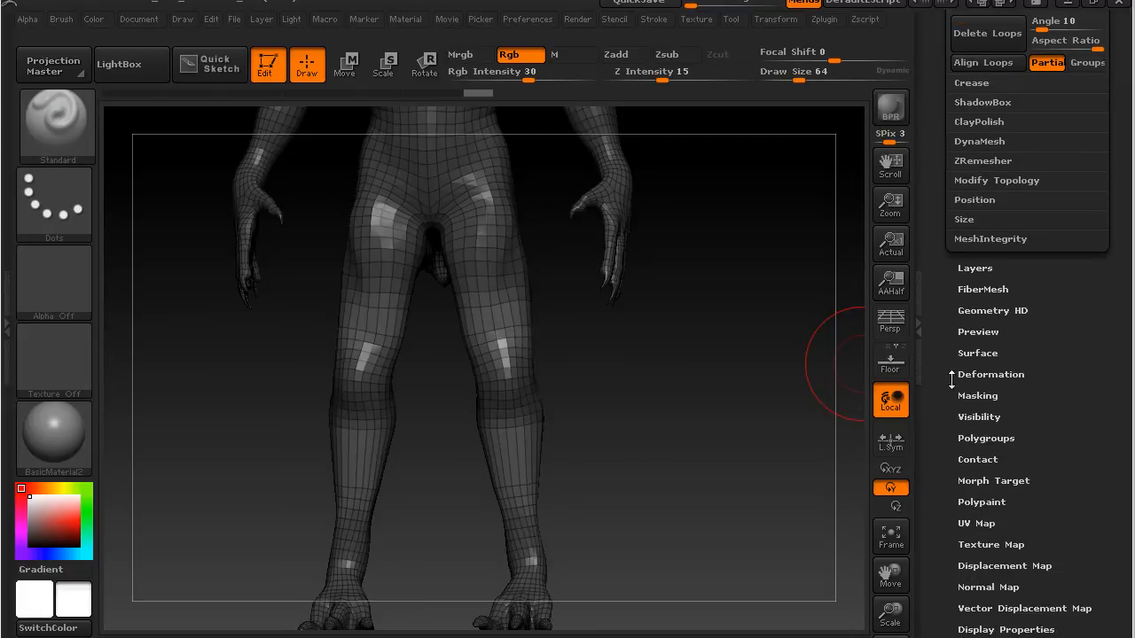
pyautogui.click(966, 373)
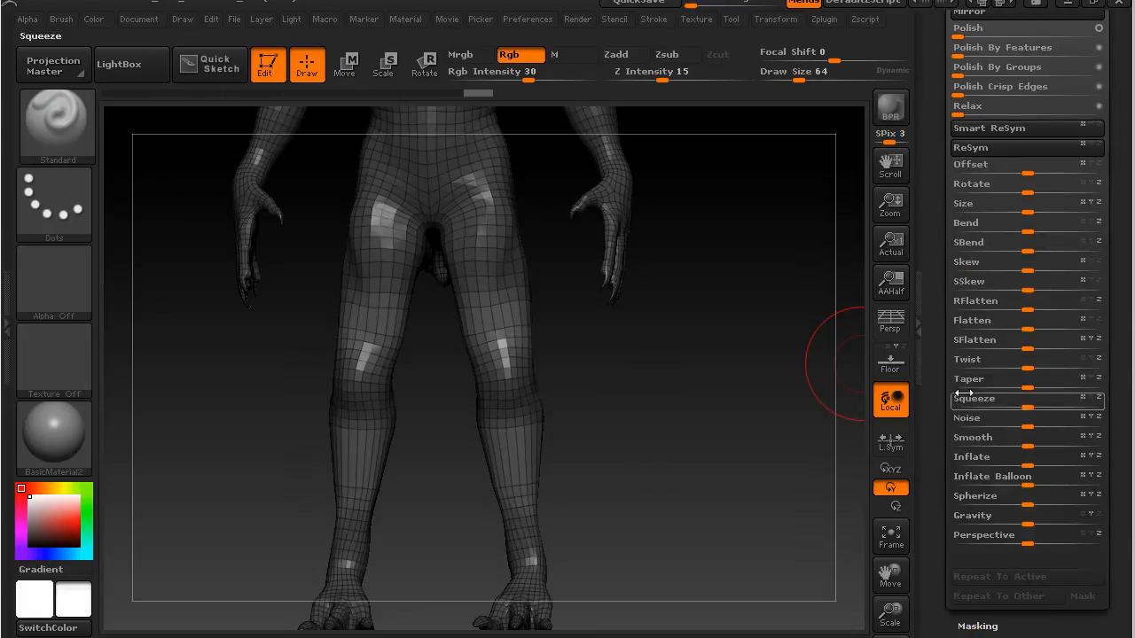
pyautogui.click(964, 110)
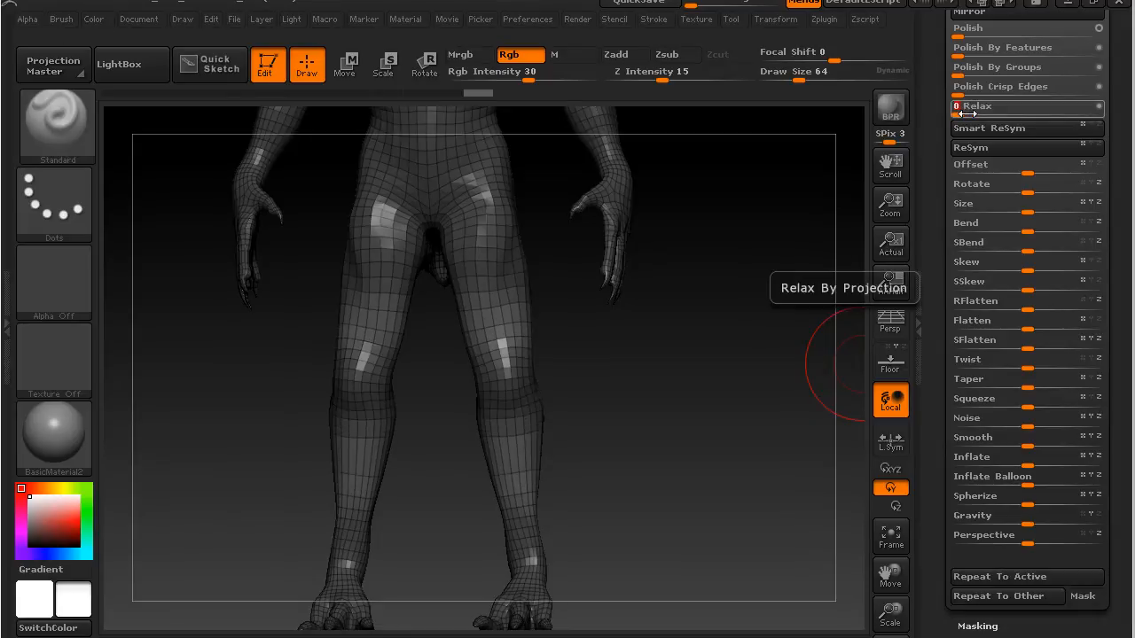
pyautogui.click(966, 113)
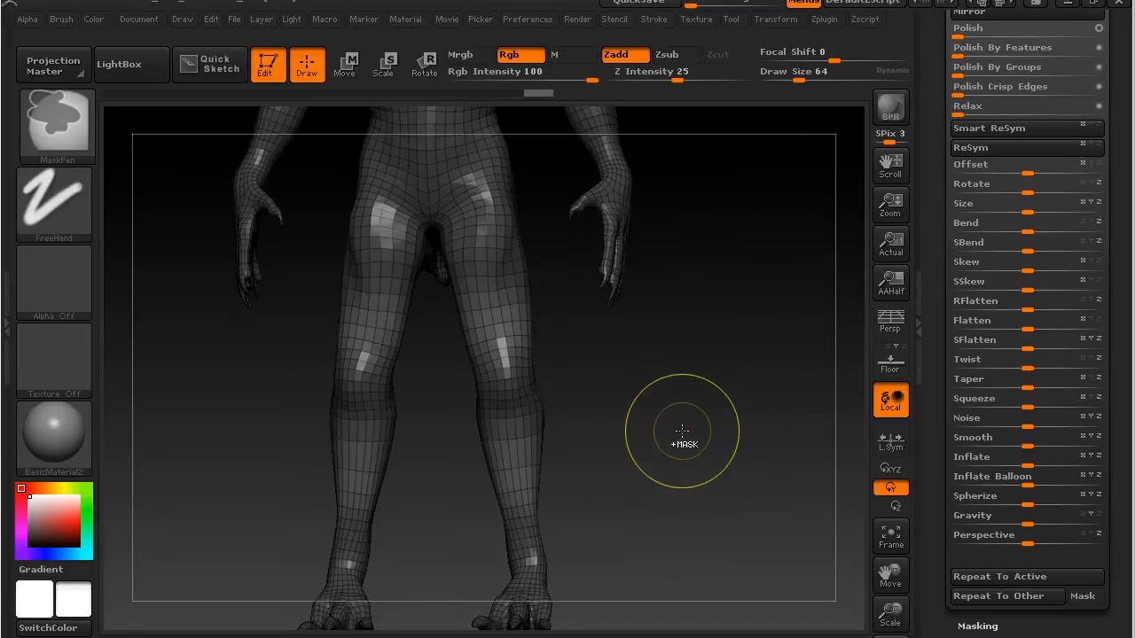
# From a side view, mask a narrow band across the back of the upper calf and invert the mask.
pyautogui.moveTo(712, 426)
pyautogui.mouseDown()
pyautogui.moveTo(642, 429)
pyautogui.moveTo(677, 431)
pyautogui.moveTo(576, 450)
pyautogui.moveTo(633, 446)
pyautogui.mouseUp()
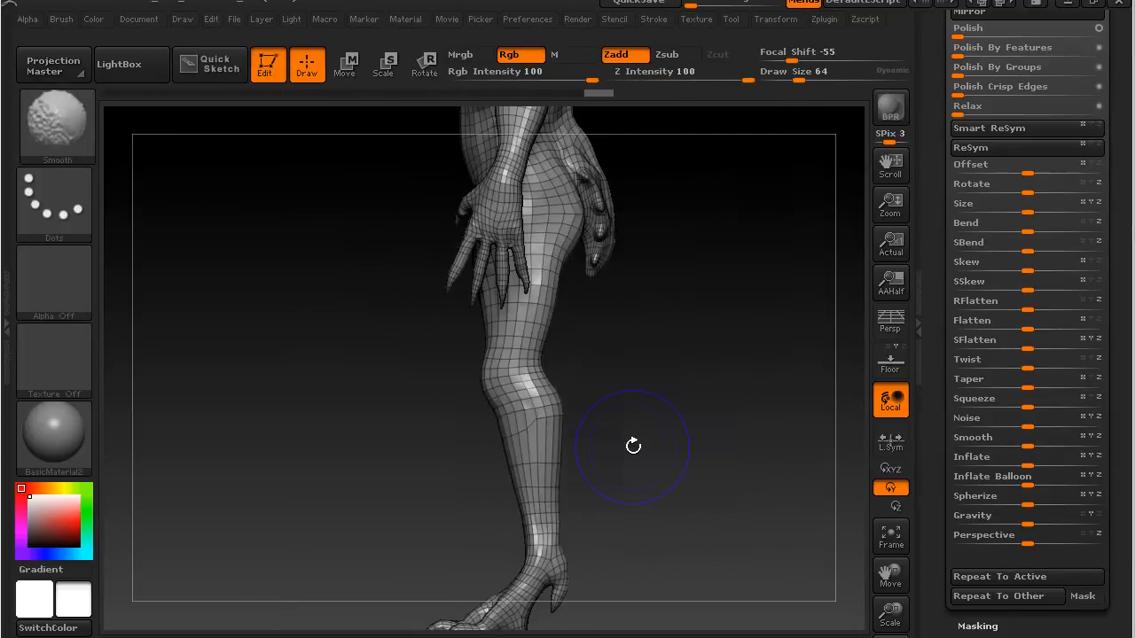
pyautogui.moveTo(600, 405)
pyautogui.keyDown('ctrl'); pyautogui.mouseDown()
pyautogui.moveTo(483, 448)
pyautogui.moveTo(486, 458)
pyautogui.mouseUp(); pyautogui.keyUp('ctrl')
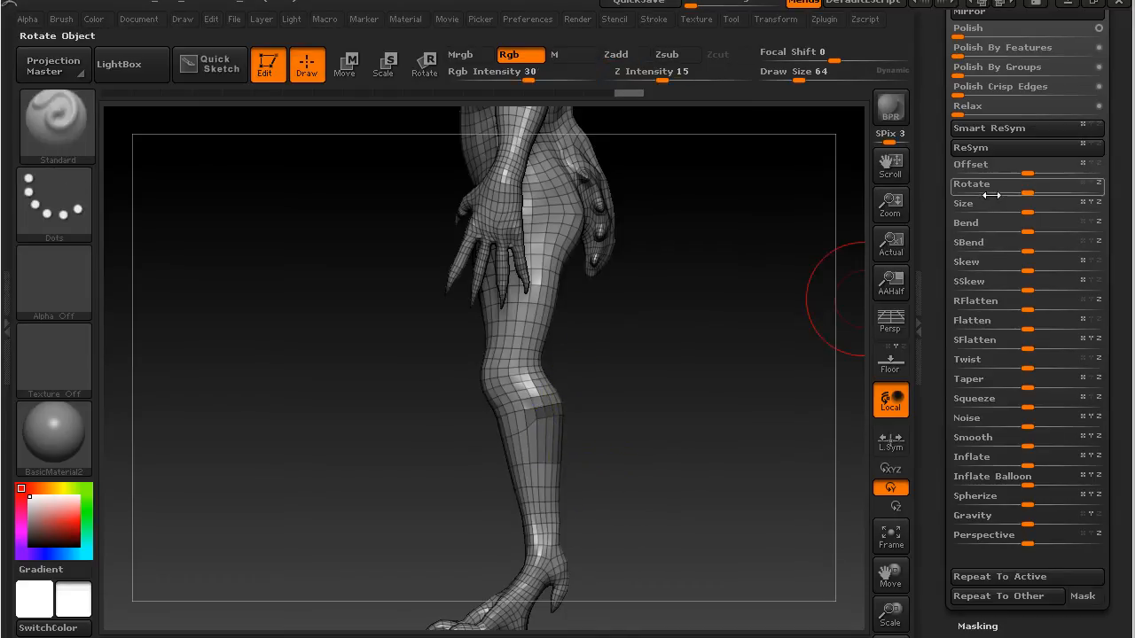
pyautogui.keyDown('ctrl'); pyautogui.click(772, 325); pyautogui.keyUp('ctrl')
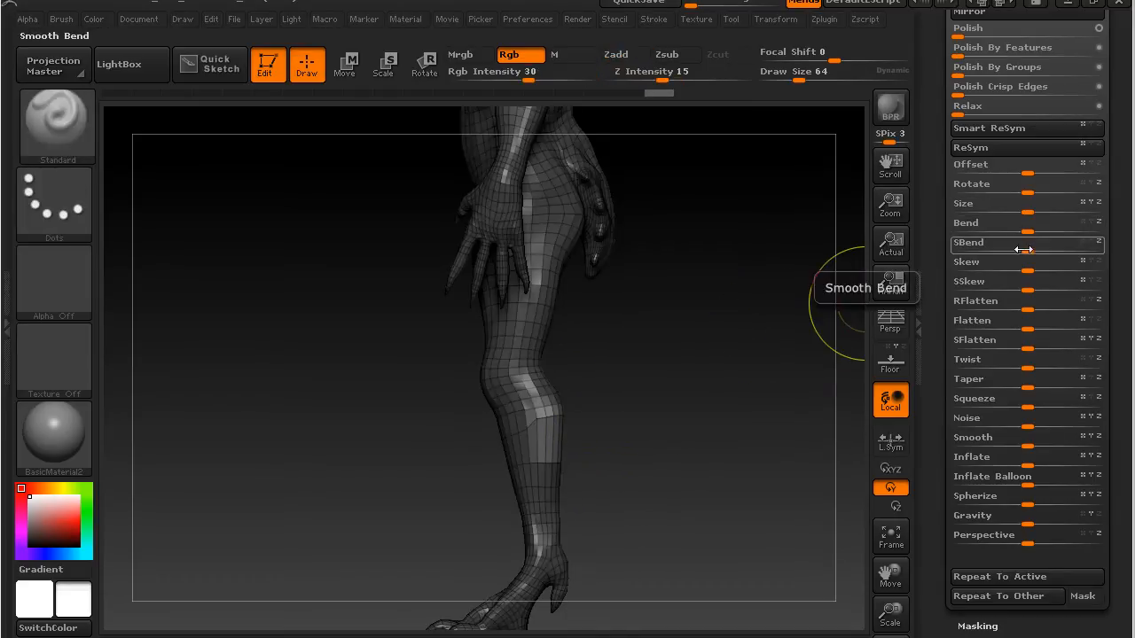
# Relax the unmasked calf topology by a small amount in repeated passes, and clear the mask.
pyautogui.click(966, 114)
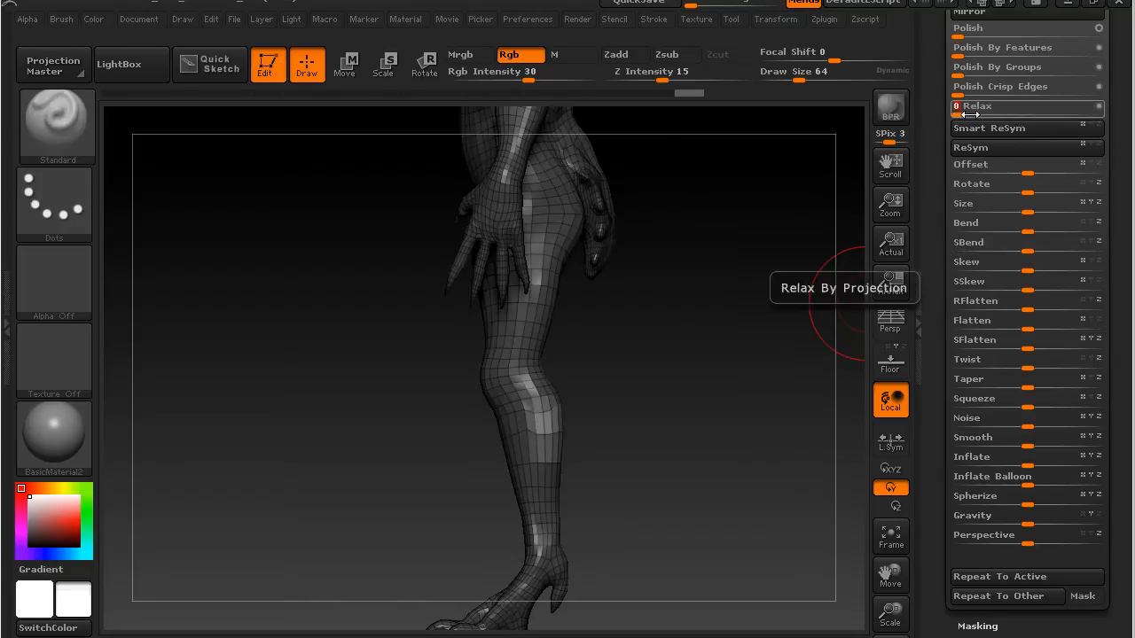
pyautogui.press('ctrl')
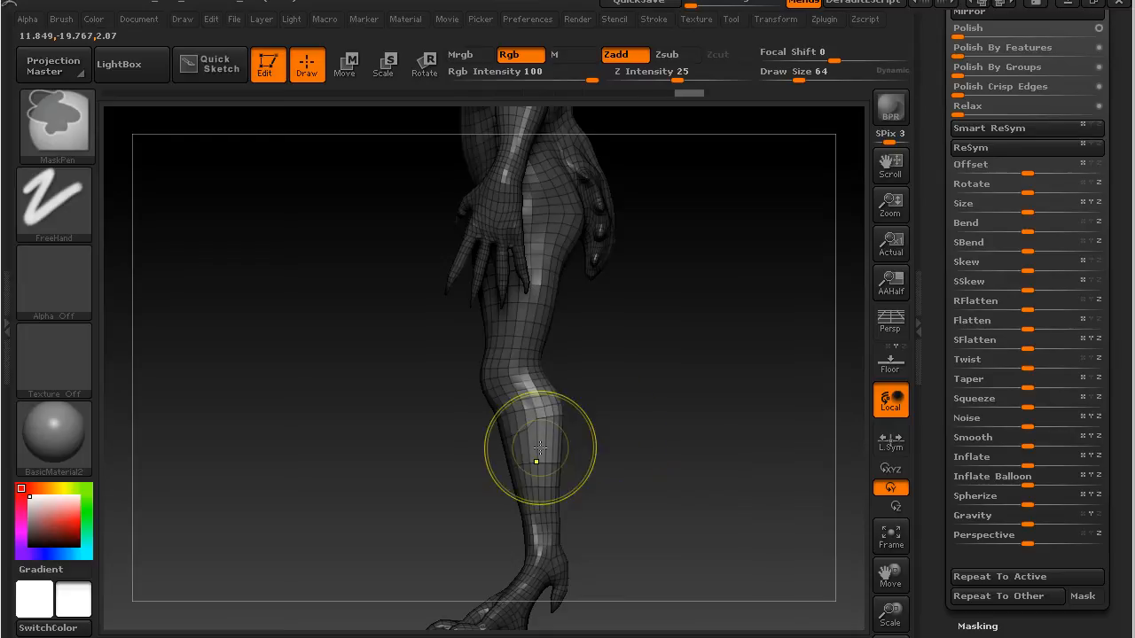
pyautogui.click(960, 111)
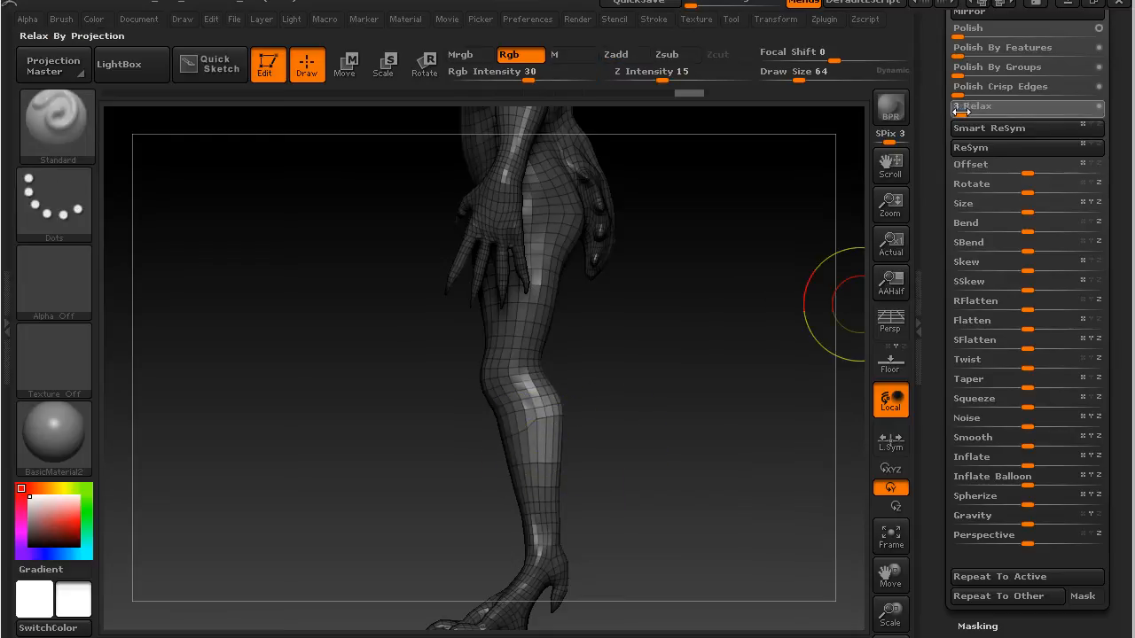
pyautogui.press('ctrl')
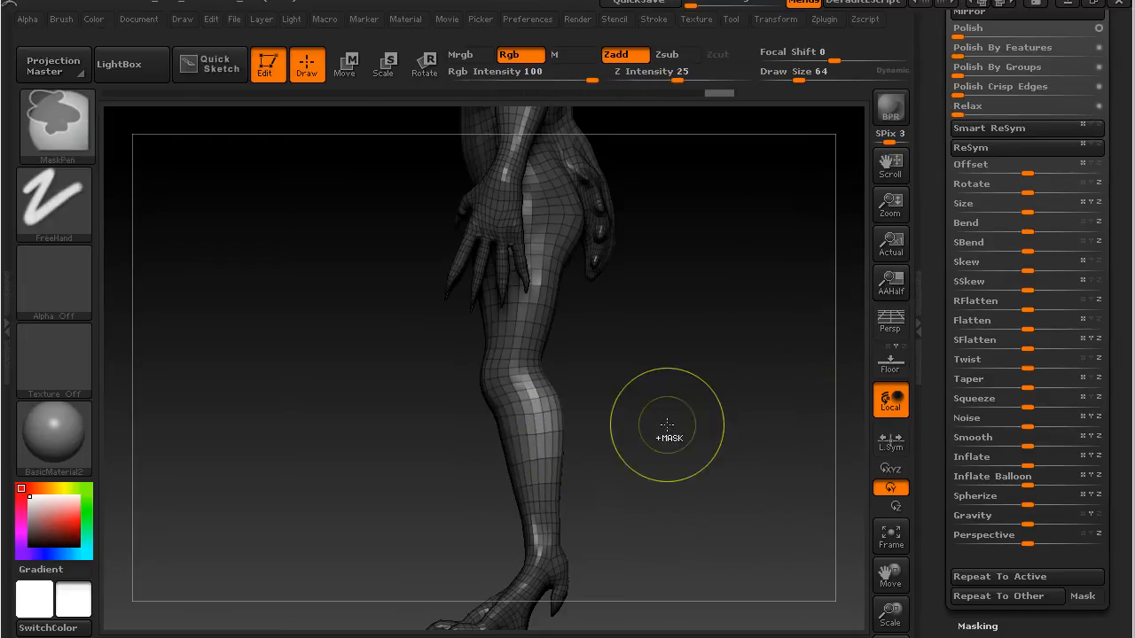
pyautogui.moveTo(739, 469)
pyautogui.mouseDown()
pyautogui.moveTo(502, 477)
pyautogui.moveTo(520, 481)
pyautogui.mouseUp()
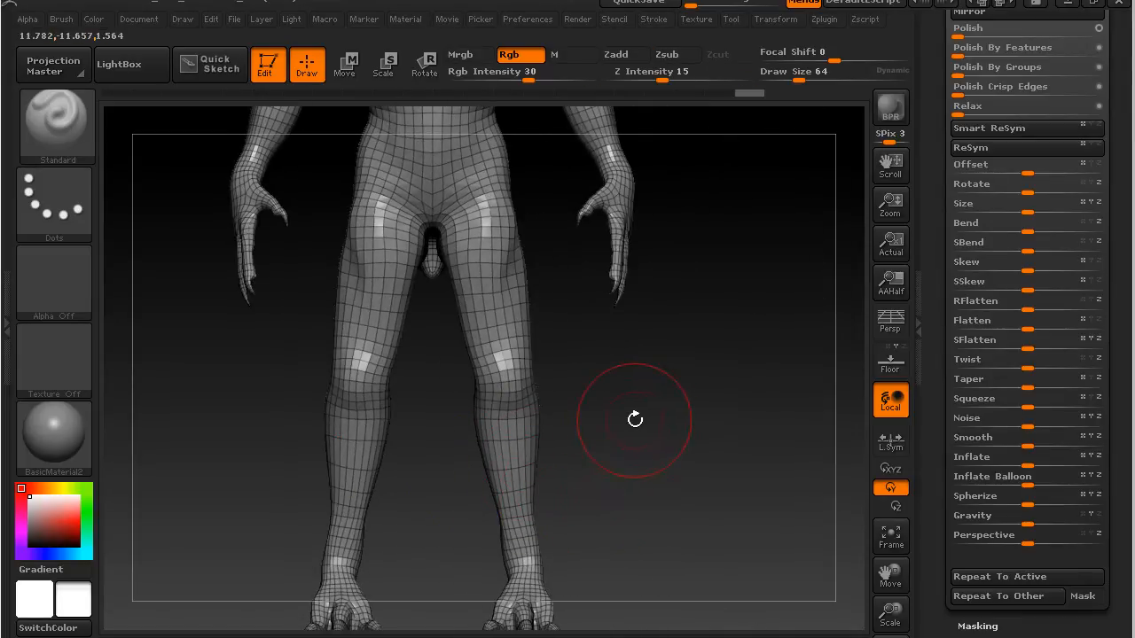
pyautogui.keyDown('ctrl'); pyautogui.click(720, 393); pyautogui.keyUp('ctrl')
pyautogui.keyDown('ctrl'); pyautogui.click(719, 393); pyautogui.keyUp('ctrl')
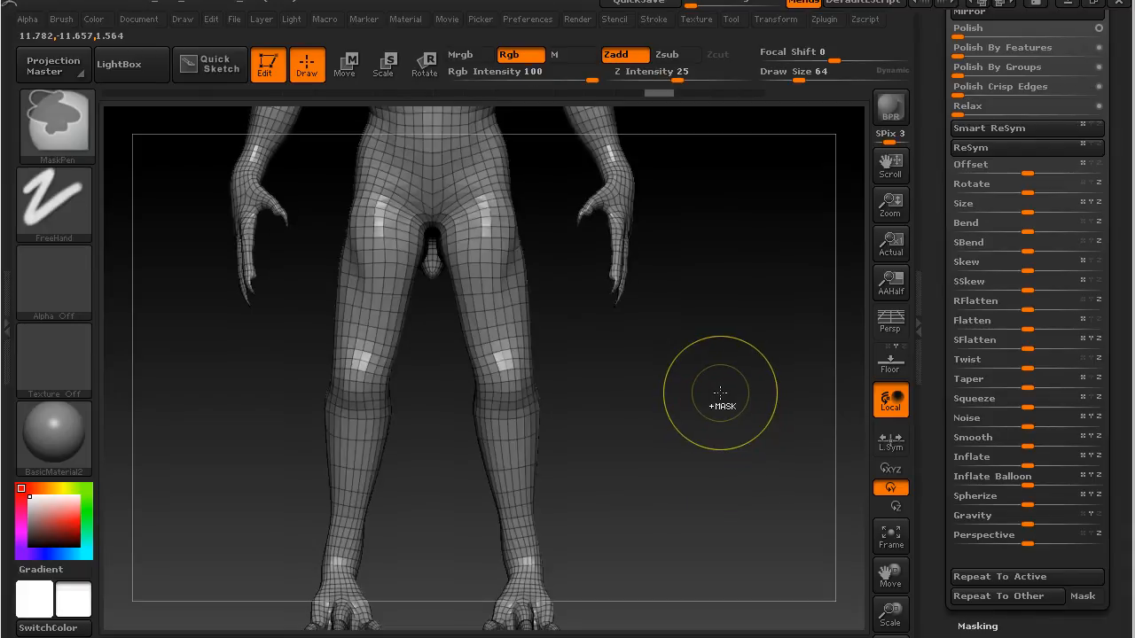
# Undo the relaxing, masking and loop deletion, back to the full set of leg edge loops.
pyautogui.hotkey('ctrl', 'z')
pyautogui.hotkey('ctrl', 'z')
pyautogui.hotkey('ctrl', 'z')
pyautogui.hotkey('ctrl', 'z')
pyautogui.hotkey('ctrl', 'z')
pyautogui.hotkey('ctrl', 'z')
pyautogui.hotkey('ctrl', 'z')
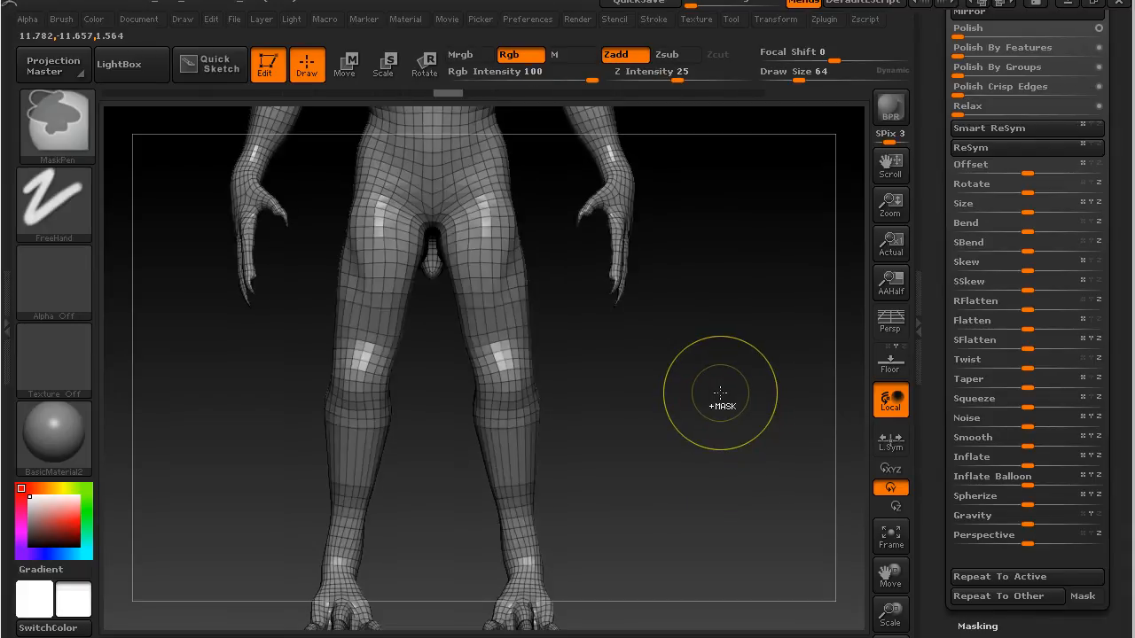
pyautogui.hotkey('ctrl', 'z')
pyautogui.hotkey('ctrl', 'z')
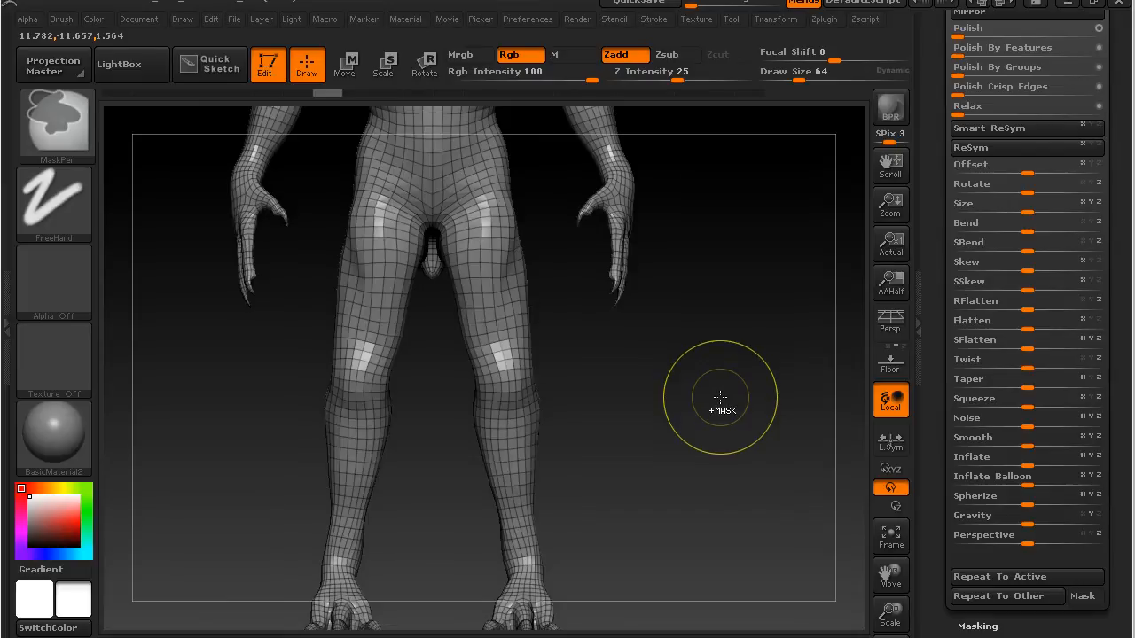
# Try Delete Loops on the whole creature with the Angle tolerance set to 90, and undo the deletion.
pyautogui.moveTo(930, 247); pyautogui.dragTo(932, 429)
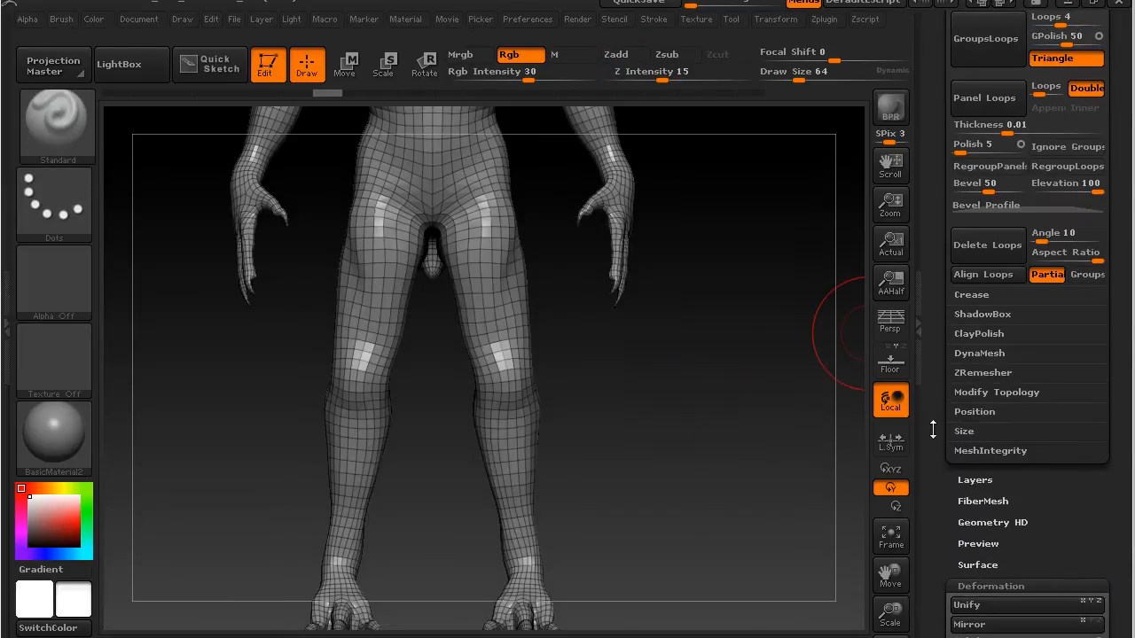
pyautogui.moveTo(1064, 235); pyautogui.dragTo(1129, 247)
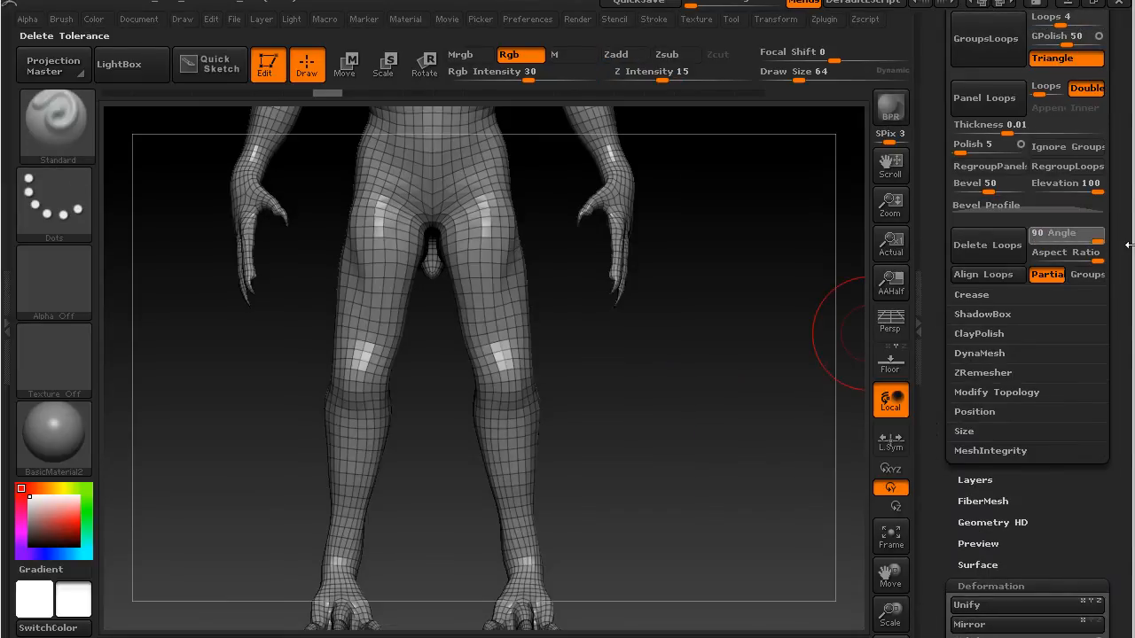
pyautogui.click(968, 249)
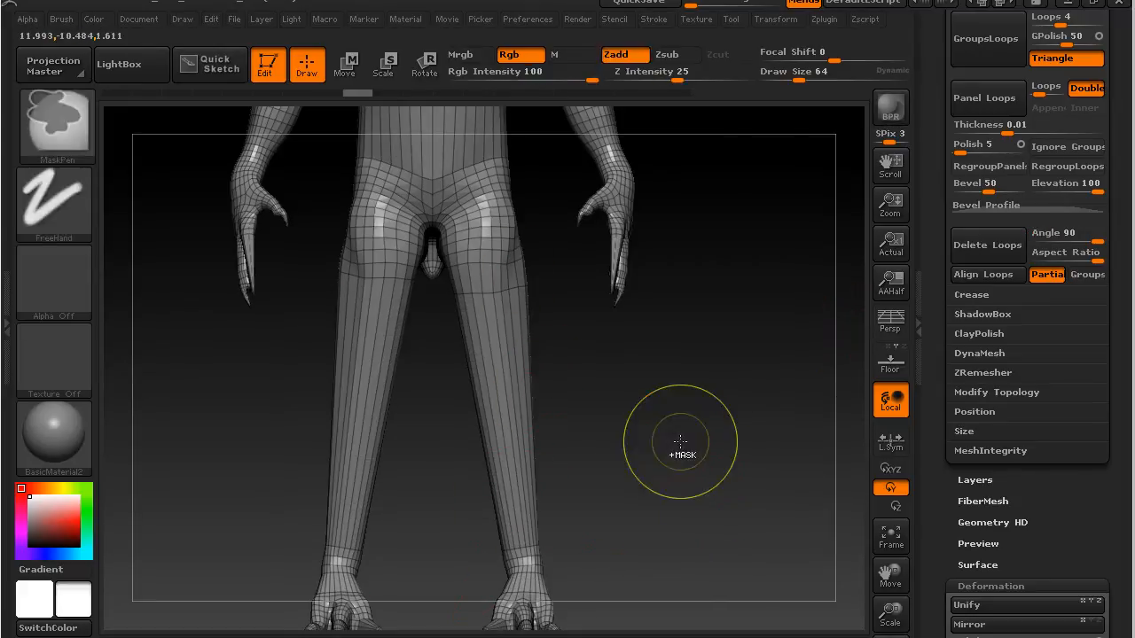
pyautogui.hotkey('ctrl', 'z')
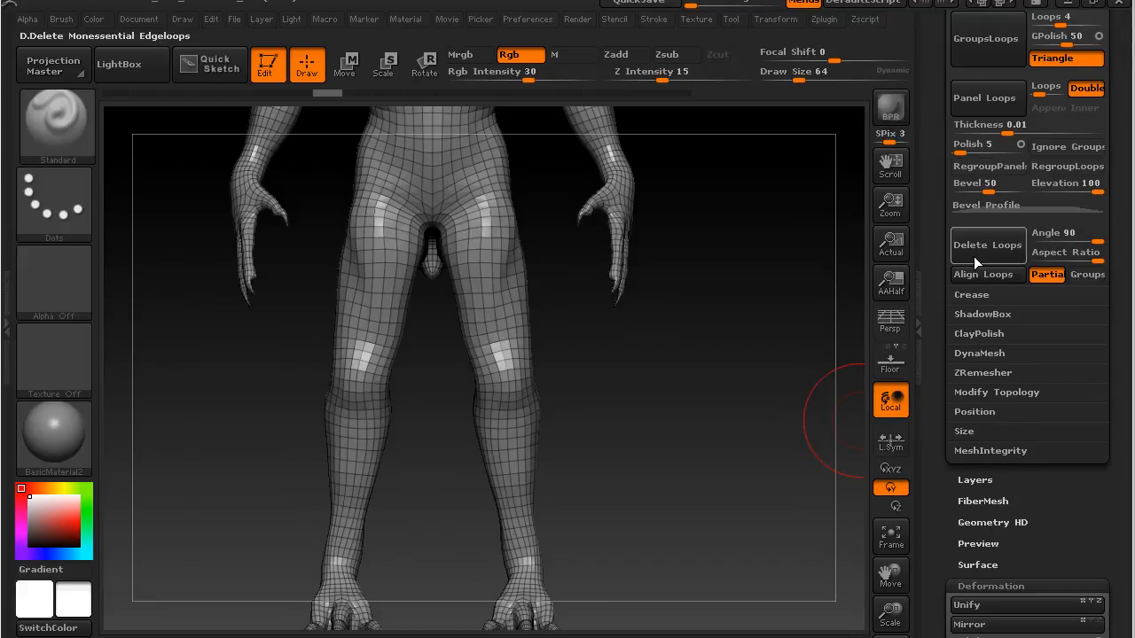
# Try Align Loops on the creature mesh to even out its edge loops, and undo the alignment.
pyautogui.click(975, 278)
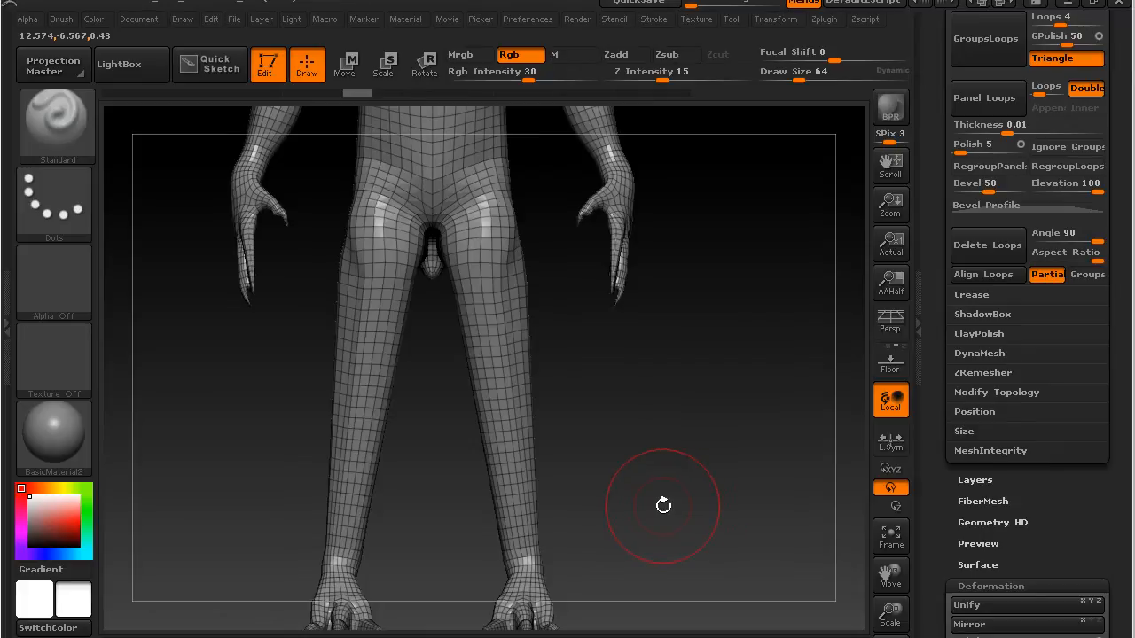
pyautogui.press('ctrl')
pyautogui.hotkey('ctrl', 'z')
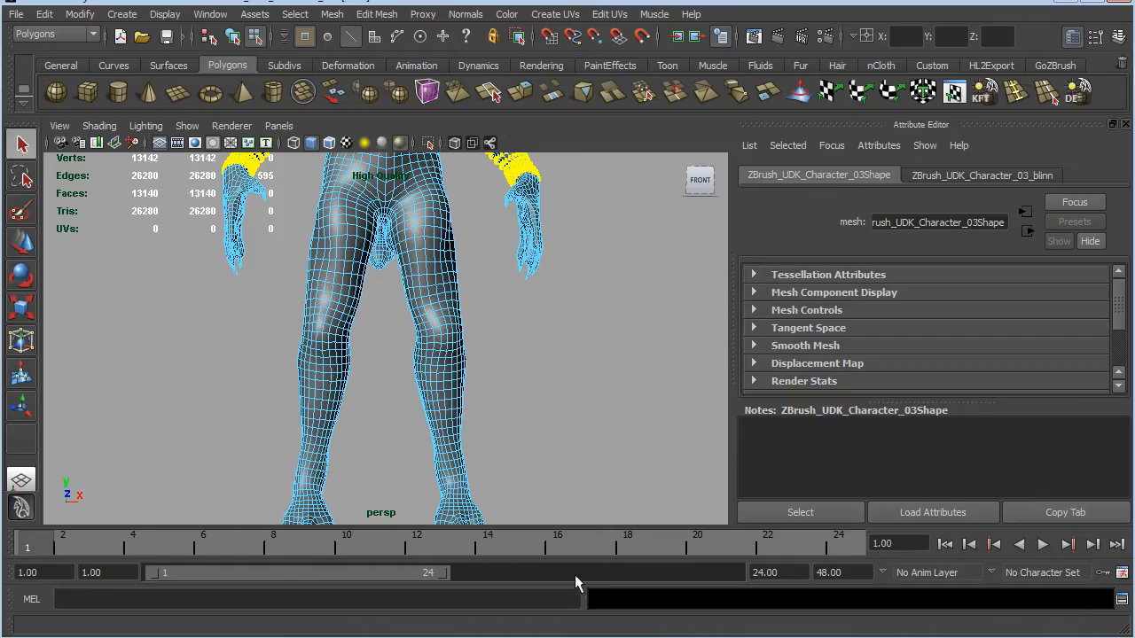
# Look over the selected arm loops in Maya, and return to ZBrush to undo the remesh back to the dense mesh with guide curves.
pyautogui.keyDown('alt'); pyautogui.moveTo(619, 233); pyautogui.dragTo(635, 440, button='middle'); pyautogui.keyUp('alt')
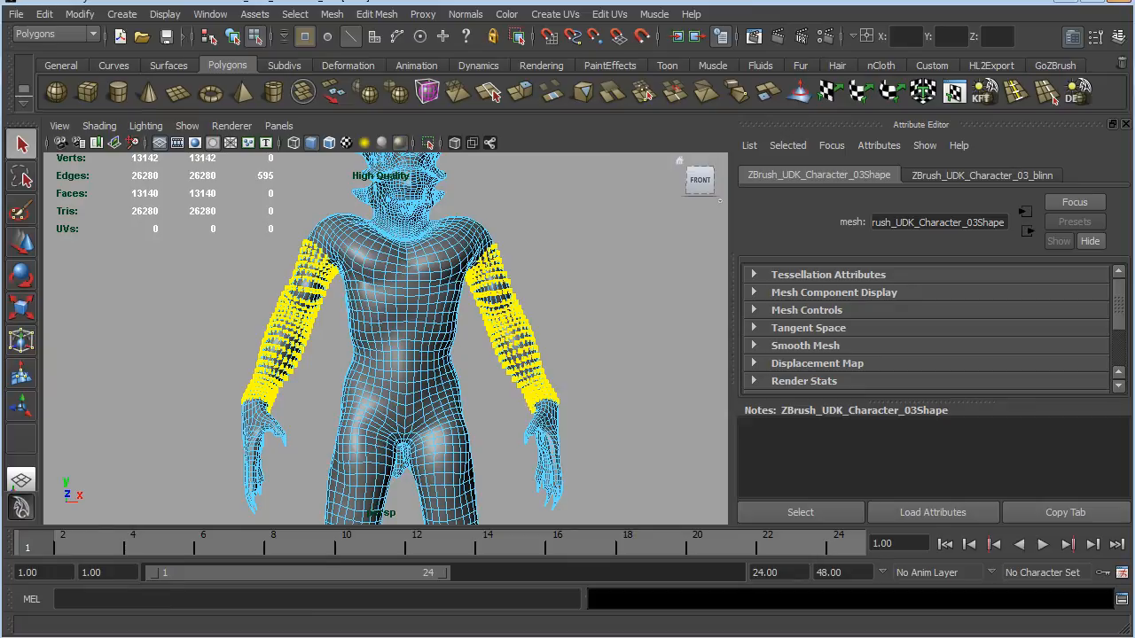
pyautogui.hotkey('ctrl', 'n')
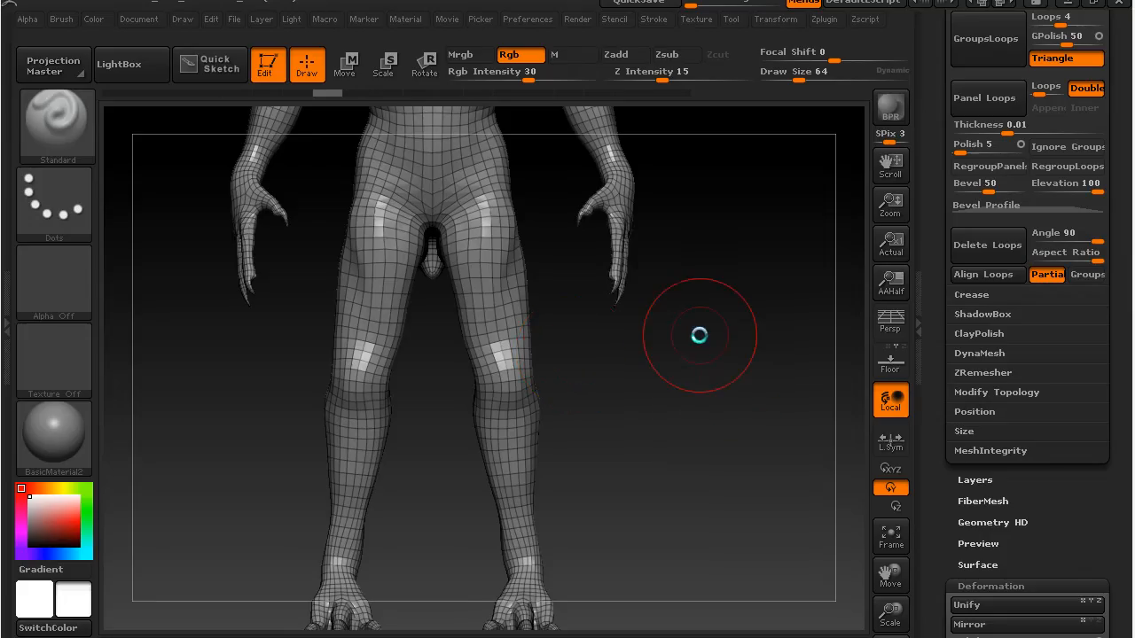
pyautogui.press('ctrl')
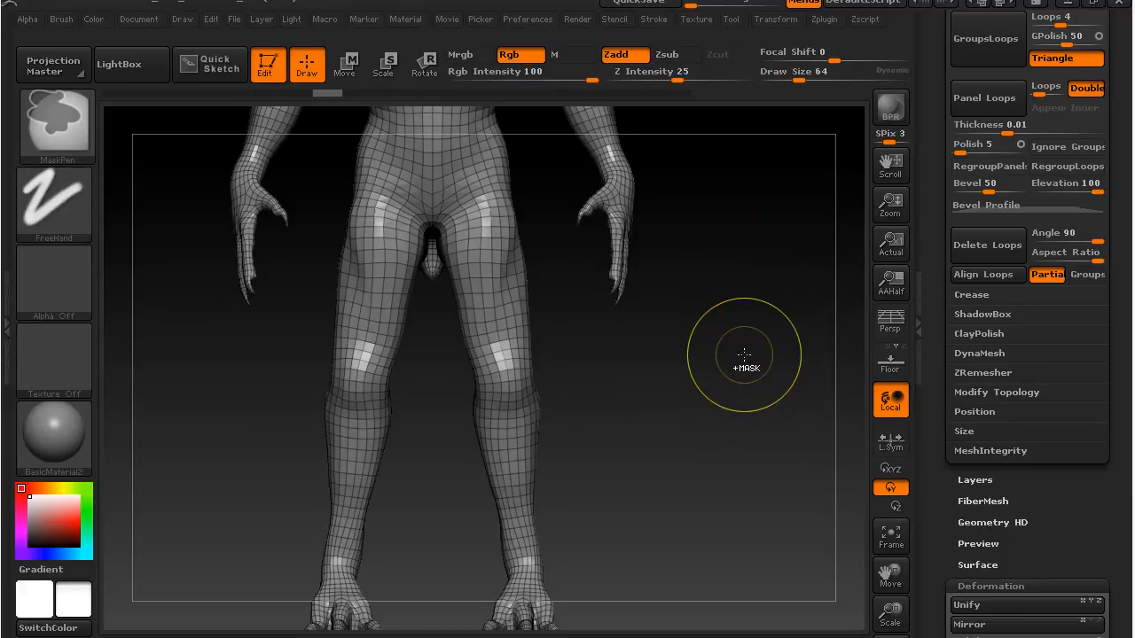
pyautogui.hotkey('ctrl', 'z')
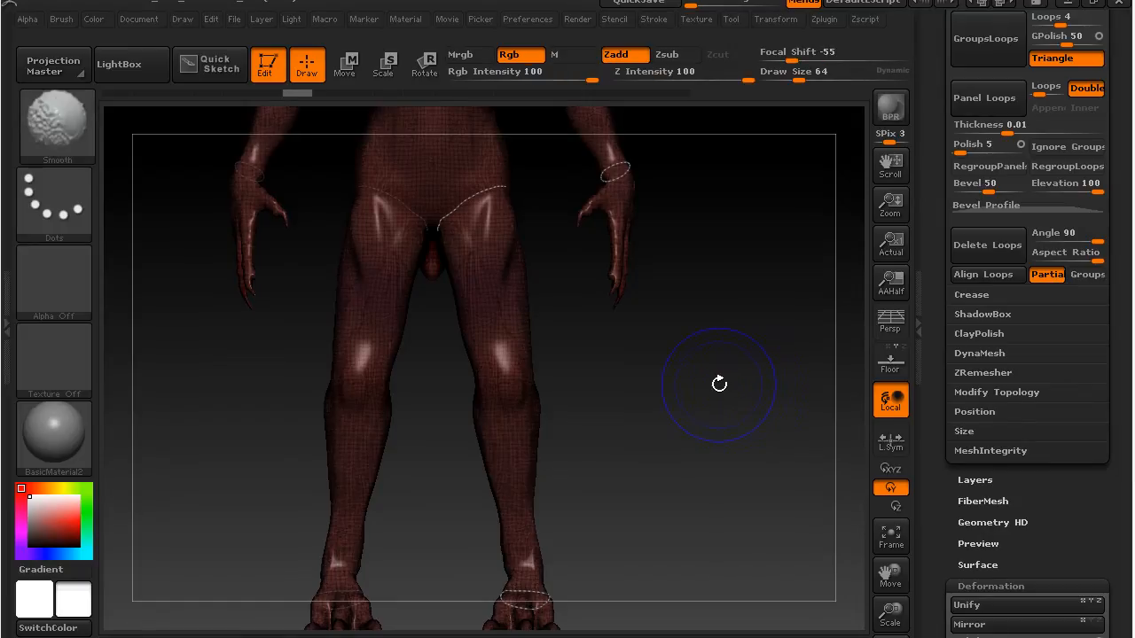
# Hide the wireframe, frame the whole creature, and fill it with white at 30 RGB intensity to soften the polypaint.
pyautogui.hotkey('shift', 'f')
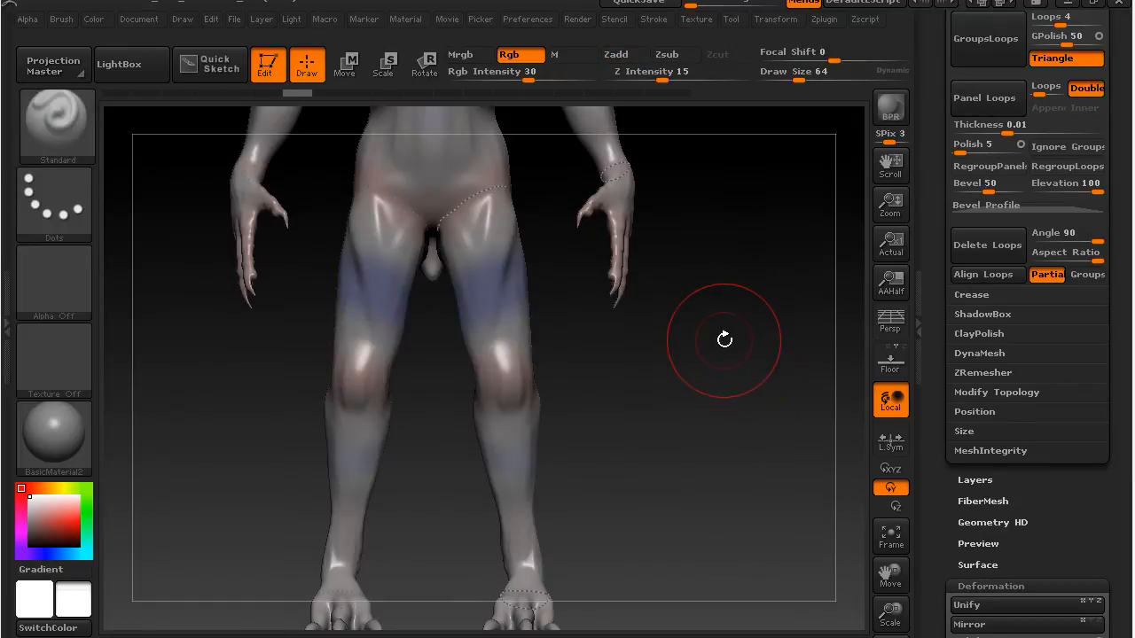
pyautogui.press('f')
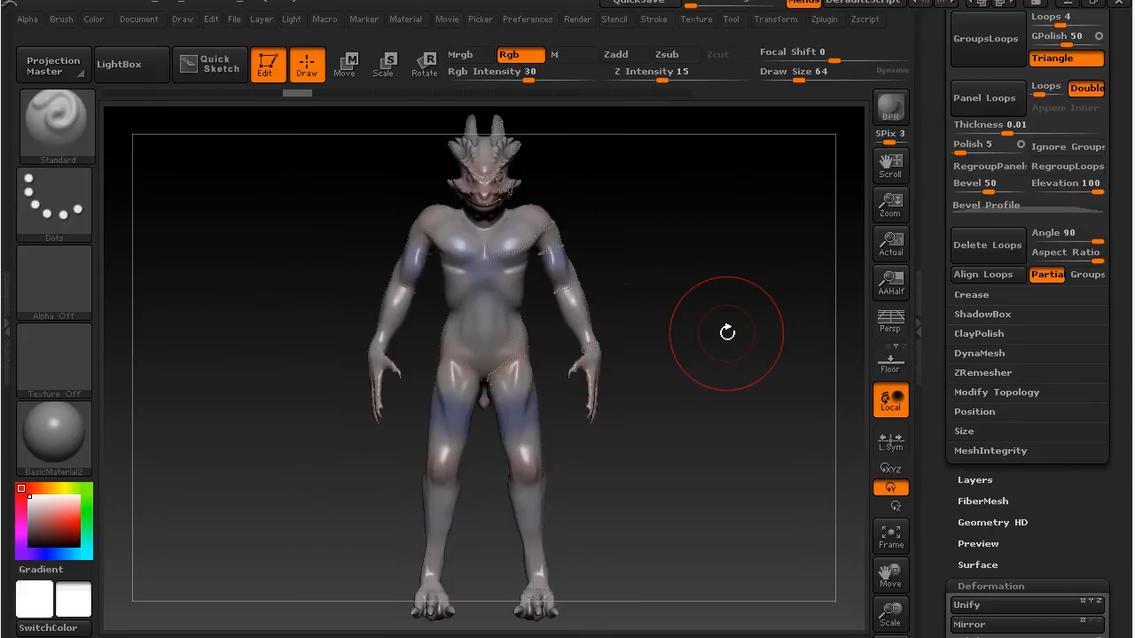
pyautogui.moveTo(735, 400)
pyautogui.mouseDown()
pyautogui.moveTo(679, 400)
pyautogui.moveTo(720, 401)
pyautogui.mouseUp()
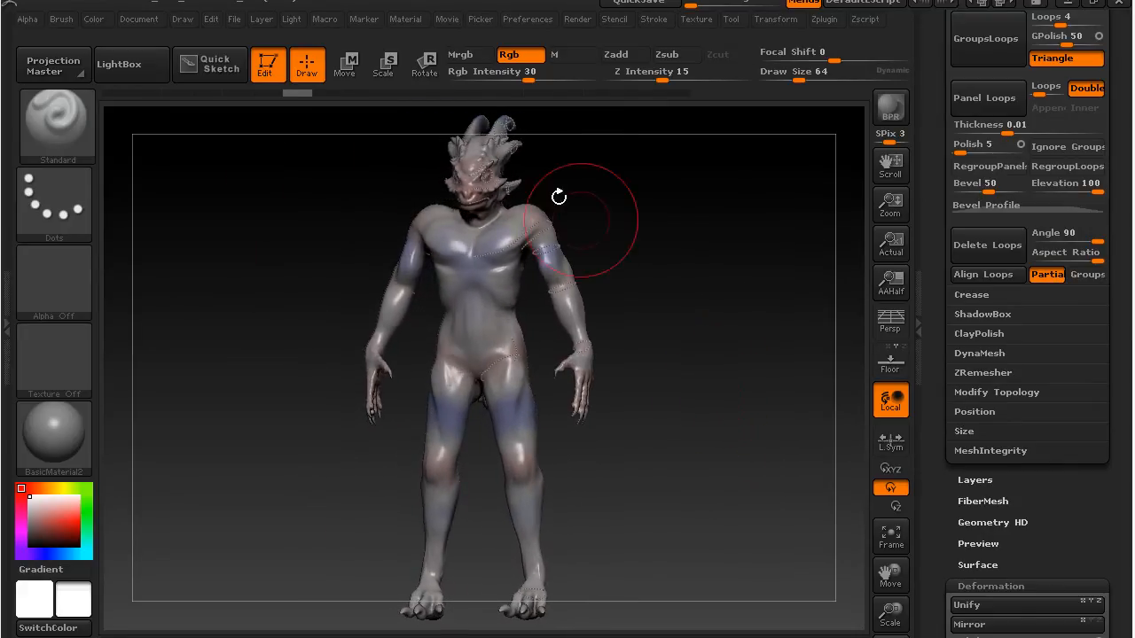
pyautogui.click(95, 20)
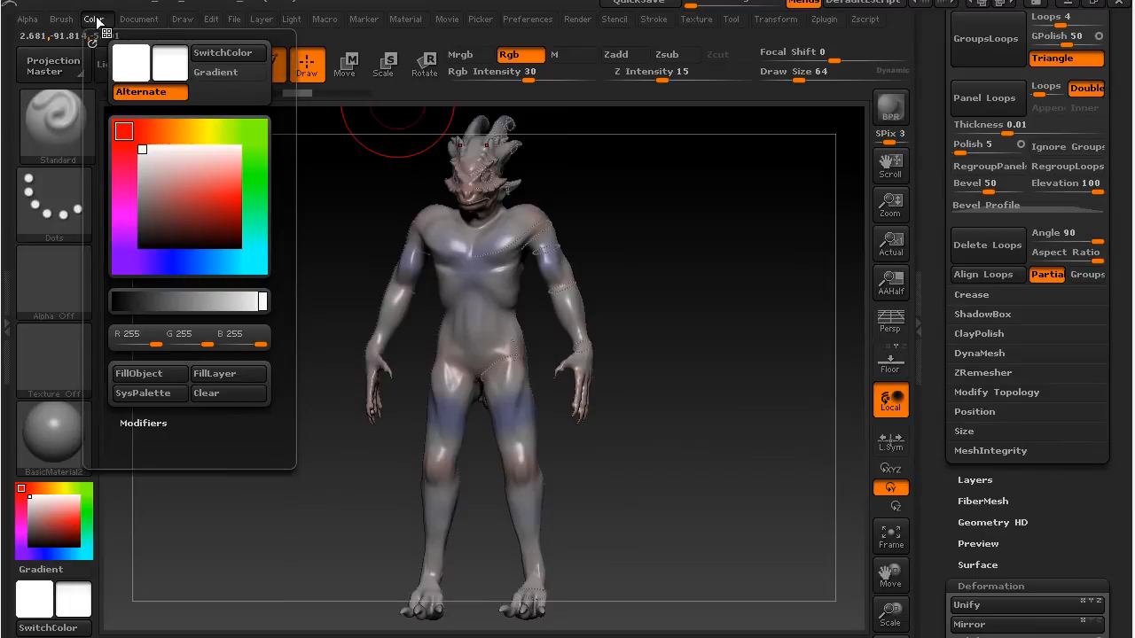
pyautogui.click(142, 374)
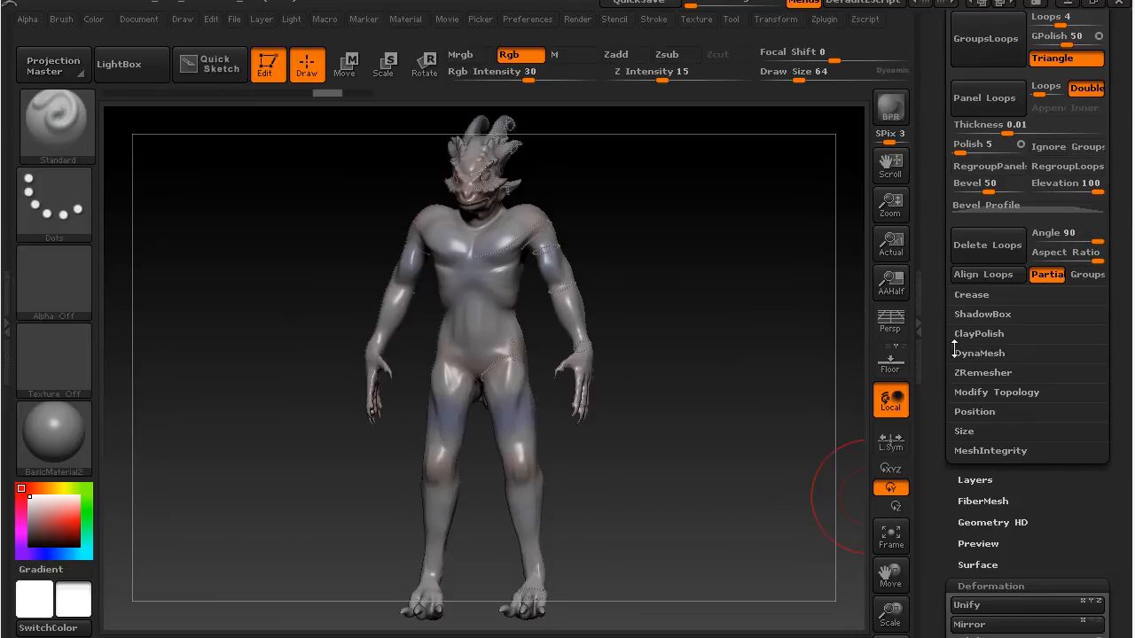
# Run ZRemesher on the creature with Adapt and Use Polypaint enabled, and show the wireframe from the front.
pyautogui.click(978, 371)
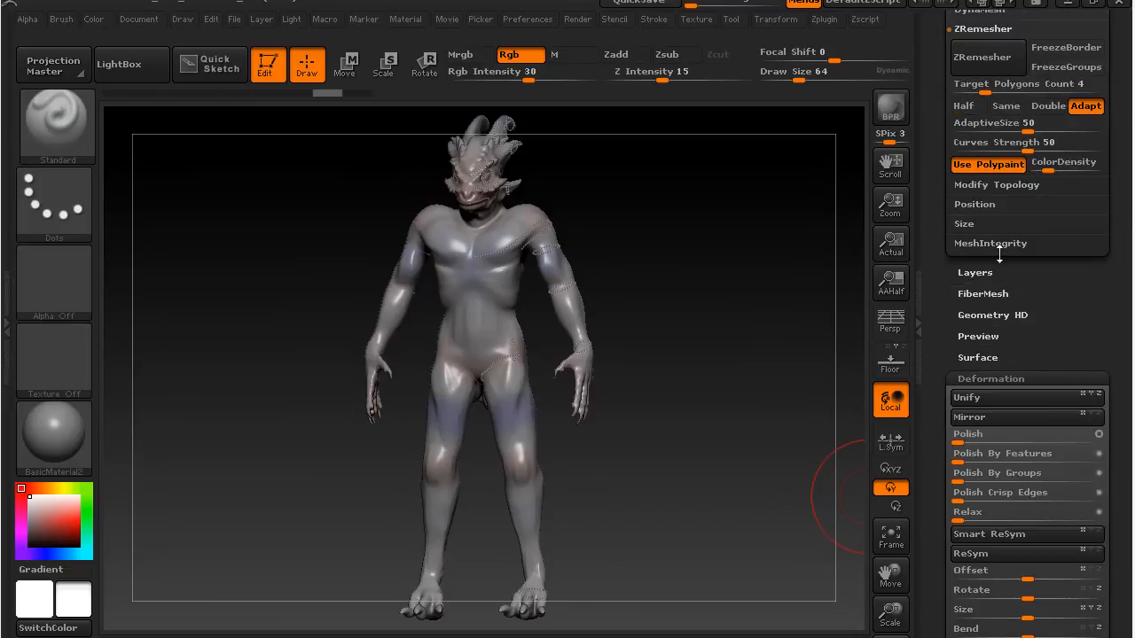
pyautogui.moveTo(944, 112); pyautogui.dragTo(933, 212)
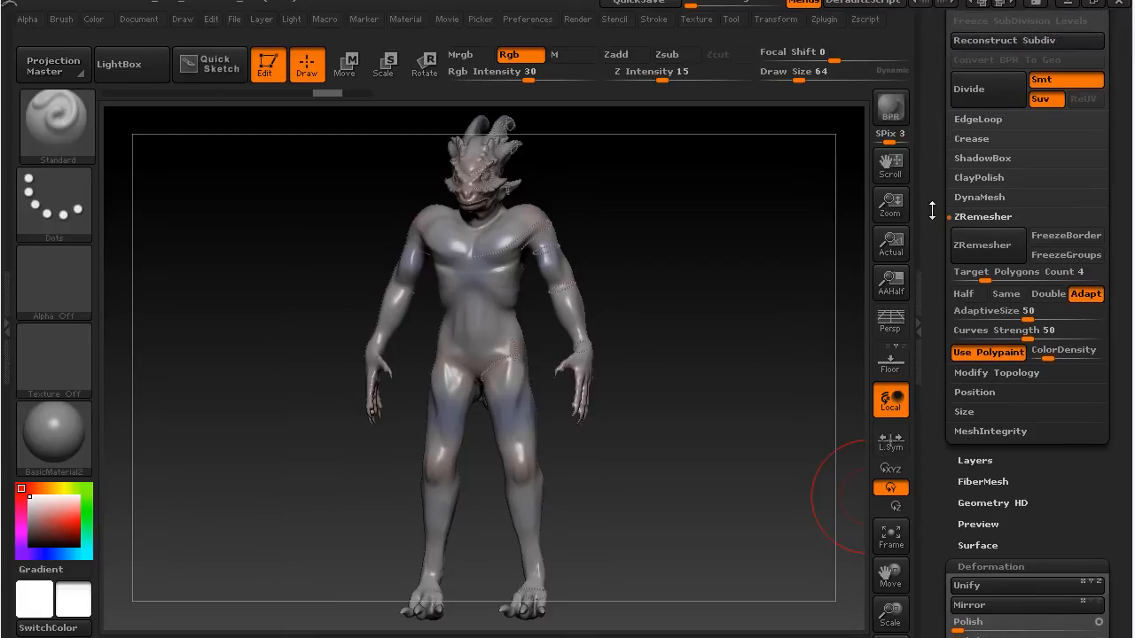
pyautogui.click(1003, 248)
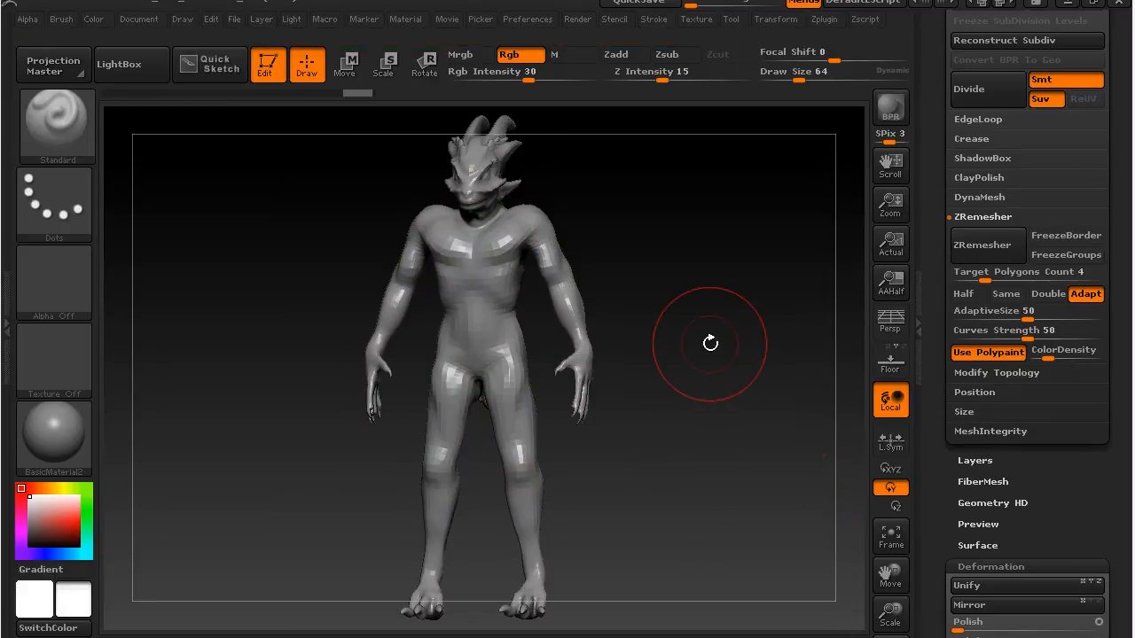
pyautogui.hotkey('shift', 'f')
pyautogui.moveTo(673, 355); pyautogui.dragTo(727, 264)
# Send the visible remeshed creature to Maya with GoZ and view its torso in High Quality rendering.
pyautogui.moveTo(926, 88); pyautogui.dragTo(942, 352)
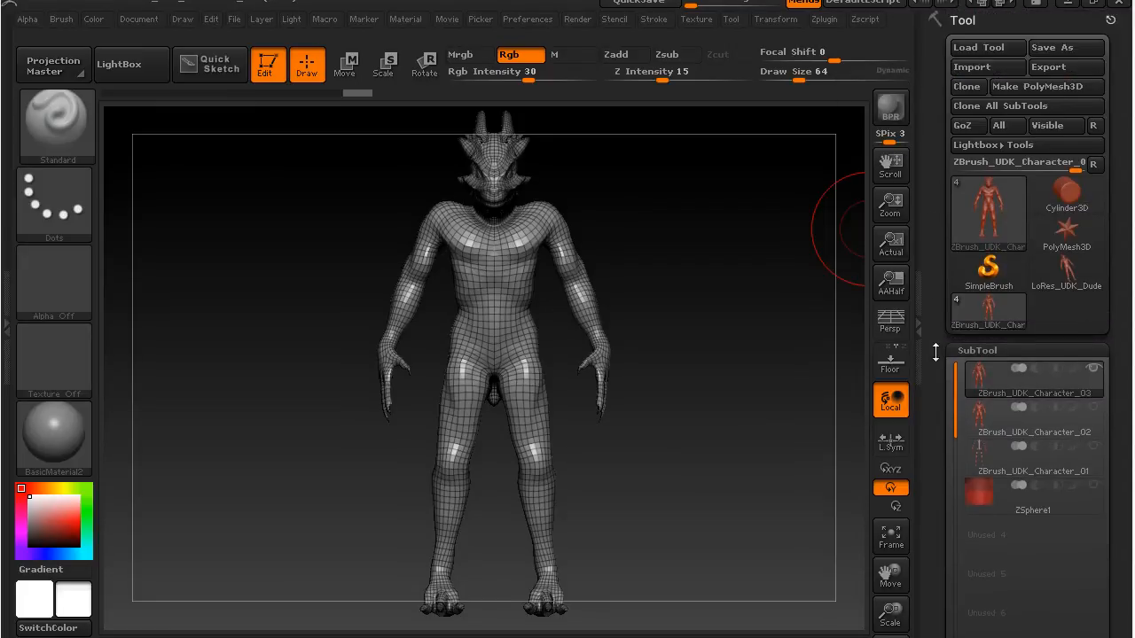
pyautogui.click(1056, 125)
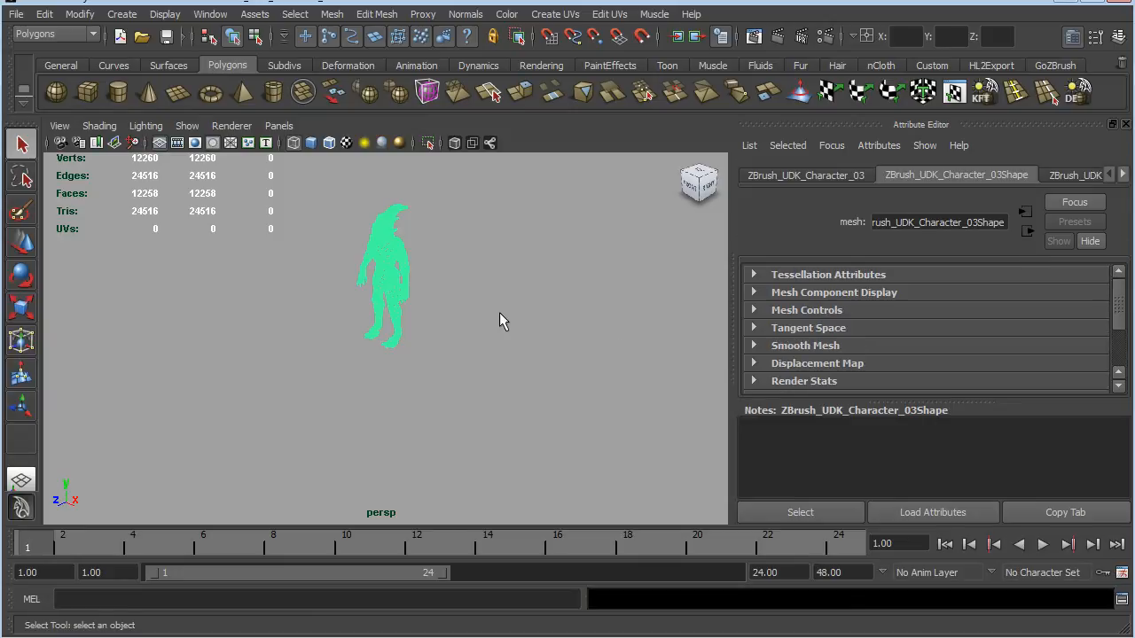
pyautogui.scroll(4, 499, 312)
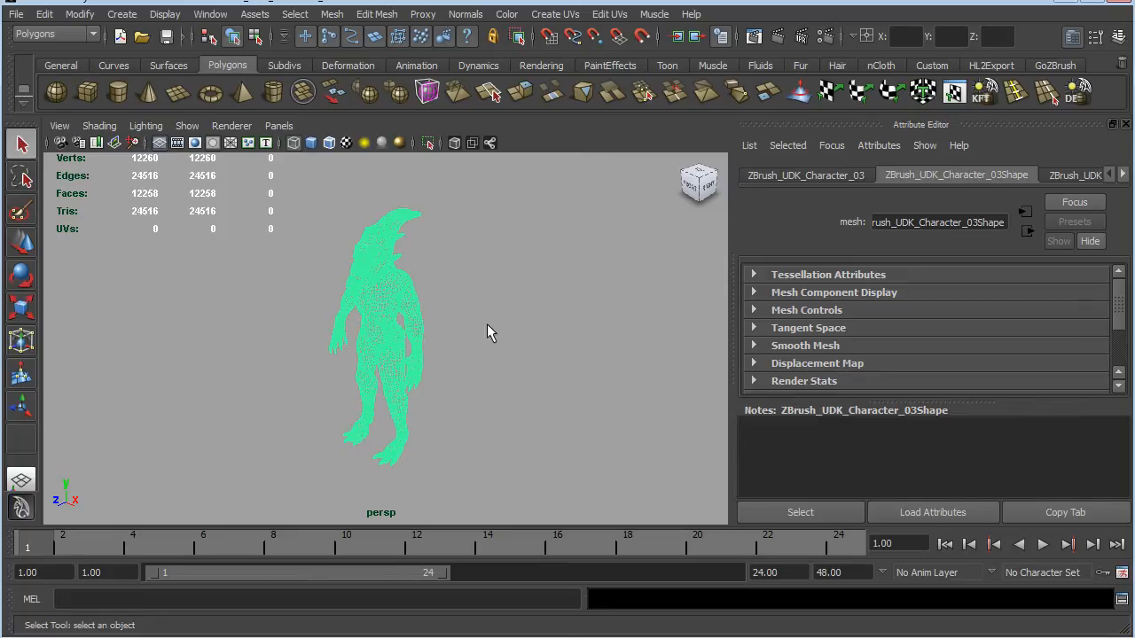
pyautogui.click(399, 143)
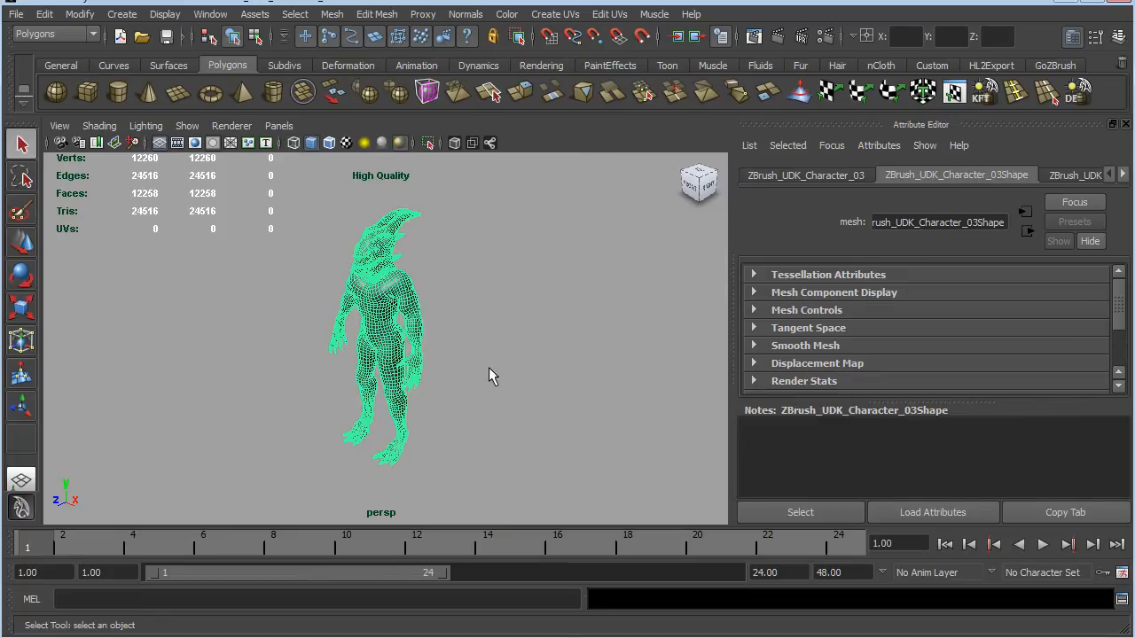
pyautogui.scroll(5, 472, 346)
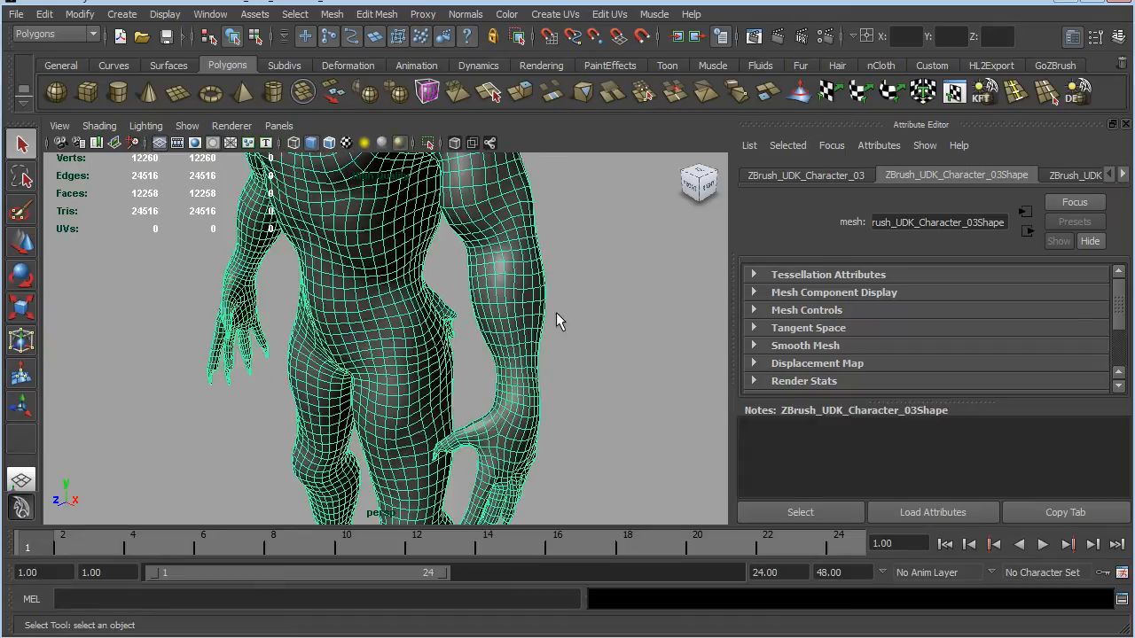
pyautogui.keyDown('alt'); pyautogui.moveTo(585, 274); pyautogui.dragTo(570, 349); pyautogui.keyUp('alt')
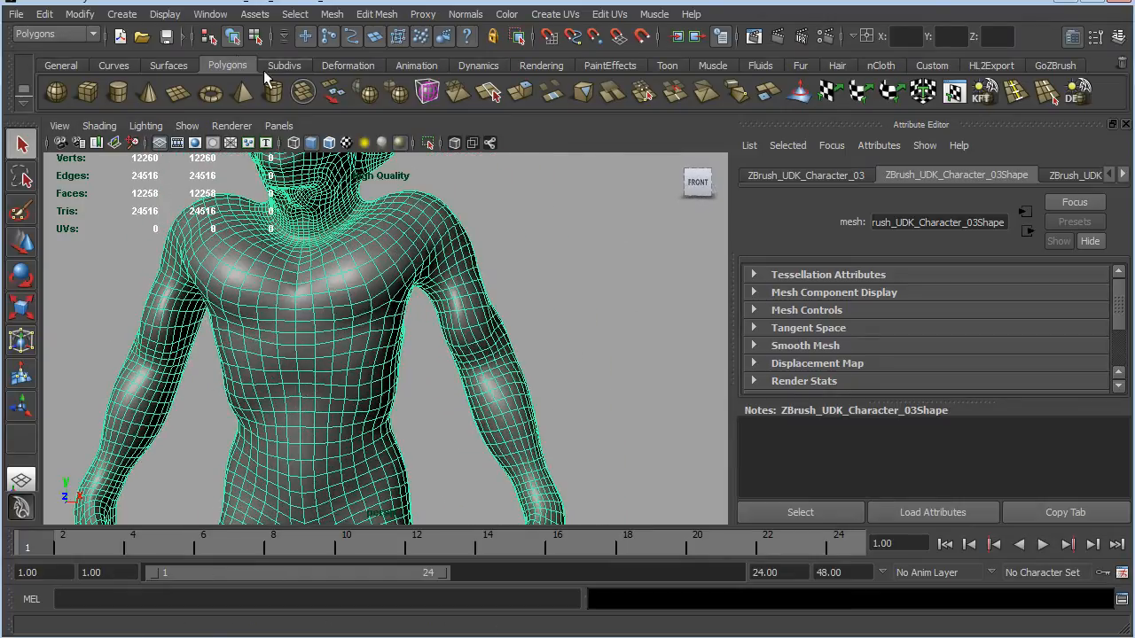
# Switch to edge selection and select an edge loop around the creature's upper arm to check it for spiralling.
pyautogui.click(254, 36)
pyautogui.click(351, 37)
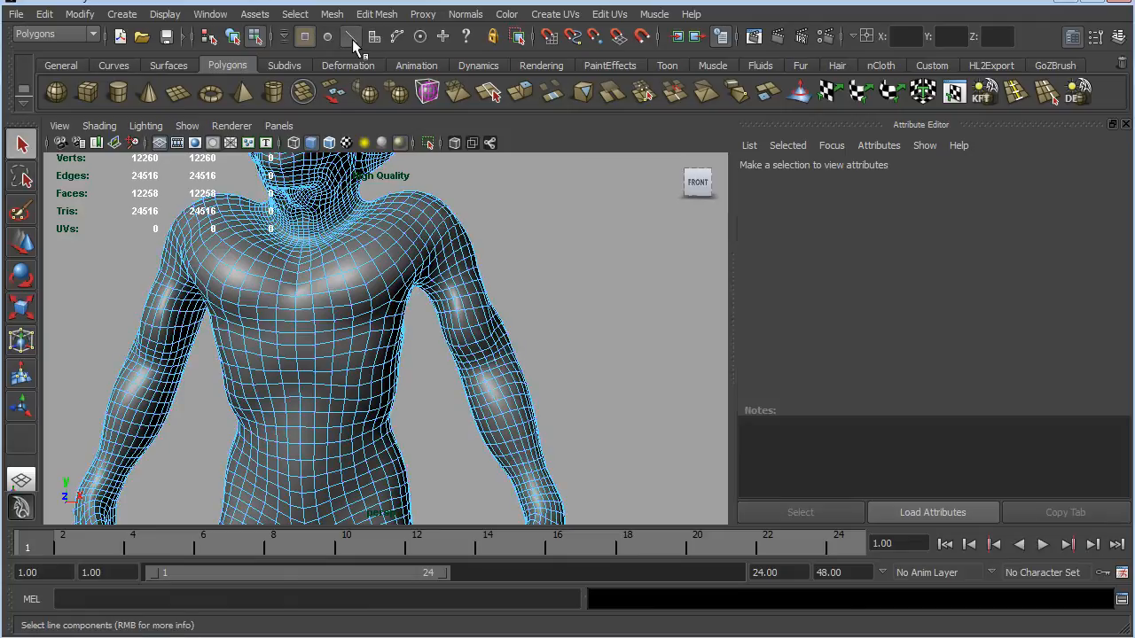
pyautogui.doubleClick(479, 311)
pyautogui.scroll(-4, 599, 344)
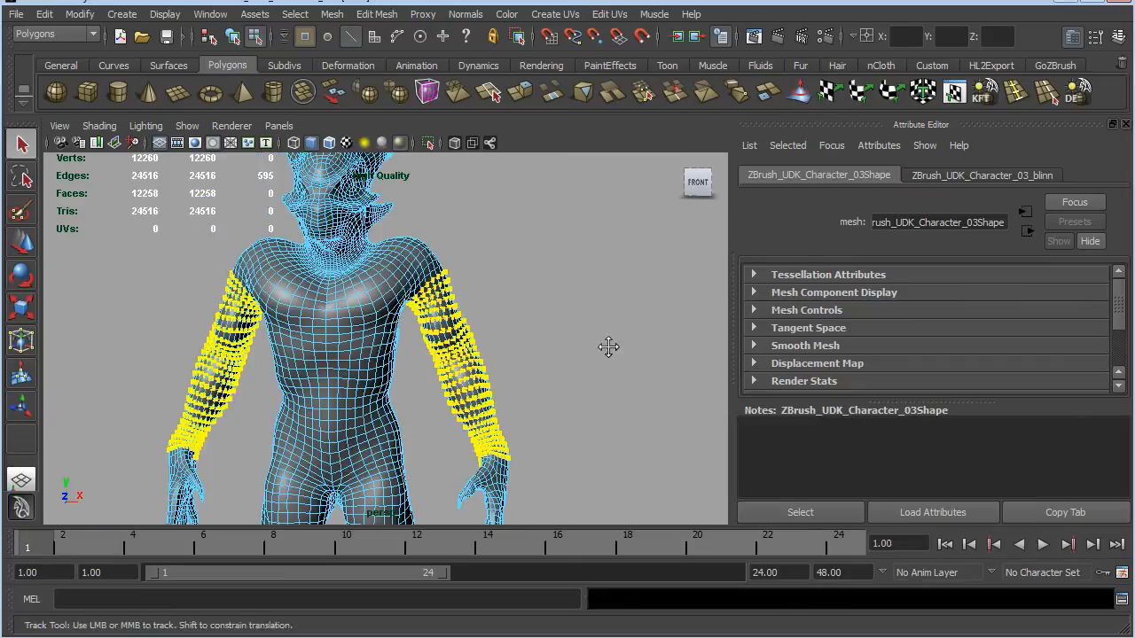
pyautogui.keyDown('alt'); pyautogui.moveTo(595, 356); pyautogui.dragTo(603, 196, button='middle'); pyautogui.keyUp('alt')
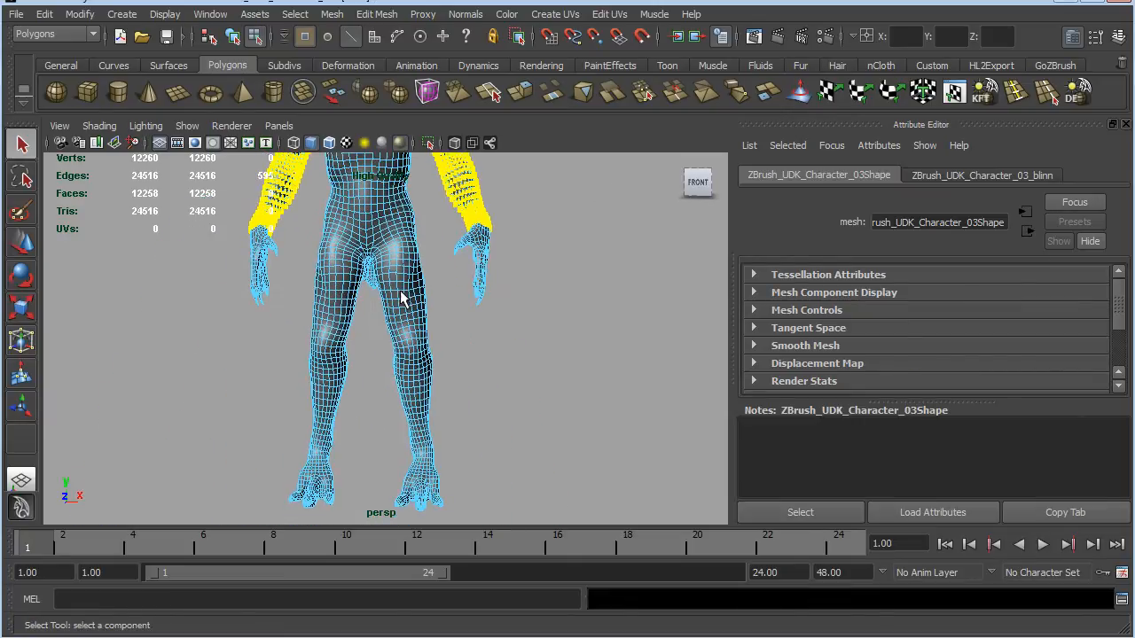
# Check edge loops around the knee and thigh for spiralling, and clear the selection.
pyautogui.scroll(3, 401, 293)
pyautogui.doubleClick(448, 281)
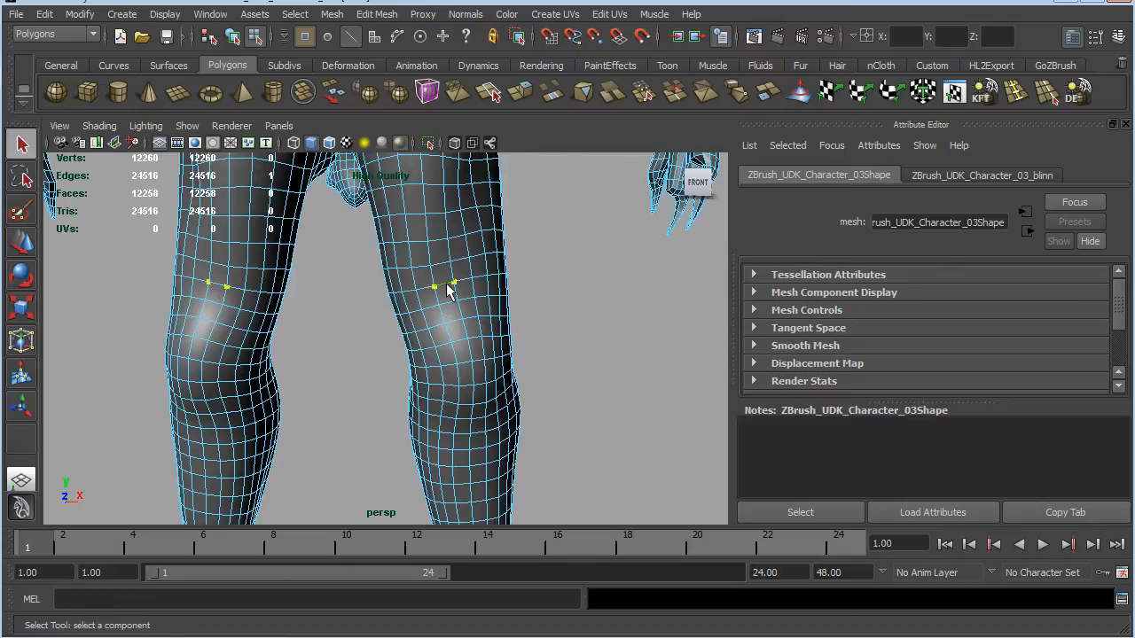
pyautogui.click(433, 210)
pyautogui.doubleClick(435, 212)
pyautogui.keyDown('alt'); pyautogui.moveTo(579, 225); pyautogui.dragTo(559, 463, button='middle'); pyautogui.keyUp('alt')
pyautogui.scroll(-5, 538, 223)
pyautogui.keyDown('alt'); pyautogui.moveTo(514, 207); pyautogui.dragTo(540, 285, button='middle'); pyautogui.keyUp('alt')
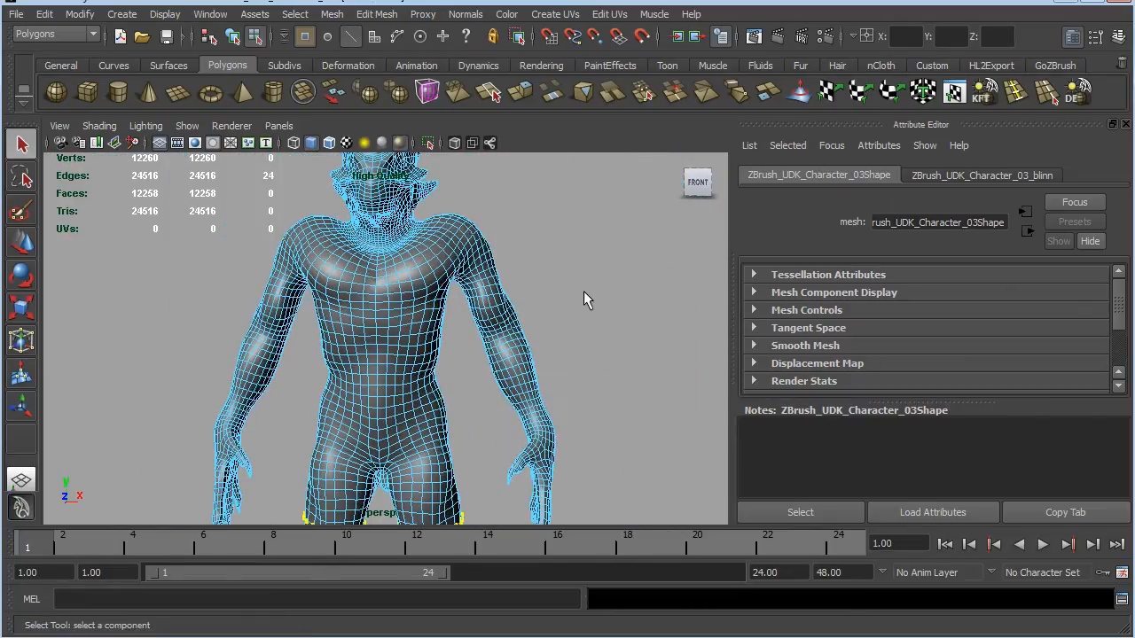
pyautogui.moveTo(562, 299); pyautogui.dragTo(553, 294)
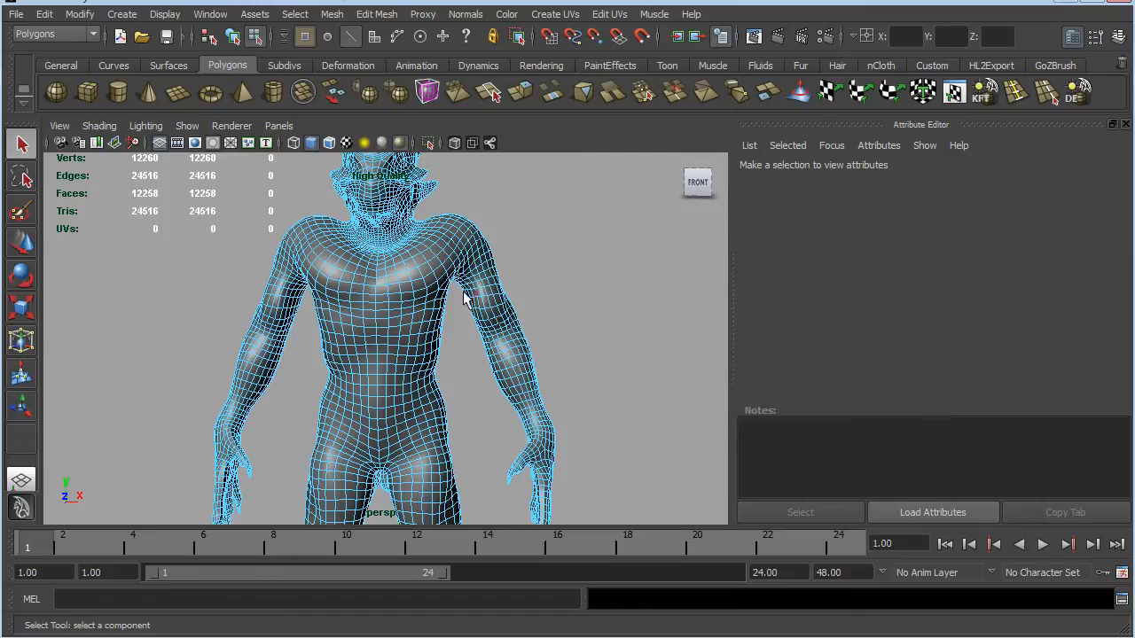
# Examine the edge flow of the shoulder and upper arm, checking one edge loop just below the armpit.
pyautogui.keyDown('alt'); pyautogui.moveTo(568, 364); pyautogui.dragTo(547, 345); pyautogui.keyUp('alt')
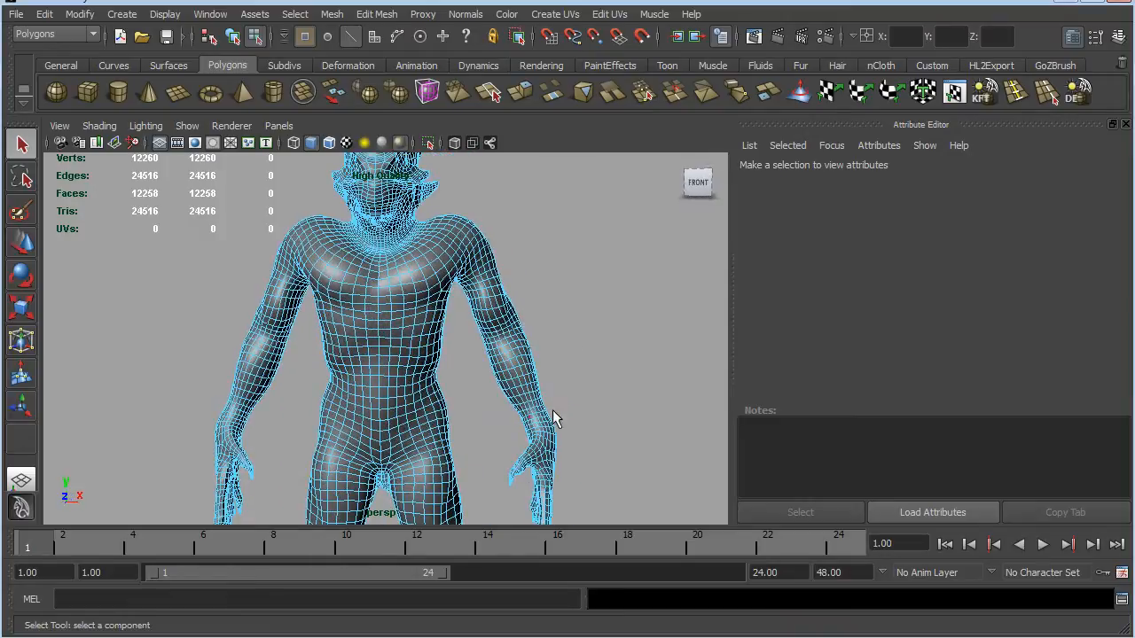
pyautogui.moveTo(626, 413)
pyautogui.keyDown('alt'); pyautogui.mouseDown()
pyautogui.moveTo(511, 405)
pyautogui.moveTo(494, 423)
pyautogui.moveTo(499, 400)
pyautogui.moveTo(624, 405)
pyautogui.mouseUp(); pyautogui.keyUp('alt')
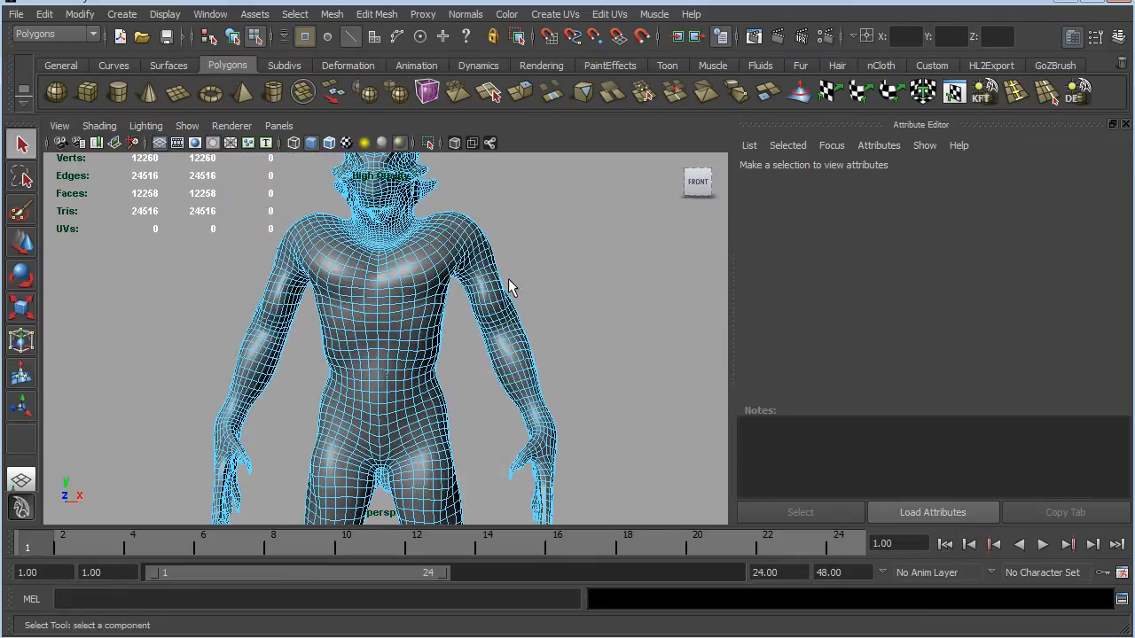
pyautogui.keyDown('alt'); pyautogui.moveTo(574, 366); pyautogui.dragTo(607, 338); pyautogui.keyUp('alt')
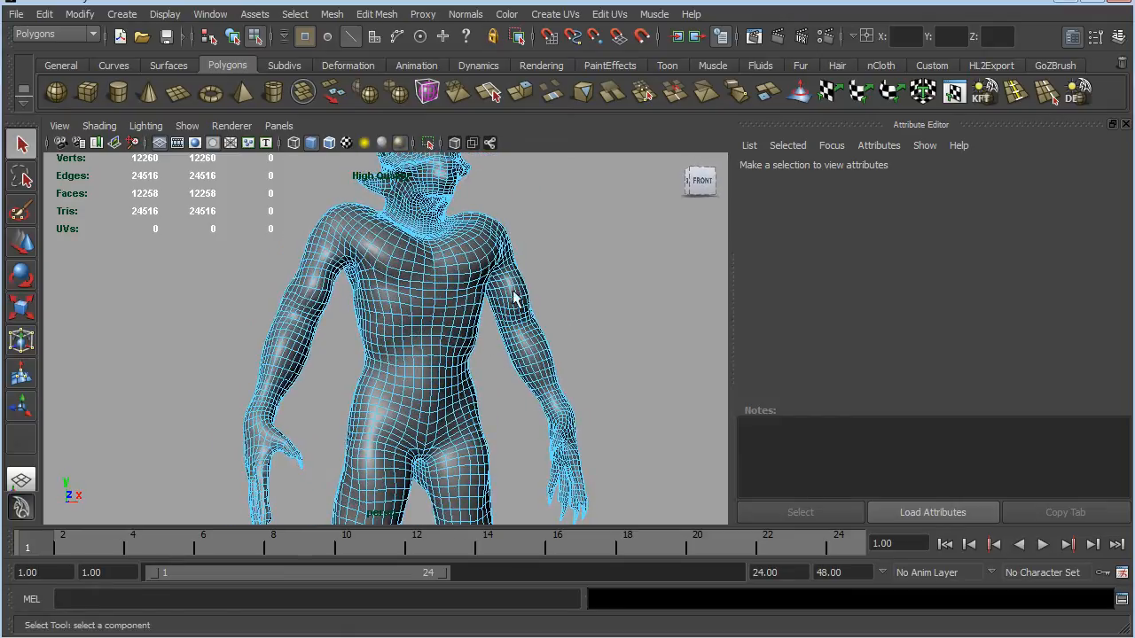
pyautogui.scroll(3, 511, 281)
pyautogui.keyDown('alt'); pyautogui.moveTo(646, 281); pyautogui.dragTo(490, 354, button='middle'); pyautogui.keyUp('alt')
pyautogui.scroll(3, 490, 355)
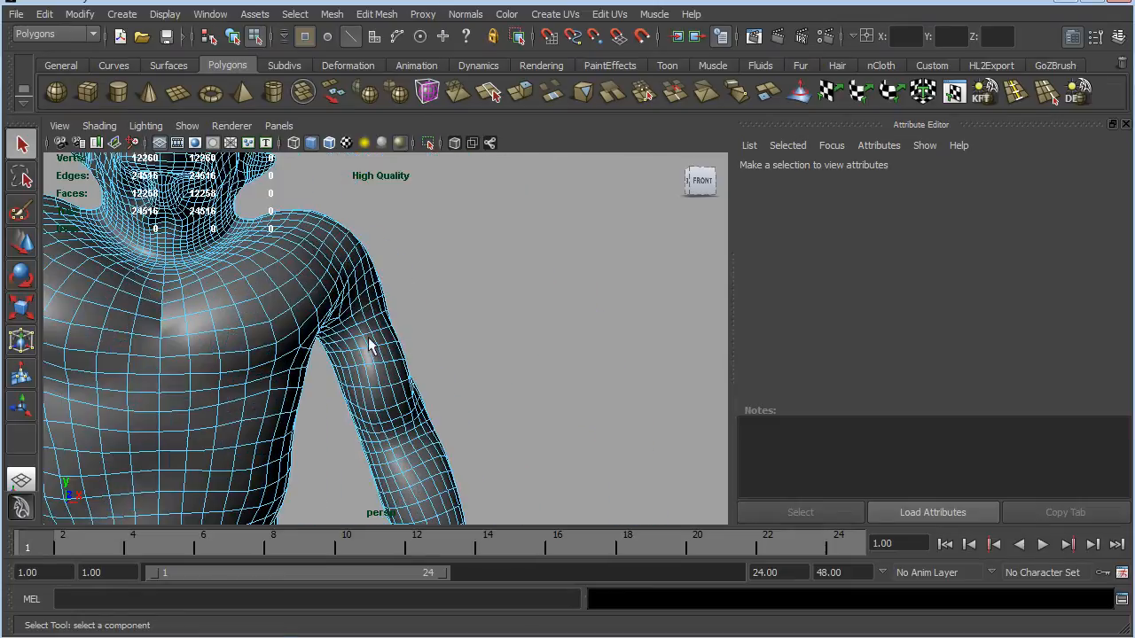
pyautogui.keyDown('alt'); pyautogui.moveTo(521, 406); pyautogui.dragTo(378, 232, button='middle'); pyautogui.keyUp('alt')
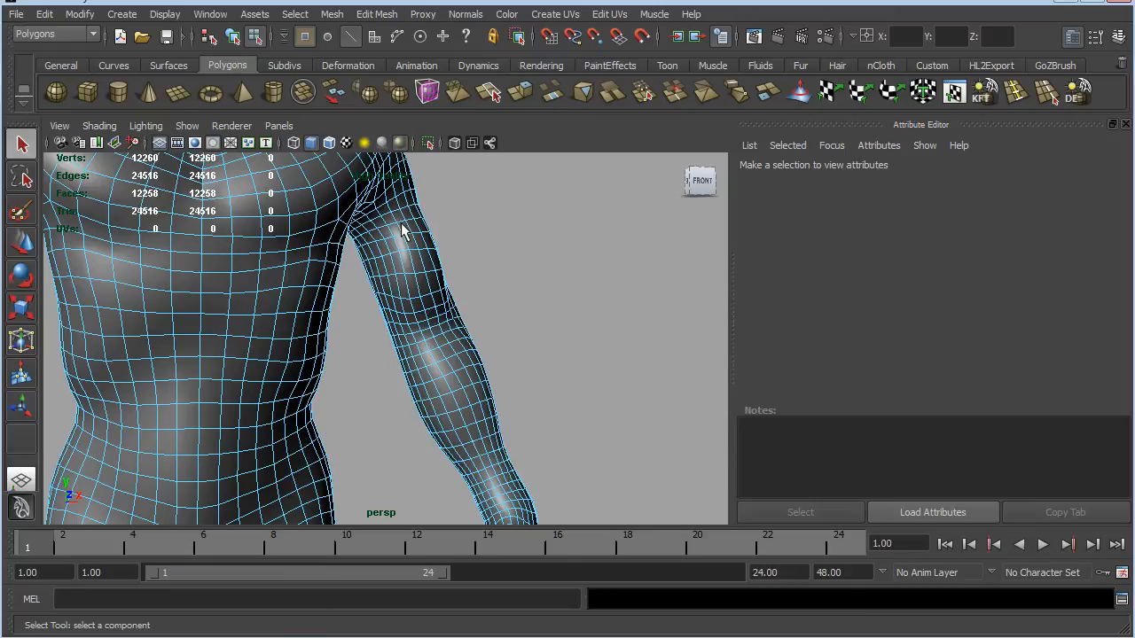
pyautogui.doubleClick(400, 221)
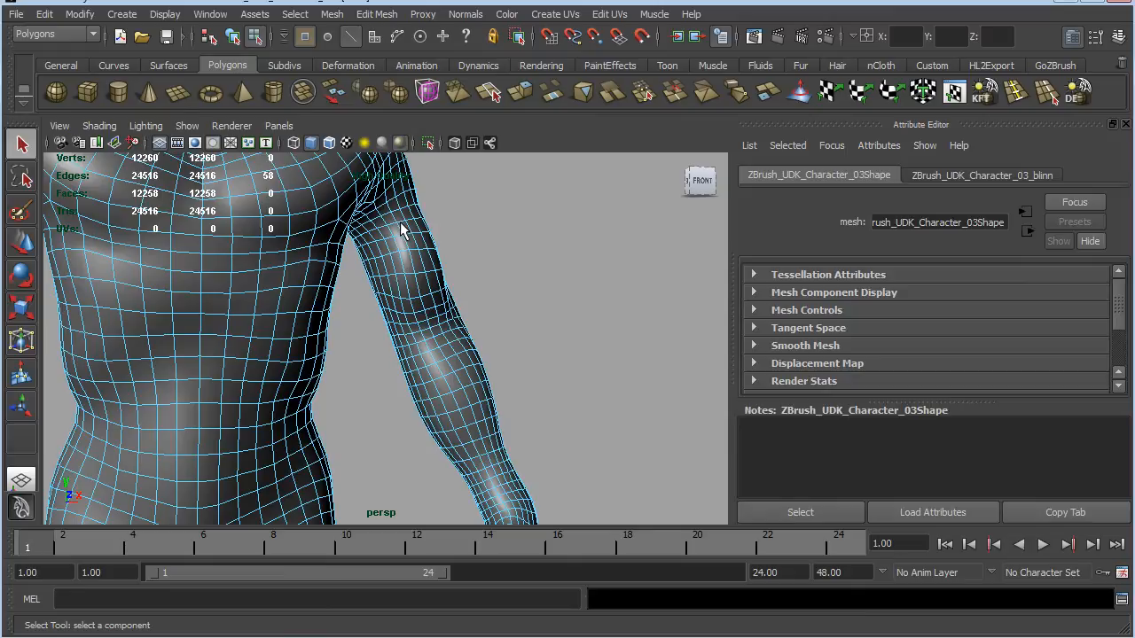
pyautogui.click(478, 300)
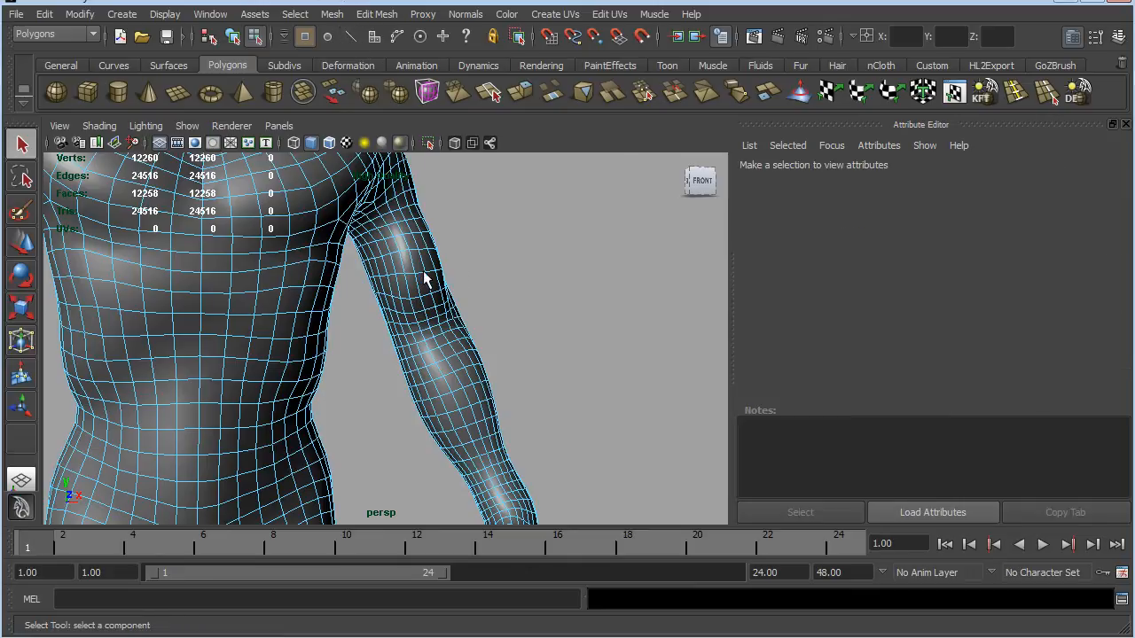
# Reselect the edge loop around the middle of the upper arm to trace how it runs along the arm.
pyautogui.click(351, 35)
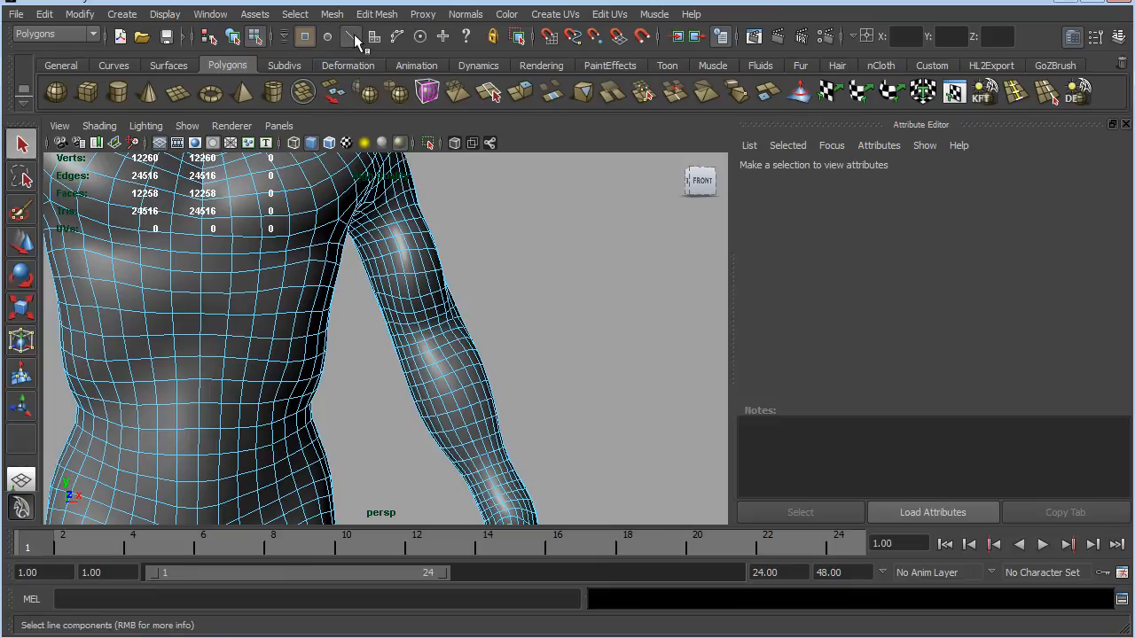
pyautogui.doubleClick(425, 296)
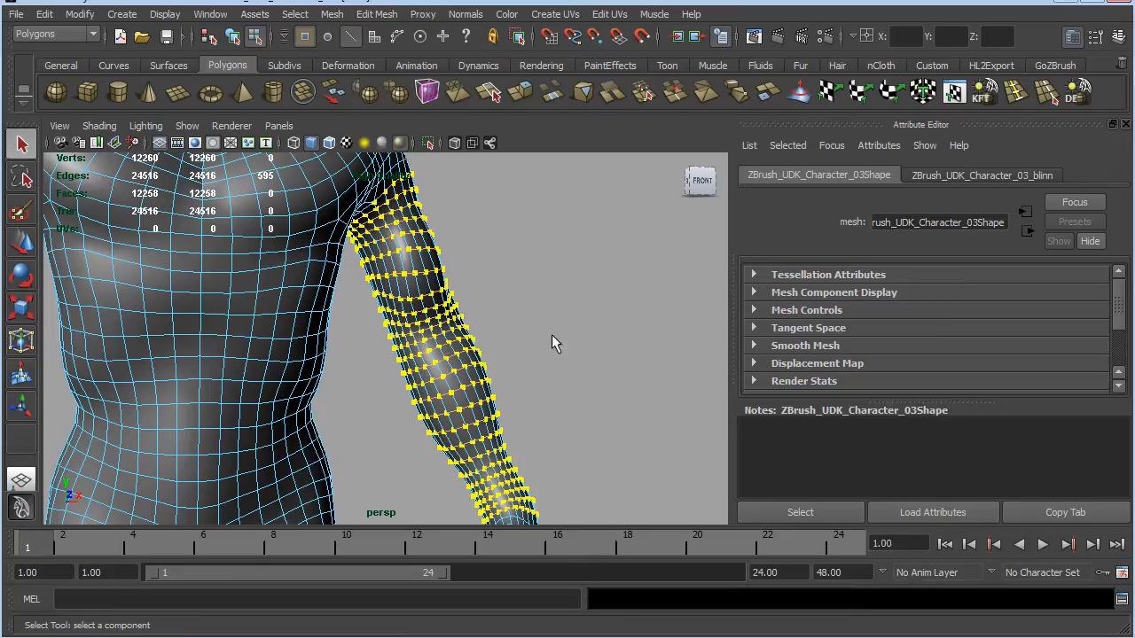
pyautogui.click(513, 310)
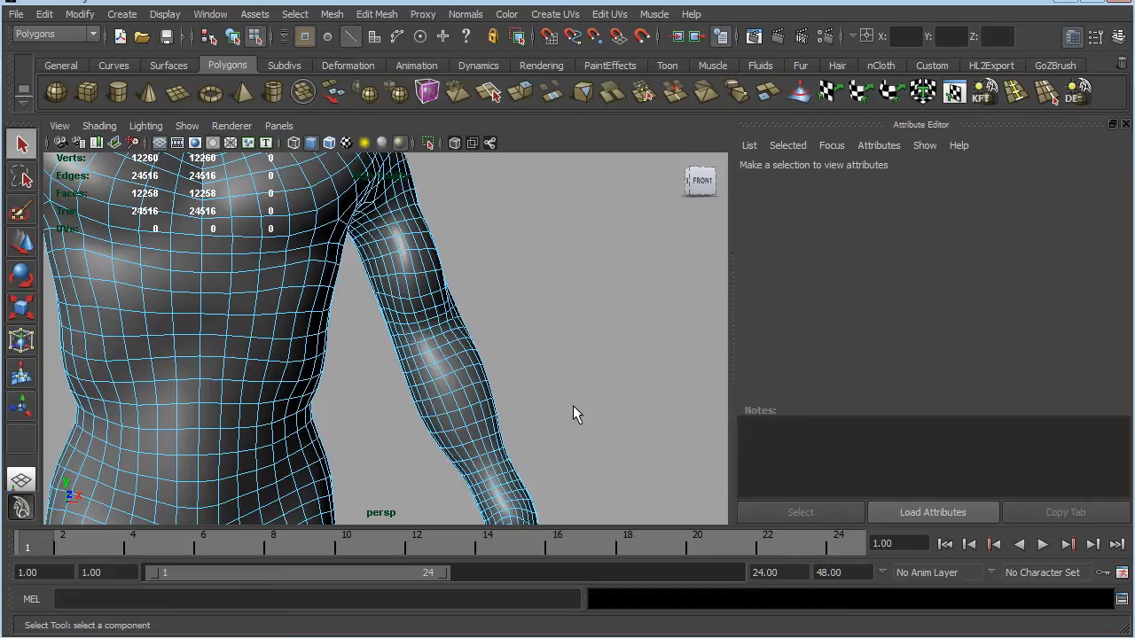
pyautogui.keyDown('alt'); pyautogui.moveTo(555, 370); pyautogui.dragTo(510, 342); pyautogui.keyUp('alt')
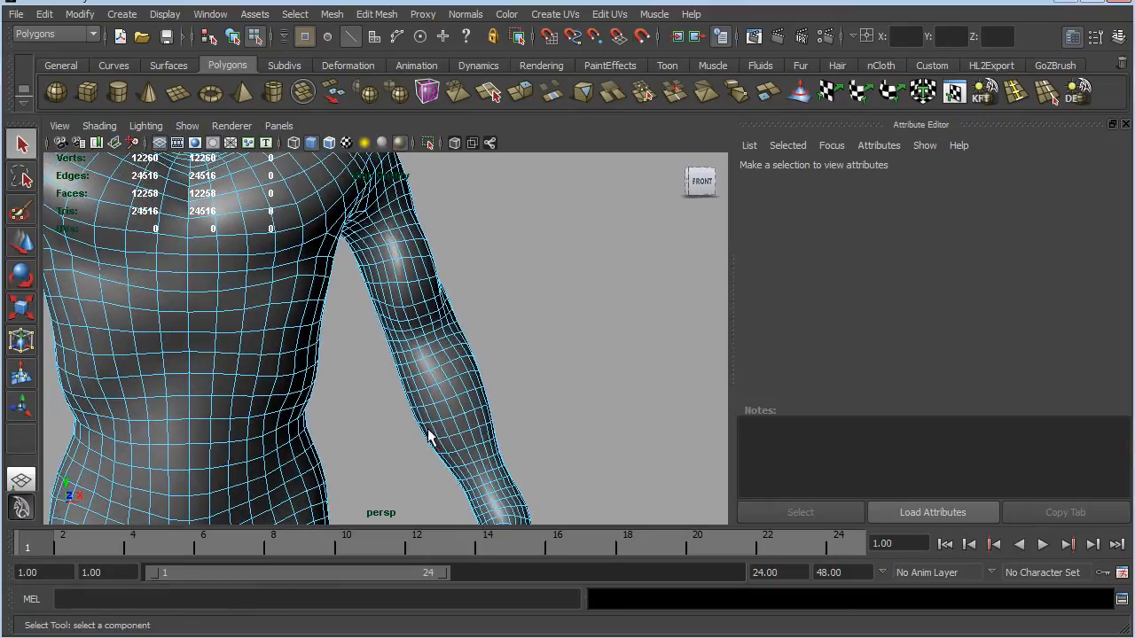
pyautogui.click(414, 290)
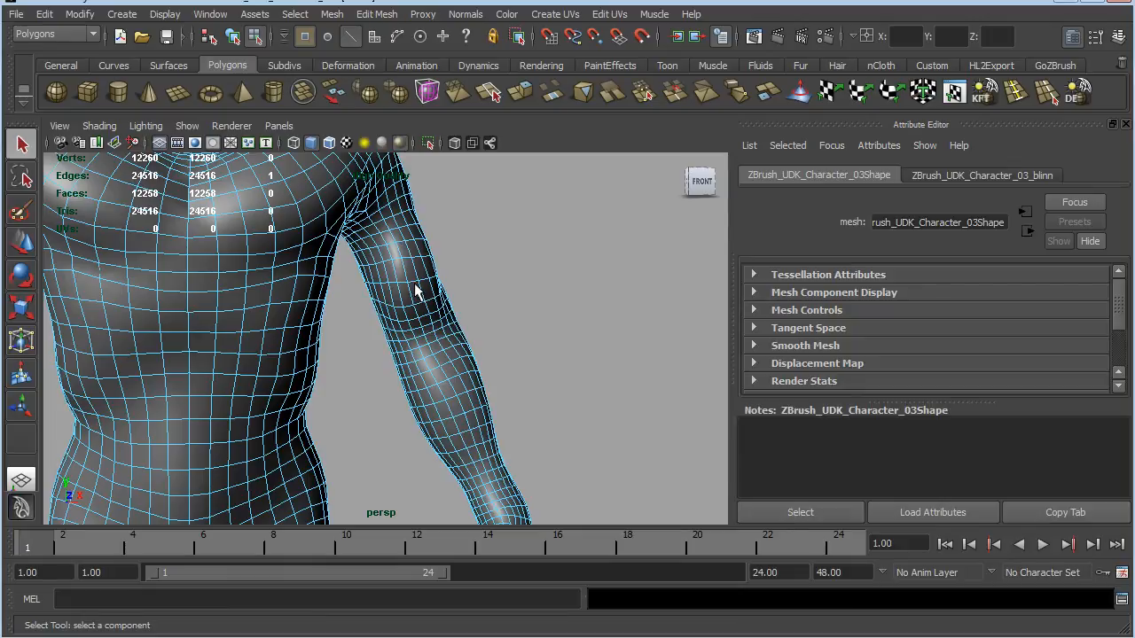
pyautogui.doubleClick(413, 281)
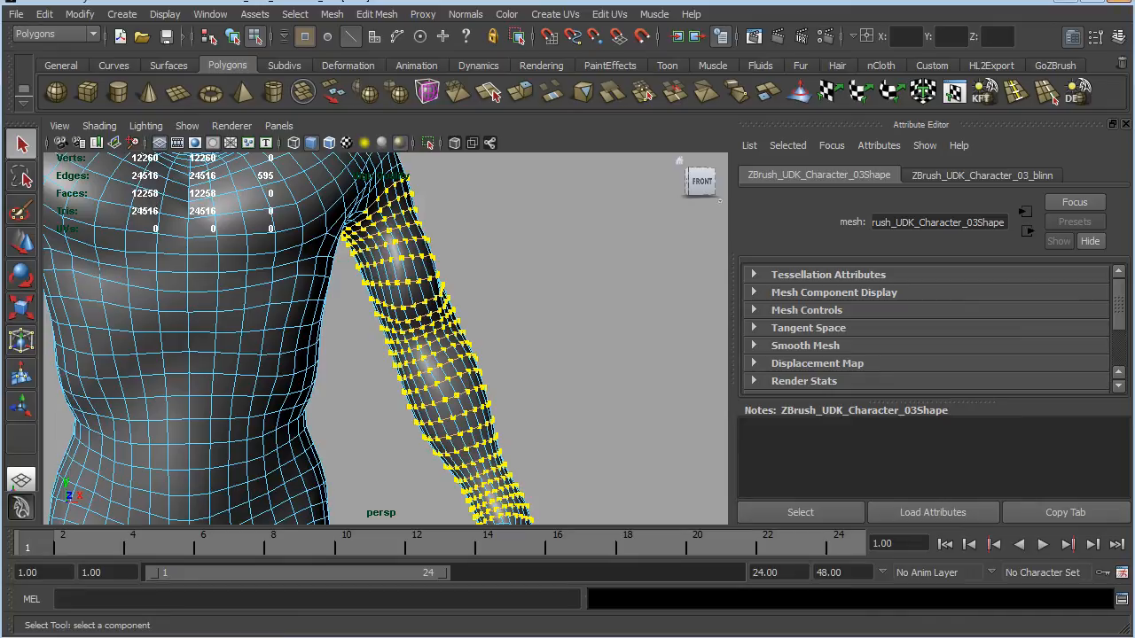
# Close Maya without saving the untitled scene and return to ZBrush.
pyautogui.click(1102, 4)
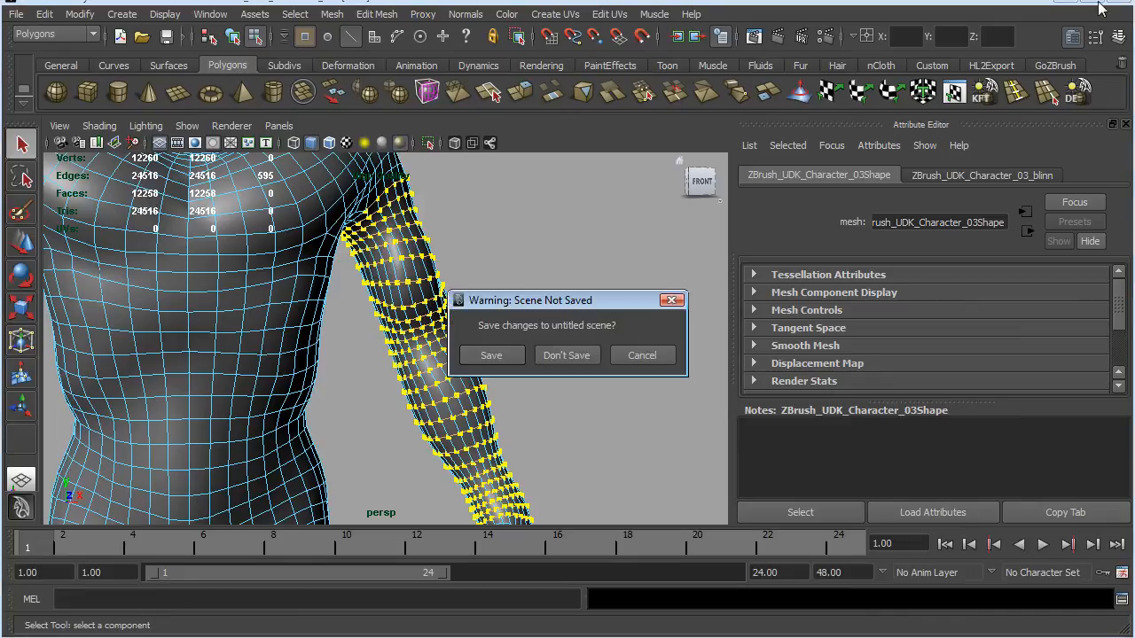
pyautogui.click(567, 355)
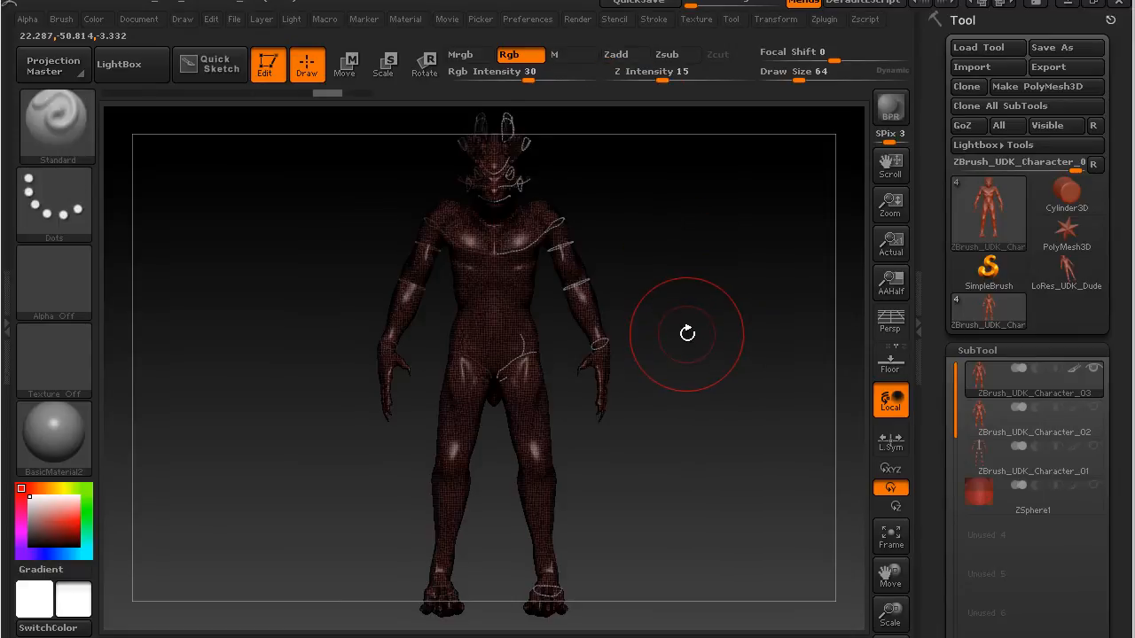
# Hide the wireframe and step back through the undo history to restore moderately stronger polypaint density colours on the creature.
pyautogui.hotkey('shift', 'f')
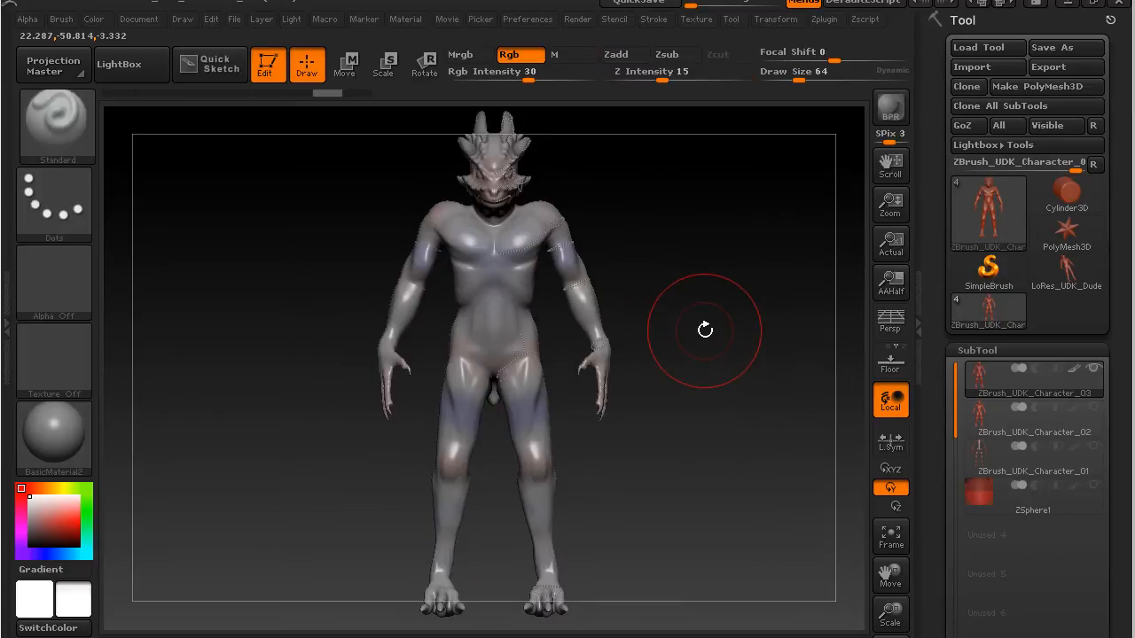
pyautogui.press('shift')
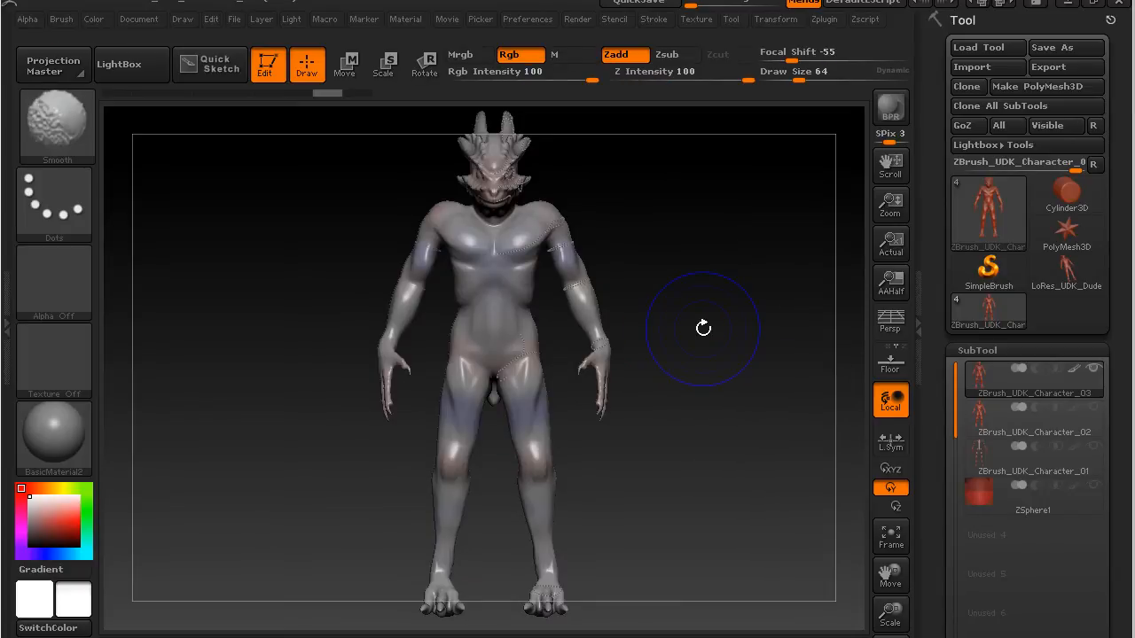
pyautogui.press('ctrl')
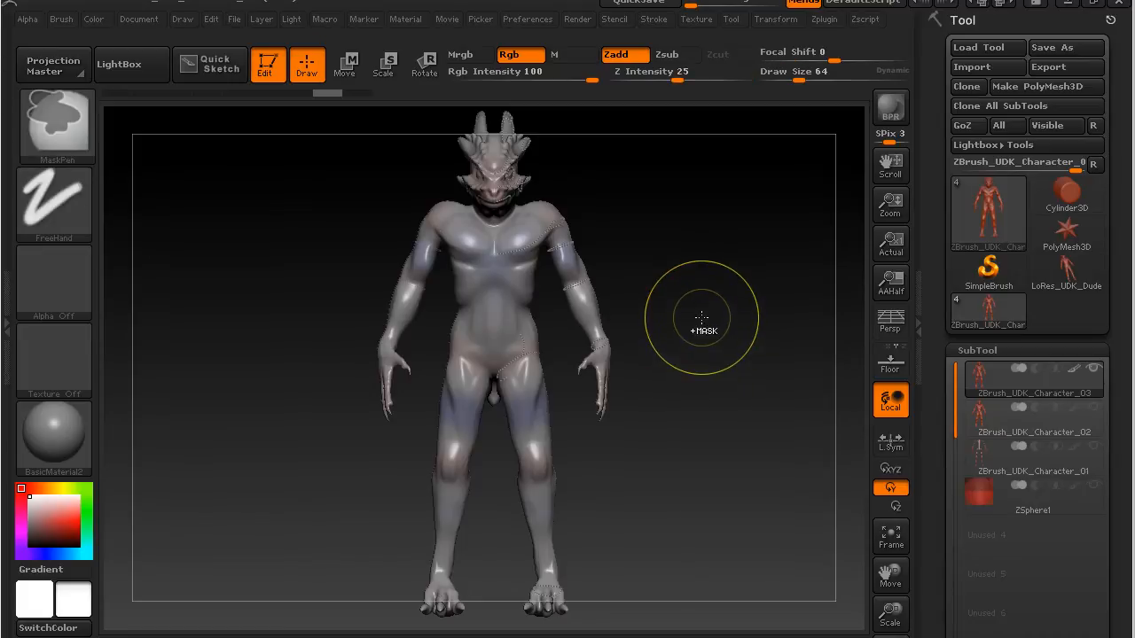
pyautogui.hotkey('ctrl', 'z')
pyautogui.hotkey('ctrl', 'z')
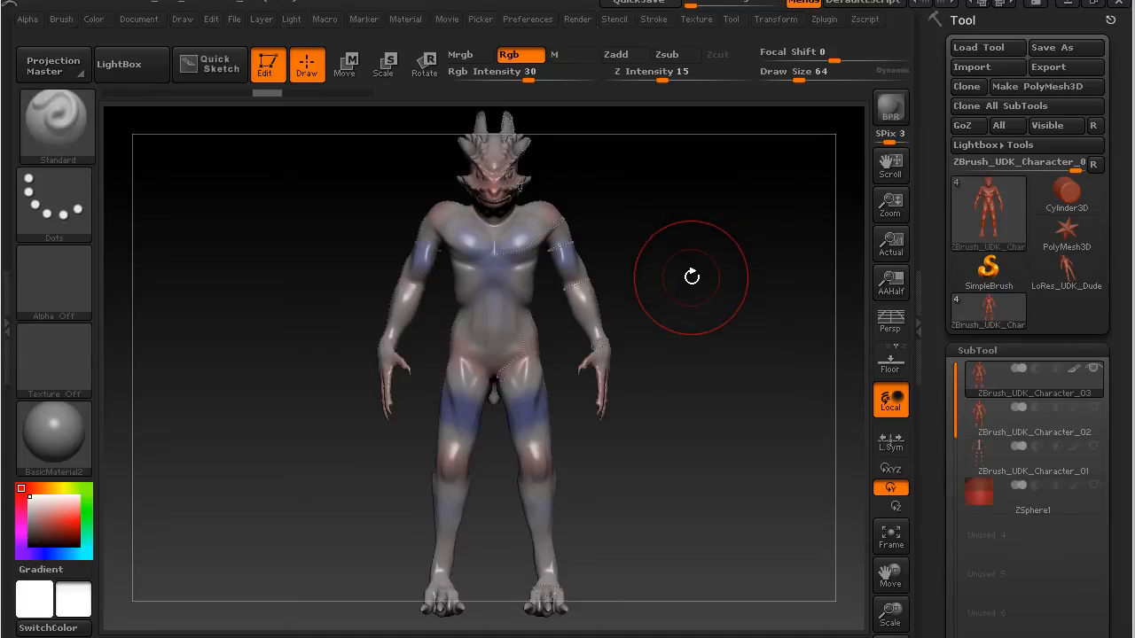
pyautogui.press('ctrl')
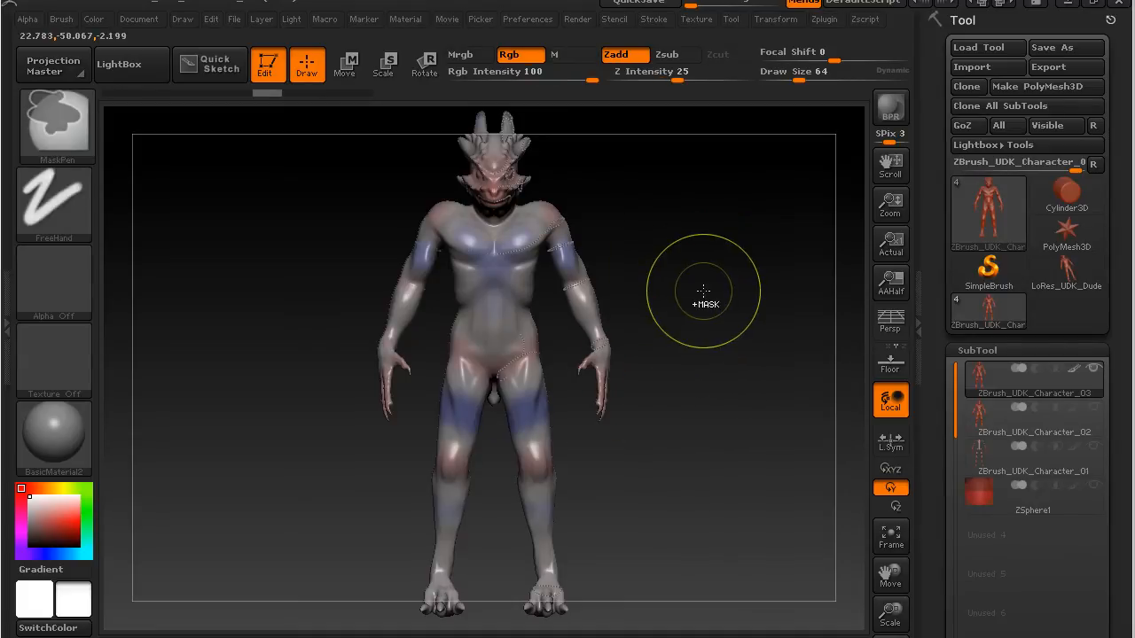
pyautogui.hotkey('ctrl', 'z')
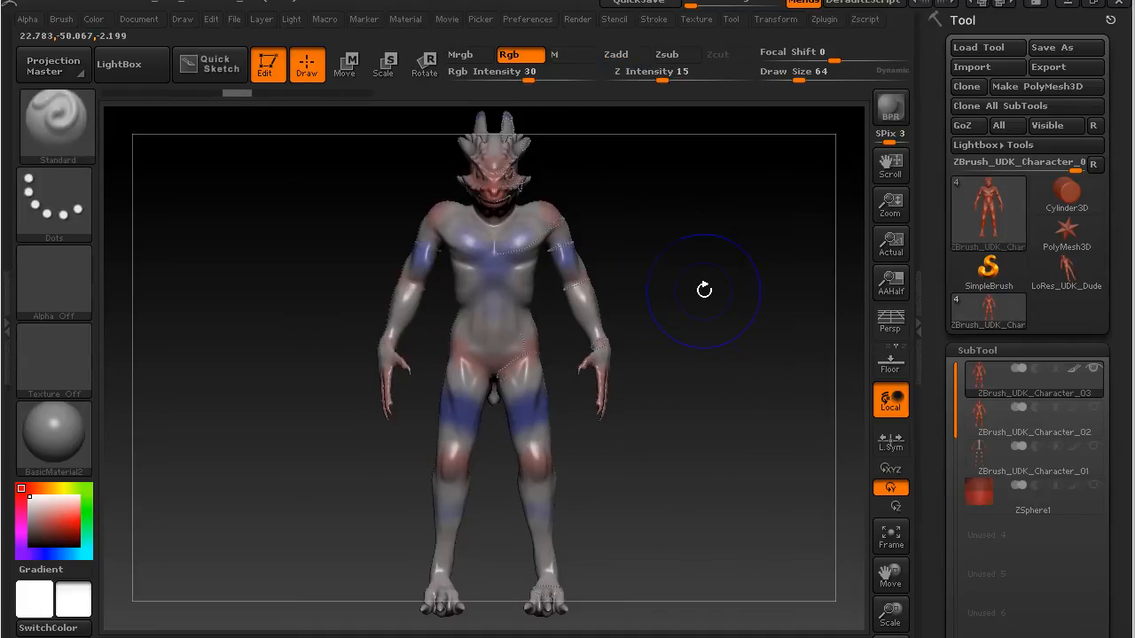
pyautogui.press('shift')
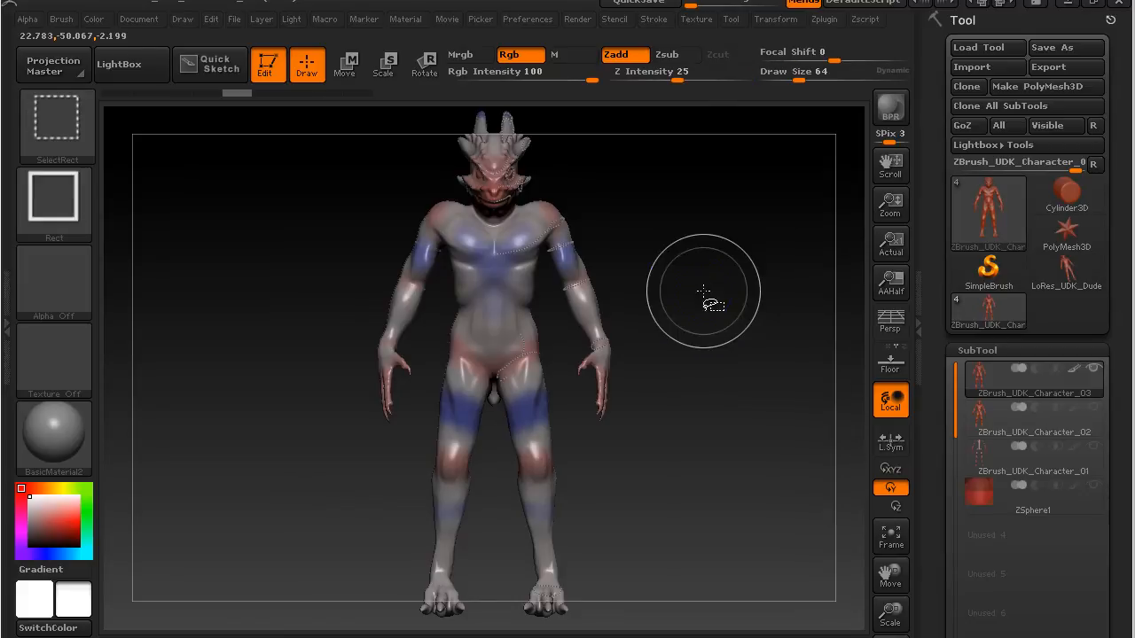
pyautogui.hotkey('ctrl', 'shift', 'z')
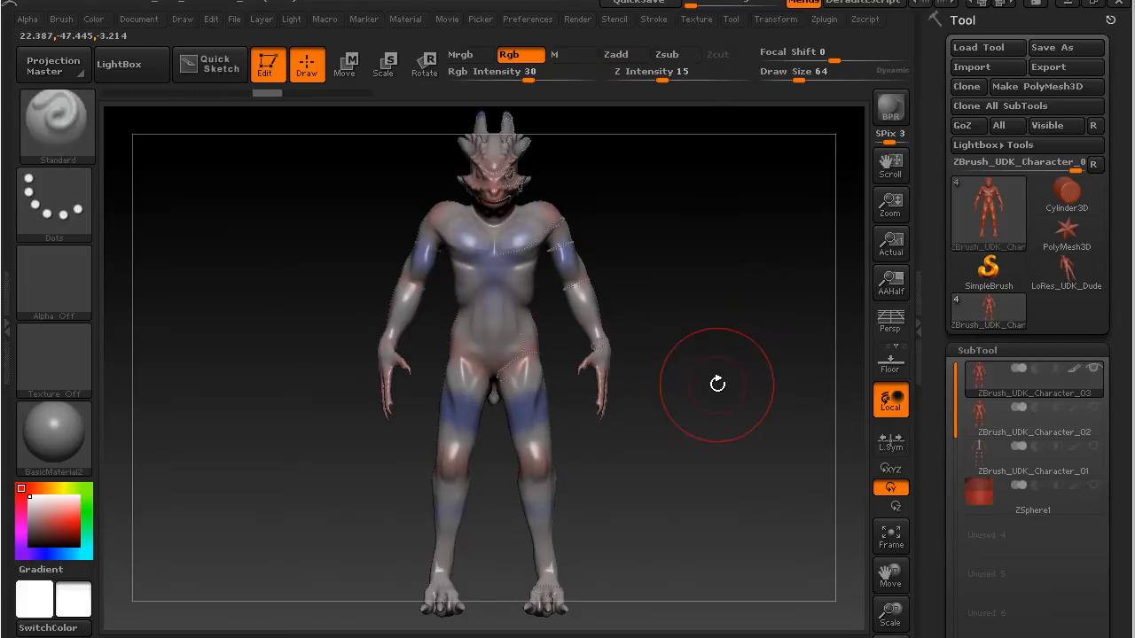
# Run ZRemesher on the creature using the polypaint density, with a target polygon count of 1 and adaptive size 50.
pyautogui.moveTo(713, 468); pyautogui.dragTo(665, 449)
pyautogui.moveTo(659, 383); pyautogui.dragTo(752, 383)
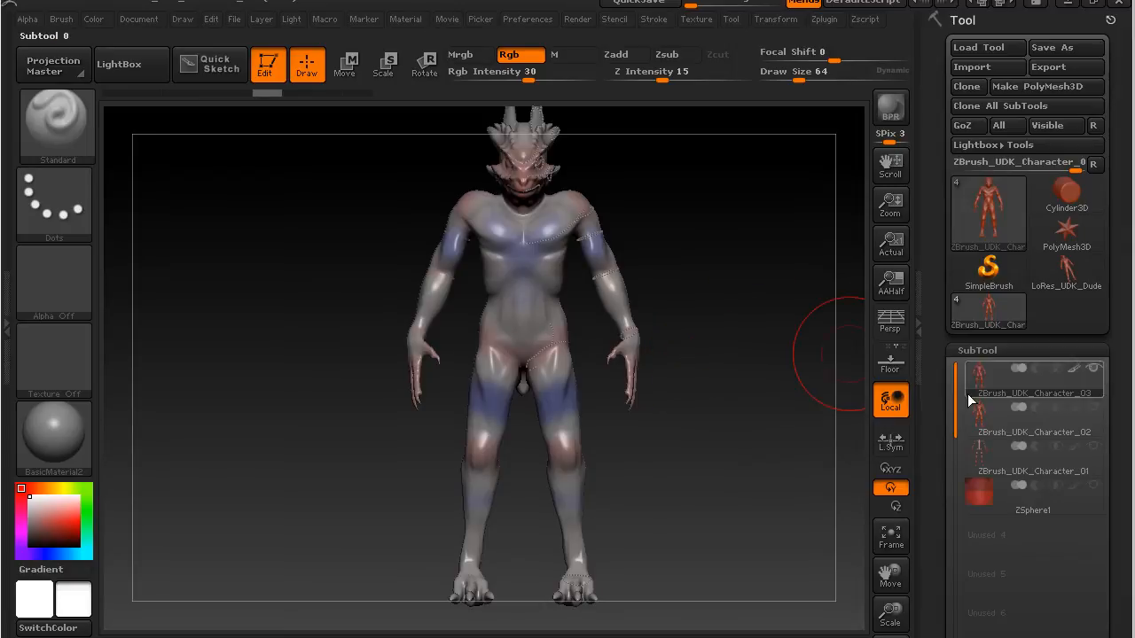
pyautogui.moveTo(936, 393); pyautogui.dragTo(915, 154)
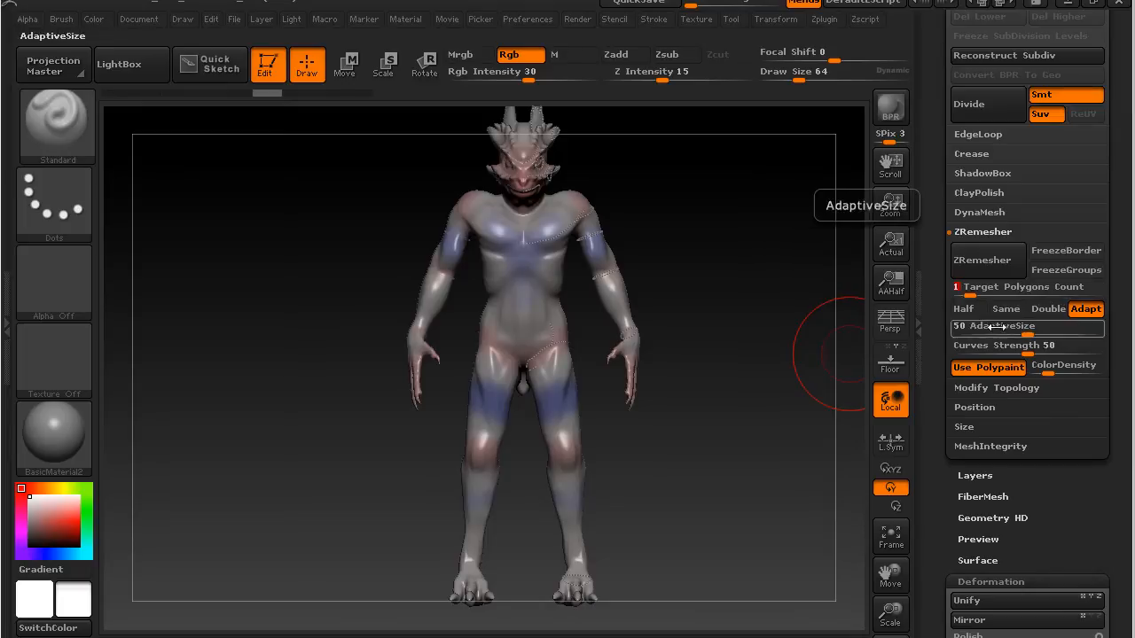
pyautogui.click(923, 303)
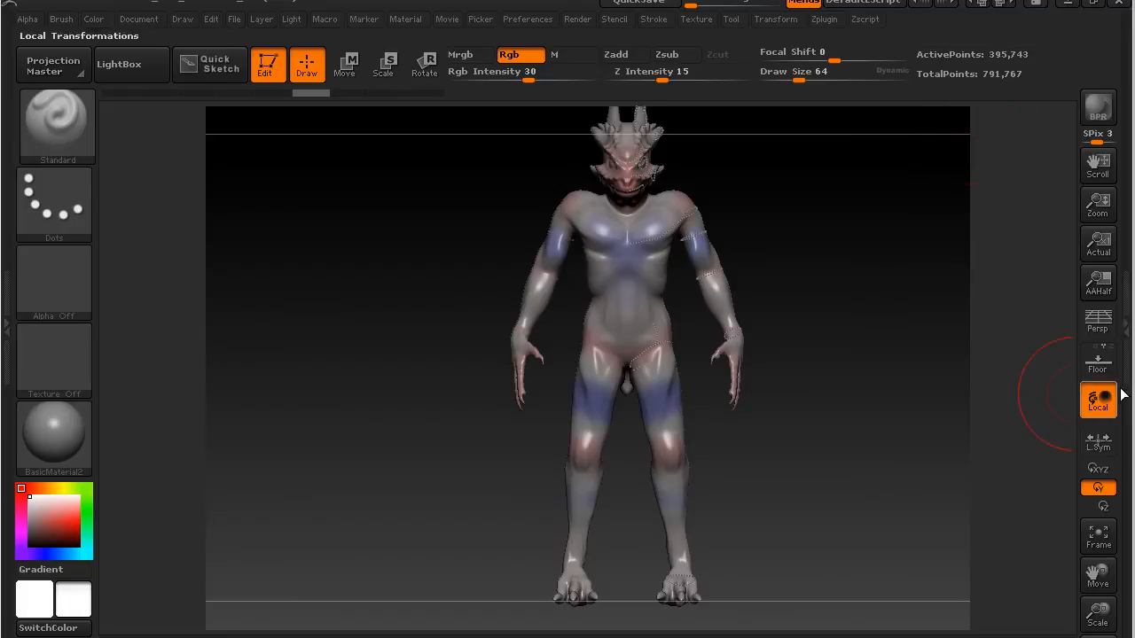
pyautogui.click(1126, 328)
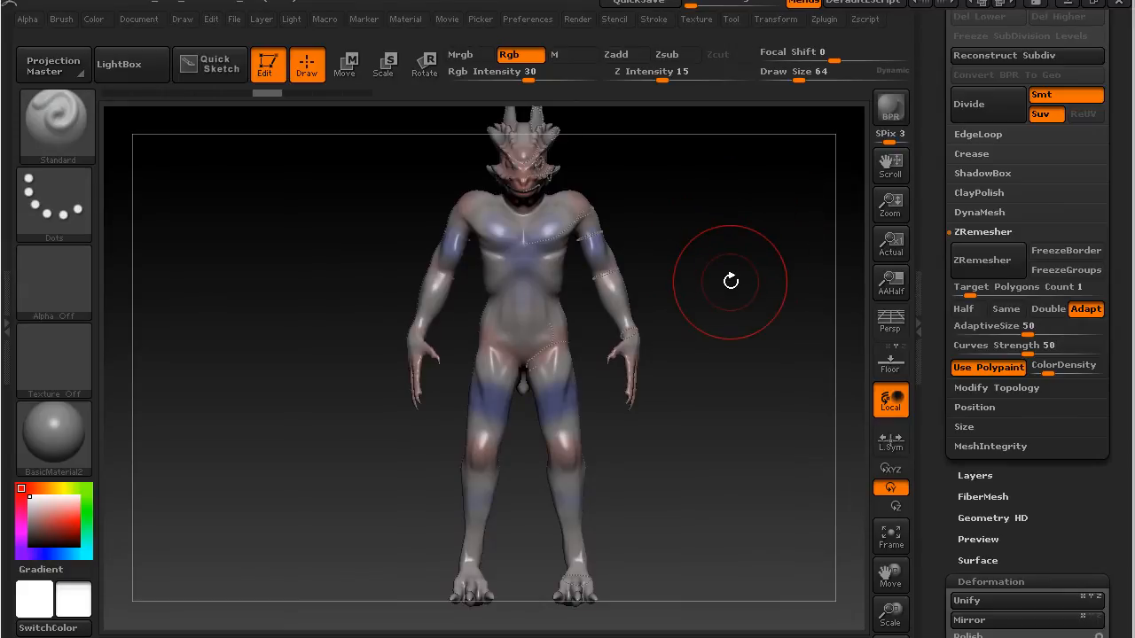
pyautogui.click(1007, 266)
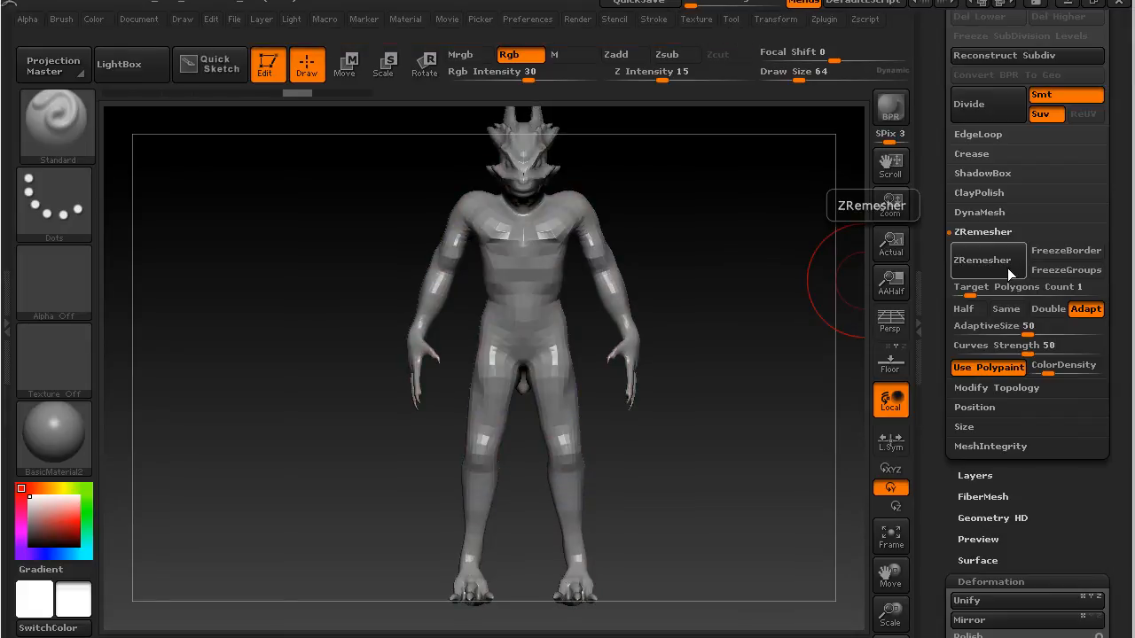
# Show the wireframe and examine the edge flow on the torso, hips, legs and arms from the front and side.
pyautogui.moveTo(785, 380); pyautogui.dragTo(728, 392)
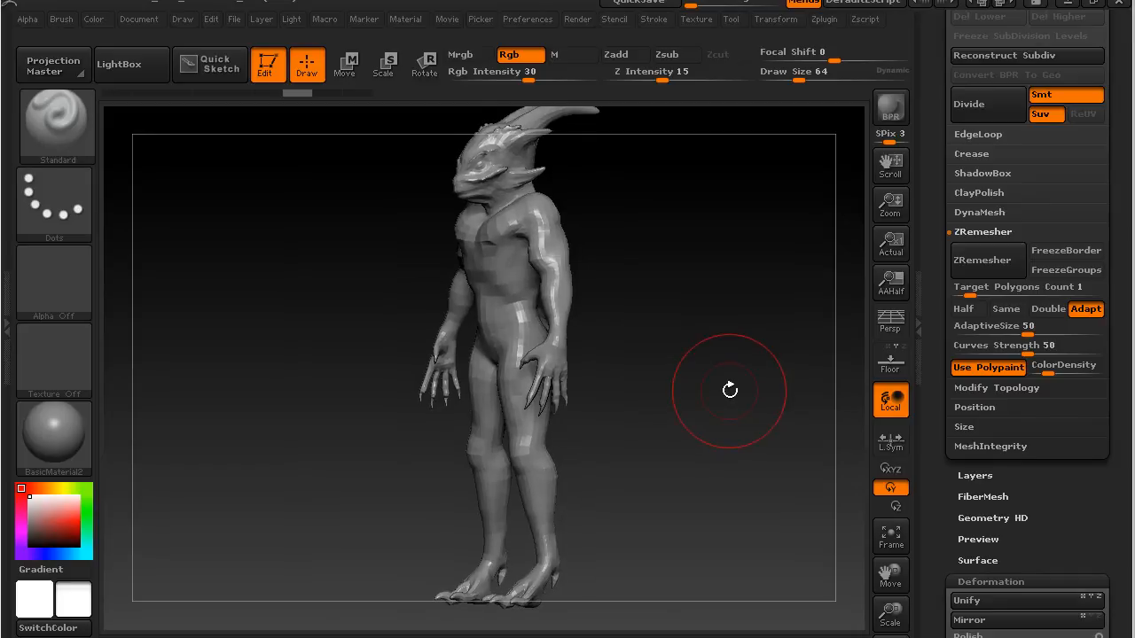
pyautogui.hotkey('shift', 'f')
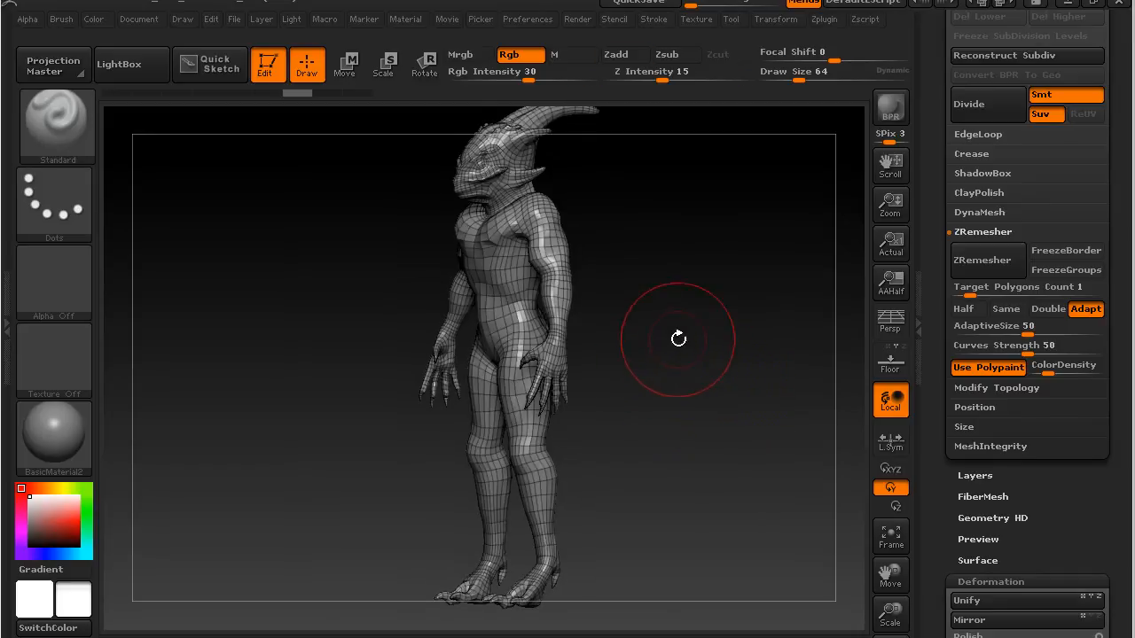
pyautogui.moveTo(686, 429); pyautogui.dragTo(785, 377)
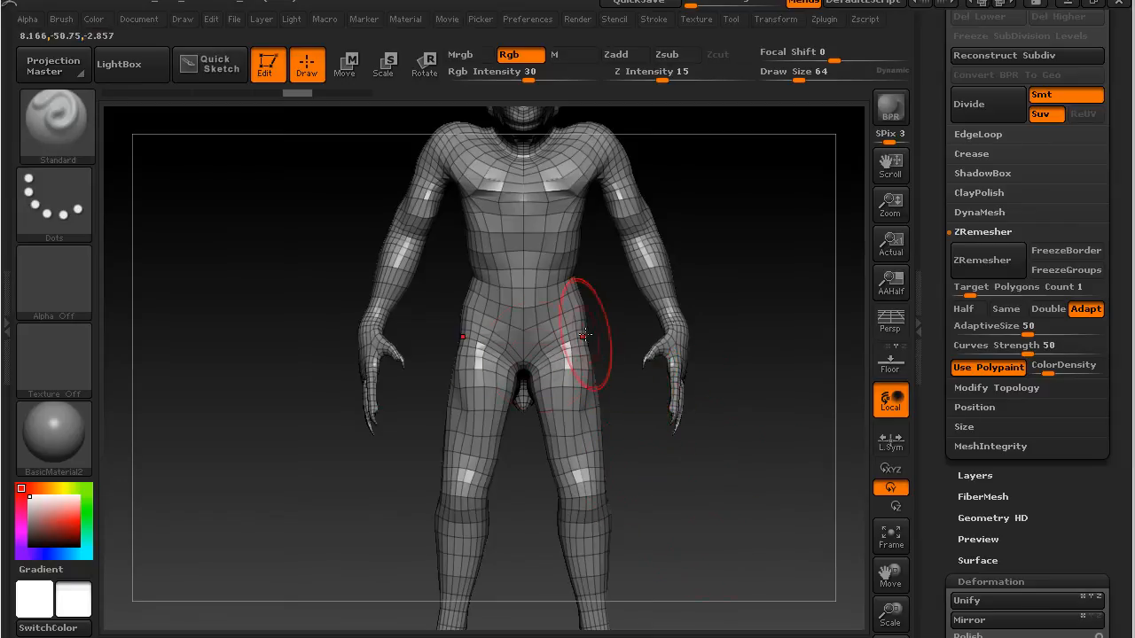
pyautogui.keyDown('alt'); pyautogui.moveTo(691, 487); pyautogui.dragTo(666, 393); pyautogui.keyUp('alt')
pyautogui.moveTo(705, 461)
pyautogui.mouseDown()
pyautogui.moveTo(643, 450)
pyautogui.moveTo(583, 467)
pyautogui.moveTo(702, 457)
pyautogui.mouseUp()
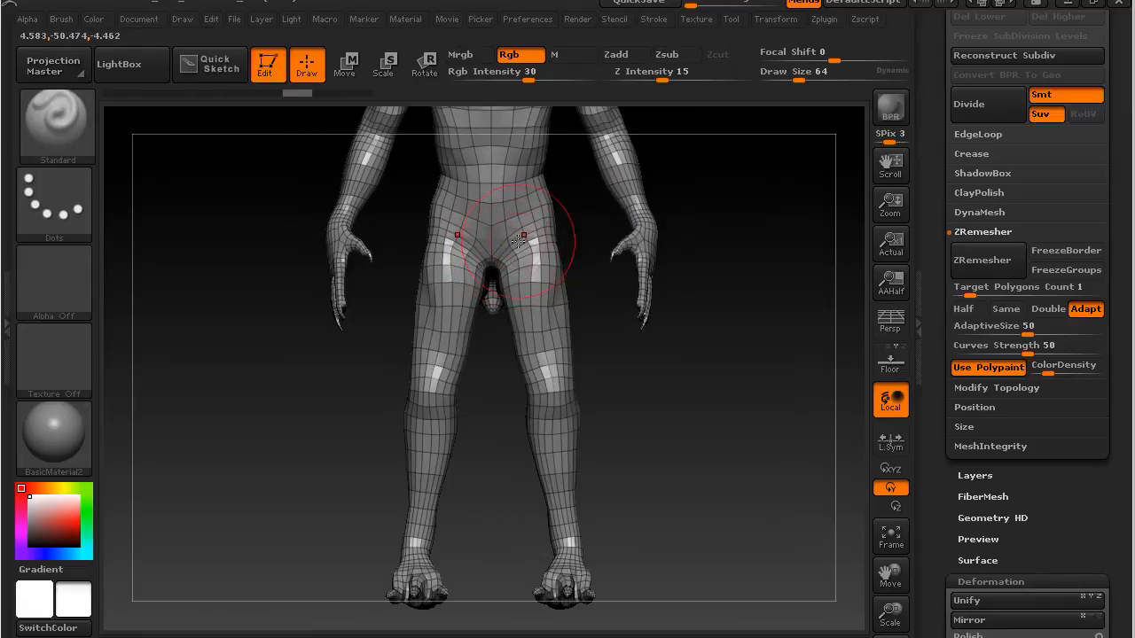
pyautogui.moveTo(697, 533)
pyautogui.mouseDown()
pyautogui.moveTo(656, 536)
pyautogui.moveTo(618, 481)
pyautogui.moveTo(711, 382)
pyautogui.moveTo(765, 346)
pyautogui.moveTo(719, 307)
pyautogui.moveTo(597, 328)
pyautogui.mouseUp()
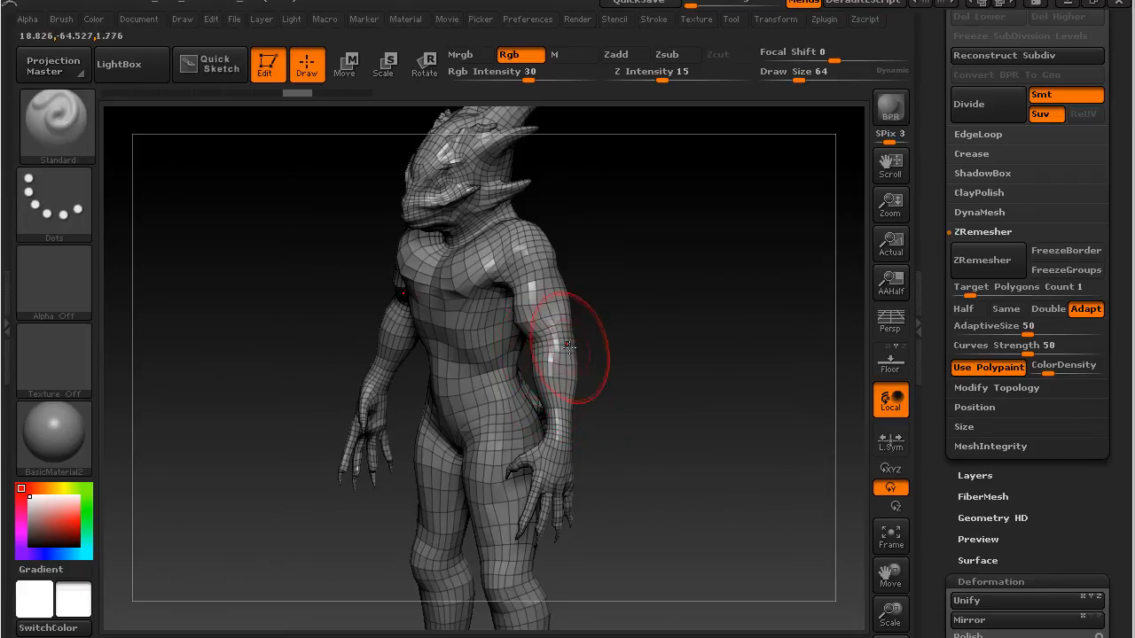
pyautogui.moveTo(665, 423)
pyautogui.mouseDown()
pyautogui.moveTo(691, 470)
pyautogui.moveTo(758, 453)
pyautogui.moveTo(587, 266)
pyautogui.moveTo(721, 372)
pyautogui.moveTo(730, 362)
pyautogui.mouseUp()
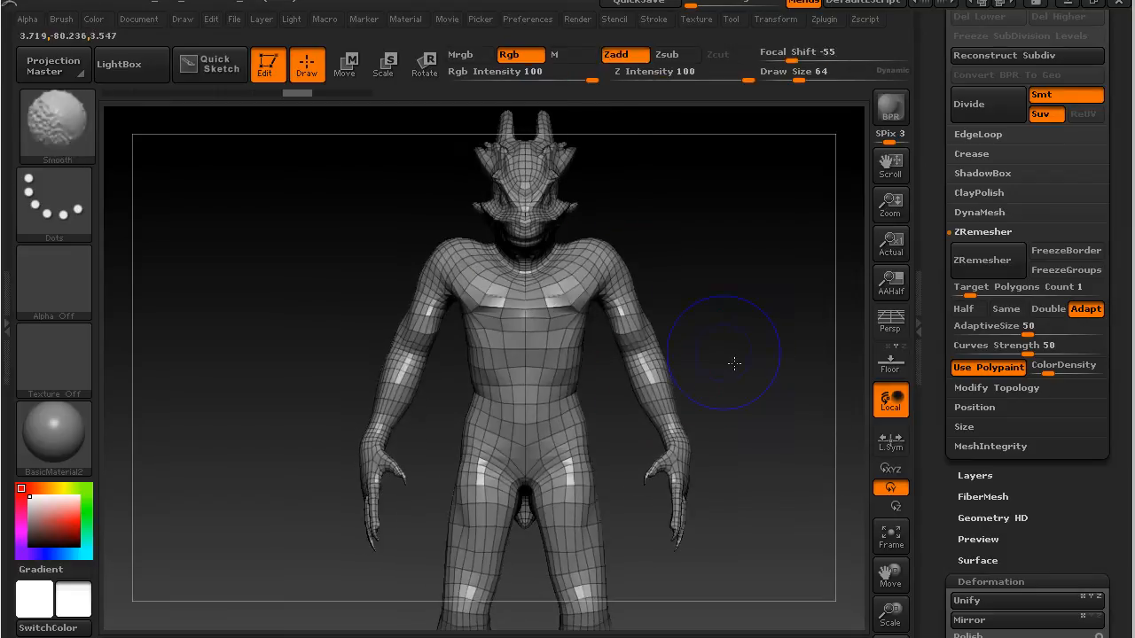
pyautogui.moveTo(753, 299); pyautogui.dragTo(671, 299)
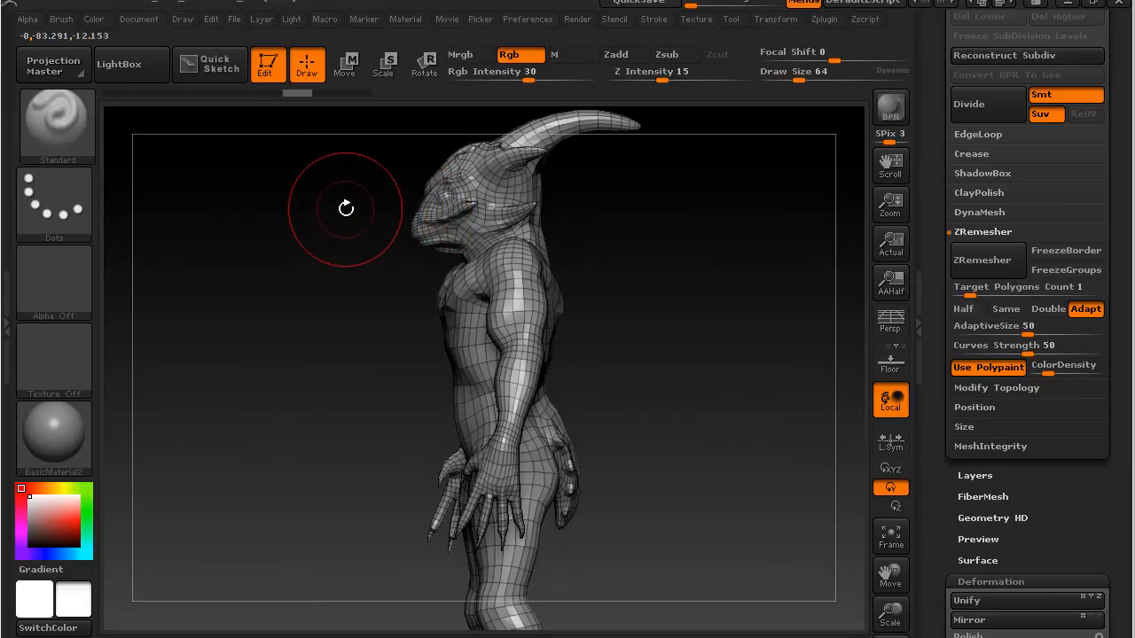
# Examine the topology of the head up close, especially around the eye, brow, jaw and neck.
pyautogui.keyDown('alt'); pyautogui.moveTo(331, 196); pyautogui.dragTo(843, 566); pyautogui.keyUp('alt')
pyautogui.moveTo(258, 431)
pyautogui.mouseDown()
pyautogui.moveTo(213, 387)
pyautogui.moveTo(311, 476)
pyautogui.moveTo(280, 436)
pyautogui.moveTo(296, 425)
pyautogui.mouseUp()
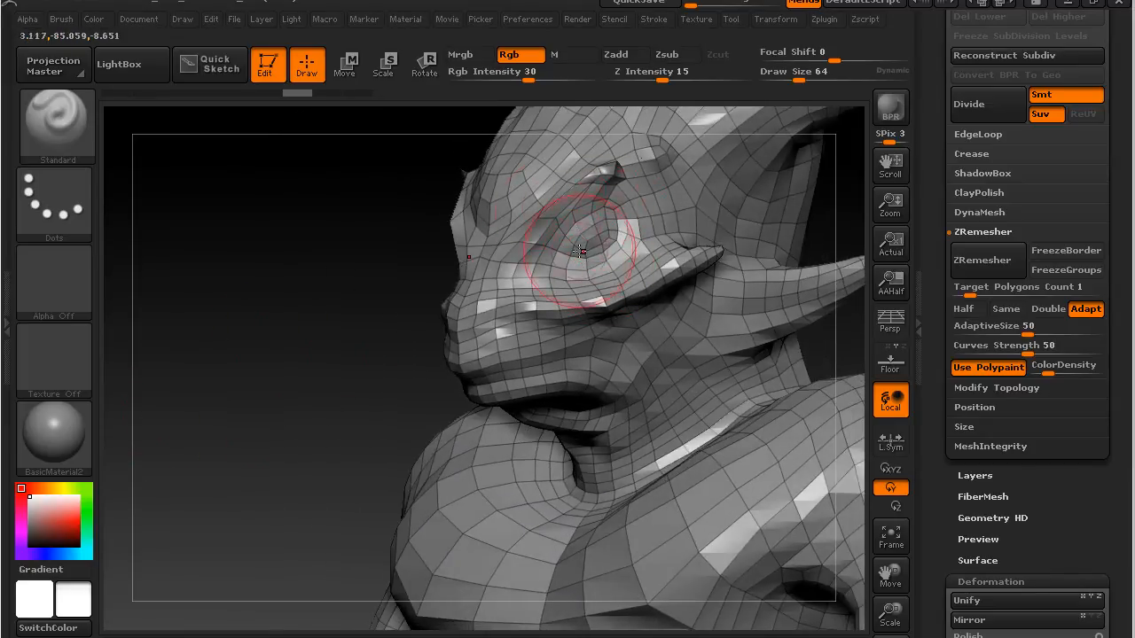
pyautogui.moveTo(381, 488); pyautogui.dragTo(369, 404)
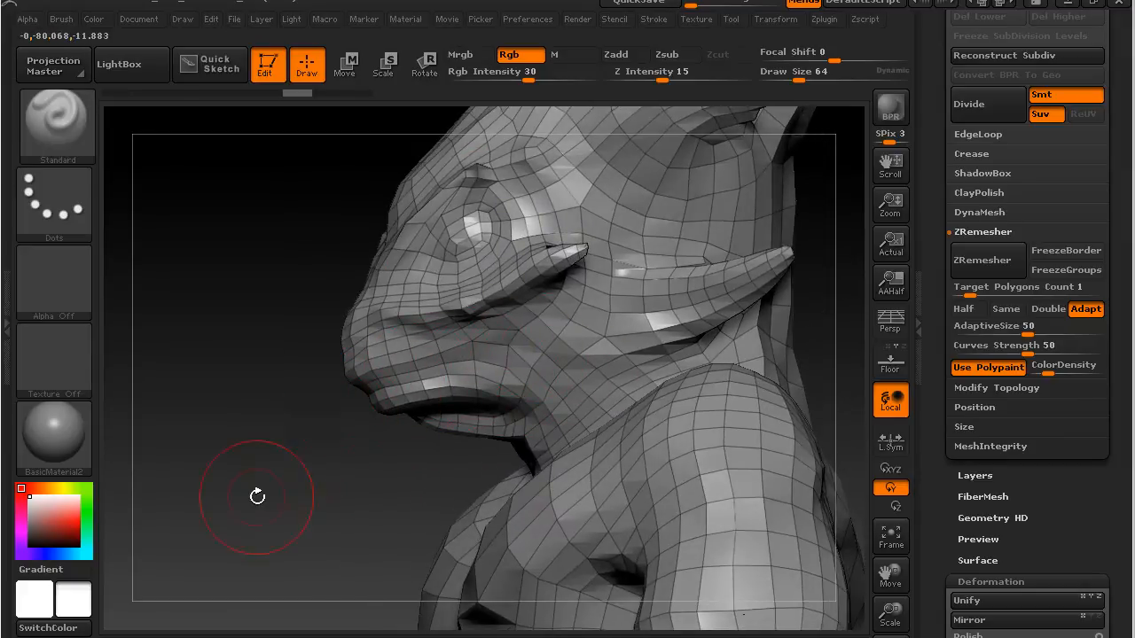
pyautogui.moveTo(289, 454); pyautogui.dragTo(351, 455)
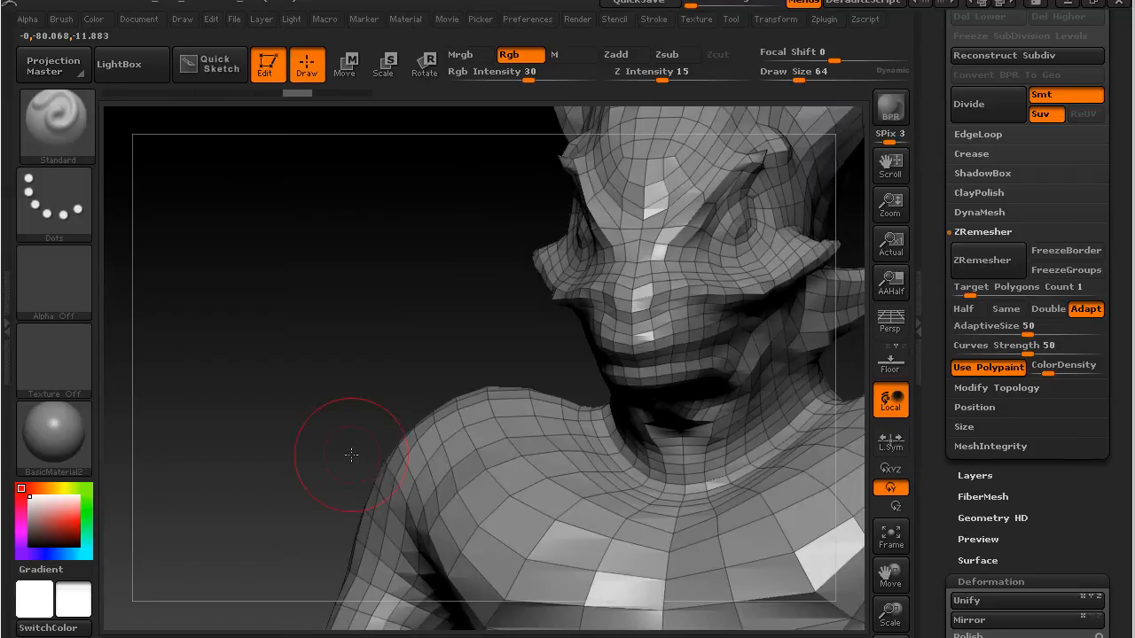
# Review the loops across the whole body, check the active point count, and inspect the creature's back.
pyautogui.press('f')
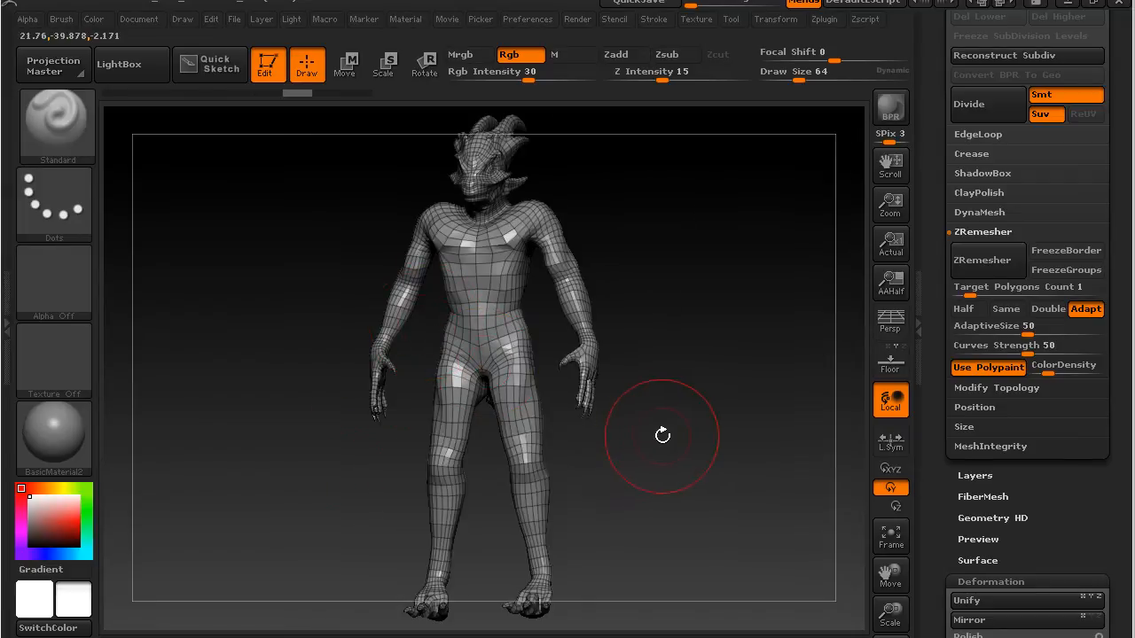
pyautogui.keyDown('alt'); pyautogui.moveTo(664, 375); pyautogui.dragTo(738, 389); pyautogui.keyUp('alt')
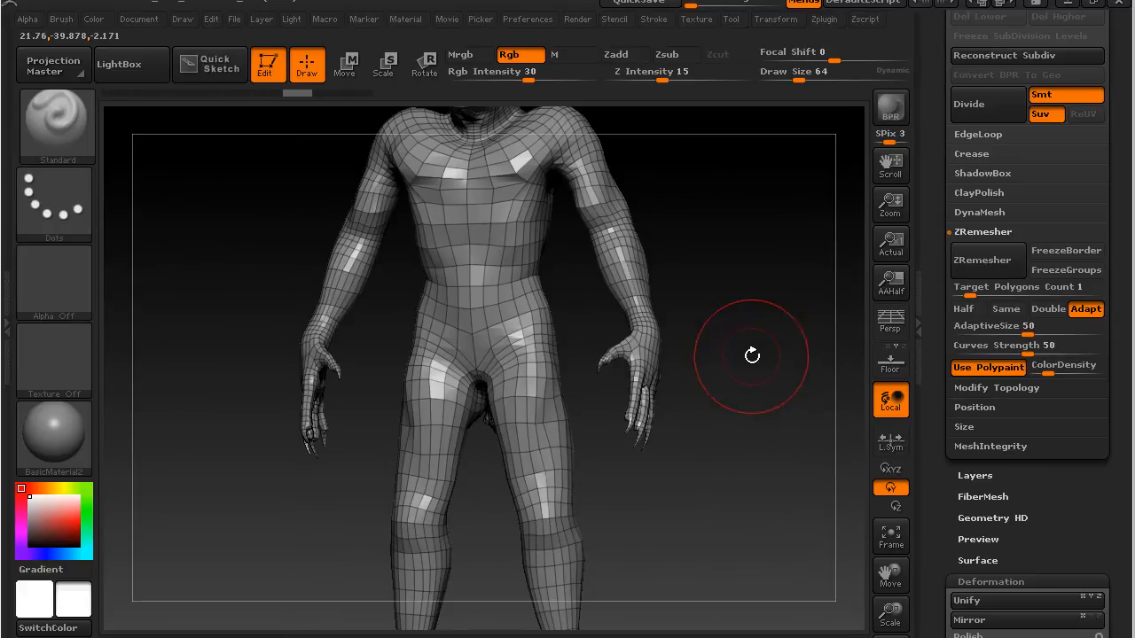
pyautogui.moveTo(761, 390); pyautogui.dragTo(697, 418)
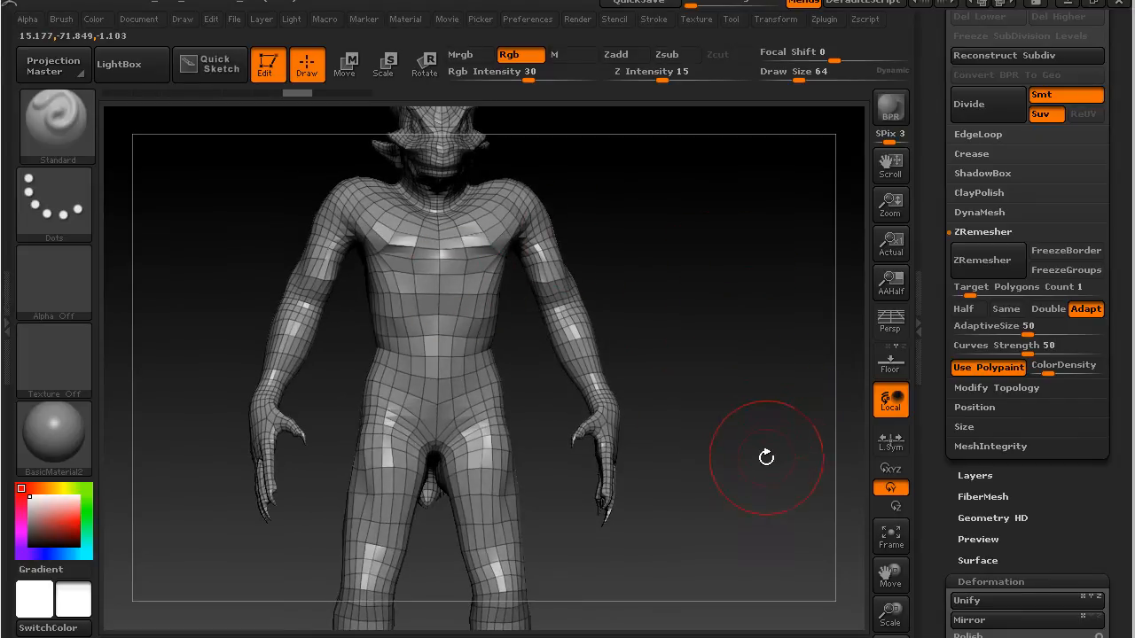
pyautogui.moveTo(737, 362)
pyautogui.mouseDown()
pyautogui.moveTo(567, 381)
pyautogui.moveTo(748, 360)
pyautogui.mouseUp()
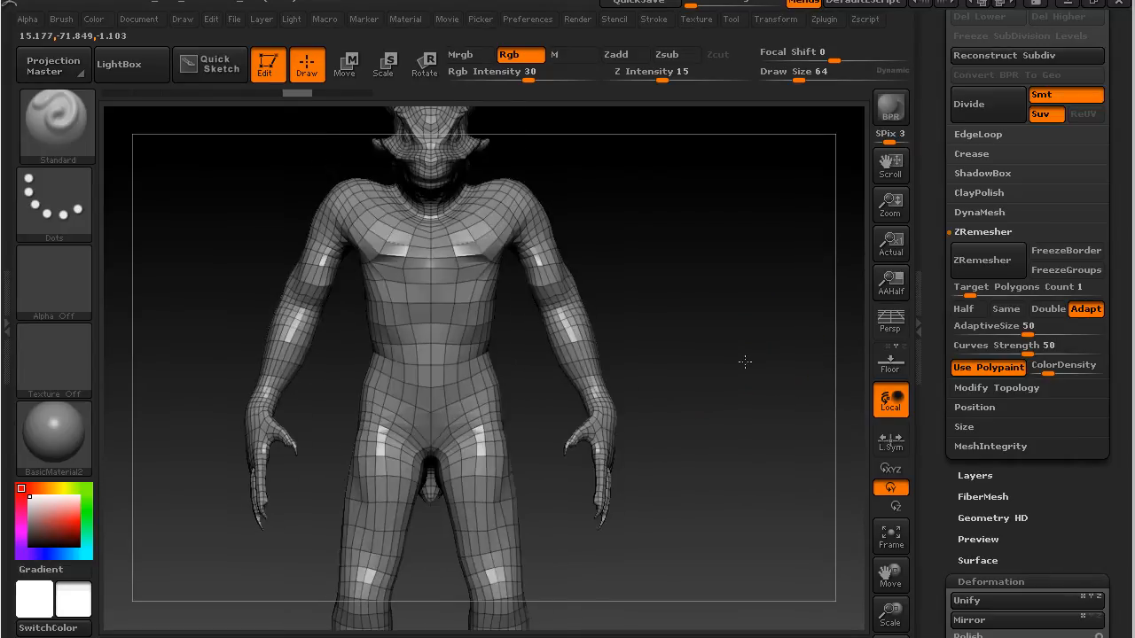
pyautogui.click(919, 274)
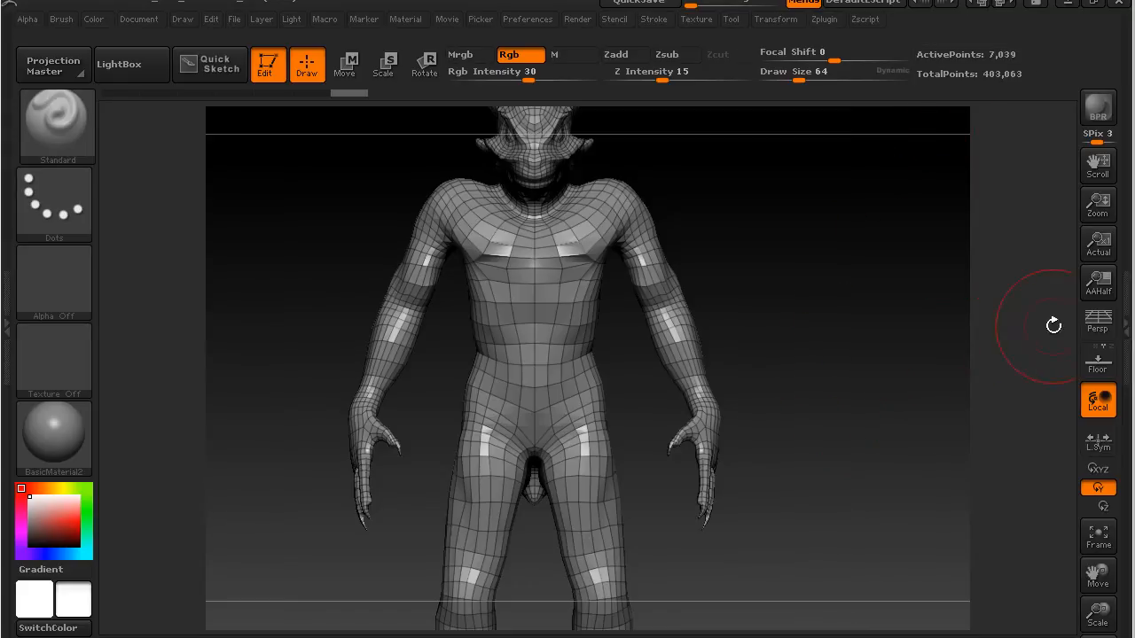
pyautogui.click(1124, 324)
pyautogui.moveTo(756, 340)
pyautogui.mouseDown()
pyautogui.moveTo(742, 286)
pyautogui.moveTo(778, 286)
pyautogui.moveTo(713, 295)
pyautogui.mouseUp()
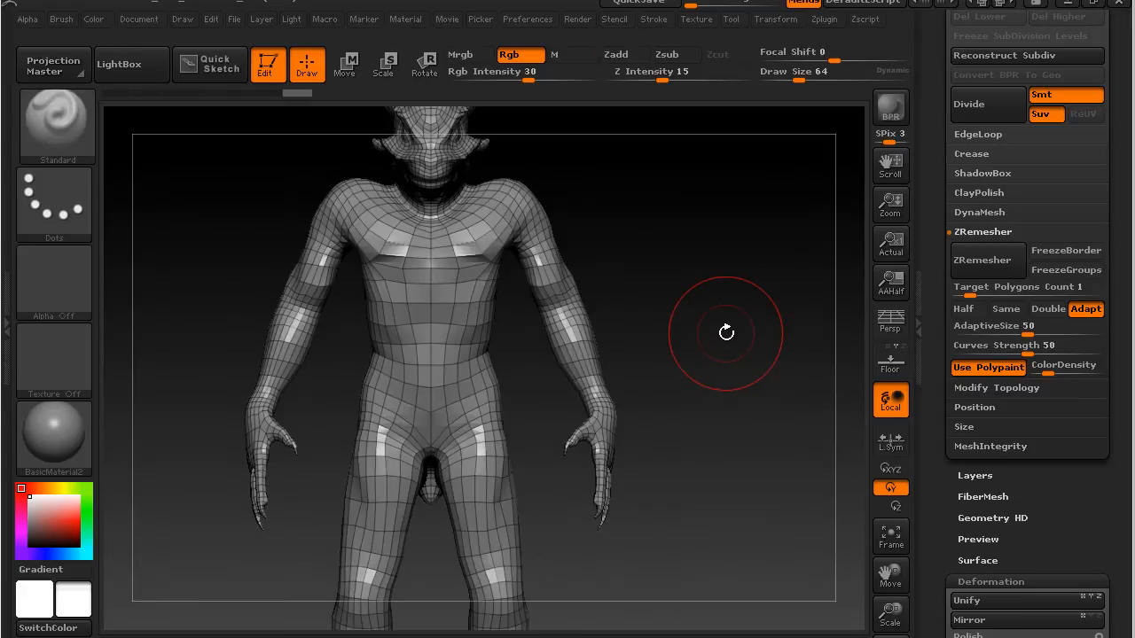
pyautogui.moveTo(727, 324)
pyautogui.mouseDown()
pyautogui.moveTo(643, 323)
pyautogui.moveTo(697, 315)
pyautogui.mouseUp()
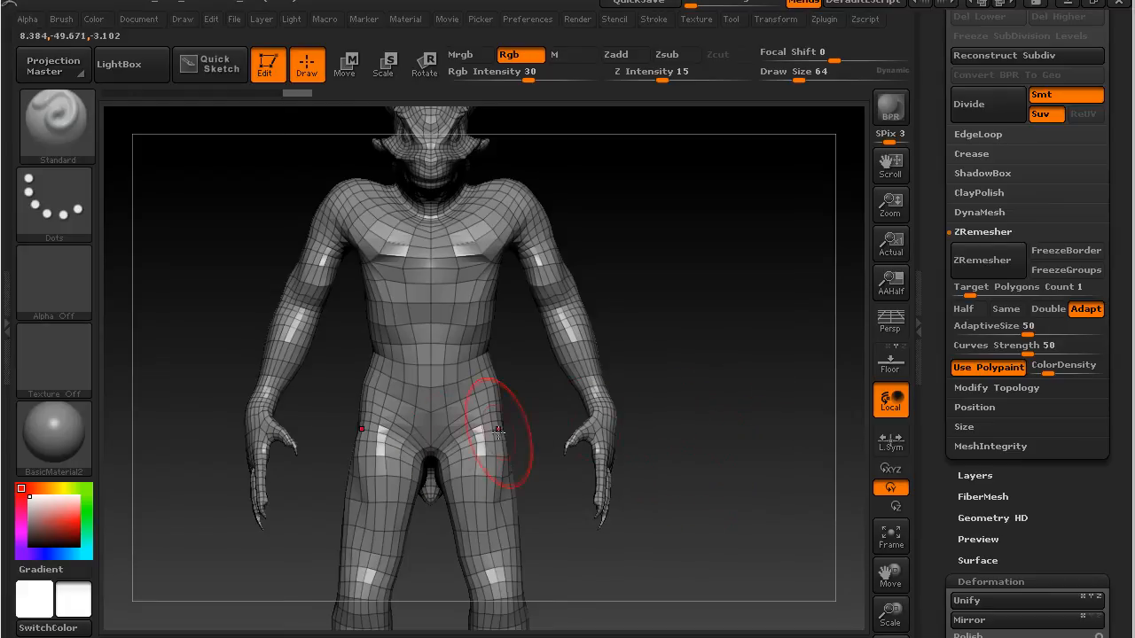
pyautogui.press('f')
pyautogui.moveTo(726, 480); pyautogui.dragTo(527, 472)
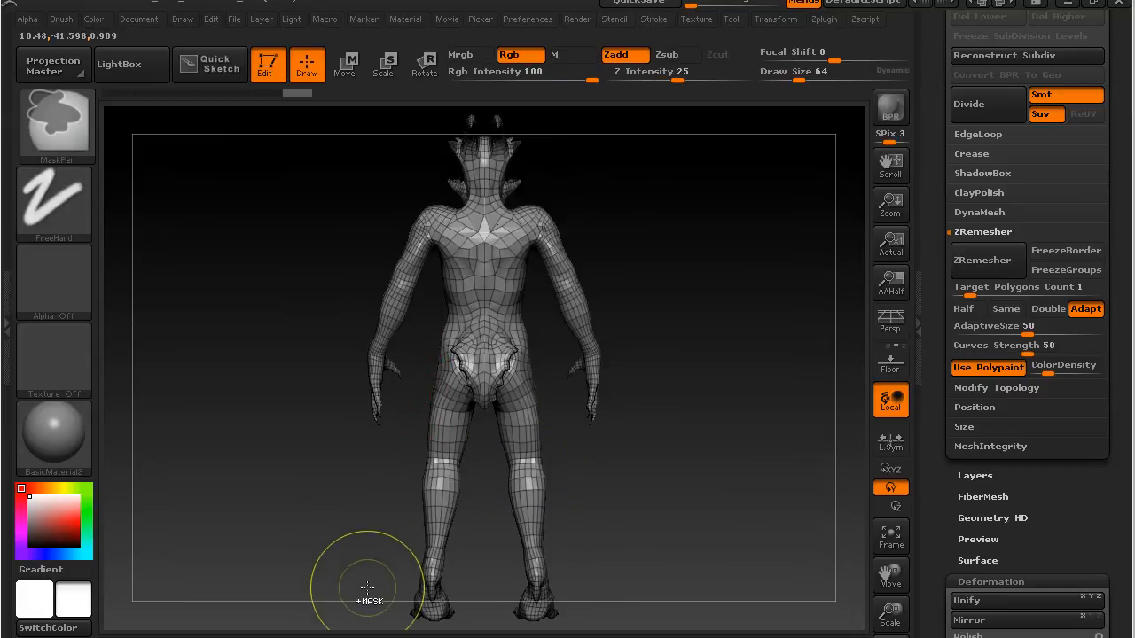
pyautogui.hotkey('ctrl', 'shift')
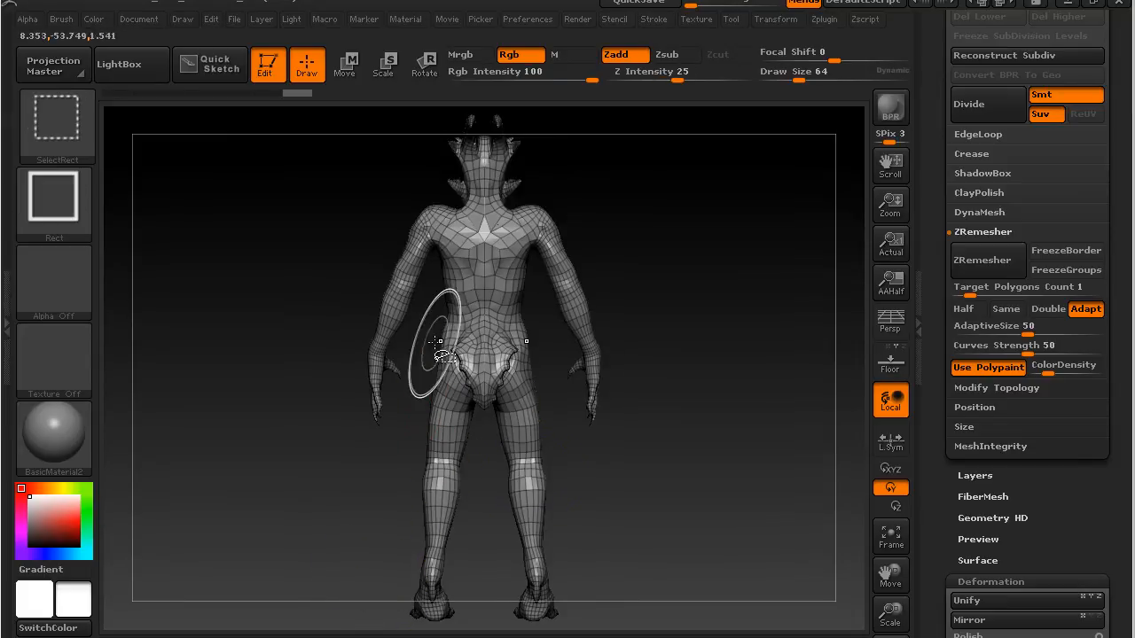
pyautogui.keyDown('ctrl'); pyautogui.keyDown('shift'); pyautogui.moveTo(425, 320); pyautogui.dragTo(568, 629); pyautogui.keyUp('shift'); pyautogui.keyUp('ctrl')
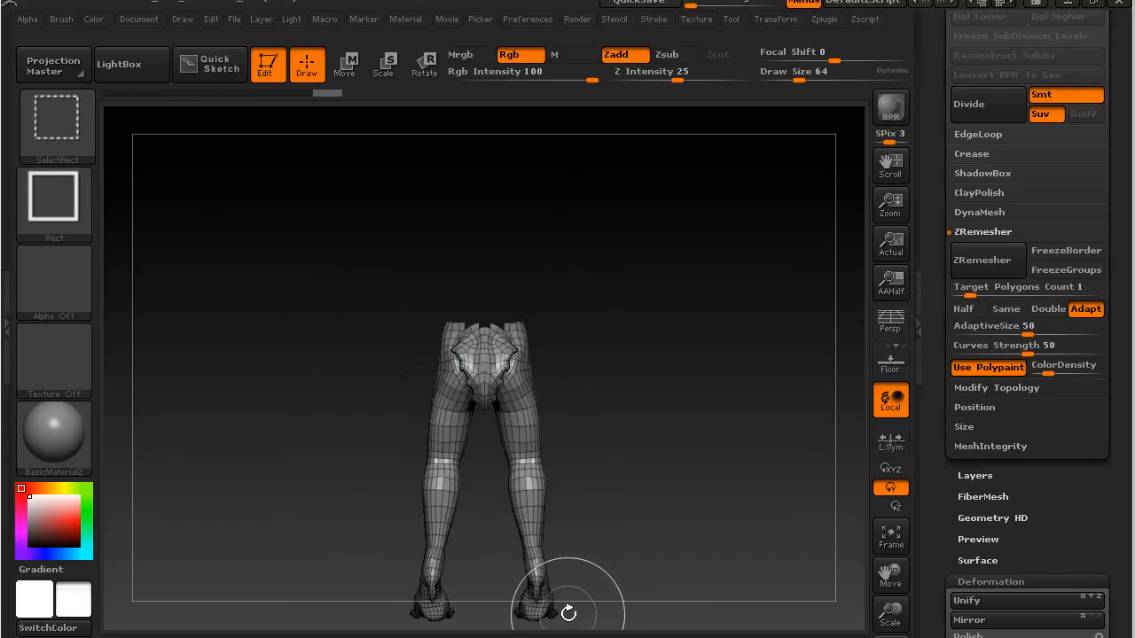
pyautogui.keyDown('ctrl'); pyautogui.keyDown('shift'); pyautogui.click(674, 583); pyautogui.keyUp('shift'); pyautogui.keyUp('ctrl')
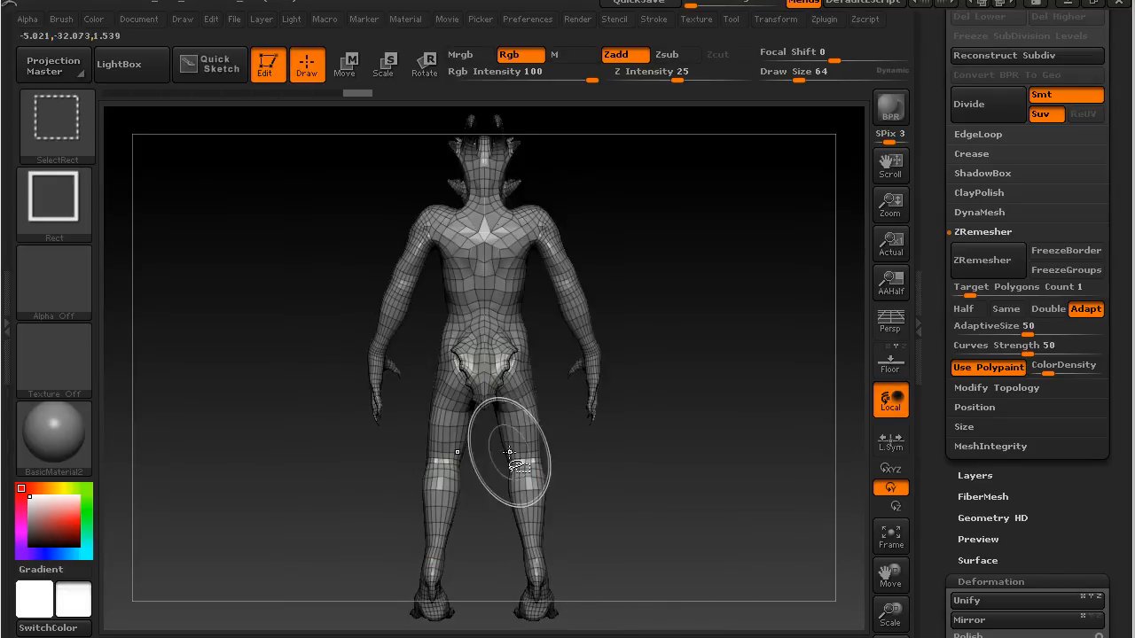
# Hide the hips and legs so only the creature's head, arms and upper torso stay visible.
pyautogui.keyDown('ctrl'); pyautogui.keyDown('shift'); pyautogui.moveTo(432, 312); pyautogui.dragTo(555, 631); pyautogui.keyUp('shift'); pyautogui.keyUp('ctrl')
pyautogui.keyDown('ctrl'); pyautogui.keyDown('alt'); pyautogui.keyDown('shift'); pyautogui.moveTo(492, 556); pyautogui.dragTo(631, 630); pyautogui.keyUp('shift'); pyautogui.keyUp('alt'); pyautogui.keyUp('ctrl')
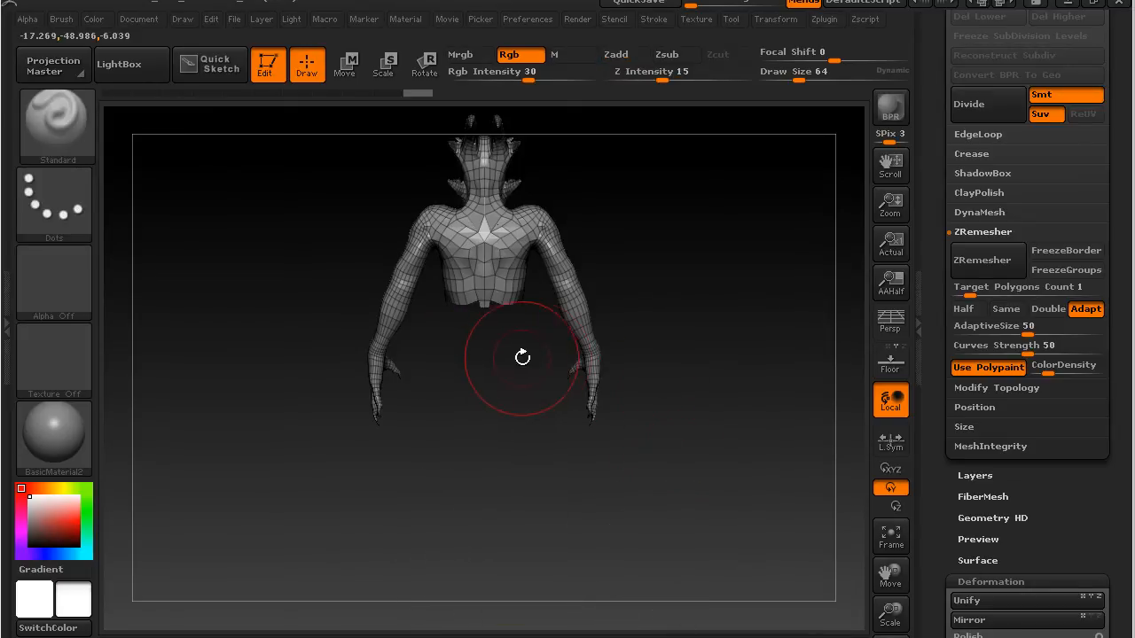
# Hide the protruding polygons at the middle of the lower back border to even out the torso's open edge.
pyautogui.keyDown('alt'); pyautogui.moveTo(517, 328); pyautogui.dragTo(692, 377); pyautogui.keyUp('alt')
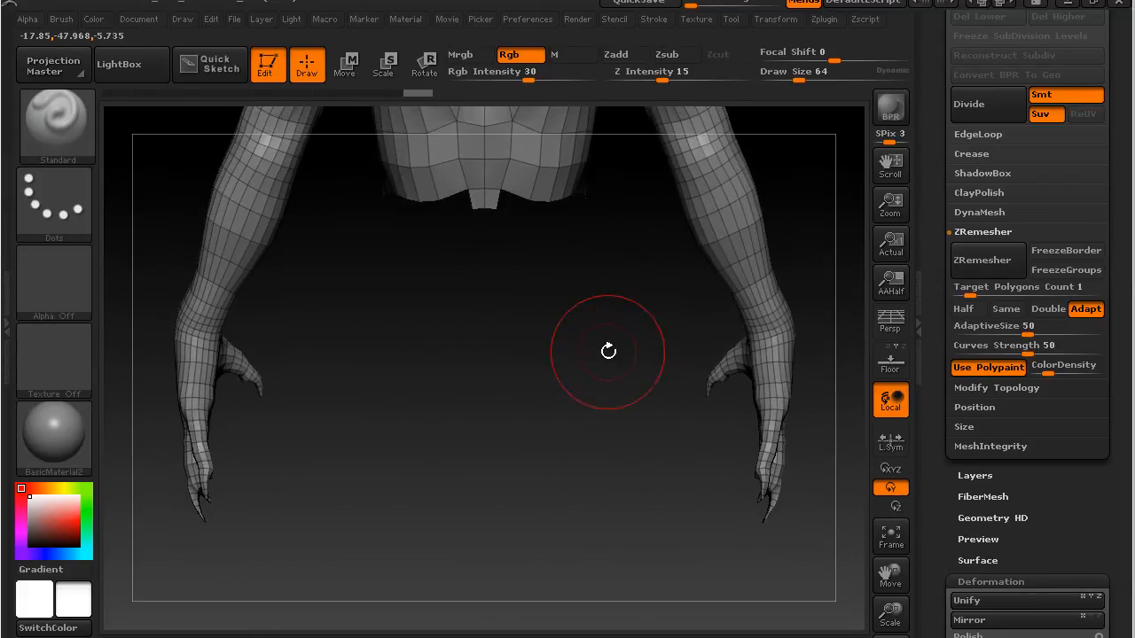
pyautogui.keyDown('alt'); pyautogui.moveTo(528, 295); pyautogui.dragTo(480, 474); pyautogui.keyUp('alt')
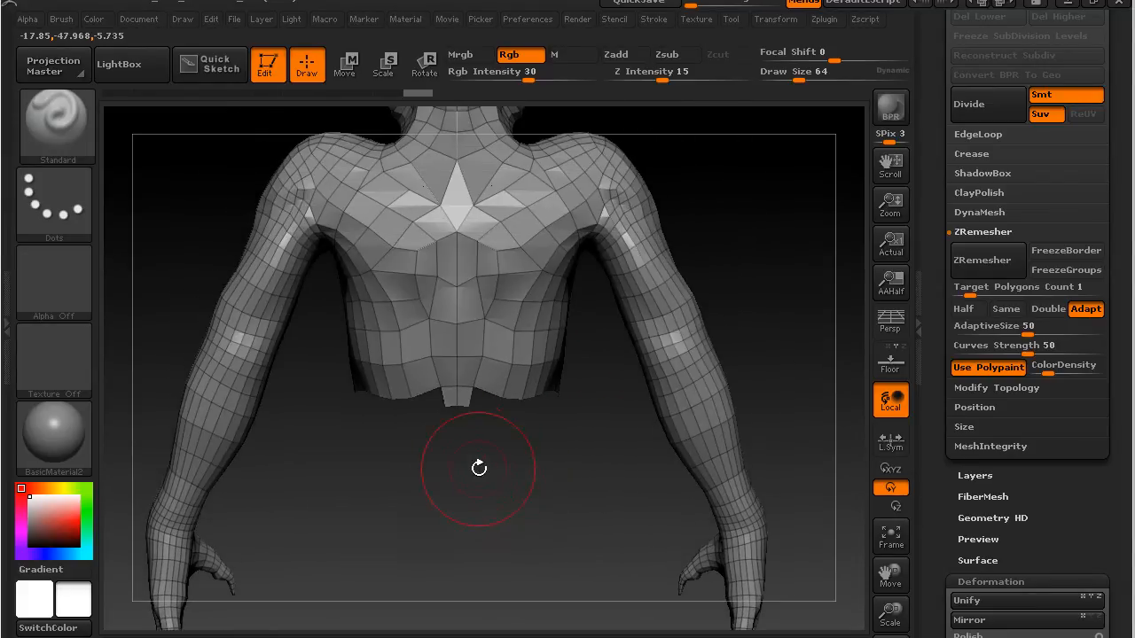
pyautogui.moveTo(706, 284)
pyautogui.mouseDown()
pyautogui.moveTo(747, 251)
pyautogui.moveTo(751, 290)
pyautogui.mouseUp()
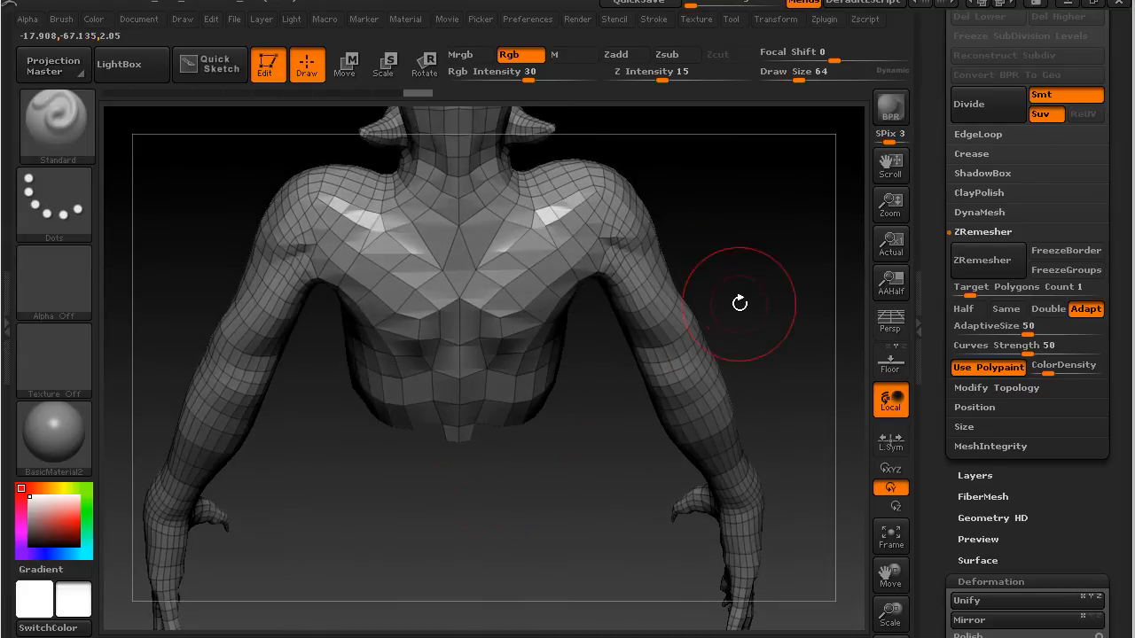
pyautogui.keyDown('ctrl'); pyautogui.keyDown('alt'); pyautogui.keyDown('shift'); pyautogui.moveTo(407, 540); pyautogui.dragTo(485, 433); pyautogui.keyUp('shift'); pyautogui.keyUp('alt'); pyautogui.keyUp('ctrl')
pyautogui.moveTo(400, 518)
pyautogui.mouseDown()
pyautogui.moveTo(532, 470)
pyautogui.moveTo(567, 435)
pyautogui.moveTo(493, 405)
pyautogui.moveTo(399, 408)
pyautogui.moveTo(195, 381)
pyautogui.moveTo(304, 277)
pyautogui.moveTo(151, 434)
pyautogui.moveTo(93, 447)
pyautogui.moveTo(230, 451)
pyautogui.moveTo(64, 417)
pyautogui.moveTo(172, 441)
pyautogui.moveTo(266, 435)
pyautogui.mouseUp()
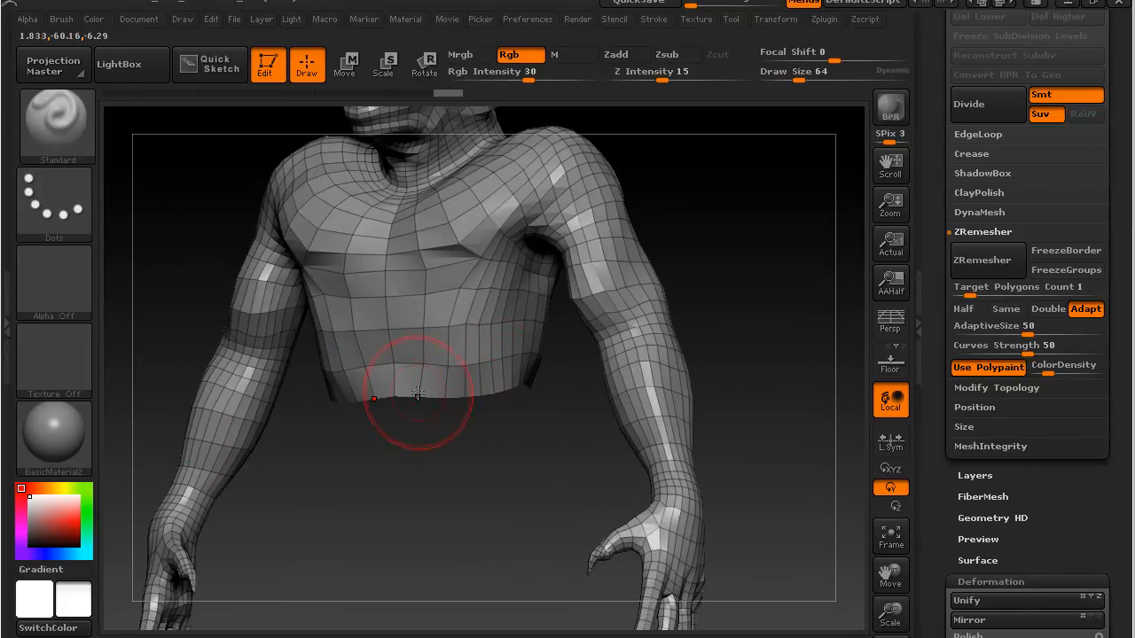
# Insert an edge loop along the open lower border of the visible torso.
pyautogui.click(981, 231)
pyautogui.click(975, 134)
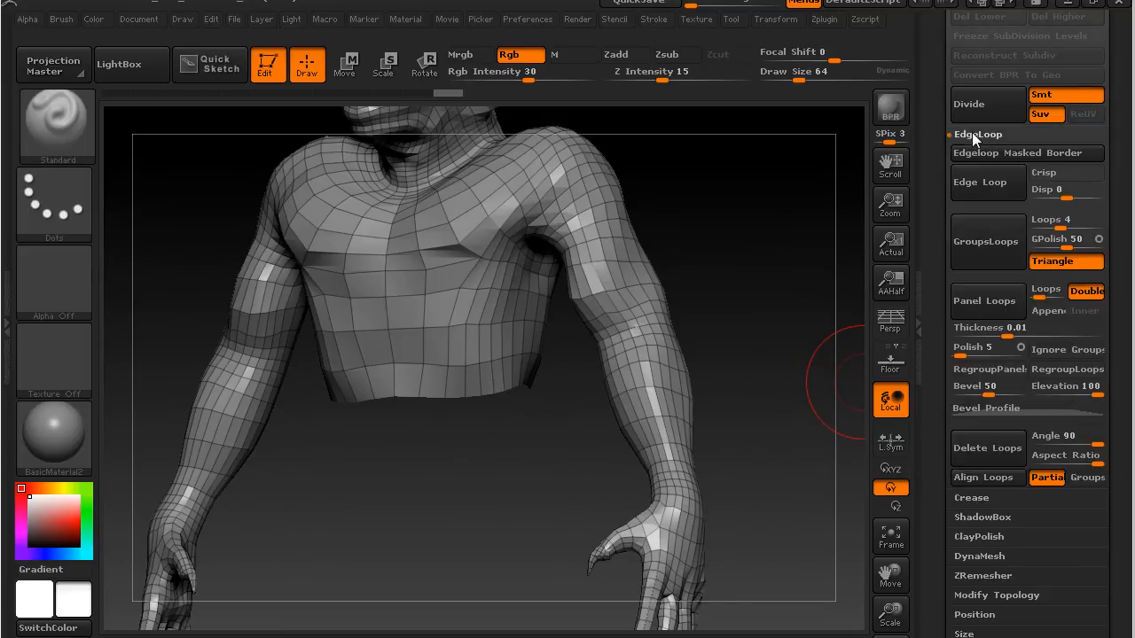
pyautogui.click(994, 188)
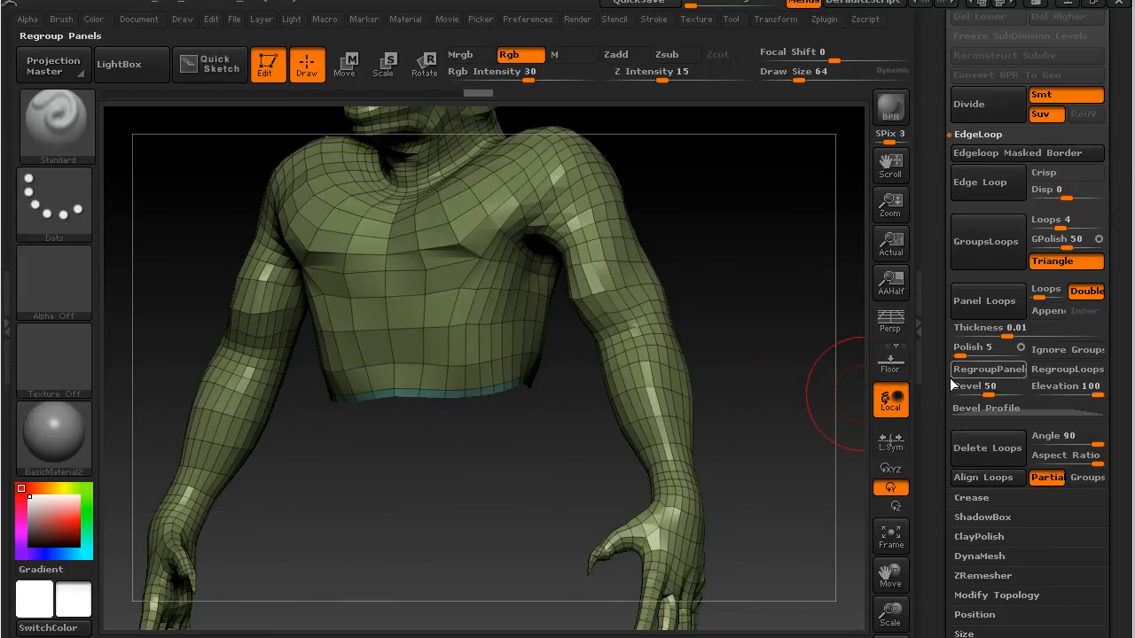
# Grow the visible area by one polygon row and insert a second edge loop along the new waist border.
pyautogui.moveTo(942, 391); pyautogui.dragTo(932, 244)
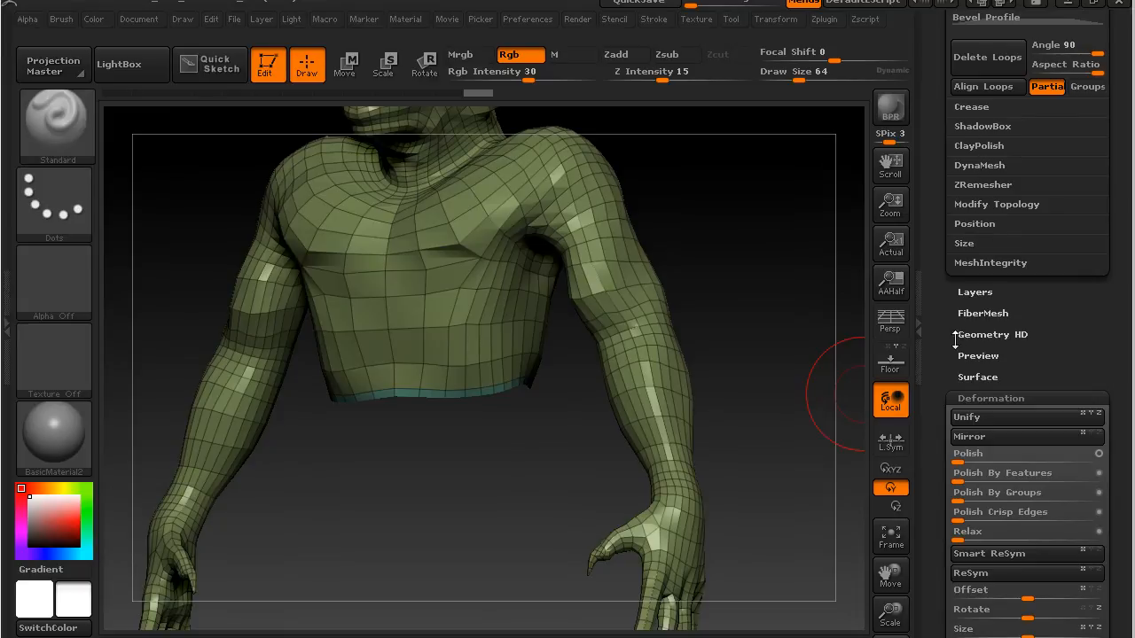
pyautogui.click(975, 399)
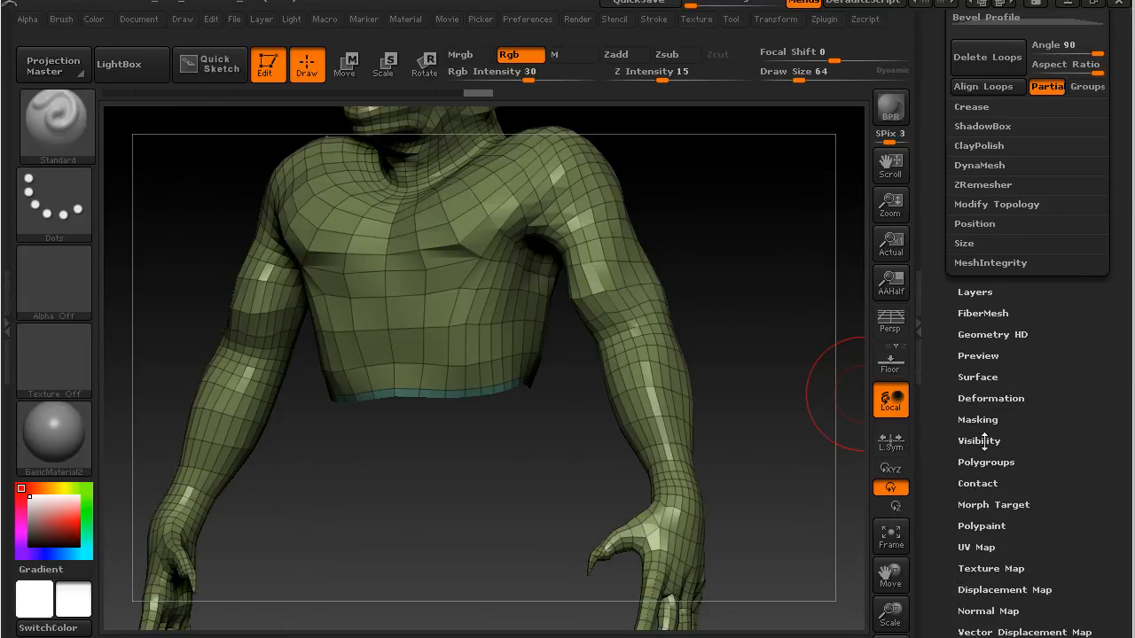
pyautogui.click(980, 441)
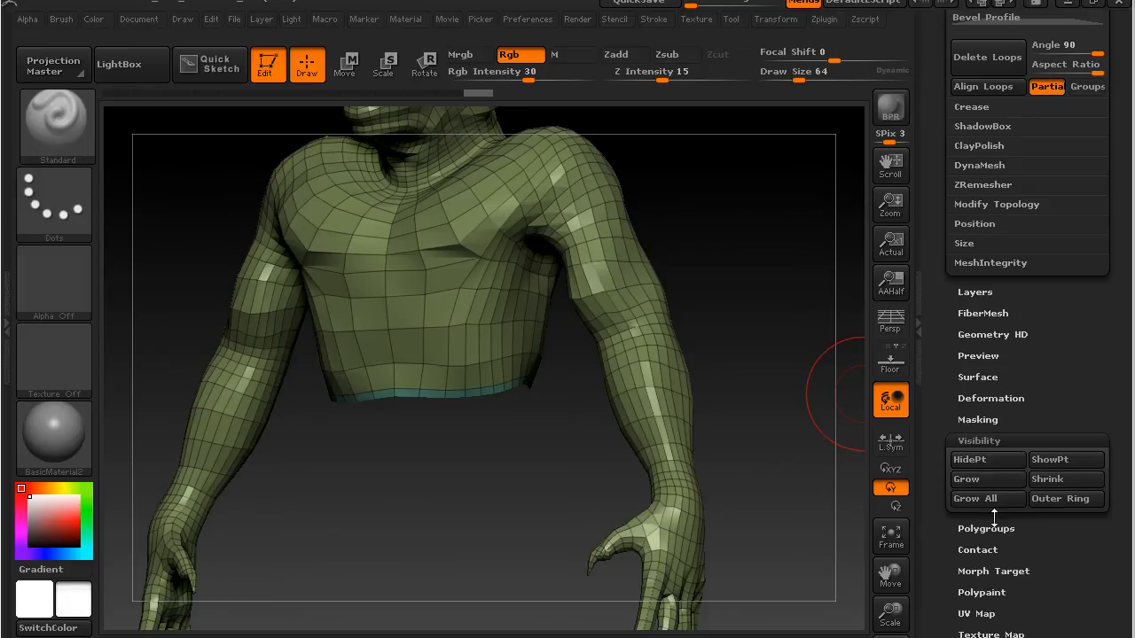
pyautogui.click(988, 478)
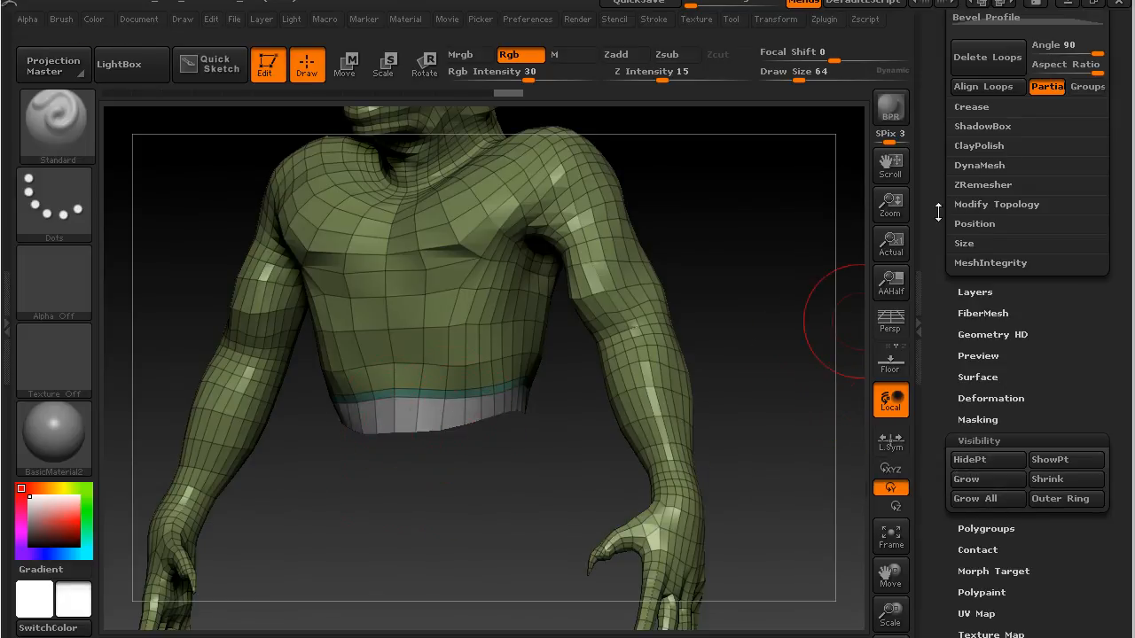
pyautogui.moveTo(939, 70); pyautogui.dragTo(946, 197)
pyautogui.click(989, 117)
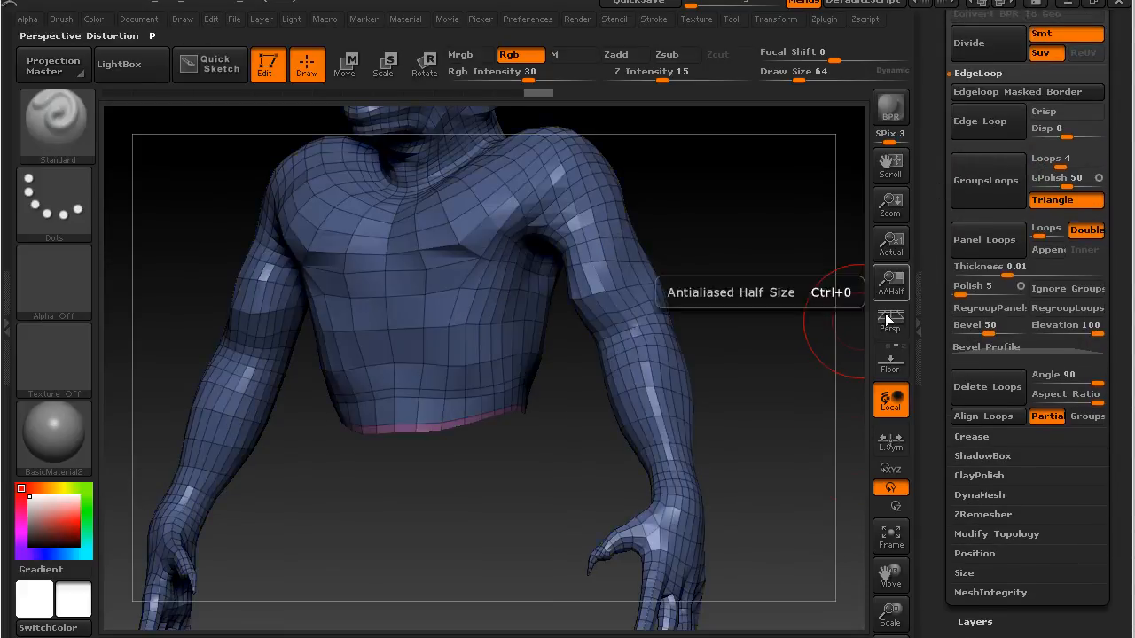
# Extend the visible torso by another polygon row and add a third edge loop at its lower border.
pyautogui.moveTo(944, 503); pyautogui.dragTo(938, 383)
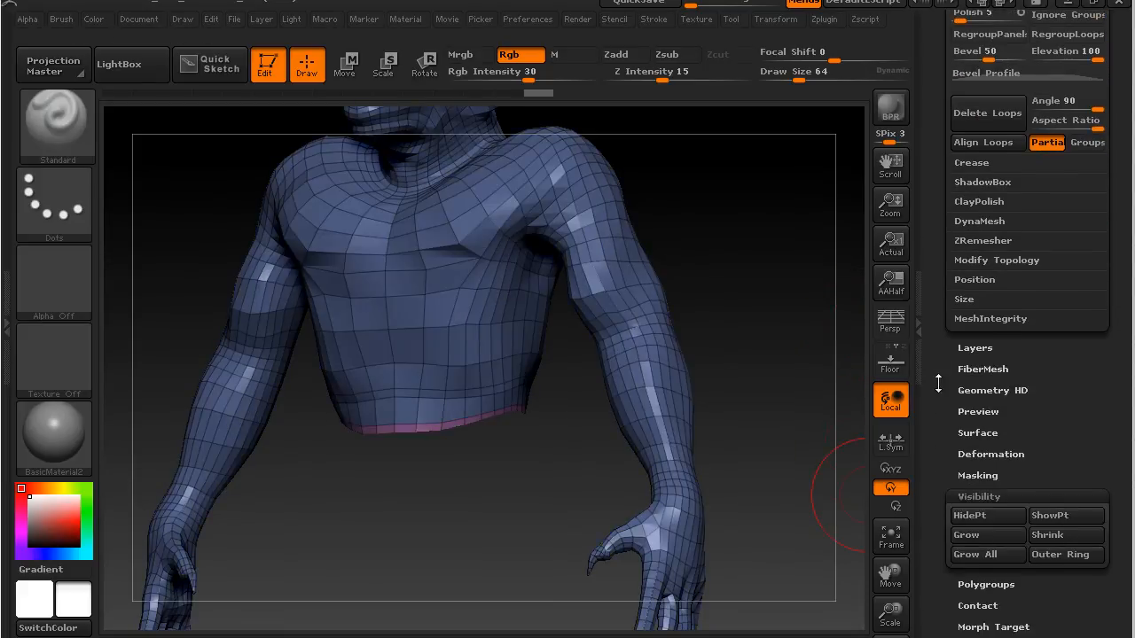
pyautogui.click(985, 533)
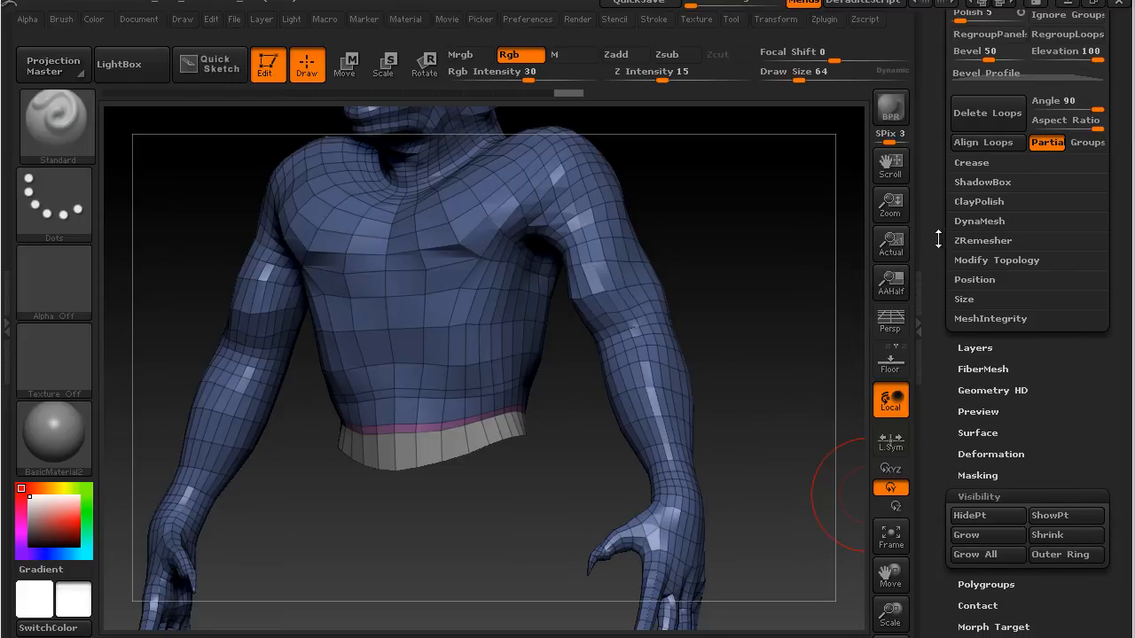
pyautogui.scroll(5, 962, 231)
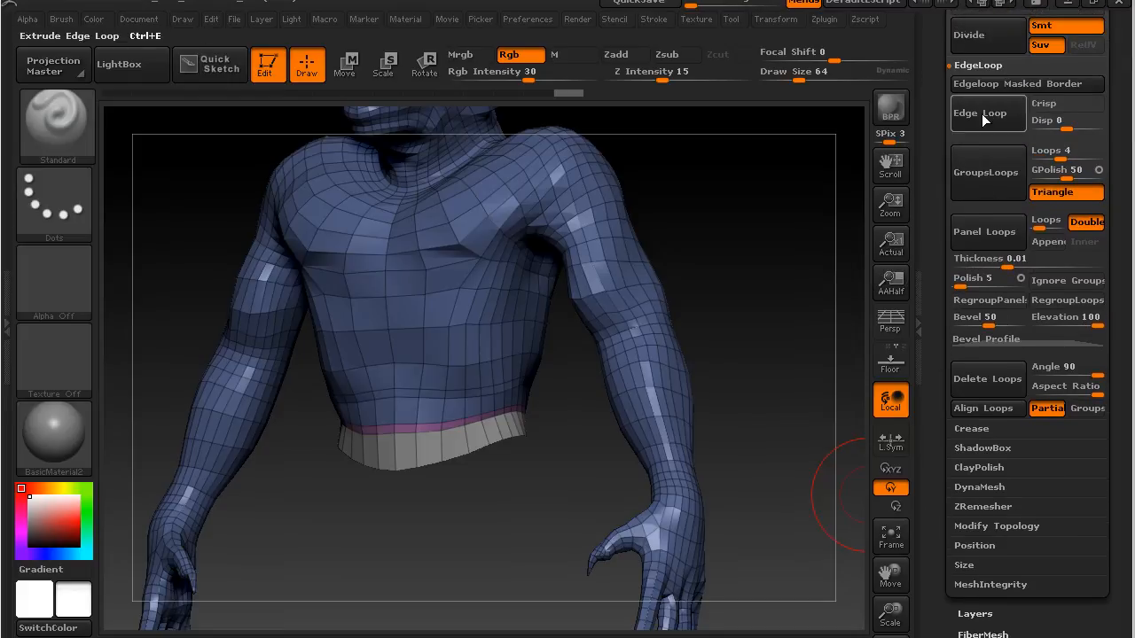
pyautogui.click(981, 113)
# Unhide the creature's whole body and face the torso from the front.
pyautogui.press('ctrl')
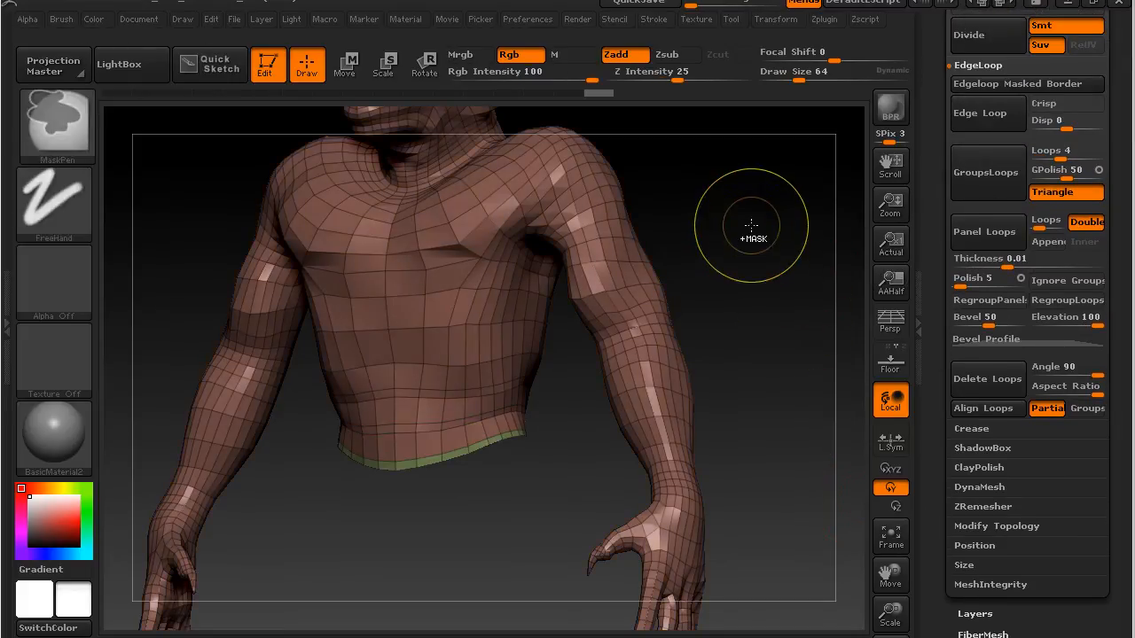
pyautogui.keyDown('ctrl'); pyautogui.keyDown('shift'); pyautogui.moveTo(760, 186); pyautogui.dragTo(771, 175); pyautogui.keyUp('shift'); pyautogui.keyUp('ctrl')
pyautogui.keyDown('ctrl'); pyautogui.keyDown('shift'); pyautogui.click(775, 189); pyautogui.keyUp('shift'); pyautogui.keyUp('ctrl')
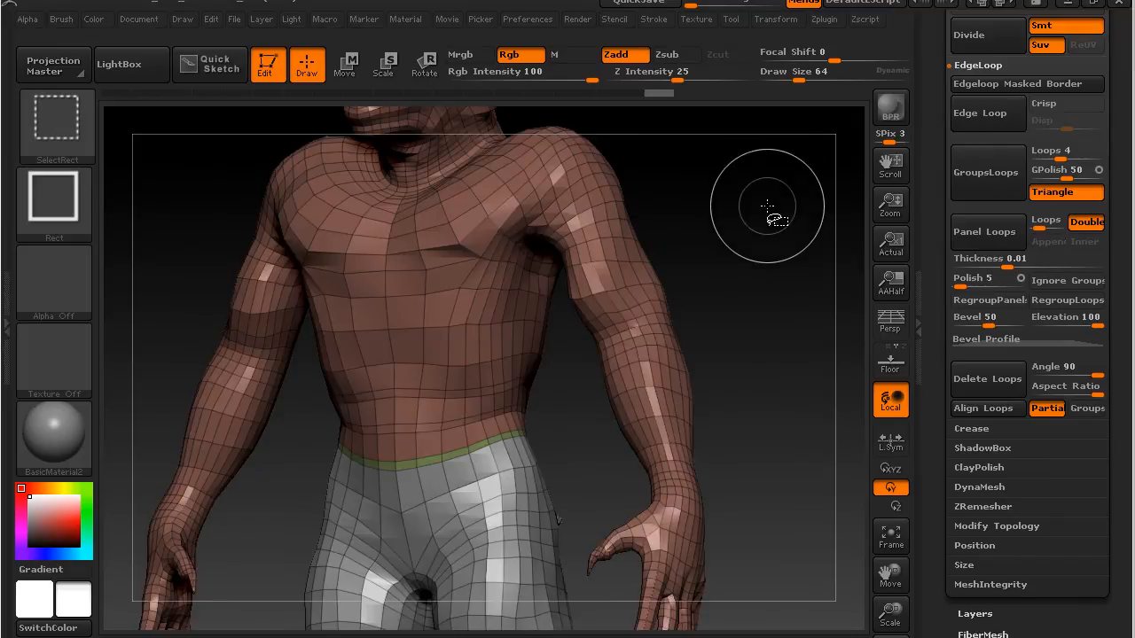
pyautogui.moveTo(772, 291)
pyautogui.mouseDown()
pyautogui.moveTo(811, 288)
pyautogui.moveTo(795, 291)
pyautogui.mouseUp()
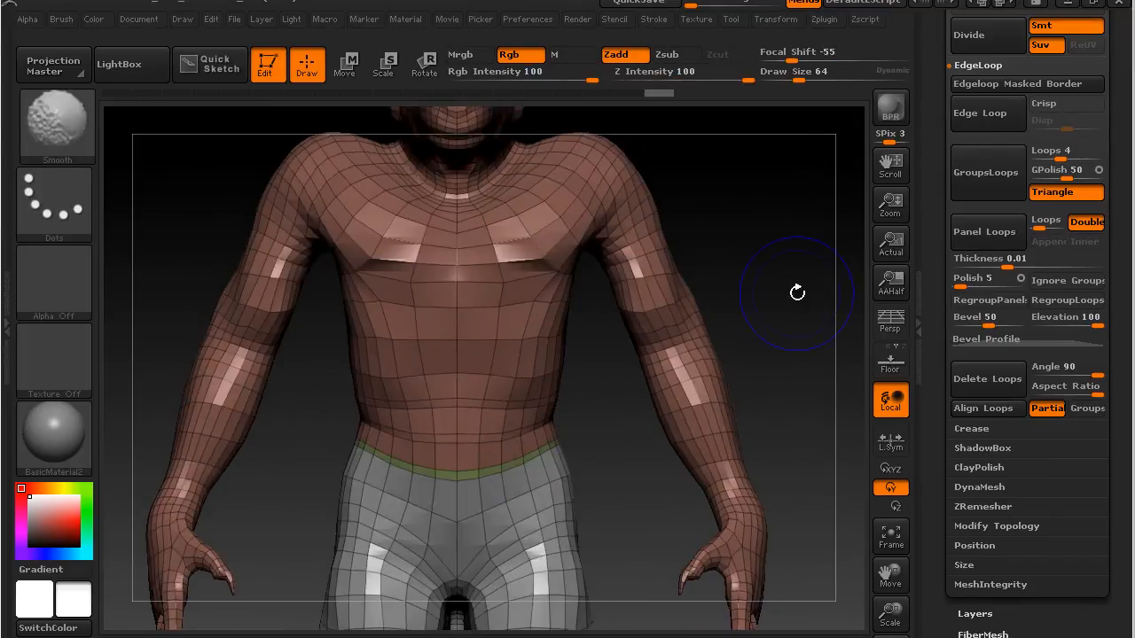
# Mask the waist around the new loops on the front and back, and invert the mask to protect the rest.
pyautogui.press('ctrl')
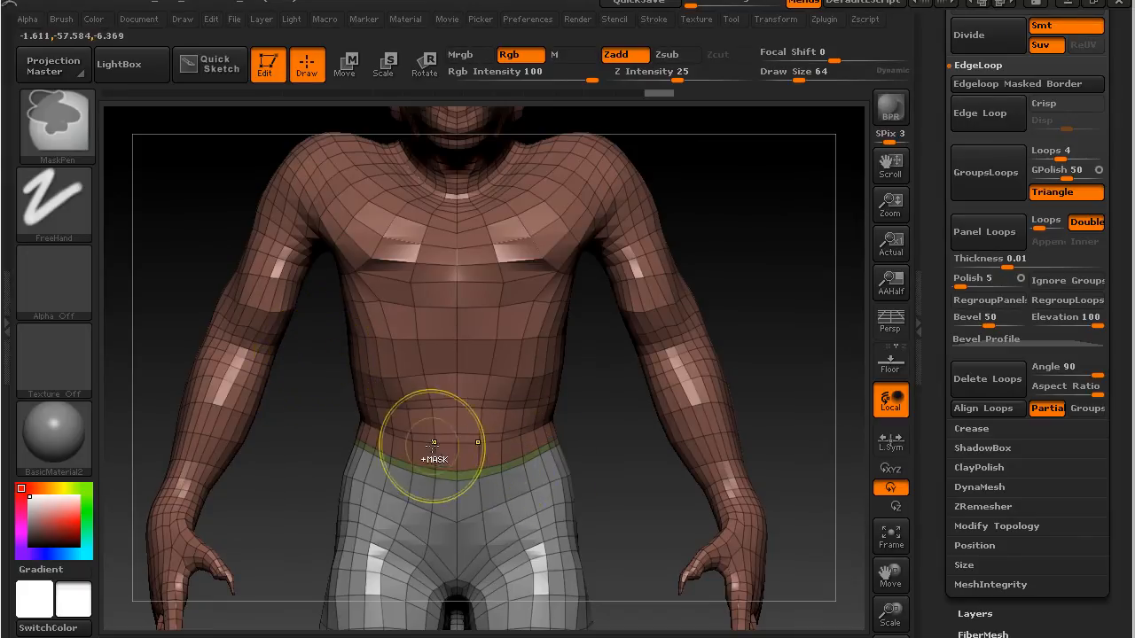
pyautogui.hotkey('ctrl', 'shift')
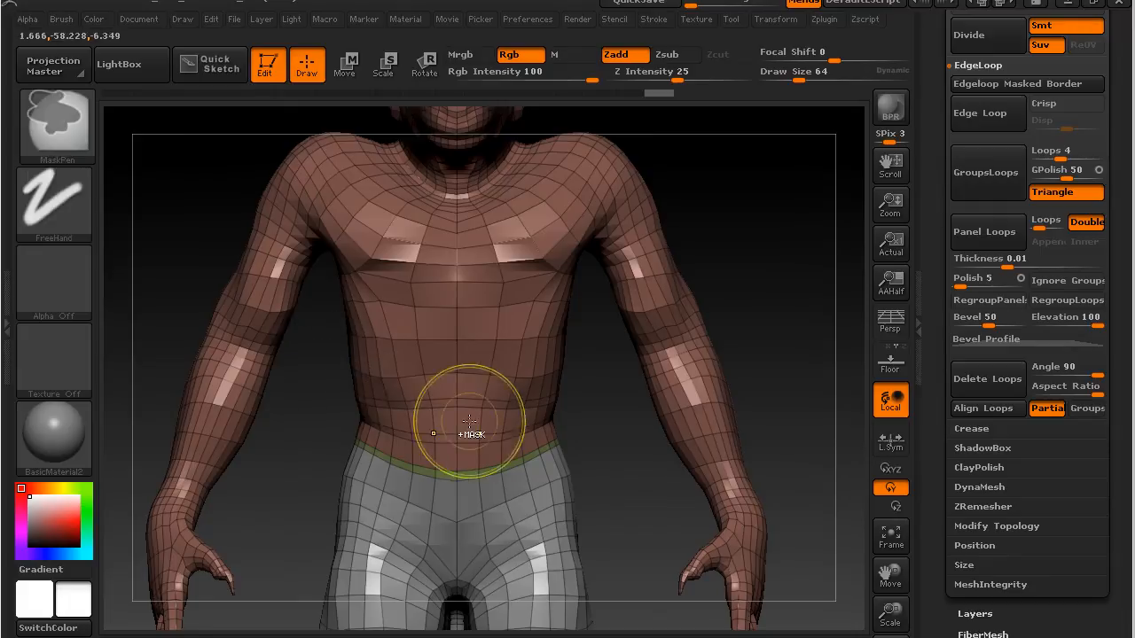
pyautogui.moveTo(529, 442)
pyautogui.keyDown('ctrl'); pyautogui.mouseDown()
pyautogui.moveTo(493, 464)
pyautogui.moveTo(458, 456)
pyautogui.mouseUp(); pyautogui.keyUp('ctrl')
pyautogui.moveTo(466, 390)
pyautogui.keyDown('ctrl'); pyautogui.mouseDown()
pyautogui.moveTo(519, 359)
pyautogui.moveTo(545, 400)
pyautogui.mouseUp(); pyautogui.keyUp('ctrl')
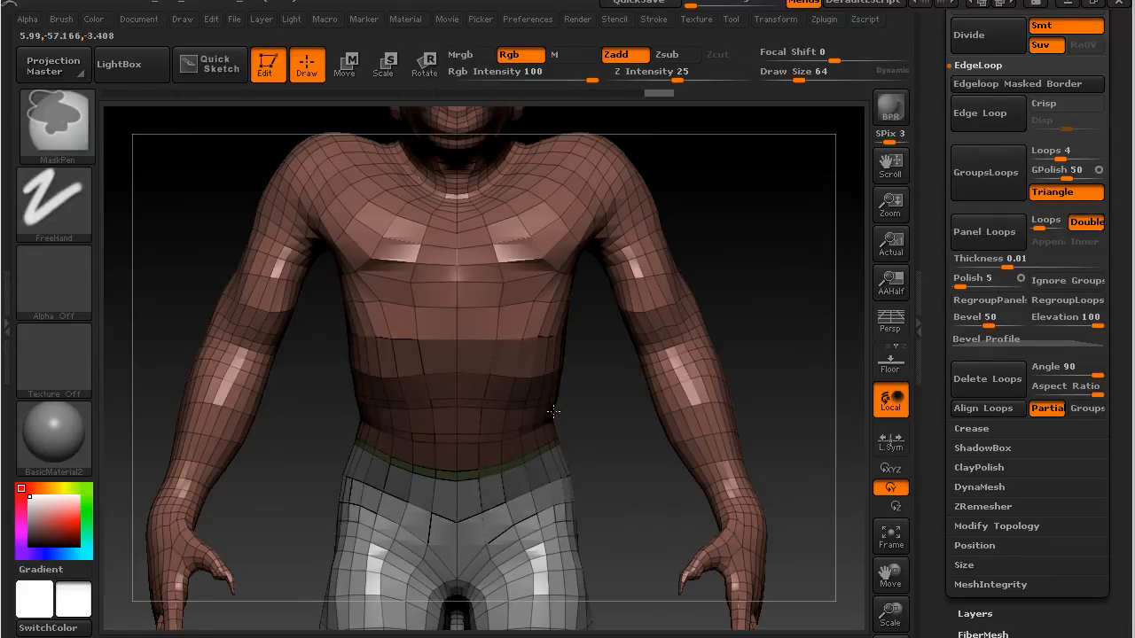
pyautogui.moveTo(633, 473); pyautogui.dragTo(457, 475)
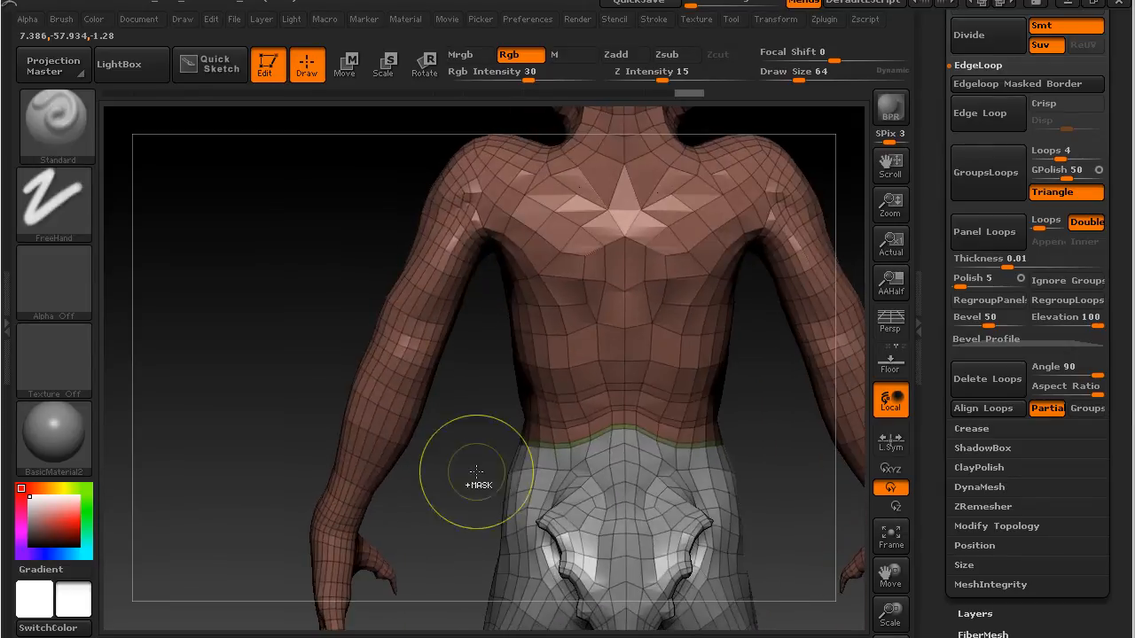
pyautogui.keyDown('ctrl'); pyautogui.moveTo(653, 456); pyautogui.dragTo(544, 393); pyautogui.keyUp('ctrl')
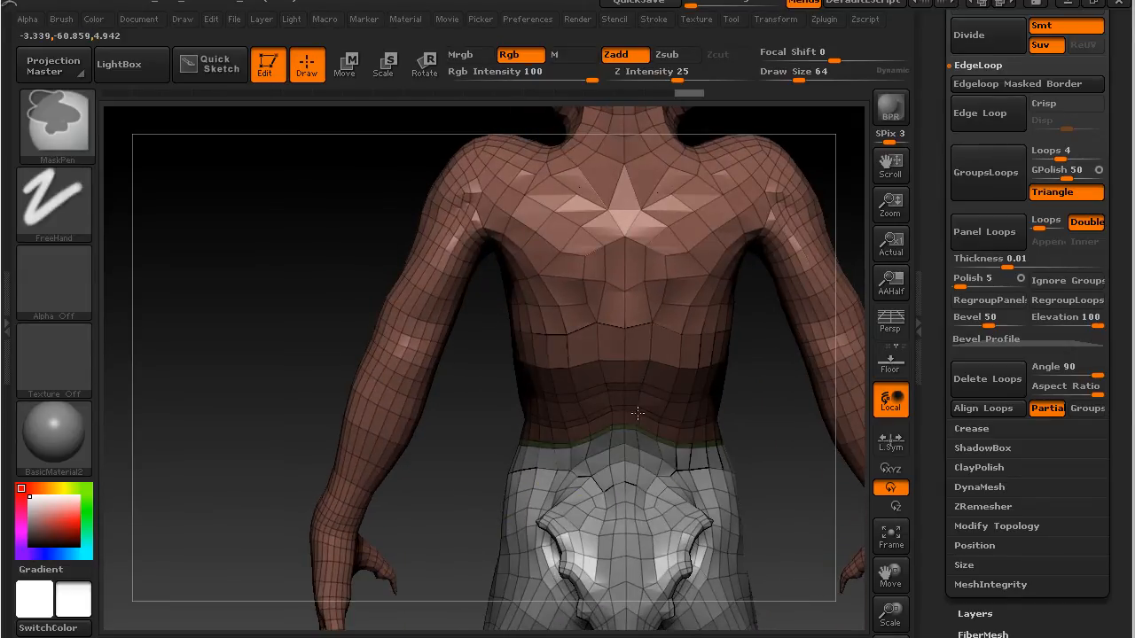
pyautogui.moveTo(694, 405)
pyautogui.keyDown('ctrl'); pyautogui.mouseDown()
pyautogui.moveTo(712, 433)
pyautogui.moveTo(732, 431)
pyautogui.mouseUp(); pyautogui.keyUp('ctrl')
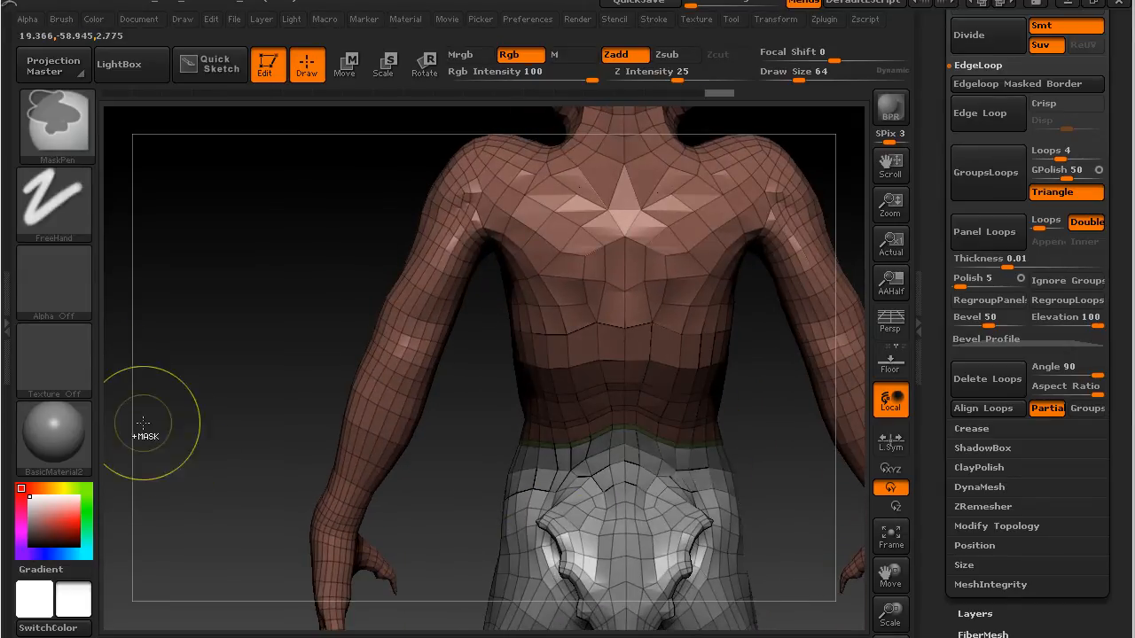
pyautogui.keyDown('ctrl'); pyautogui.click(272, 289); pyautogui.keyUp('ctrl')
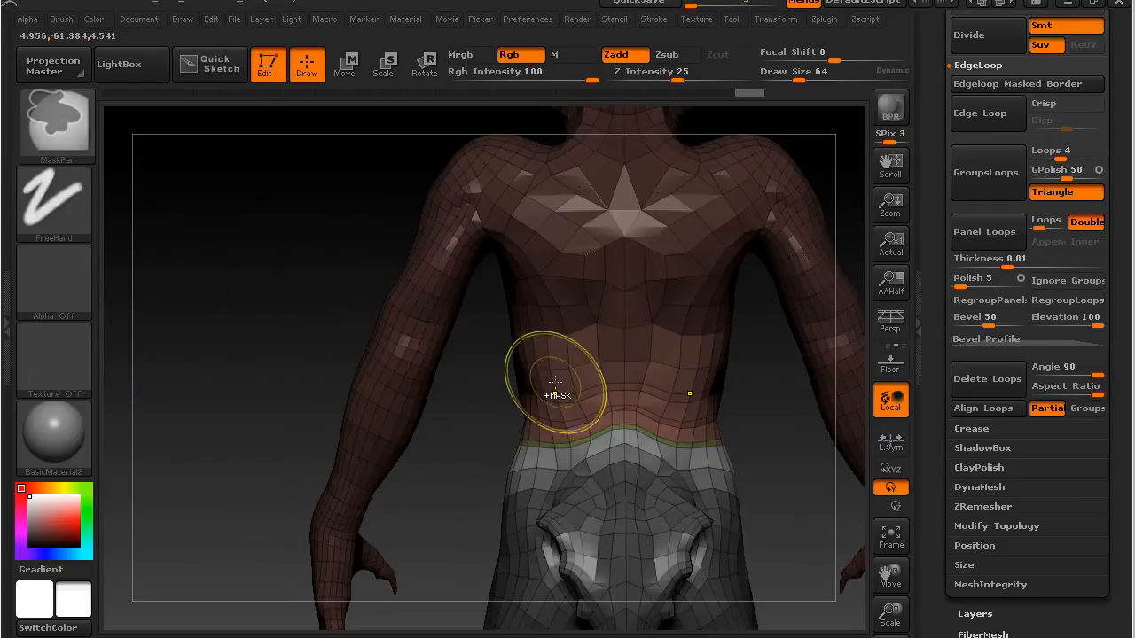
# Relax the unmasked waist with the Relax deformation to even out the spacing of the new loops.
pyautogui.moveTo(342, 393)
pyautogui.mouseDown()
pyautogui.moveTo(362, 299)
pyautogui.moveTo(426, 293)
pyautogui.mouseUp()
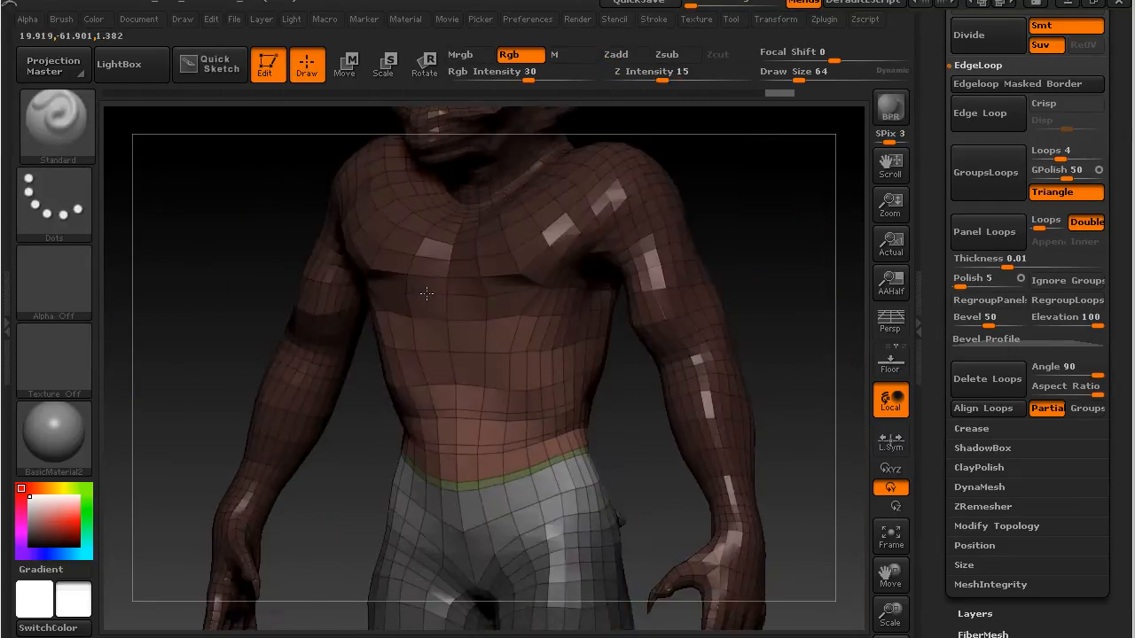
pyautogui.press('shift')
pyautogui.moveTo(928, 379); pyautogui.dragTo(918, 237)
pyautogui.click(990, 315)
pyautogui.moveTo(967, 107); pyautogui.dragTo(962, 109)
pyautogui.moveTo(842, 233)
pyautogui.mouseDown()
pyautogui.moveTo(693, 245)
pyautogui.moveTo(798, 235)
pyautogui.moveTo(780, 290)
pyautogui.mouseUp()
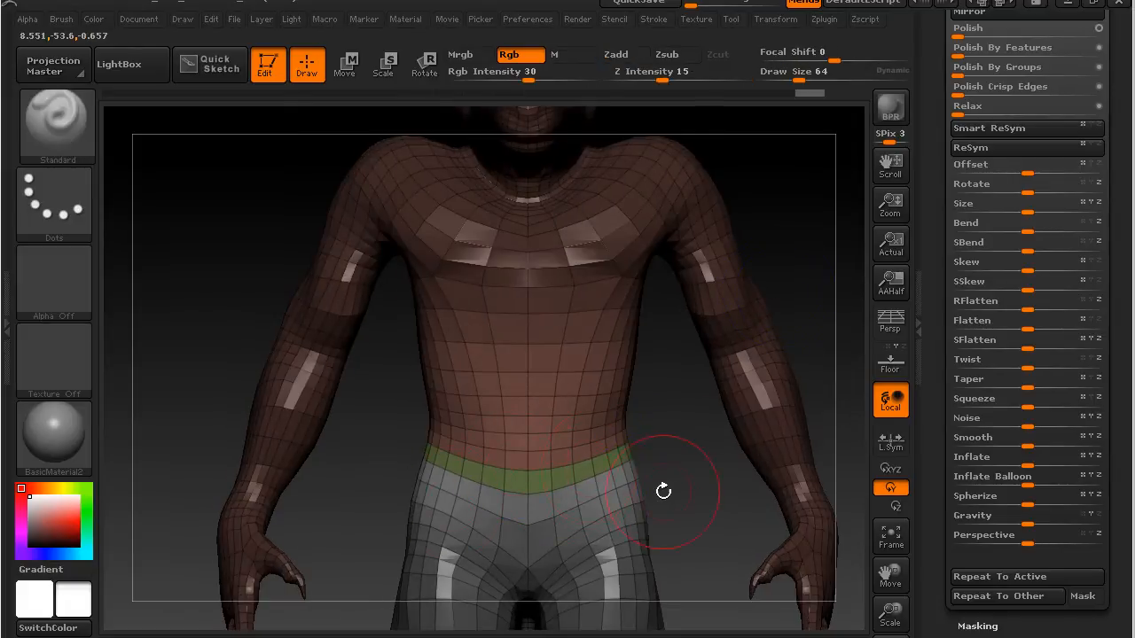
# Clear the mask from the creature's body.
pyautogui.press('ctrl')
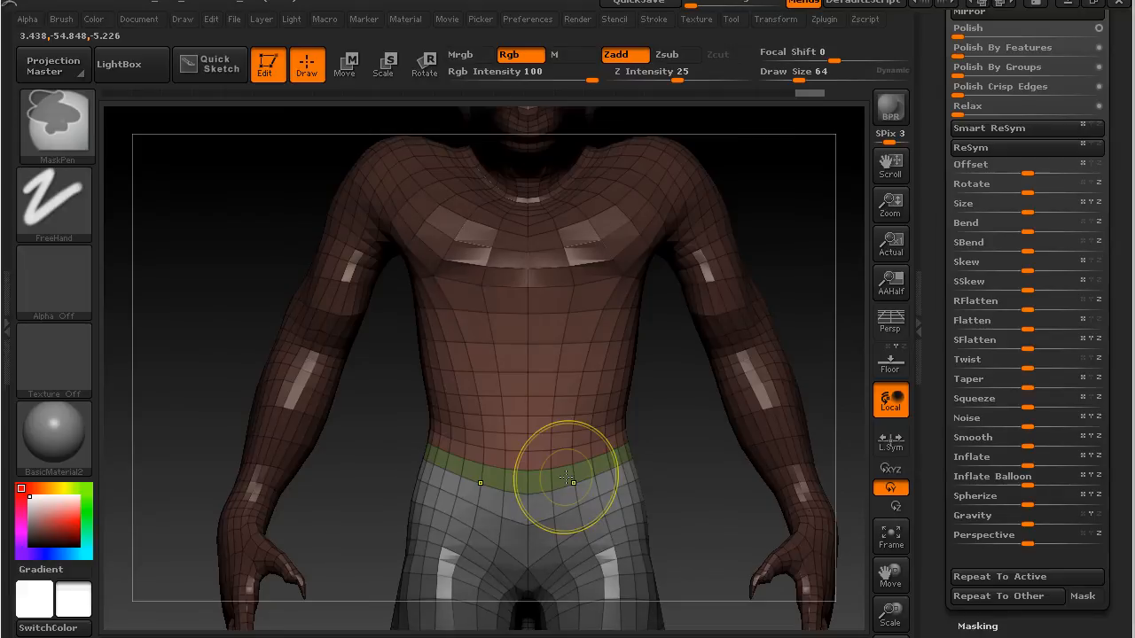
pyautogui.keyDown('ctrl'); pyautogui.click(669, 412); pyautogui.keyUp('ctrl')
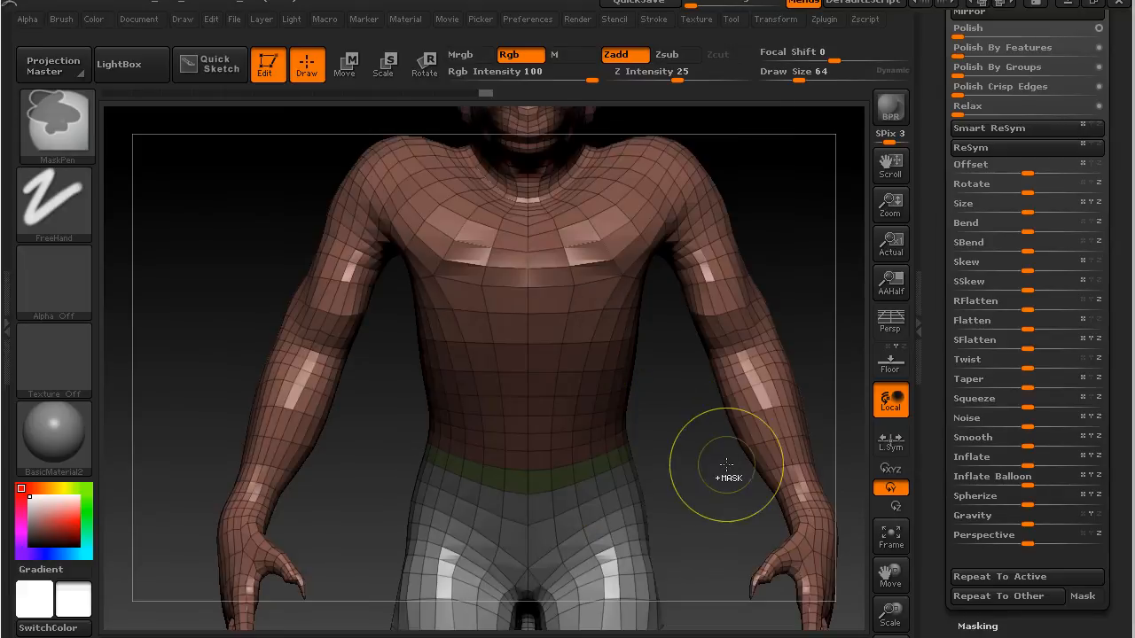
pyautogui.keyDown('ctrl'); pyautogui.click(802, 250); pyautogui.keyUp('ctrl')
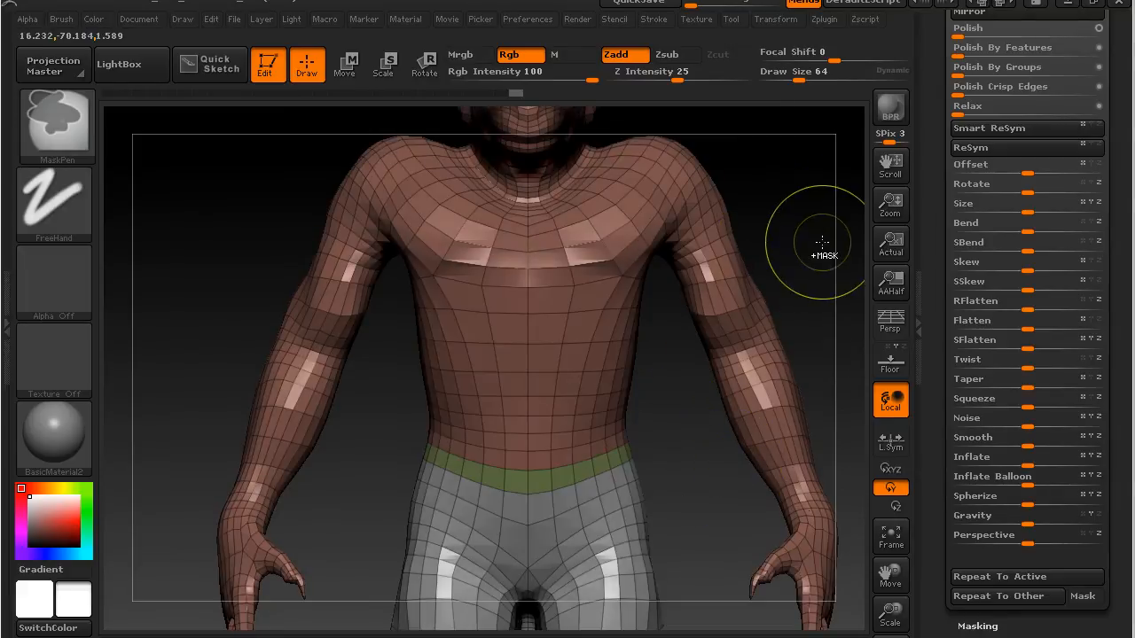
# Isolate the green polygroup band at the waist and grow its visibility by one polygon row above and below.
pyautogui.keyDown('ctrl'); pyautogui.keyDown('shift'); pyautogui.click(564, 480); pyautogui.keyUp('shift'); pyautogui.keyUp('ctrl')
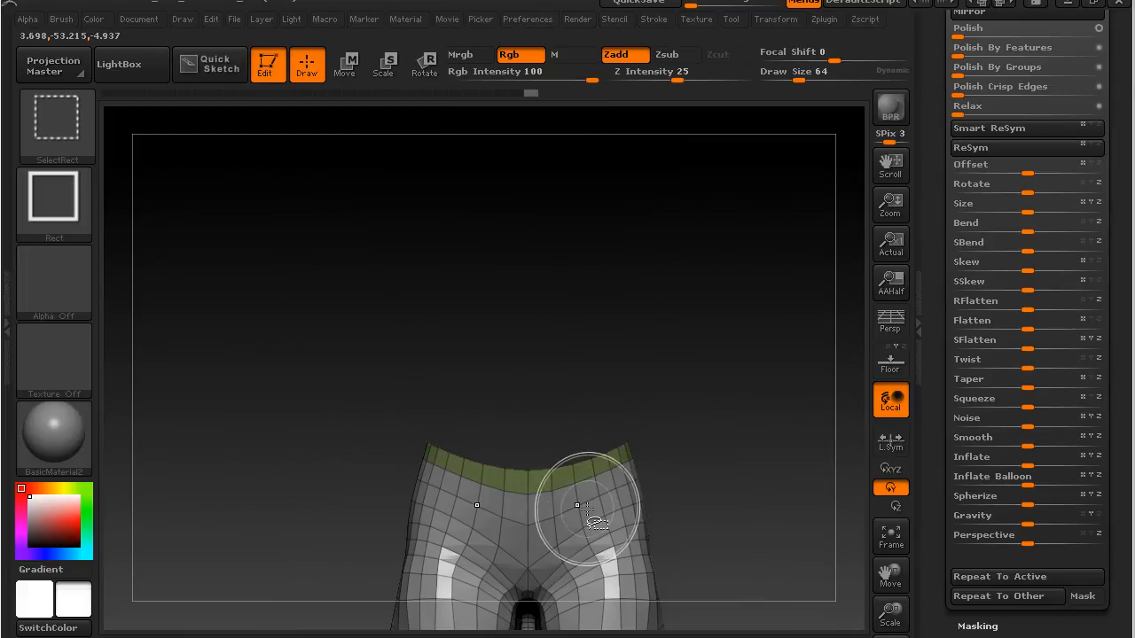
pyautogui.keyDown('ctrl'); pyautogui.keyDown('shift'); pyautogui.click(578, 505); pyautogui.keyUp('shift'); pyautogui.keyUp('ctrl')
pyautogui.scroll(5, 929, 119)
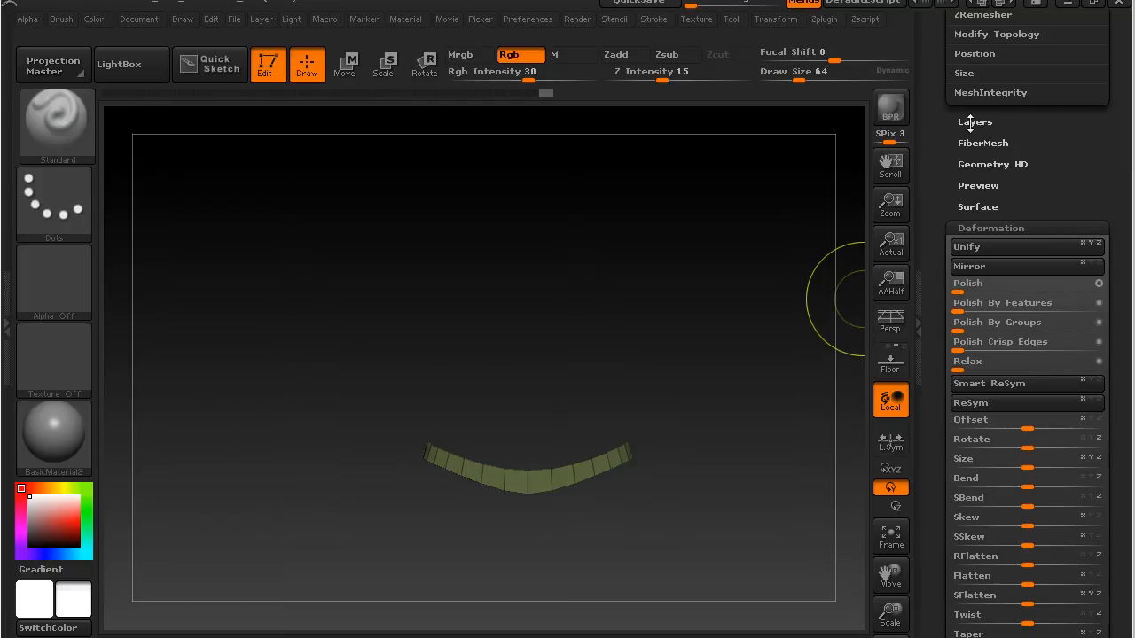
pyautogui.scroll(1, 936, 113)
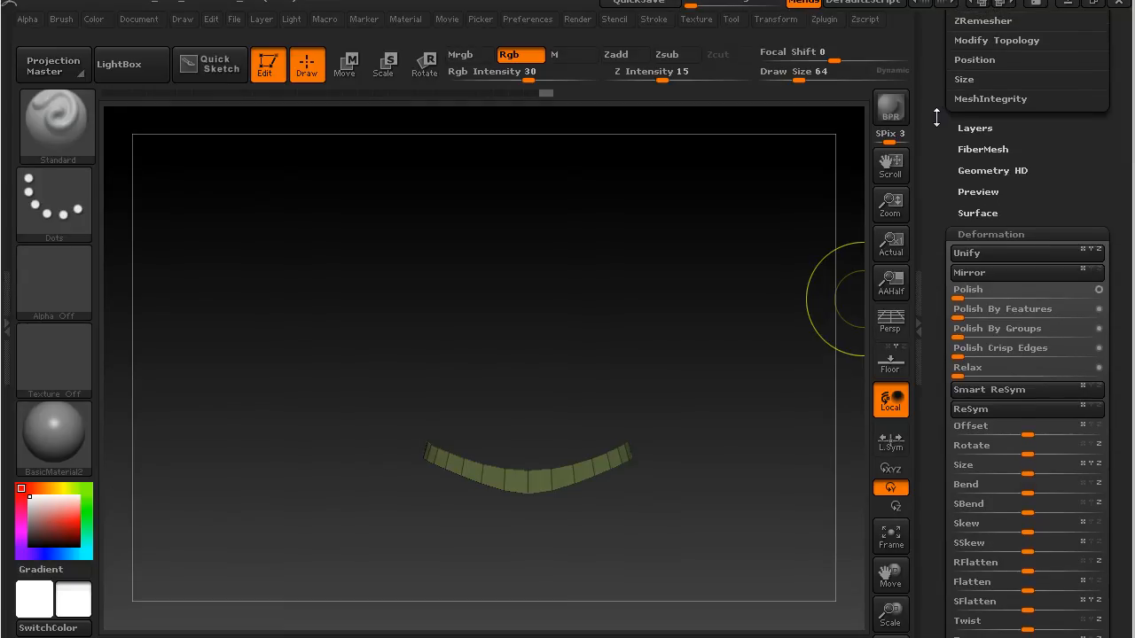
pyautogui.hotkey('ctrl', 'shift', 'x')
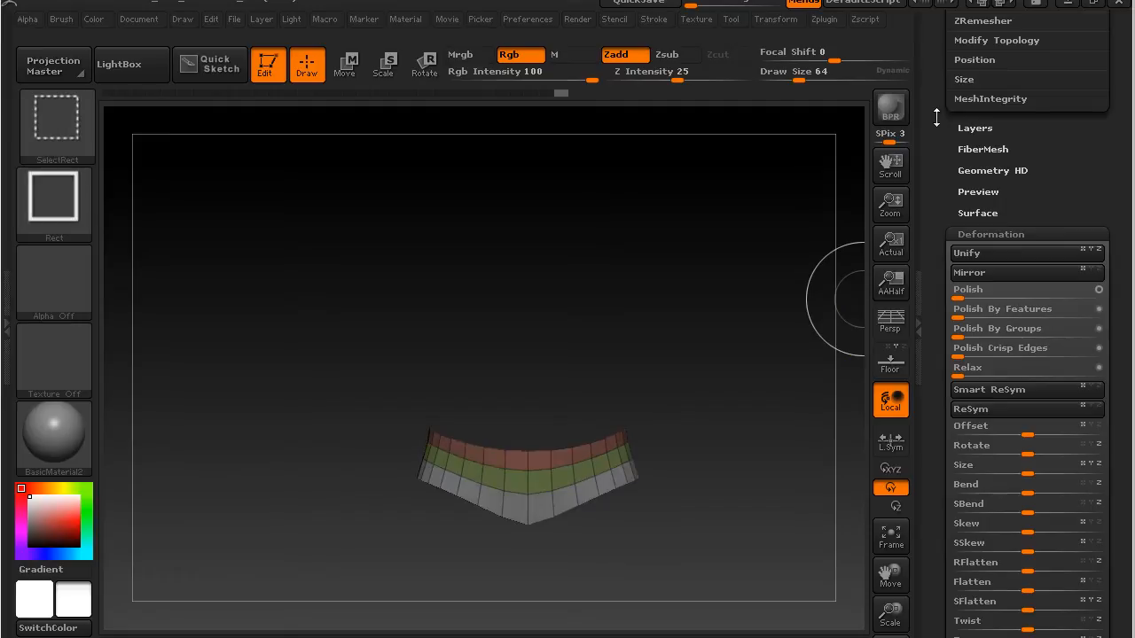
pyautogui.scroll(10, 934, 86)
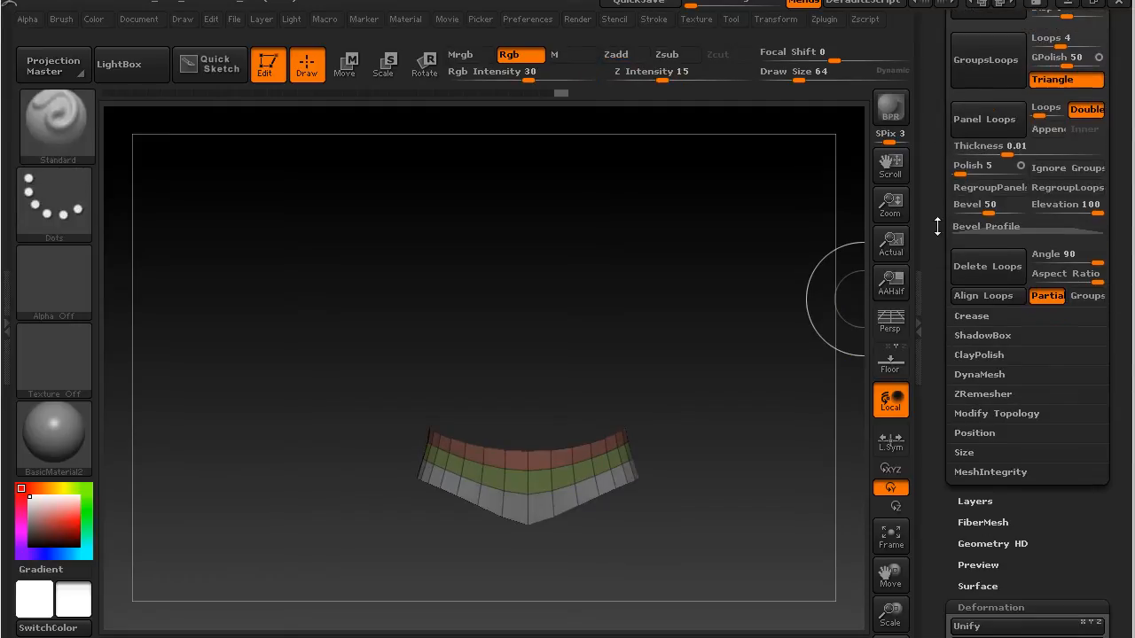
pyautogui.scroll(4, 939, 235)
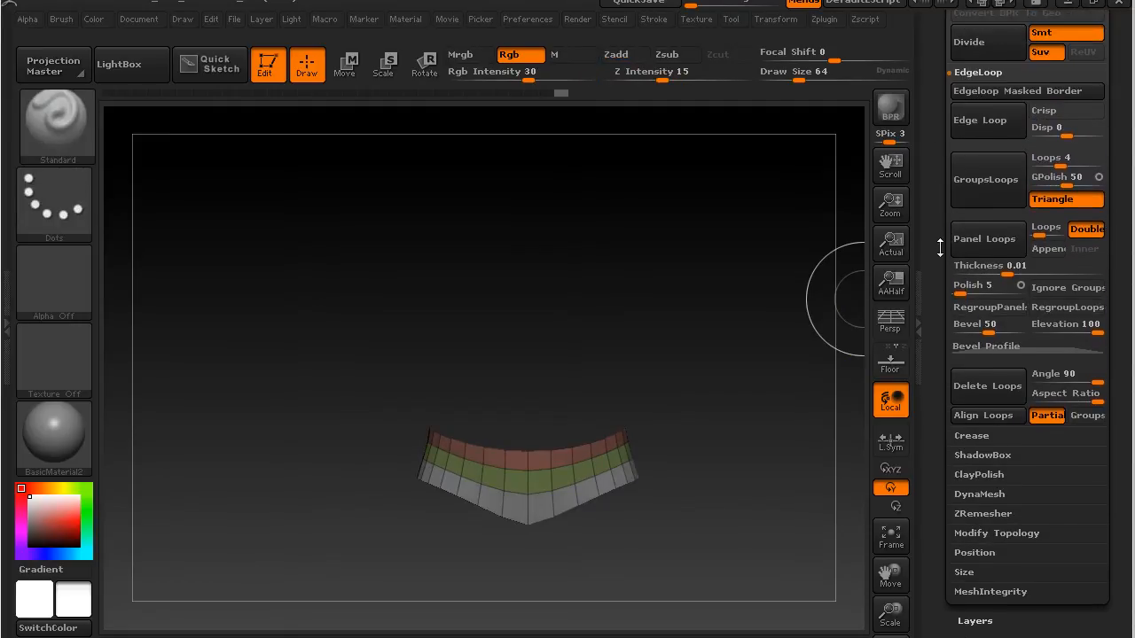
# Add an edge loop around the isolated waist band, then grow its visibility by one row and add a second edge loop.
pyautogui.click(982, 115)
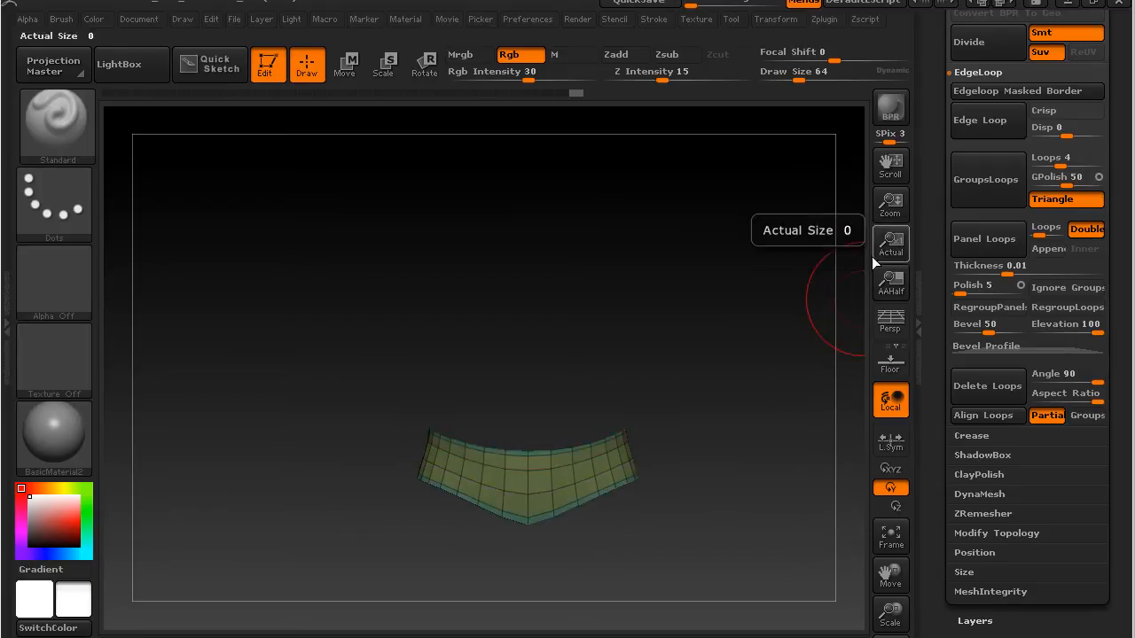
pyautogui.press('ctrl')
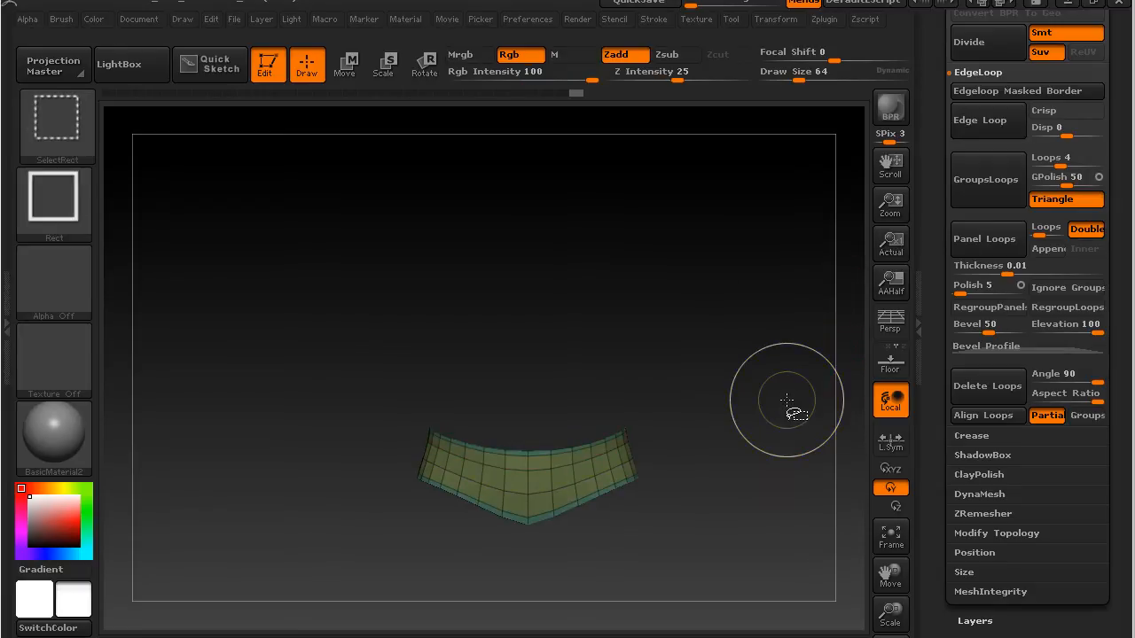
pyautogui.keyDown('ctrl'); pyautogui.keyDown('shift'); pyautogui.click(789, 408); pyautogui.keyUp('shift'); pyautogui.keyUp('ctrl')
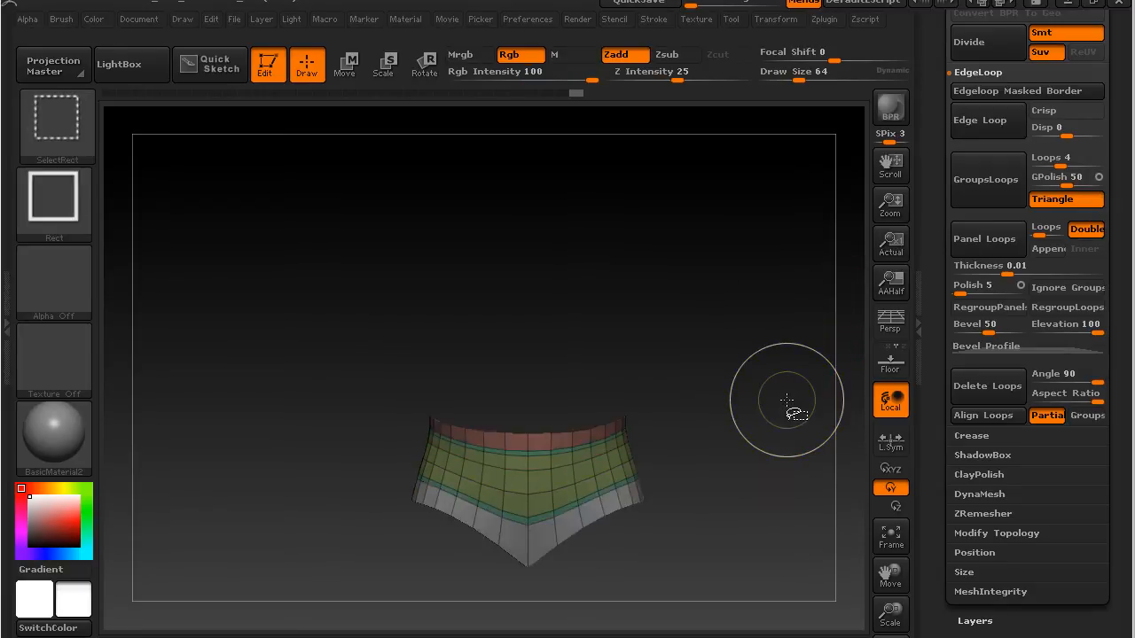
pyautogui.click(980, 126)
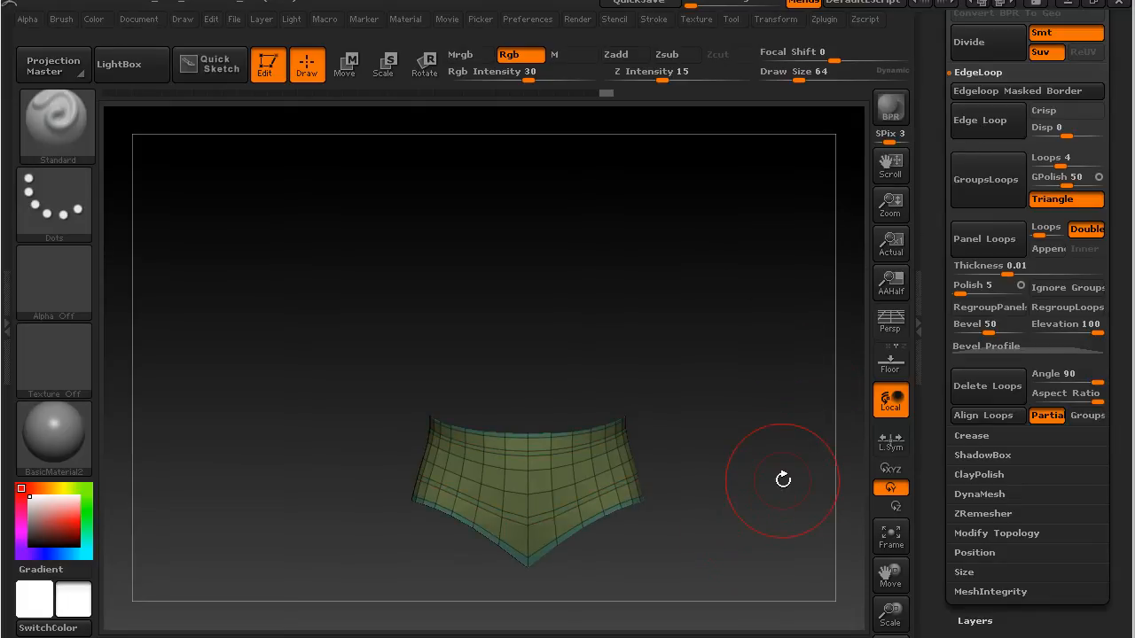
pyautogui.keyDown('ctrl'); pyautogui.keyDown('shift'); pyautogui.click(215, 364); pyautogui.keyUp('shift'); pyautogui.keyUp('ctrl')
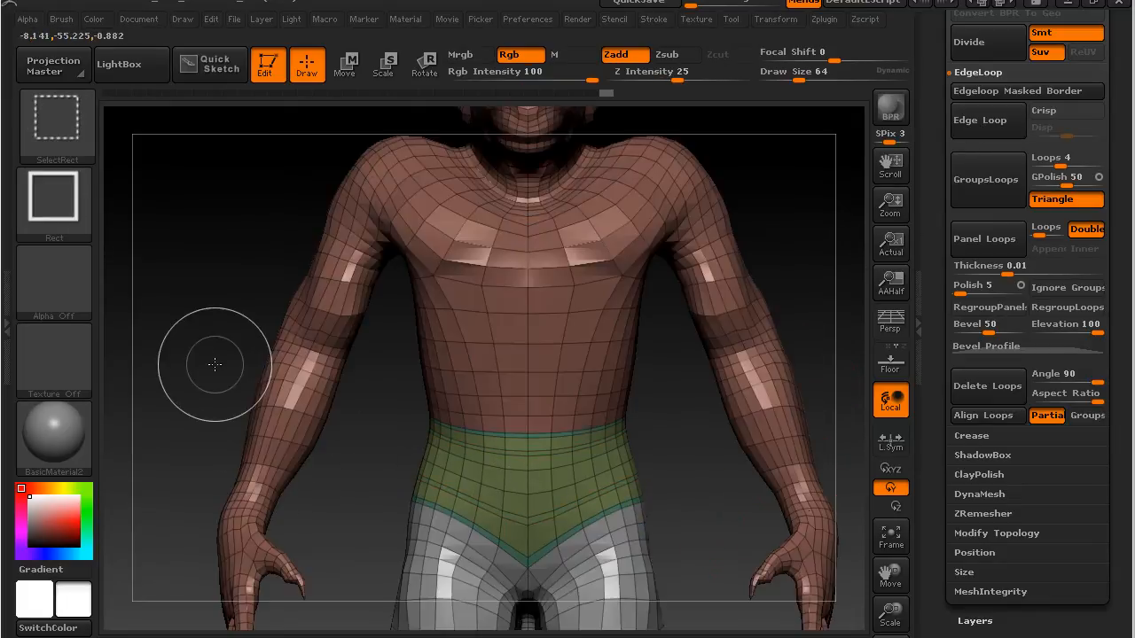
# Mask the green waist polygroup away from its borders and invert the mask to protect the rest of the body.
pyautogui.keyDown('ctrl'); pyautogui.keyDown('shift'); pyautogui.click(209, 310); pyautogui.keyUp('shift'); pyautogui.keyUp('ctrl')
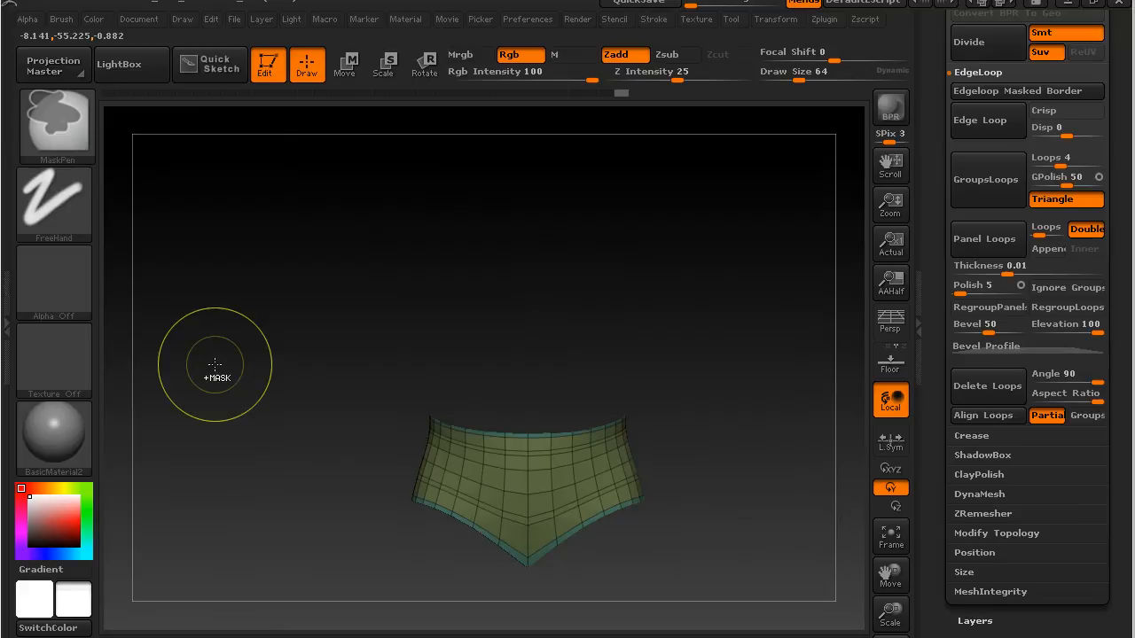
pyautogui.keyDown('ctrl'); pyautogui.click(188, 326); pyautogui.keyUp('ctrl')
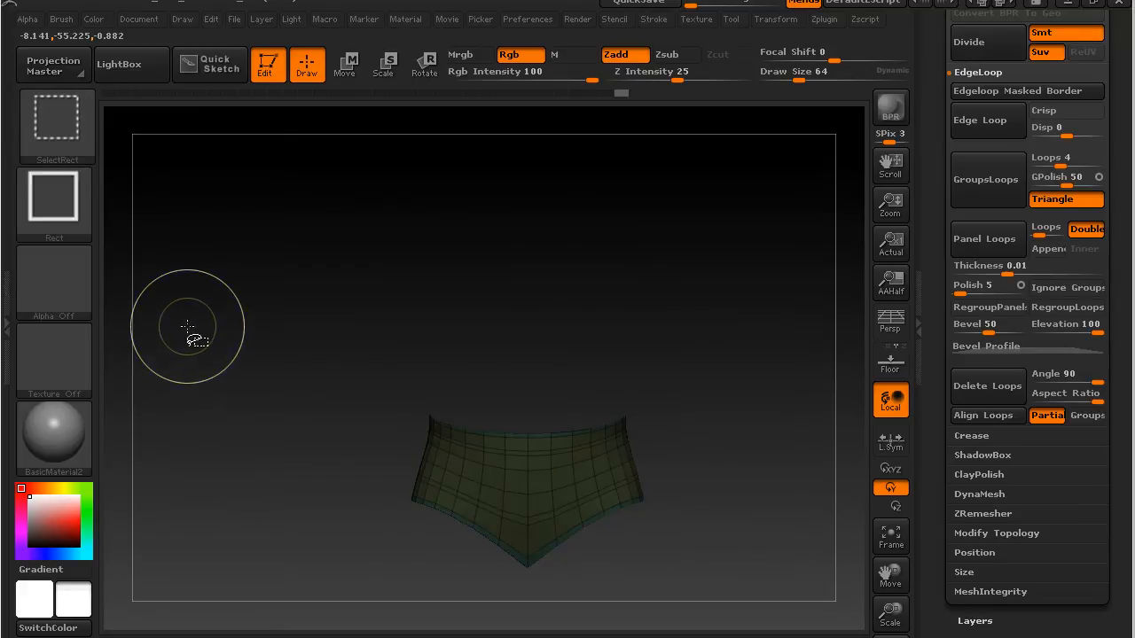
pyautogui.keyDown('ctrl'); pyautogui.keyDown('shift'); pyautogui.click(188, 326); pyautogui.keyUp('shift'); pyautogui.keyUp('ctrl')
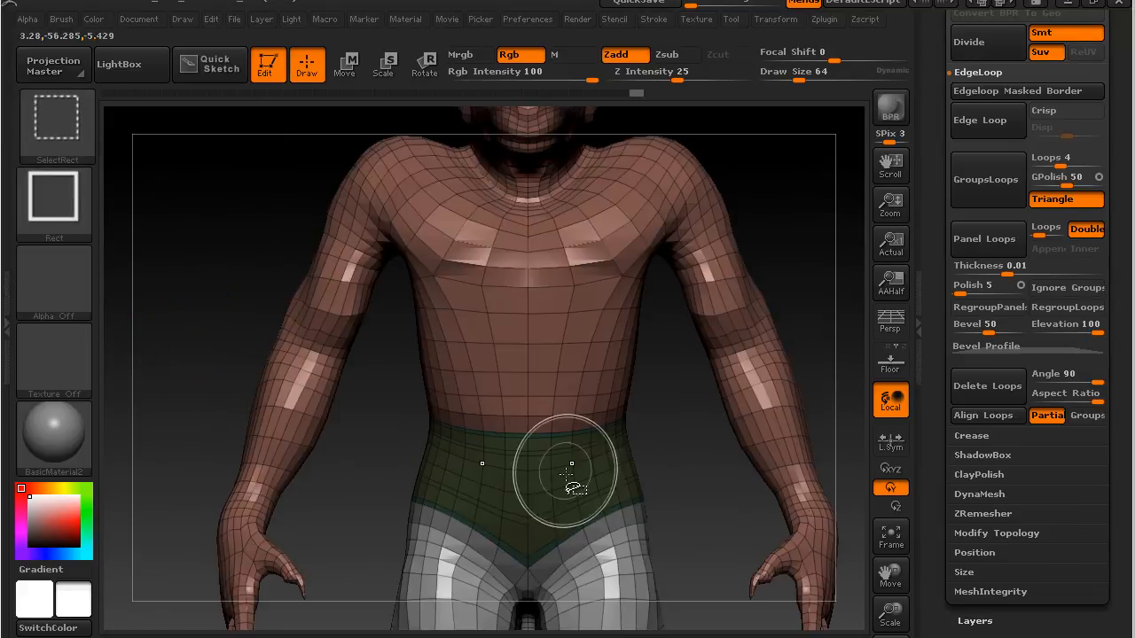
pyautogui.keyDown('ctrl'); pyautogui.keyDown('shift'); pyautogui.click(524, 480); pyautogui.keyUp('shift'); pyautogui.keyUp('ctrl')
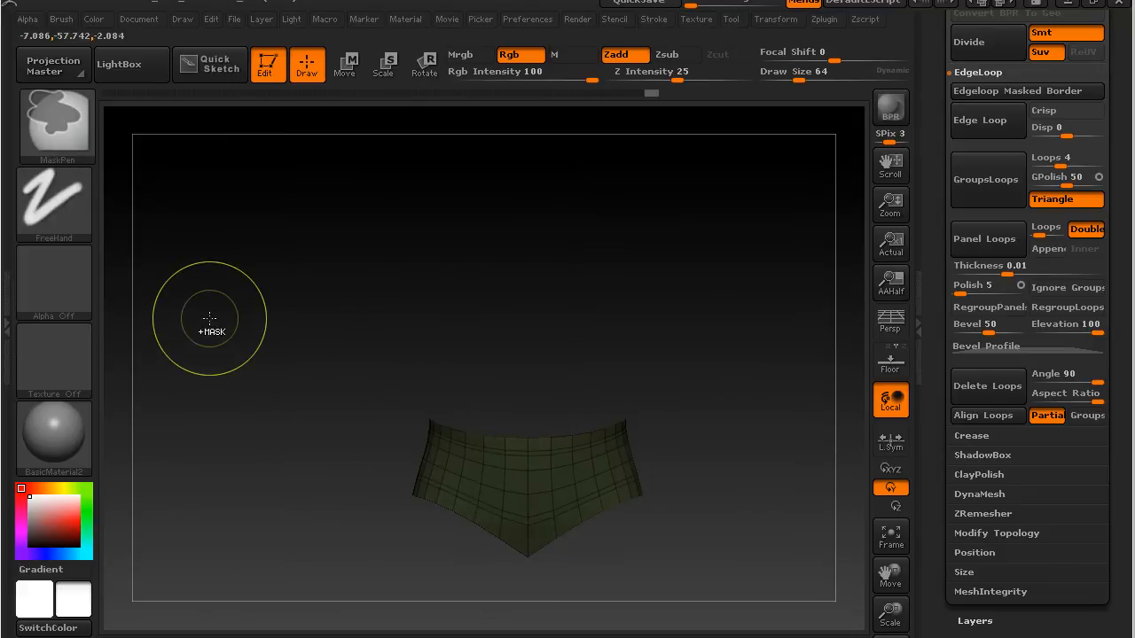
pyautogui.keyDown('ctrl'); pyautogui.keyDown('shift'); pyautogui.click(210, 317); pyautogui.keyUp('shift'); pyautogui.keyUp('ctrl')
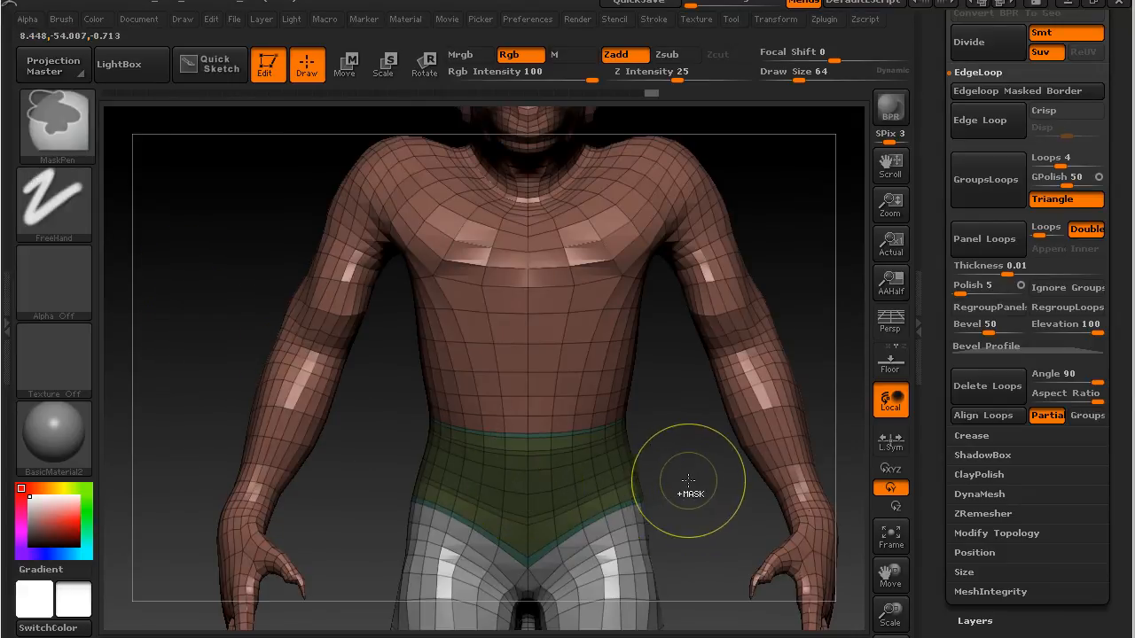
pyautogui.keyDown('ctrl'); pyautogui.click(230, 232); pyautogui.keyUp('ctrl')
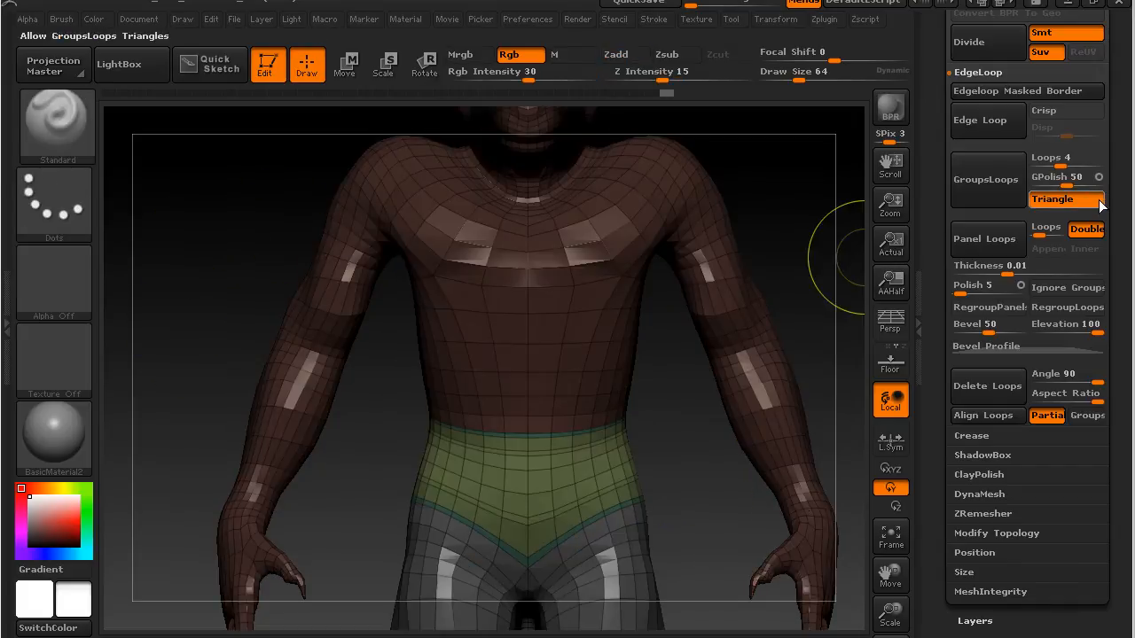
# Even out the new waist loops with the Relax deformation and clear the mask from the body.
pyautogui.moveTo(942, 254); pyautogui.dragTo(974, 80)
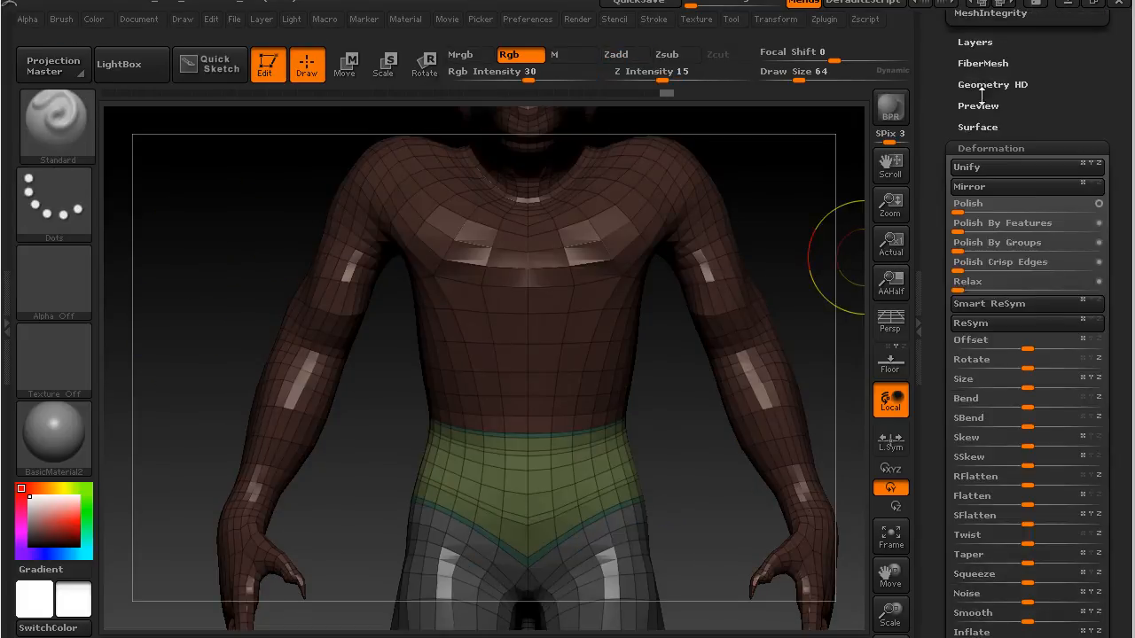
pyautogui.click(964, 290)
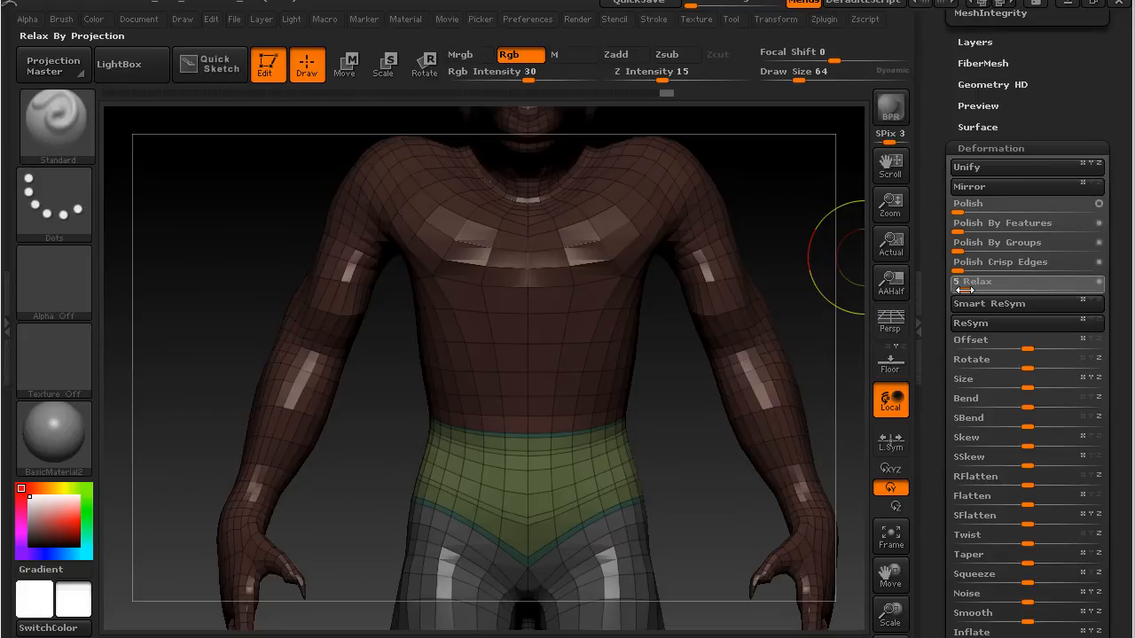
pyautogui.moveTo(803, 228)
pyautogui.mouseDown()
pyautogui.moveTo(653, 240)
pyautogui.moveTo(826, 230)
pyautogui.moveTo(812, 239)
pyautogui.mouseUp()
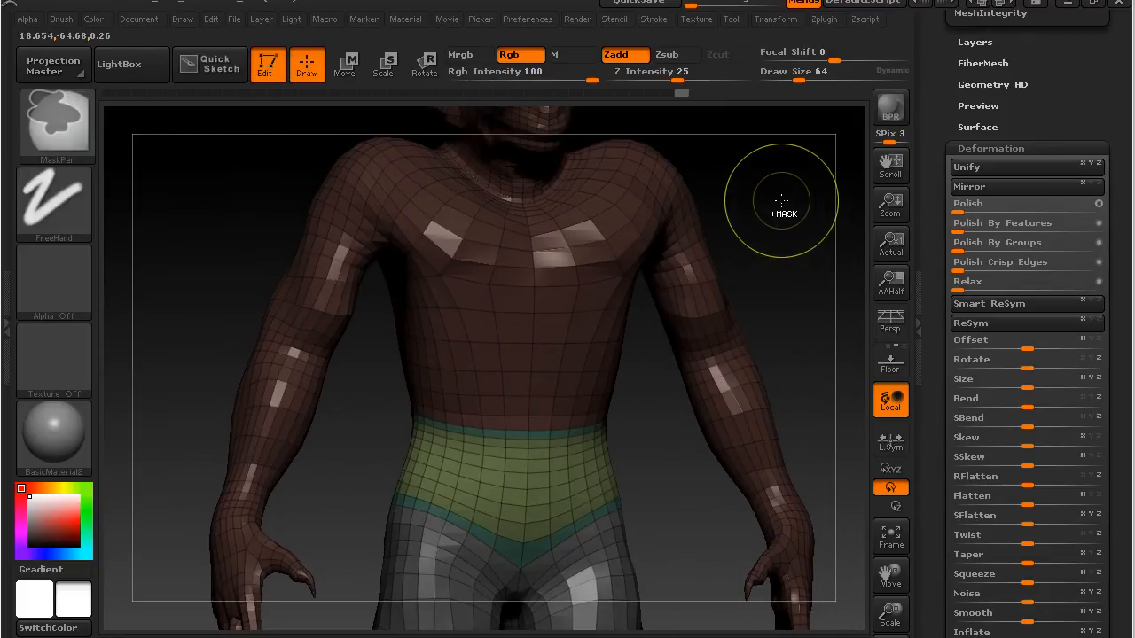
pyautogui.keyDown('ctrl'); pyautogui.moveTo(780, 198); pyautogui.dragTo(793, 208); pyautogui.keyUp('ctrl')
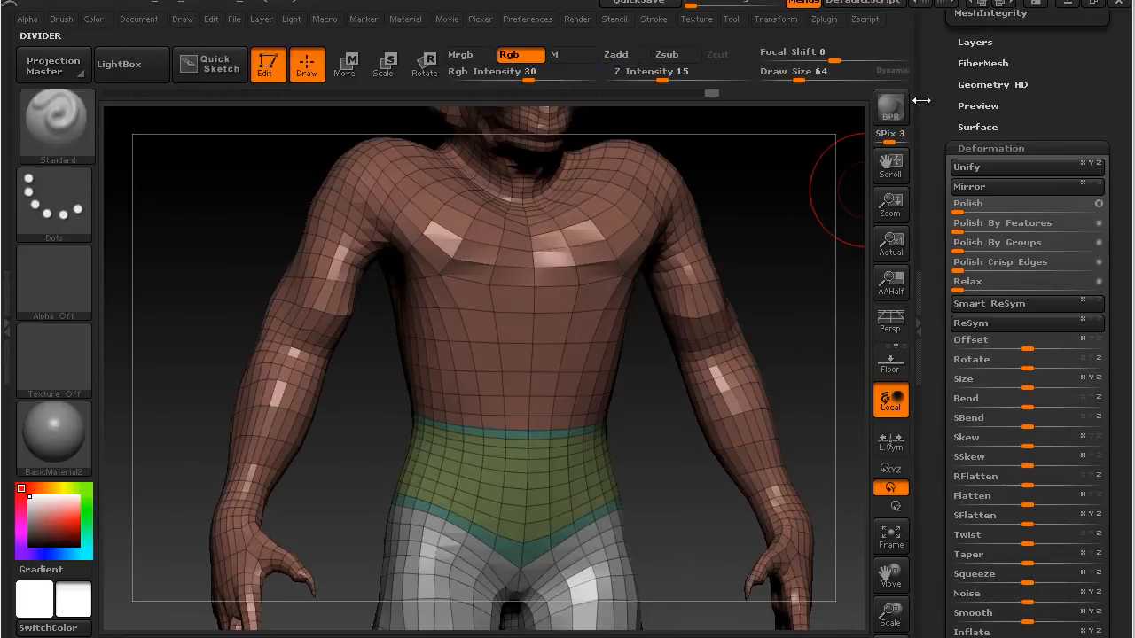
# Check the active point count of the refined mesh.
pyautogui.click(925, 284)
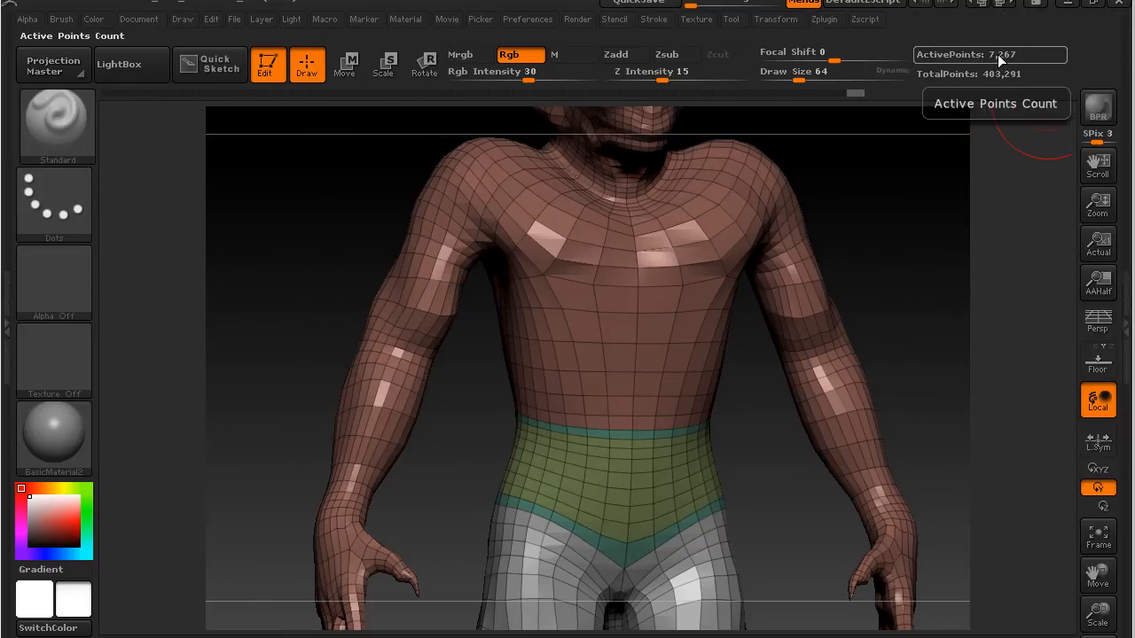
pyautogui.click(1125, 329)
pyautogui.keyDown('shift'); pyautogui.moveTo(795, 279); pyautogui.dragTo(793, 264); pyautogui.keyUp('shift')
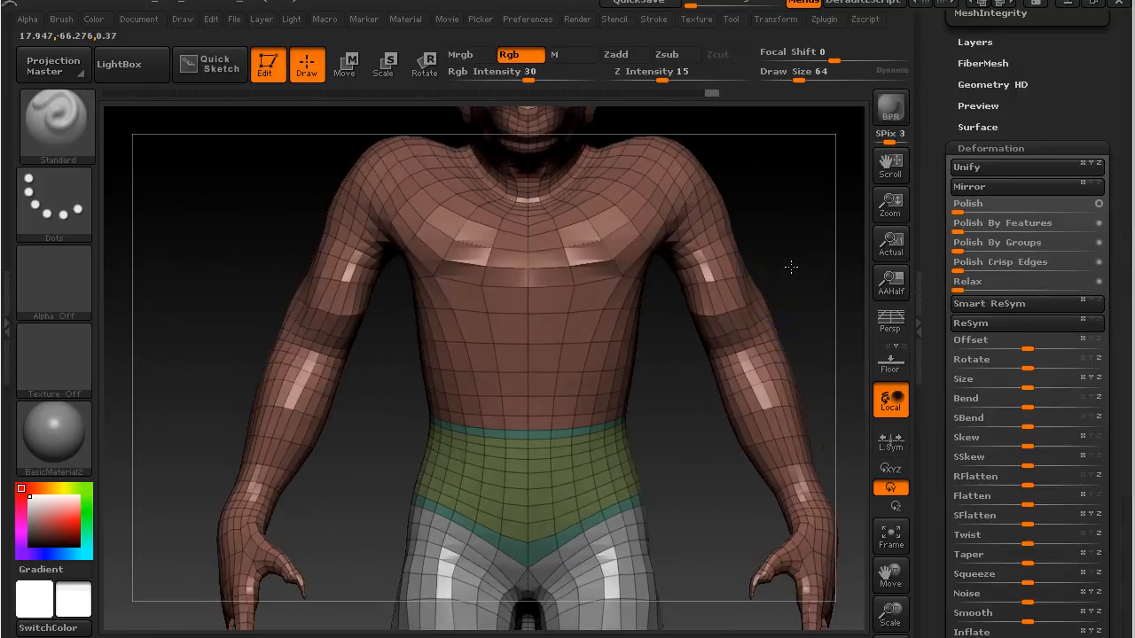
pyautogui.press('ctrl')
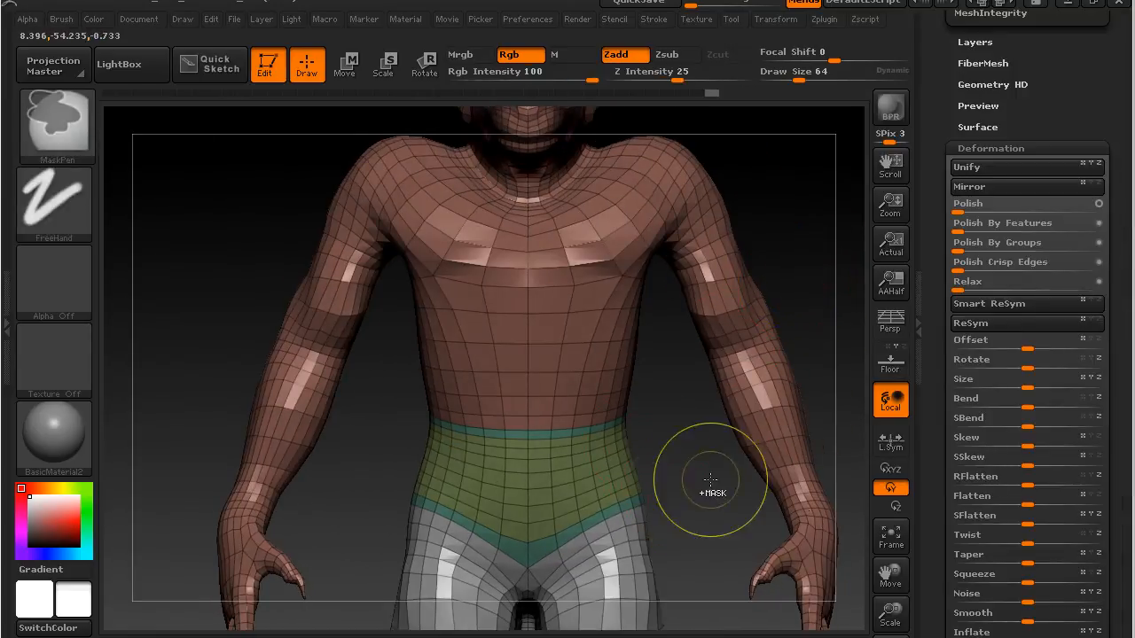
pyautogui.press('ctrl')
pyautogui.press('ctrl')
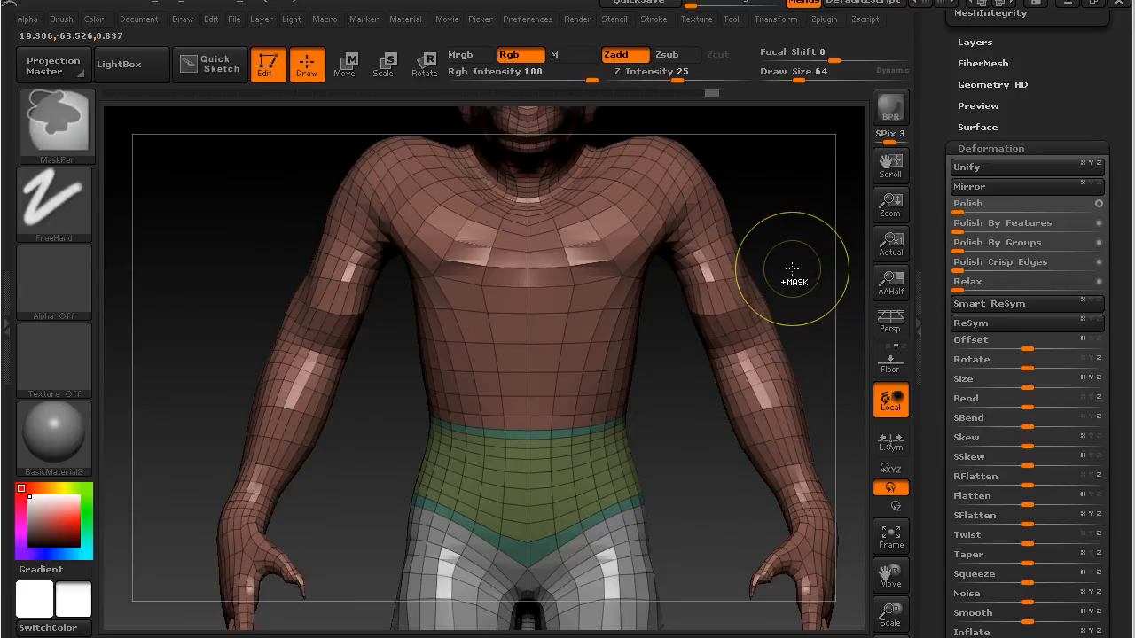
pyautogui.press('ctrl')
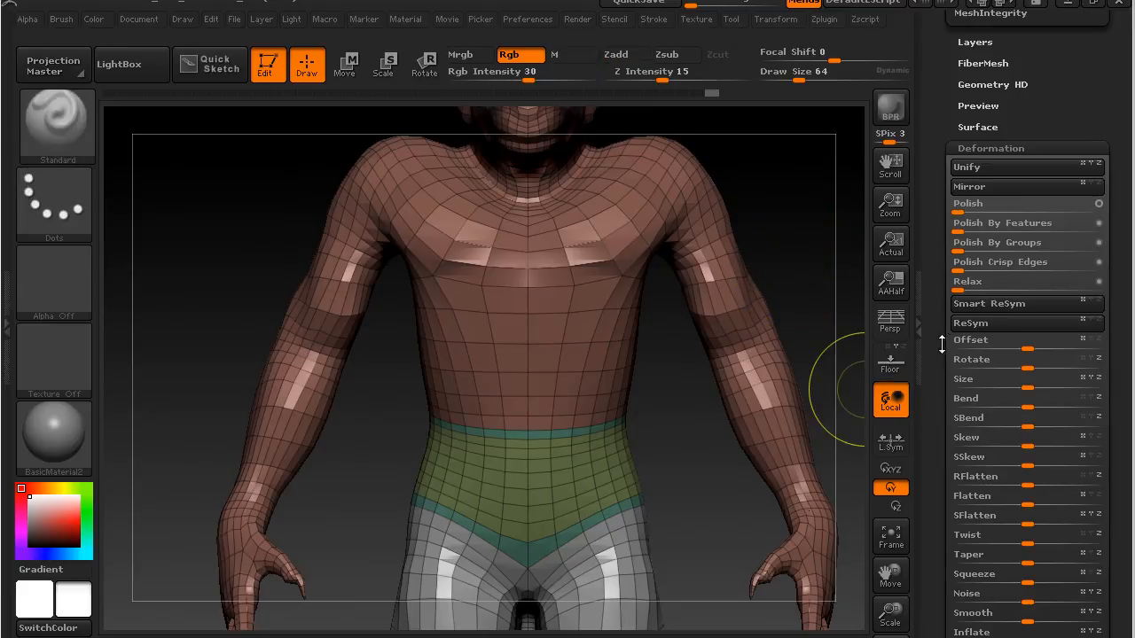
# Merge all visible polygons of the creature into a single polygroup with GroupVisible.
pyautogui.moveTo(944, 328); pyautogui.dragTo(1003, 234)
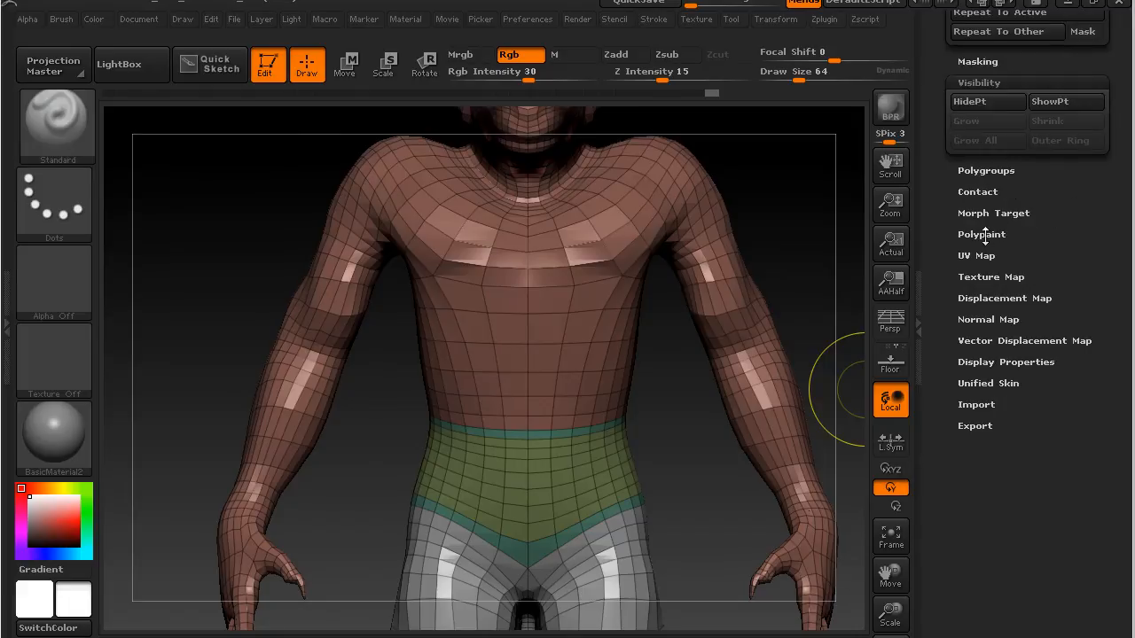
pyautogui.click(984, 170)
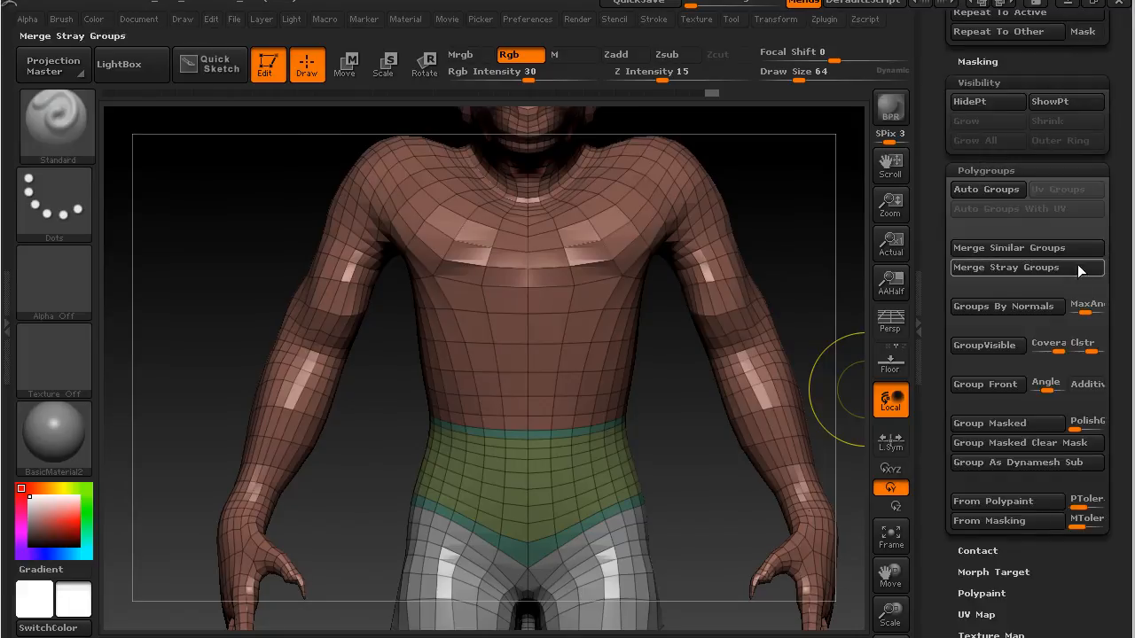
pyautogui.click(1006, 349)
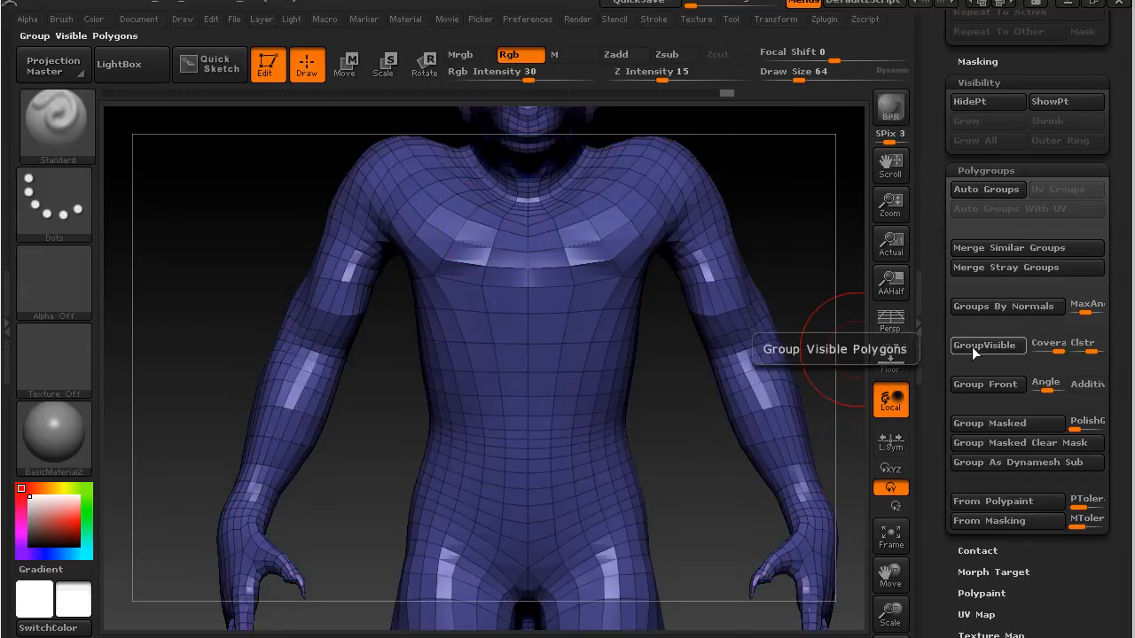
pyautogui.click(974, 347)
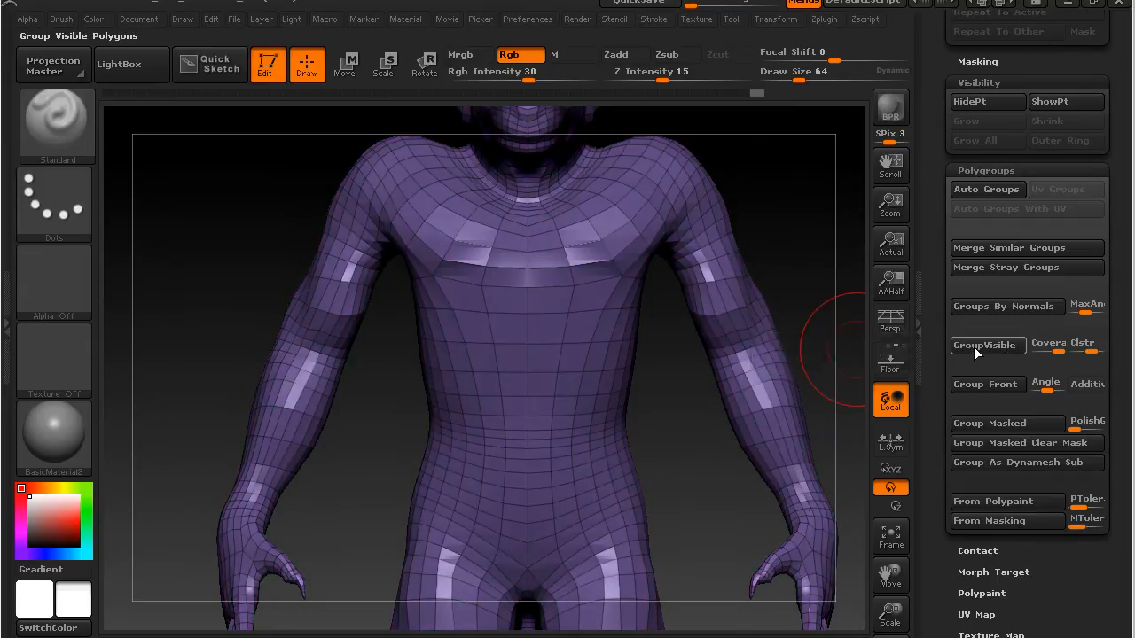
pyautogui.click(973, 346)
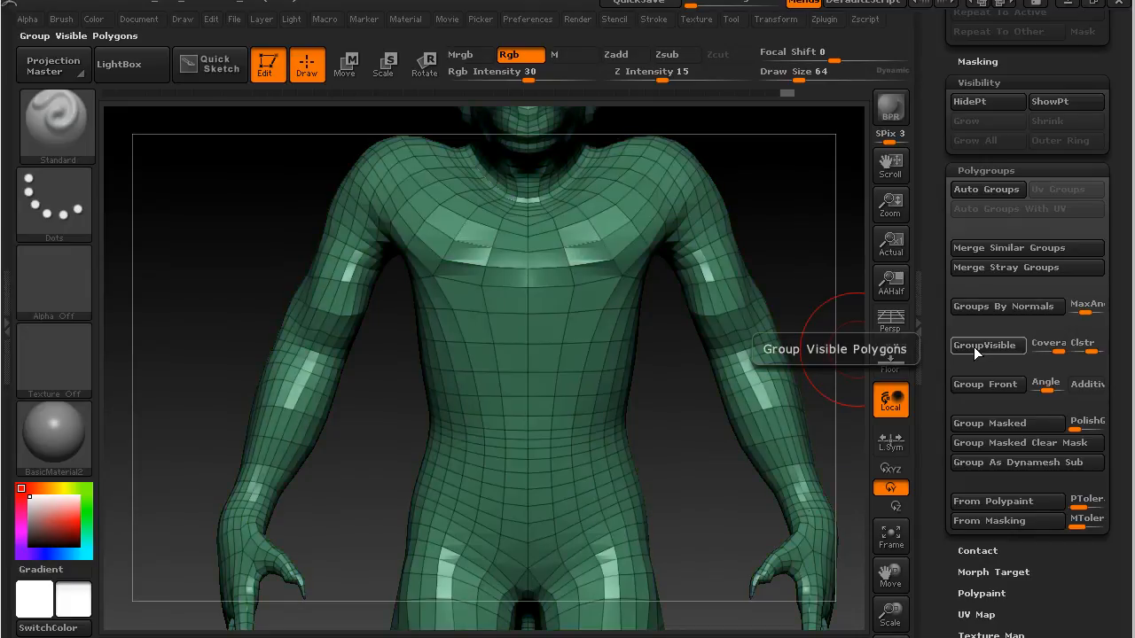
pyautogui.click(974, 347)
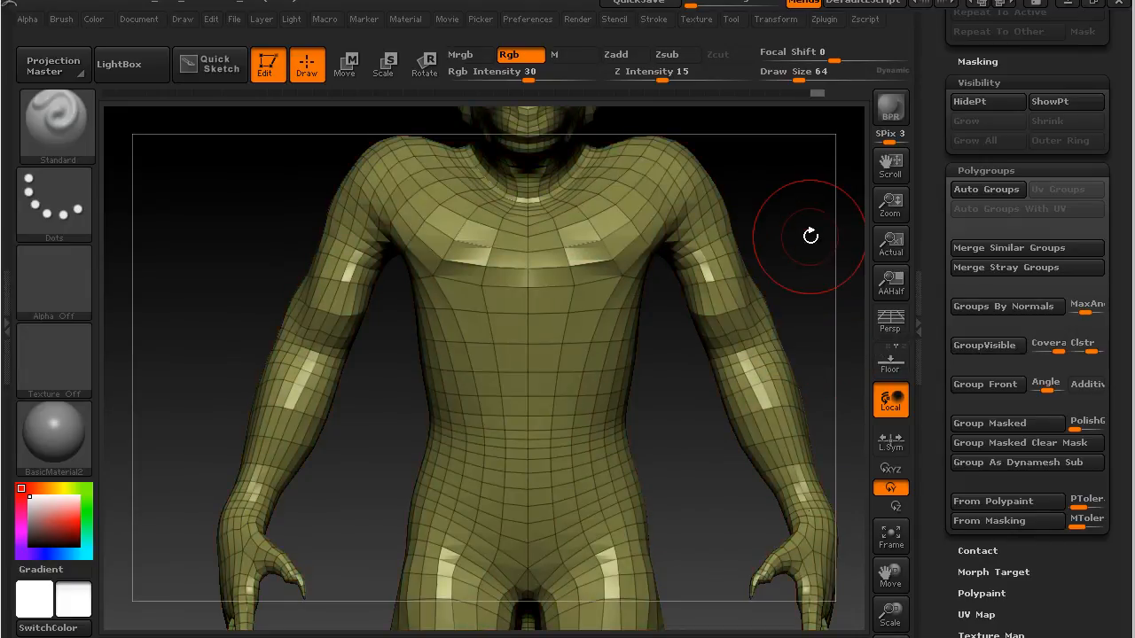
# Mask the waist and lower back of the creature, and invert the mask so only that area stays editable.
pyautogui.press('f')
pyautogui.moveTo(735, 370); pyautogui.dragTo(705, 422)
pyautogui.keyDown('alt'); pyautogui.moveTo(698, 382); pyautogui.dragTo(839, 416); pyautogui.keyUp('alt')
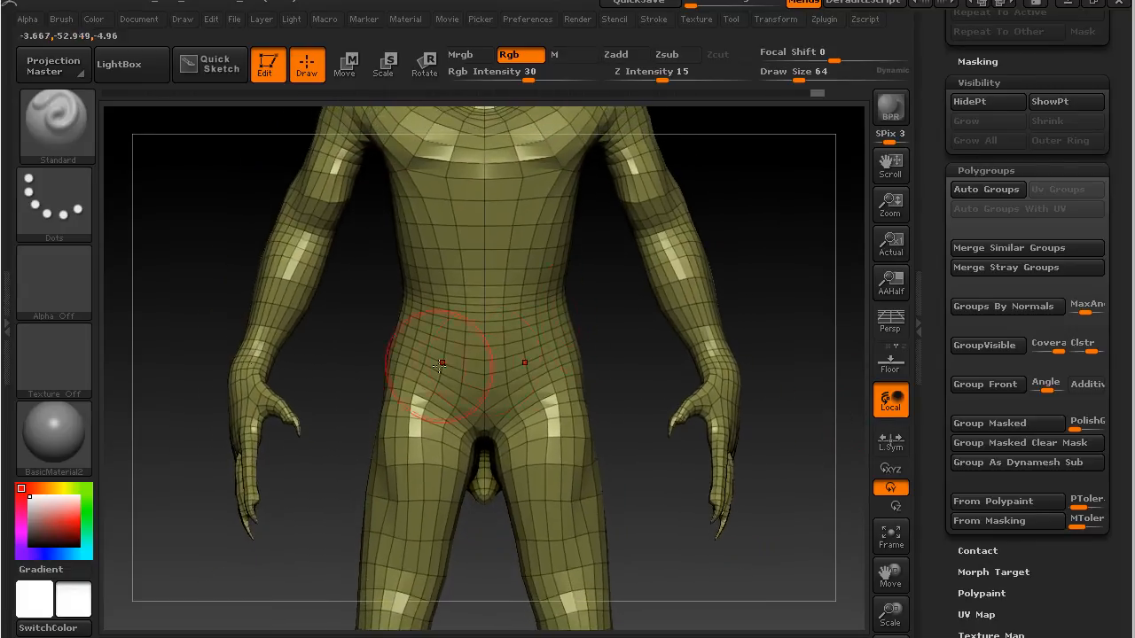
pyautogui.moveTo(626, 362); pyautogui.dragTo(380, 355)
pyautogui.press('ctrl')
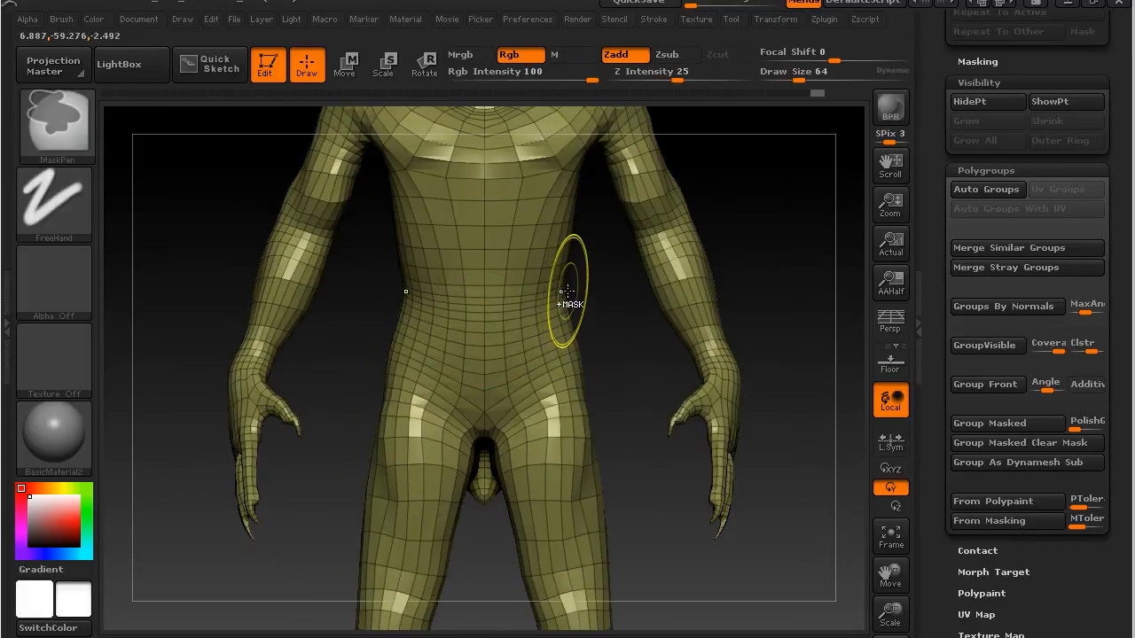
pyautogui.moveTo(793, 245)
pyautogui.mouseDown()
pyautogui.moveTo(638, 252)
pyautogui.moveTo(671, 238)
pyautogui.mouseUp()
pyautogui.press('ctrl')
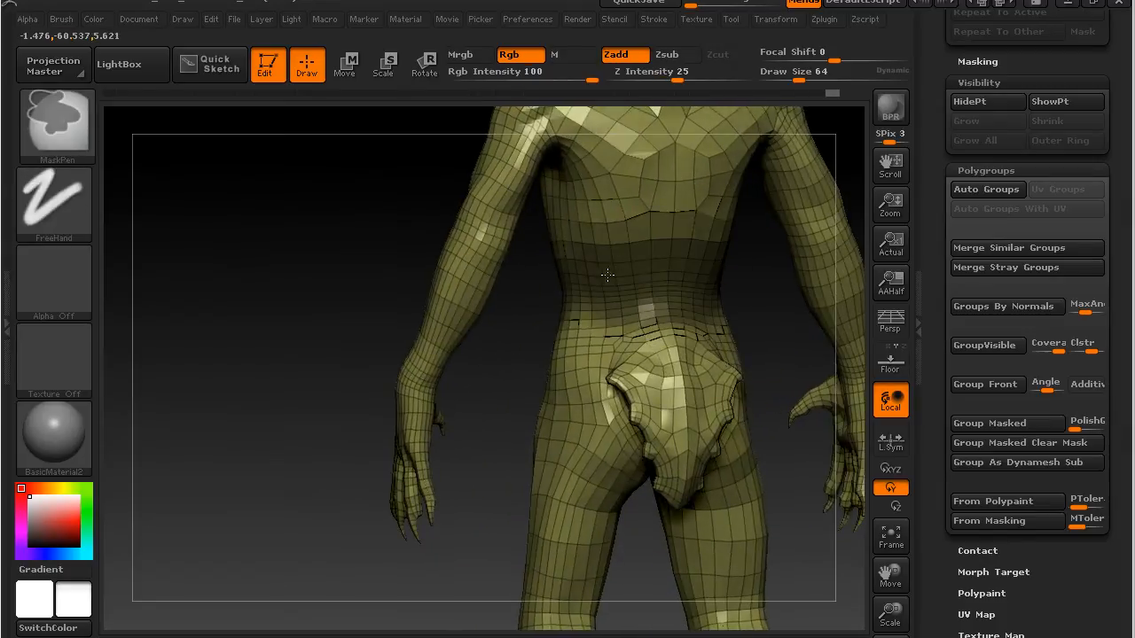
pyautogui.scroll(5, 942, 140)
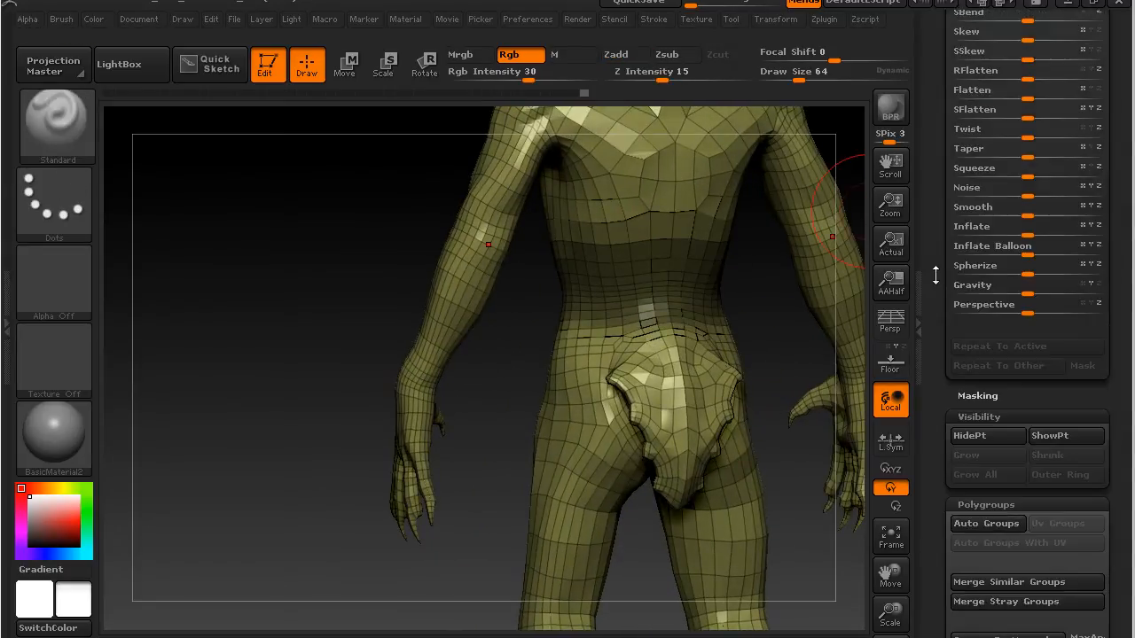
pyautogui.press('ctrl')
pyautogui.keyDown('ctrl'); pyautogui.click(262, 332); pyautogui.keyUp('ctrl')
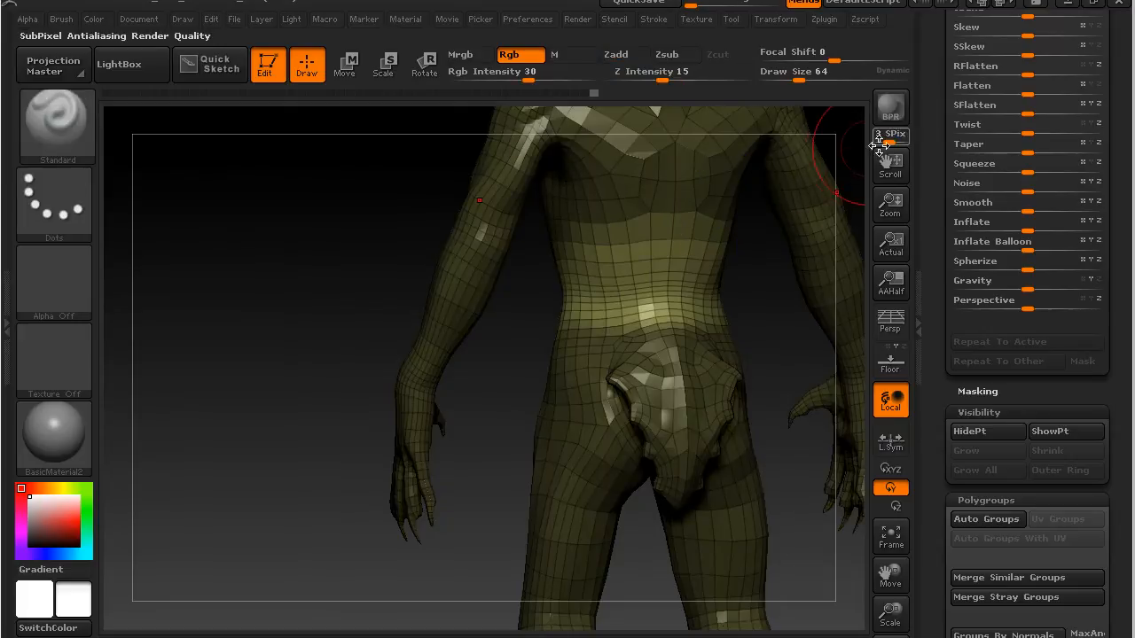
# Relax the unmasked waist and lower back with the Relax deformation, and clear the mask.
pyautogui.scroll(5, 943, 211)
pyautogui.scroll(3, 942, 211)
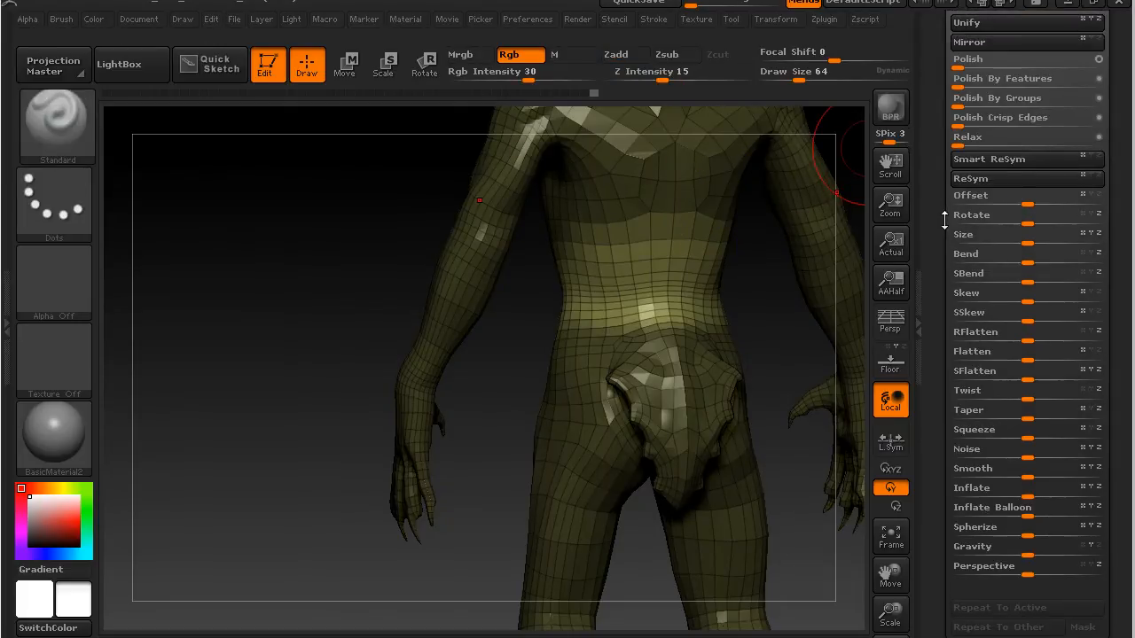
pyautogui.moveTo(960, 173); pyautogui.dragTo(967, 174)
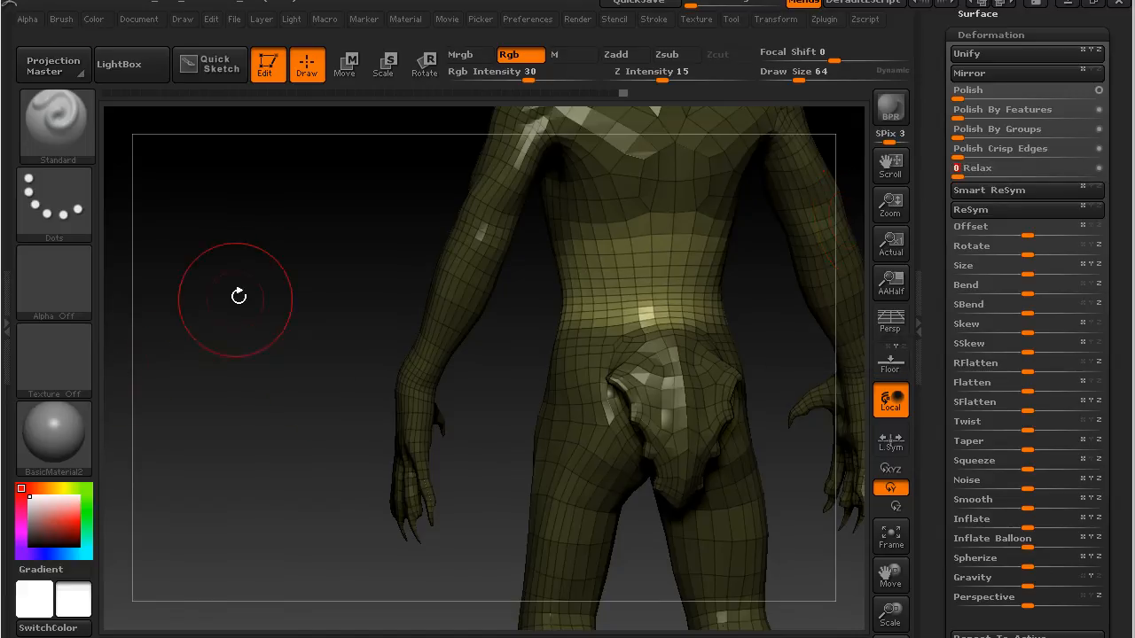
pyautogui.press('ctrl')
pyautogui.moveTo(234, 266)
pyautogui.keyDown('ctrl'); pyautogui.mouseDown()
pyautogui.moveTo(329, 352)
pyautogui.moveTo(385, 363)
pyautogui.mouseUp(); pyautogui.keyUp('ctrl')
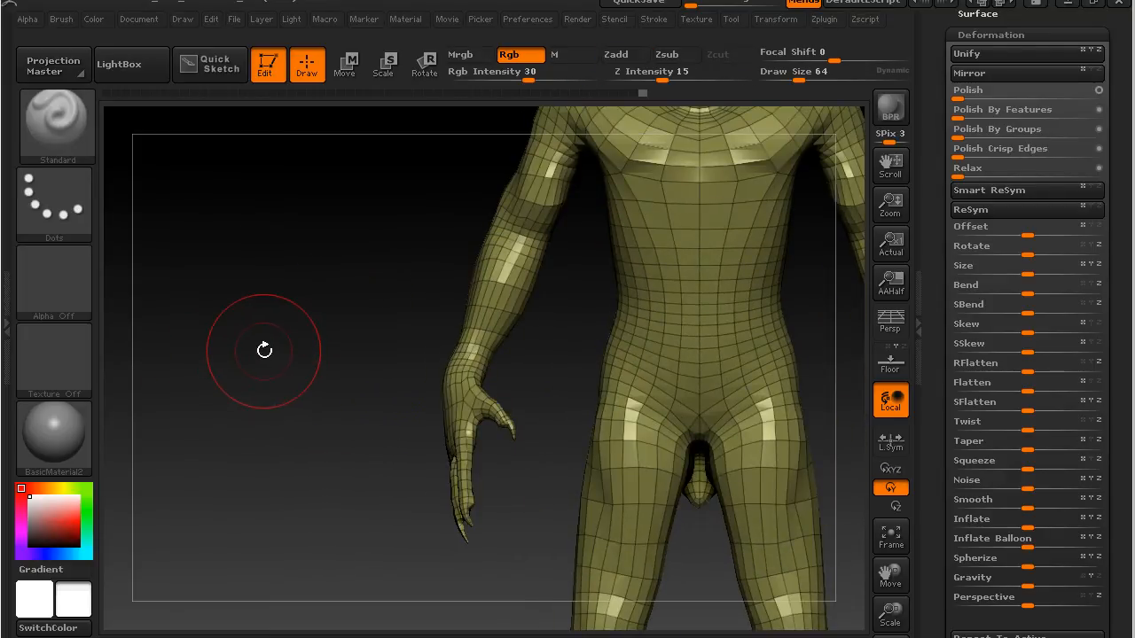
# Show the ZBrush_UDK_Character_02 subtool over the remeshed creature, open the Project settings, and hide that subtool again.
pyautogui.press('f')
pyautogui.moveTo(688, 388)
pyautogui.mouseDown()
pyautogui.moveTo(480, 409)
pyautogui.moveTo(304, 393)
pyautogui.moveTo(494, 408)
pyautogui.mouseUp()
pyautogui.moveTo(688, 431); pyautogui.dragTo(638, 448)
pyautogui.moveTo(944, 301); pyautogui.dragTo(938, 598)
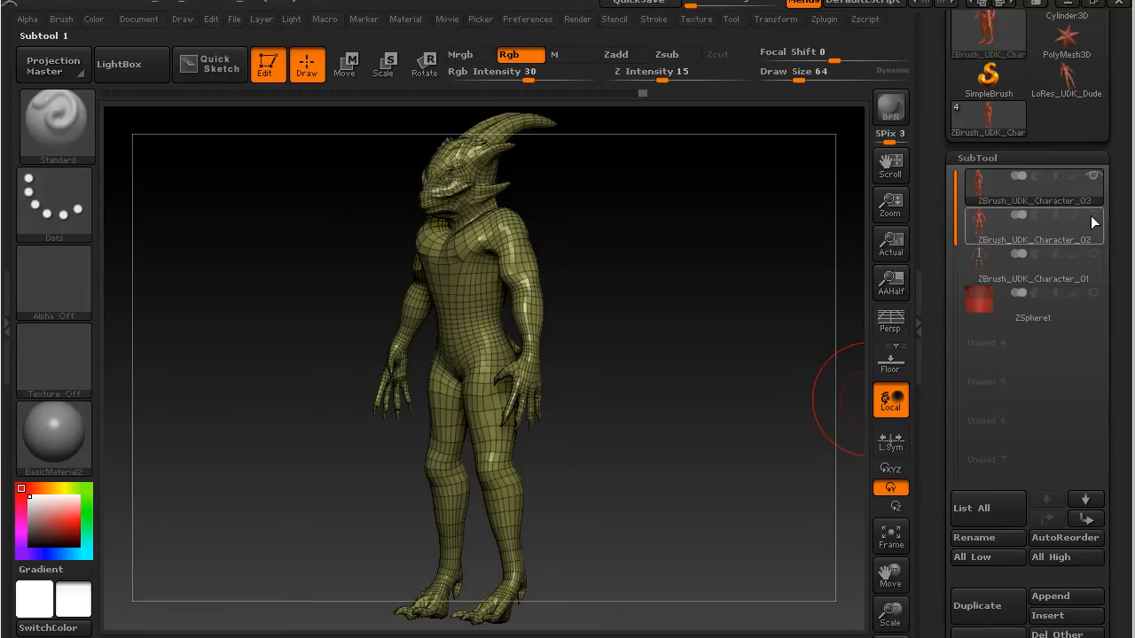
pyautogui.moveTo(1097, 217)
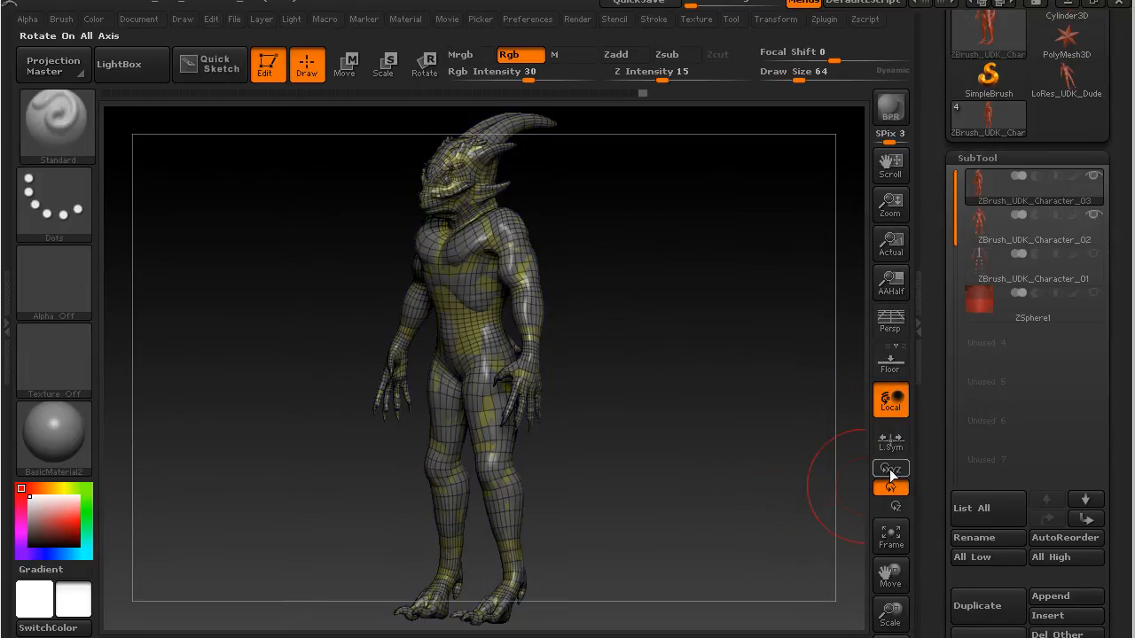
pyautogui.moveTo(920, 467); pyautogui.dragTo(946, 311)
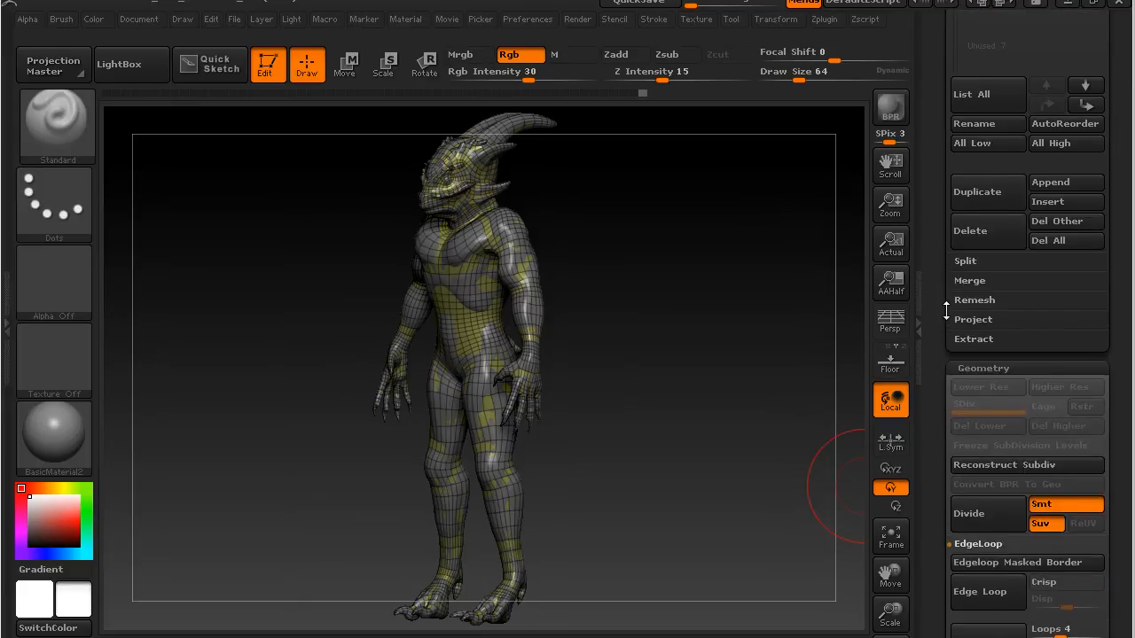
pyautogui.click(974, 320)
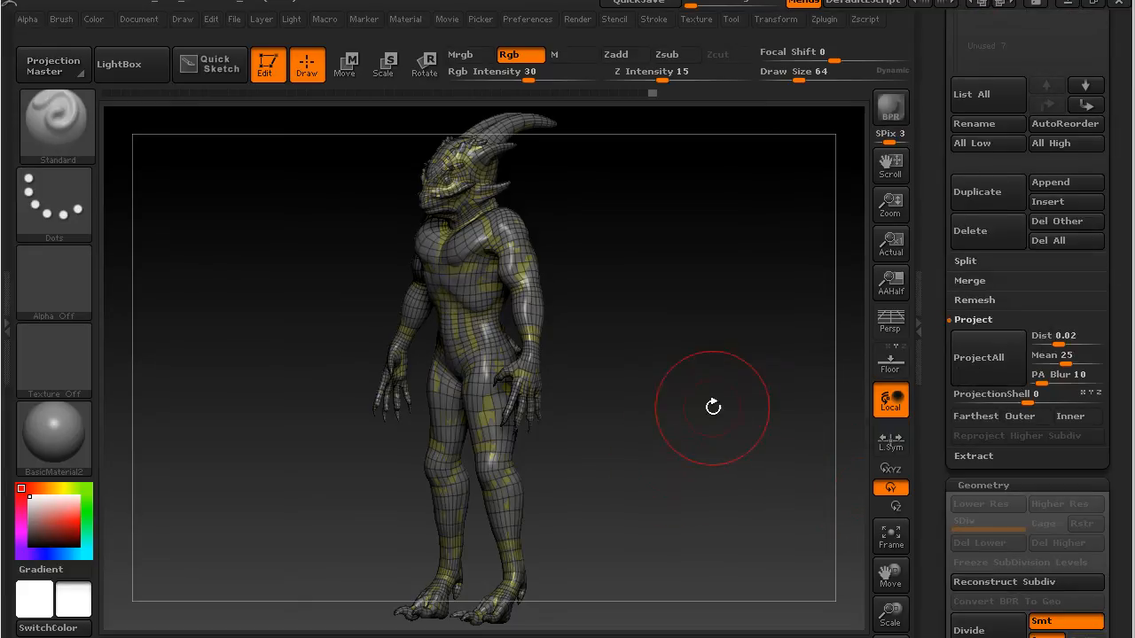
pyautogui.moveTo(930, 148); pyautogui.dragTo(943, 275)
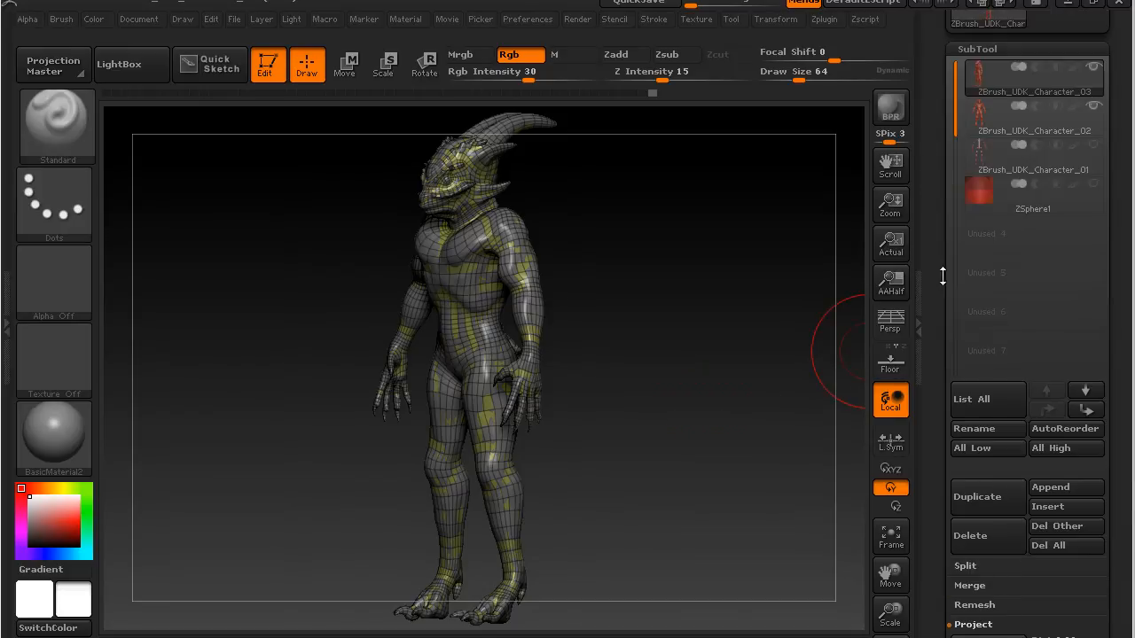
pyautogui.click(1095, 108)
# Examine the edge flow of the creature's mesh across the waist, torso, arms and head.
pyautogui.moveTo(821, 294); pyautogui.dragTo(788, 470)
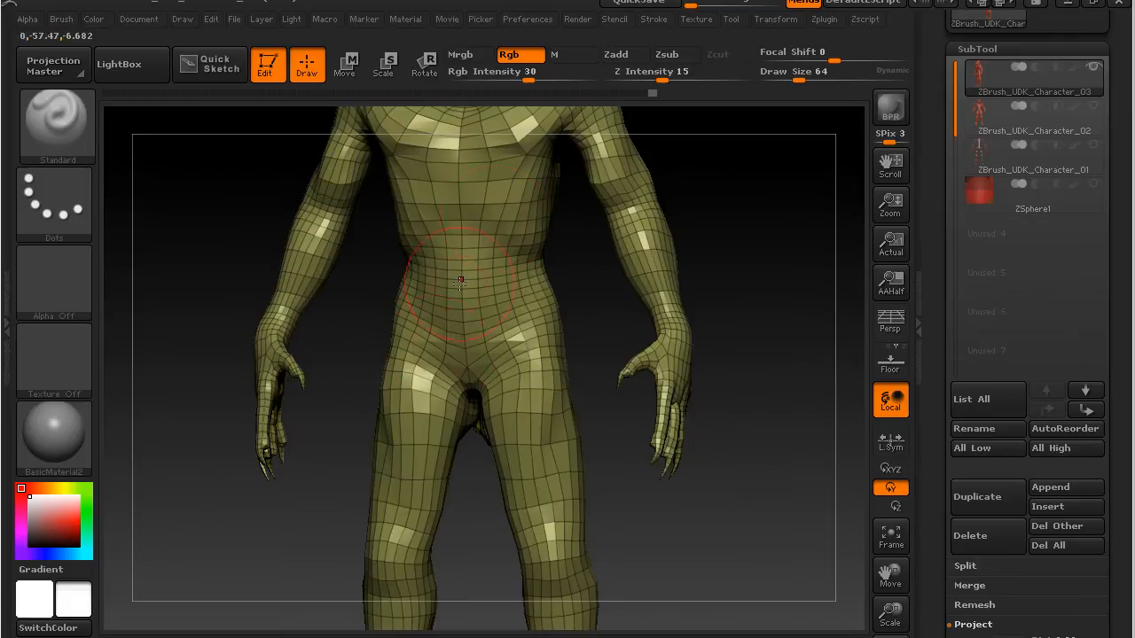
pyautogui.moveTo(713, 532)
pyautogui.mouseDown()
pyautogui.moveTo(869, 530)
pyautogui.moveTo(715, 531)
pyautogui.mouseUp()
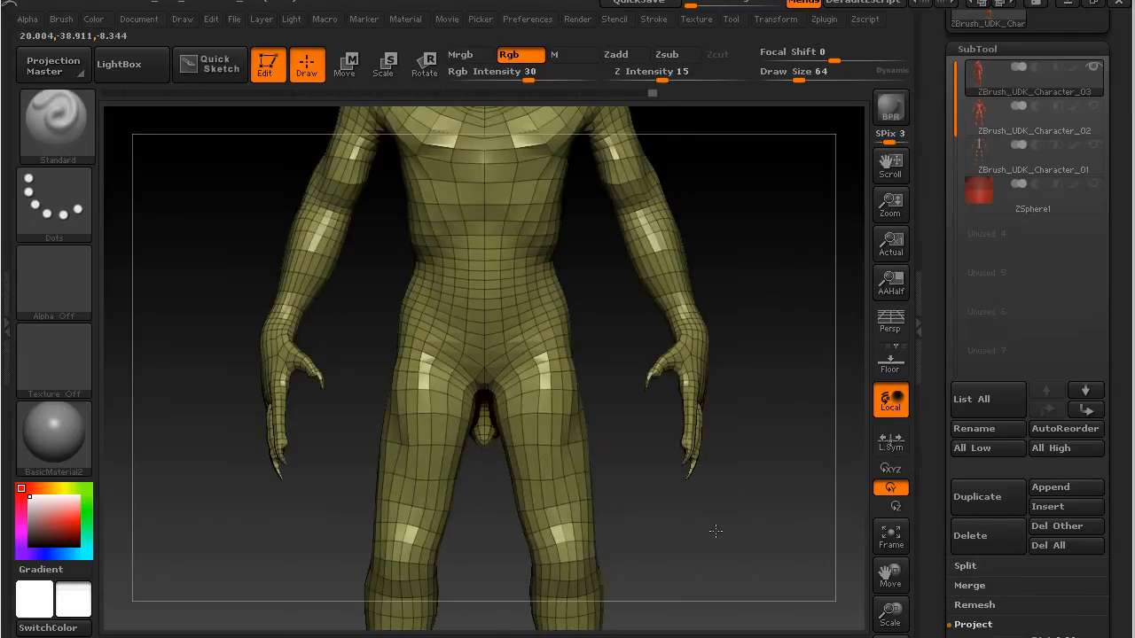
pyautogui.keyDown('alt'); pyautogui.moveTo(776, 308); pyautogui.dragTo(747, 577); pyautogui.keyUp('alt')
pyautogui.moveTo(770, 372)
pyautogui.mouseDown()
pyautogui.moveTo(651, 384)
pyautogui.moveTo(773, 371)
pyautogui.mouseUp()
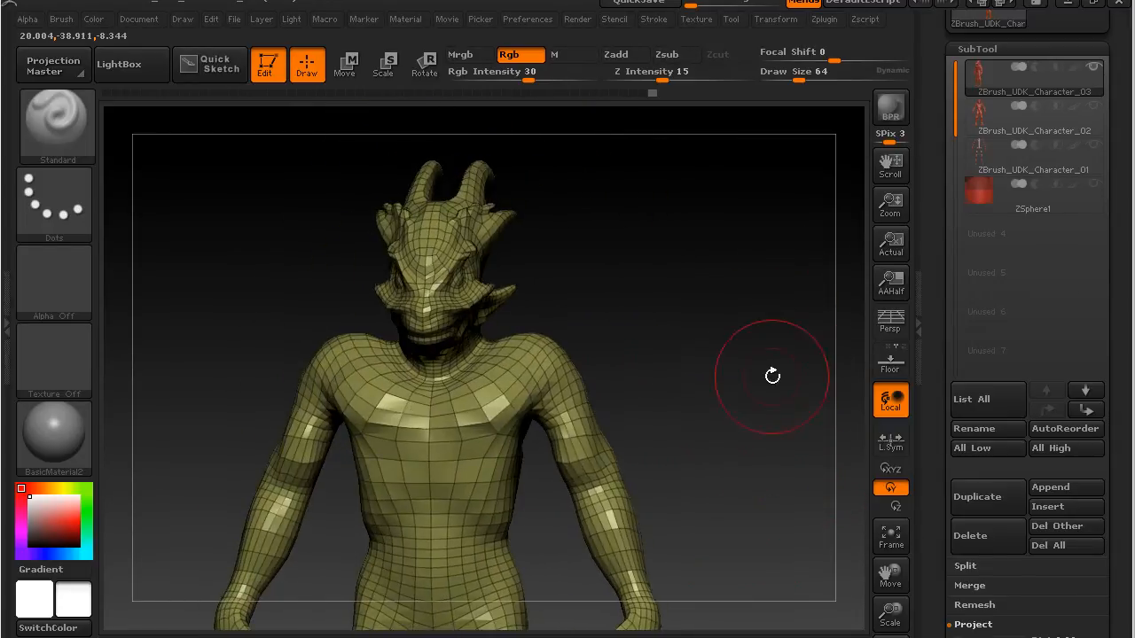
pyautogui.keyDown('alt'); pyautogui.moveTo(739, 466); pyautogui.dragTo(723, 218); pyautogui.keyUp('alt')
pyautogui.keyDown('alt'); pyautogui.moveTo(726, 505); pyautogui.dragTo(734, 419); pyautogui.keyUp('alt')
pyautogui.moveTo(684, 547); pyautogui.dragTo(737, 537)
pyautogui.moveTo(750, 466); pyautogui.dragTo(752, 509)
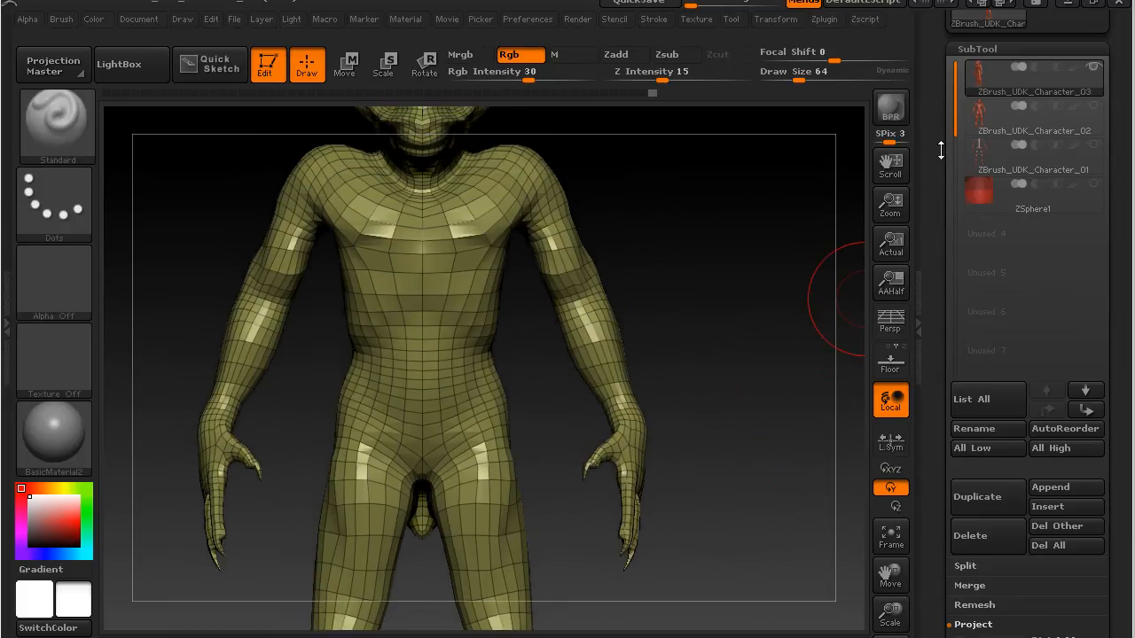
# Send the ZBrush_UDK_Character_03 subtool to Maya with GoZ and display it with High Quality viewport rendering.
pyautogui.moveTo(940, 153); pyautogui.dragTo(932, 287)
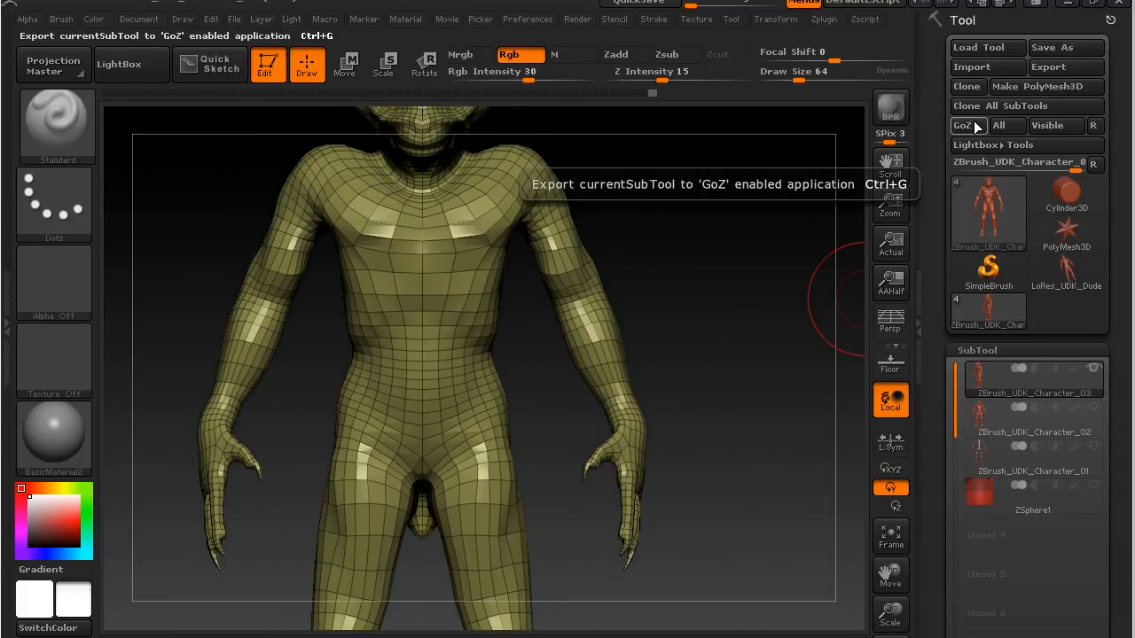
pyautogui.click(973, 121)
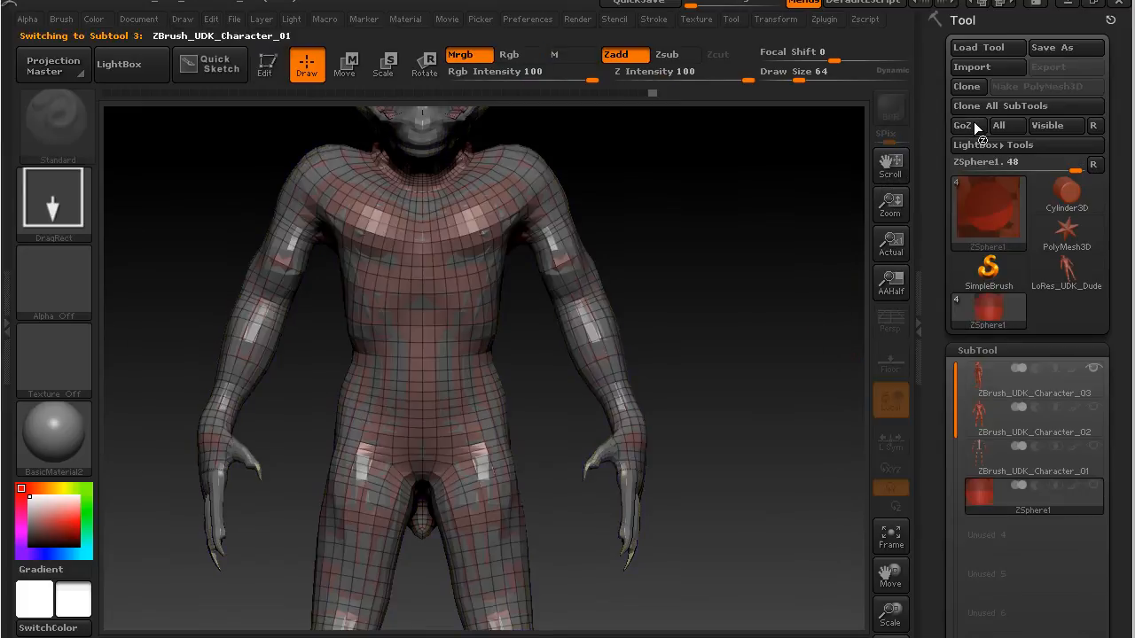
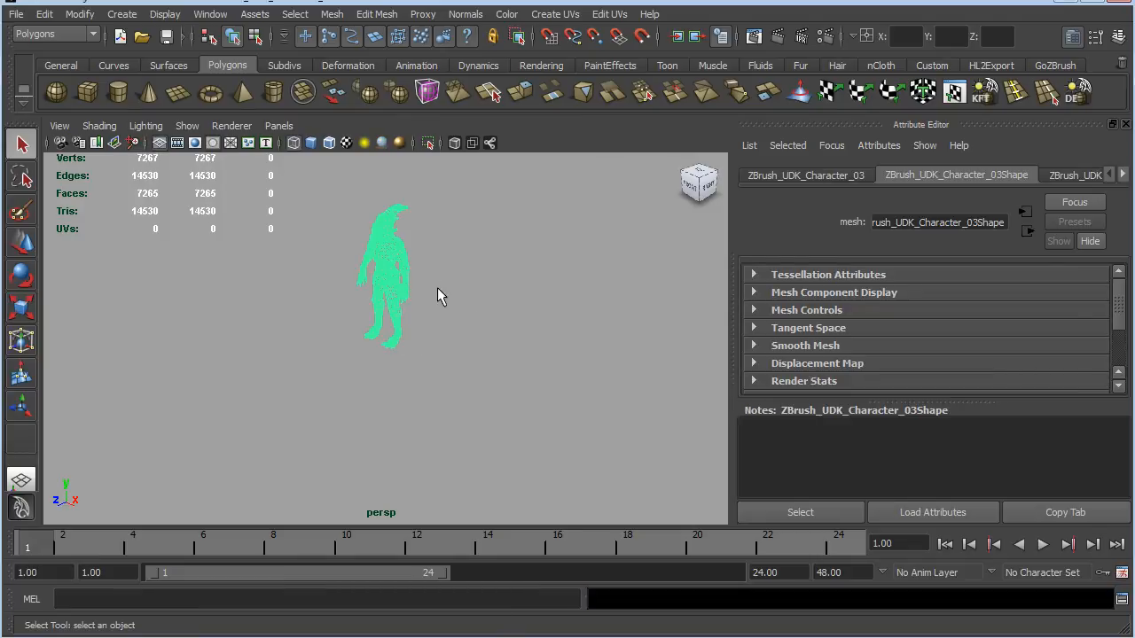
pyautogui.click(401, 142)
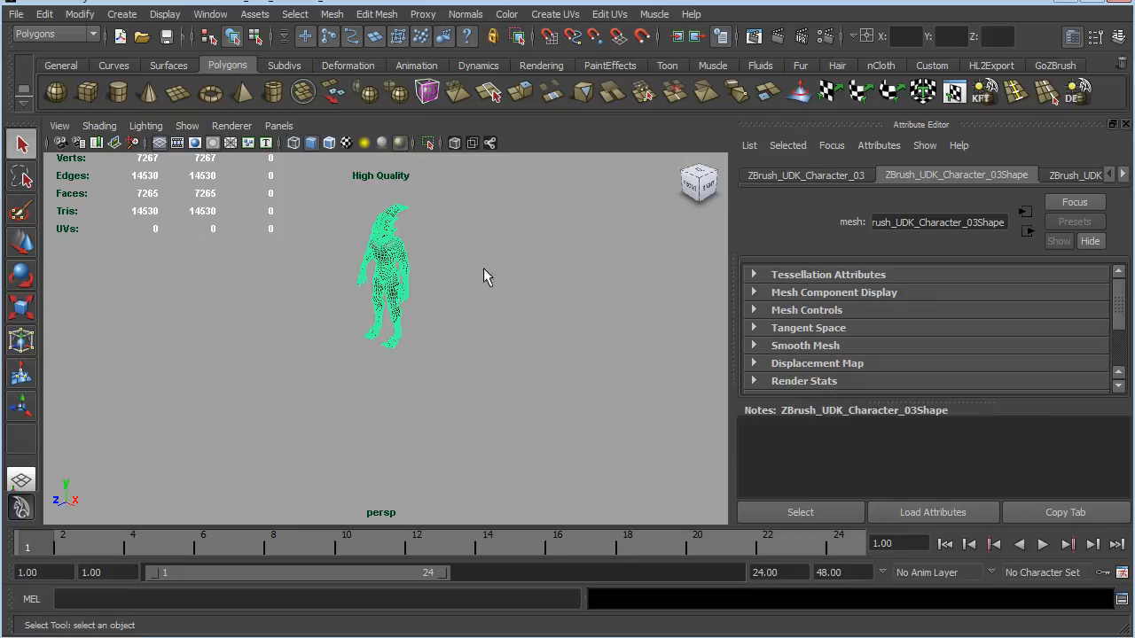
pyautogui.click(422, 273)
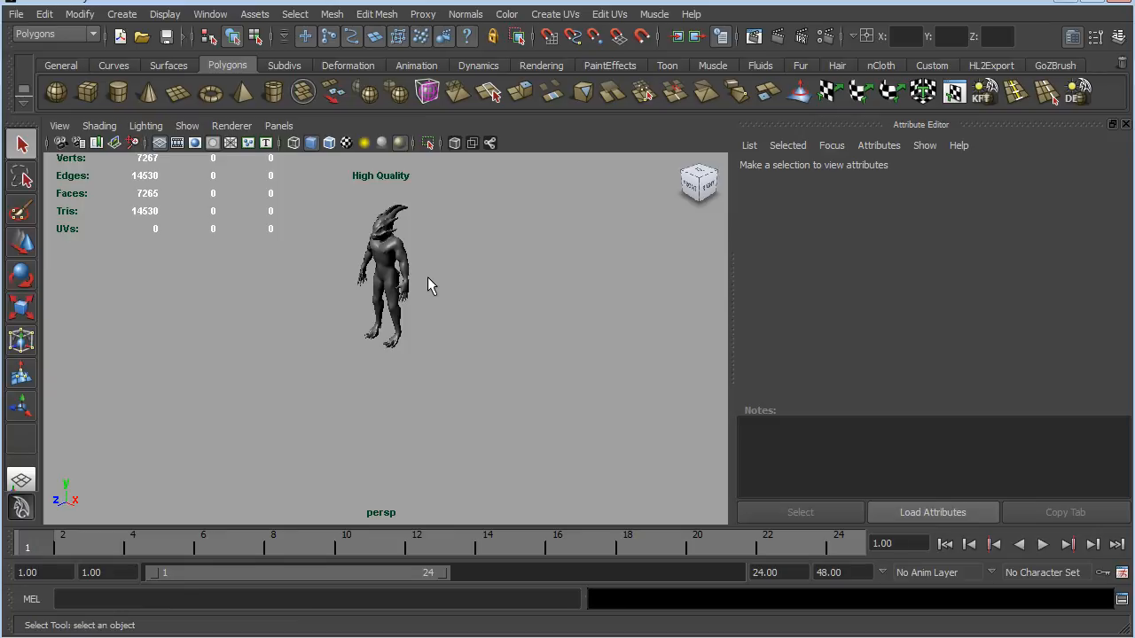
# Select the imported creature mesh in Maya and examine its wireframe around the waist and hips from the front.
pyautogui.scroll(3, 432, 279)
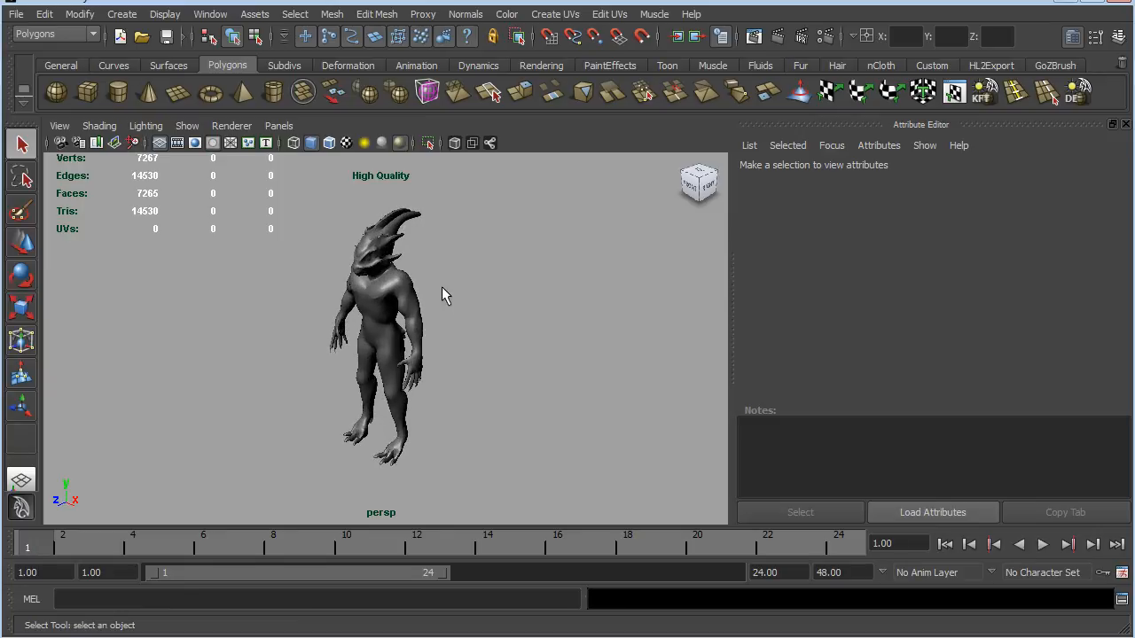
pyautogui.click(409, 319)
pyautogui.keyDown('alt'); pyautogui.moveTo(458, 351); pyautogui.dragTo(489, 317); pyautogui.keyUp('alt')
pyautogui.scroll(5, 453, 325)
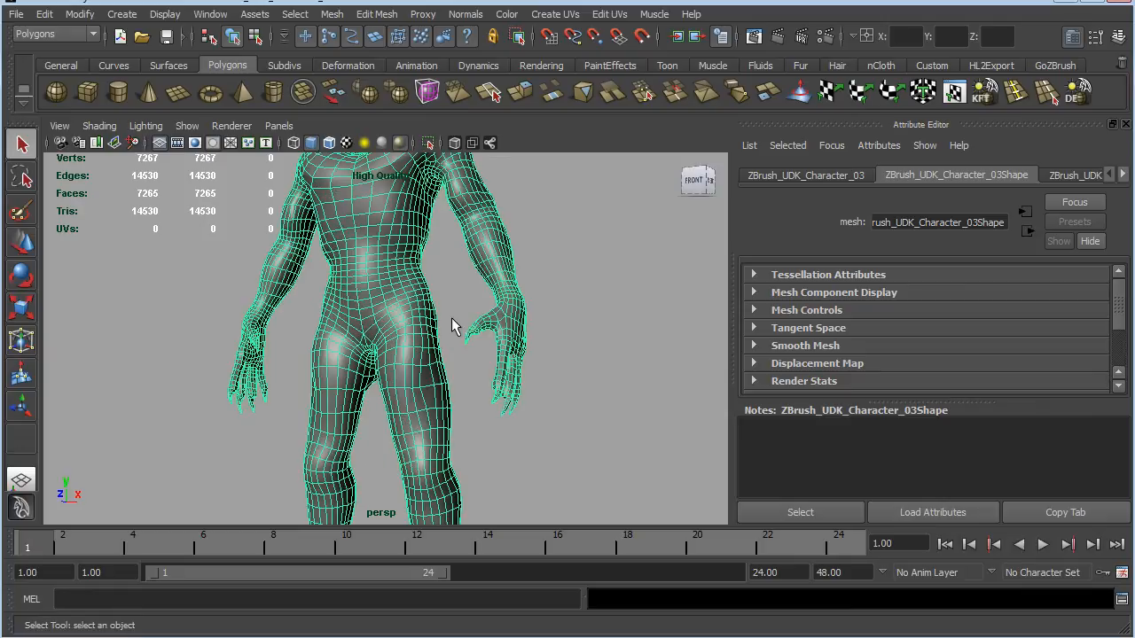
pyautogui.keyDown('alt'); pyautogui.moveTo(575, 261); pyautogui.dragTo(603, 246); pyautogui.keyUp('alt')
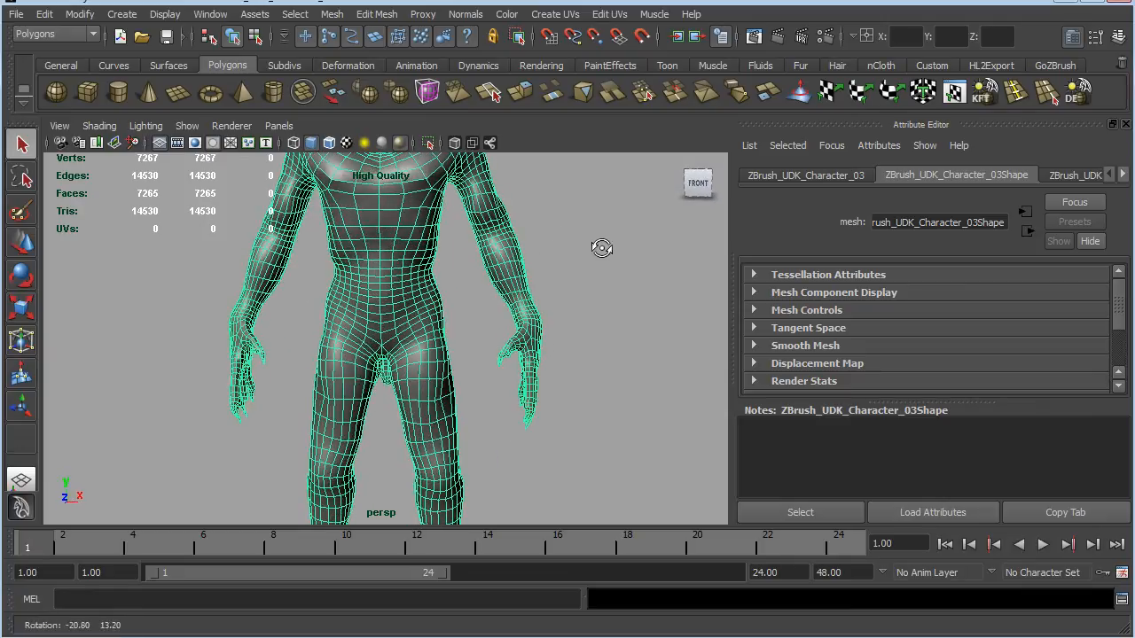
# Switch to edge component selection, select the edge loop running around the forearm to check its flow, and clear the selection.
pyautogui.click(256, 37)
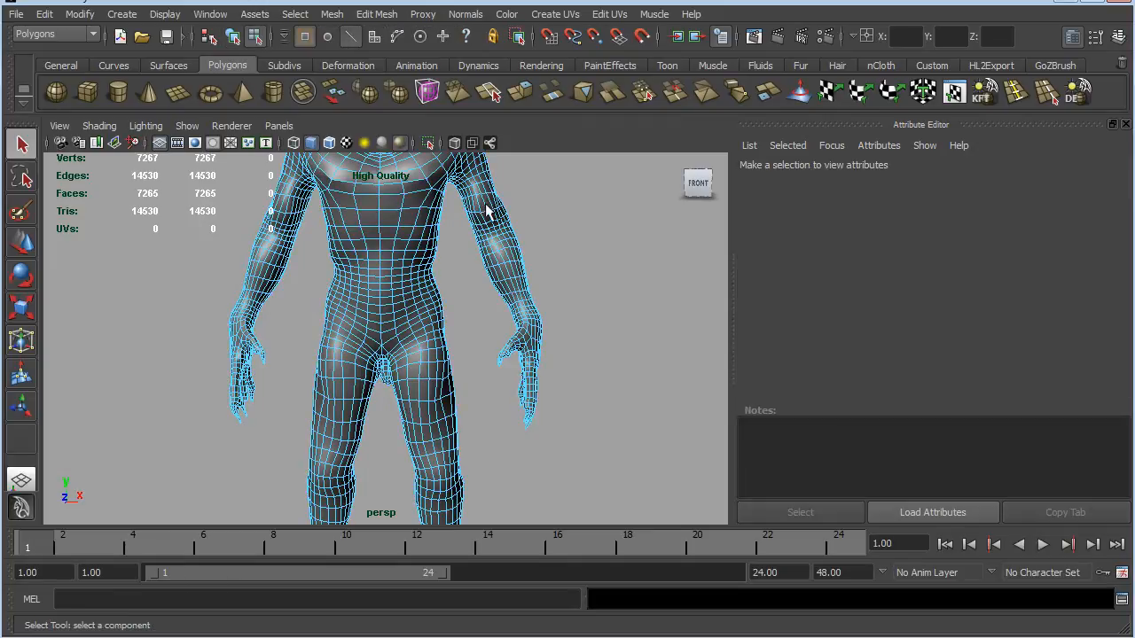
pyautogui.scroll(3, 494, 223)
pyautogui.click(631, 222)
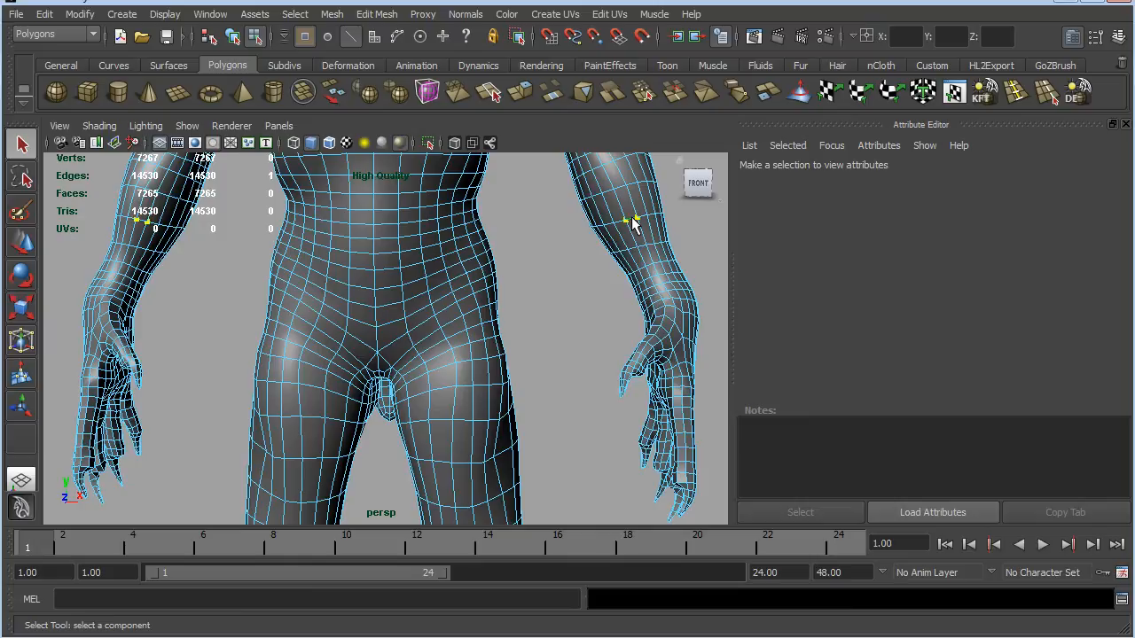
pyautogui.scroll(-4, 571, 260)
pyautogui.keyDown('alt'); pyautogui.moveTo(581, 228); pyautogui.dragTo(548, 336, button='middle'); pyautogui.keyUp('alt')
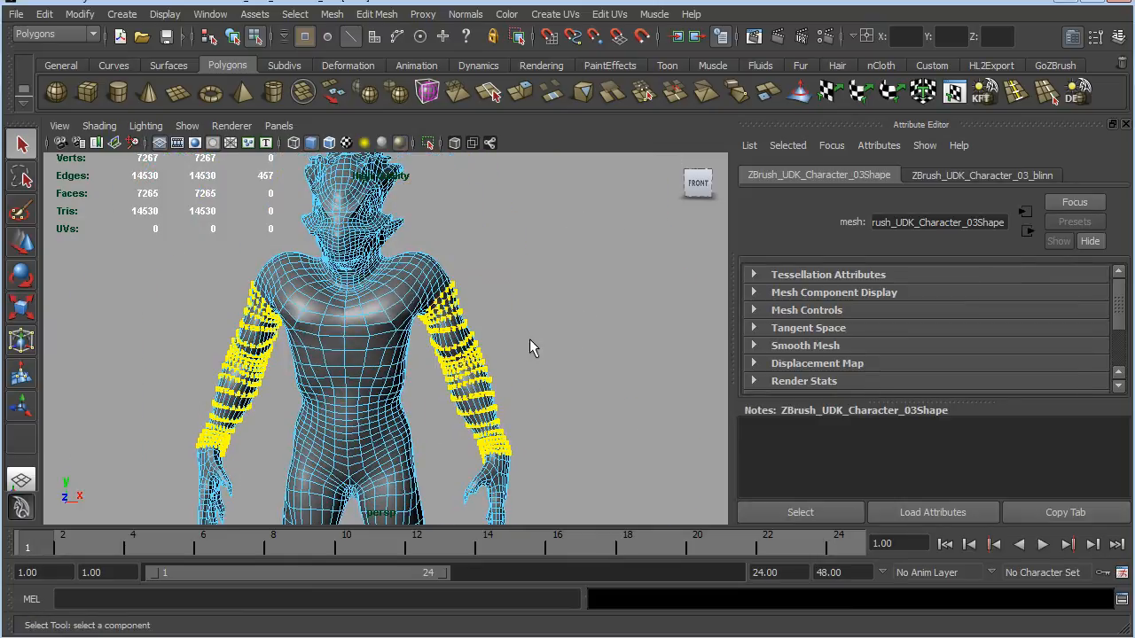
pyautogui.click(511, 322)
# Delete three horizontal edge loops around the creature's waist and hips to thin out the dense area.
pyautogui.keyDown('alt'); pyautogui.moveTo(511, 322); pyautogui.dragTo(532, 288); pyautogui.keyUp('alt')
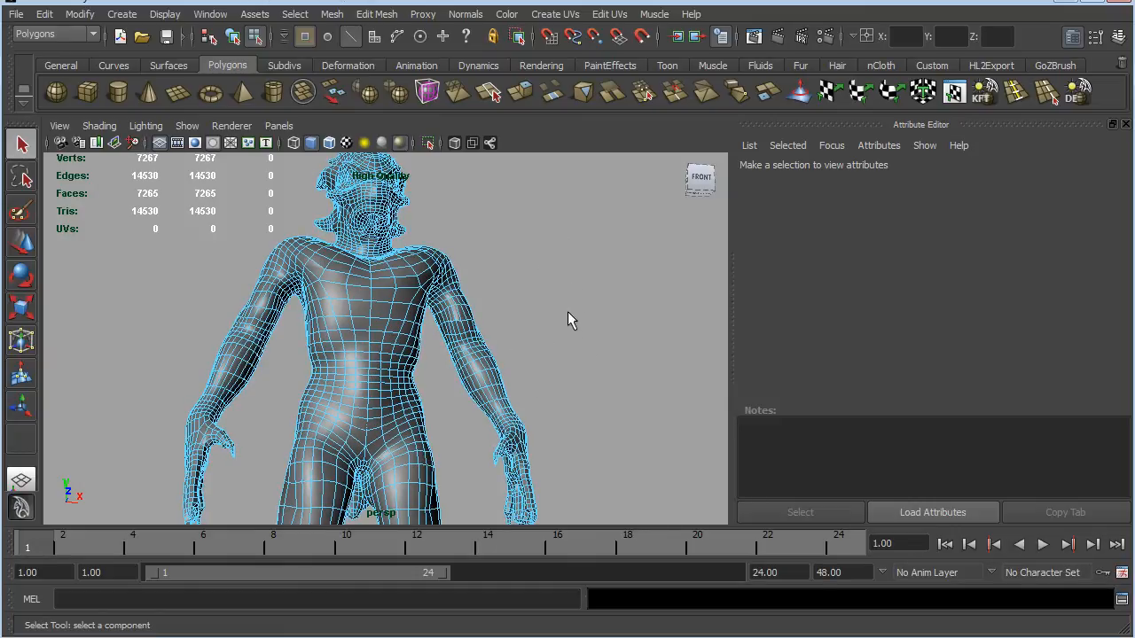
pyautogui.moveTo(550, 337)
pyautogui.keyDown('alt'); pyautogui.mouseDown()
pyautogui.moveTo(496, 360)
pyautogui.moveTo(233, 372)
pyautogui.moveTo(163, 346)
pyautogui.moveTo(420, 337)
pyautogui.moveTo(538, 365)
pyautogui.moveTo(537, 351)
pyautogui.mouseUp(); pyautogui.keyUp('alt')
pyautogui.keyDown('alt'); pyautogui.moveTo(549, 353); pyautogui.dragTo(558, 193, button='middle'); pyautogui.keyUp('alt')
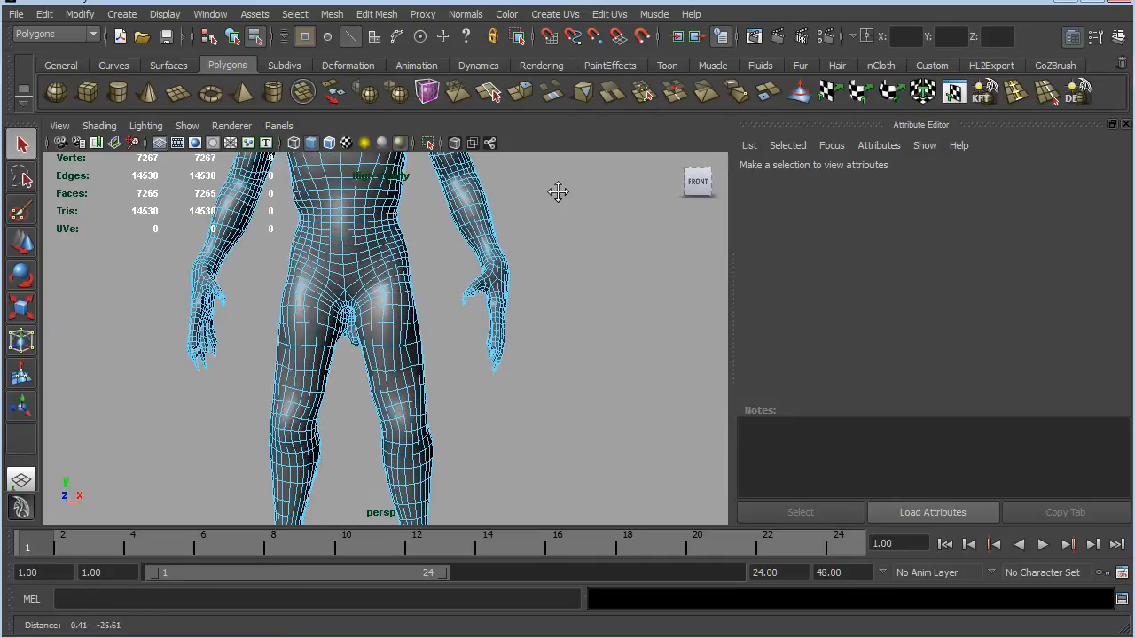
pyautogui.keyDown('alt'); pyautogui.moveTo(615, 278); pyautogui.dragTo(576, 317, button='middle'); pyautogui.keyUp('alt')
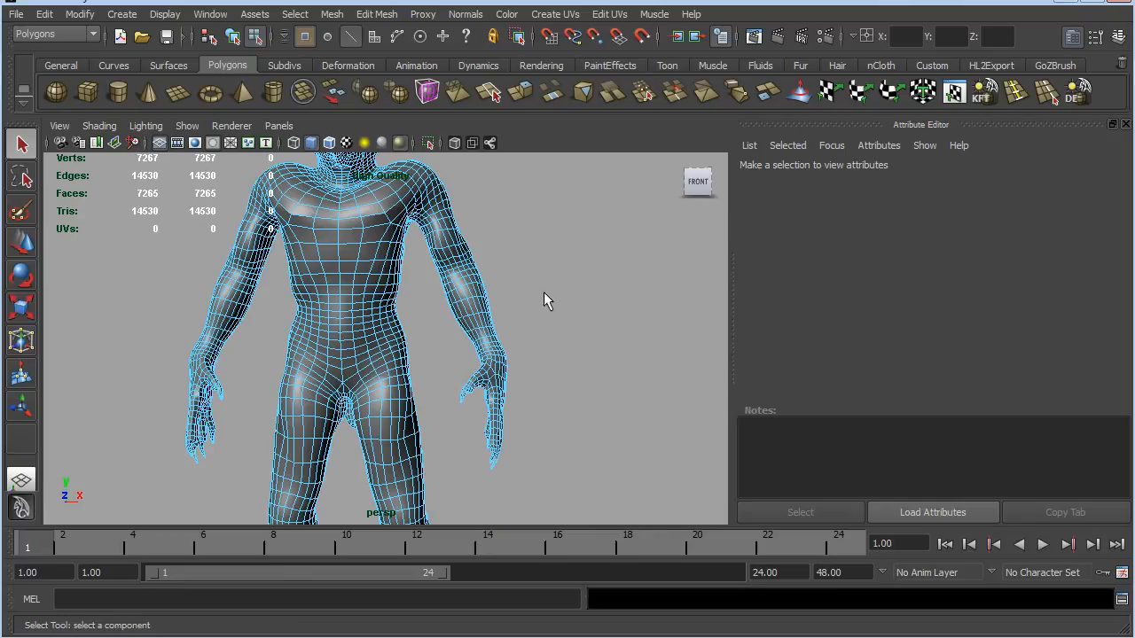
pyautogui.scroll(2, 523, 326)
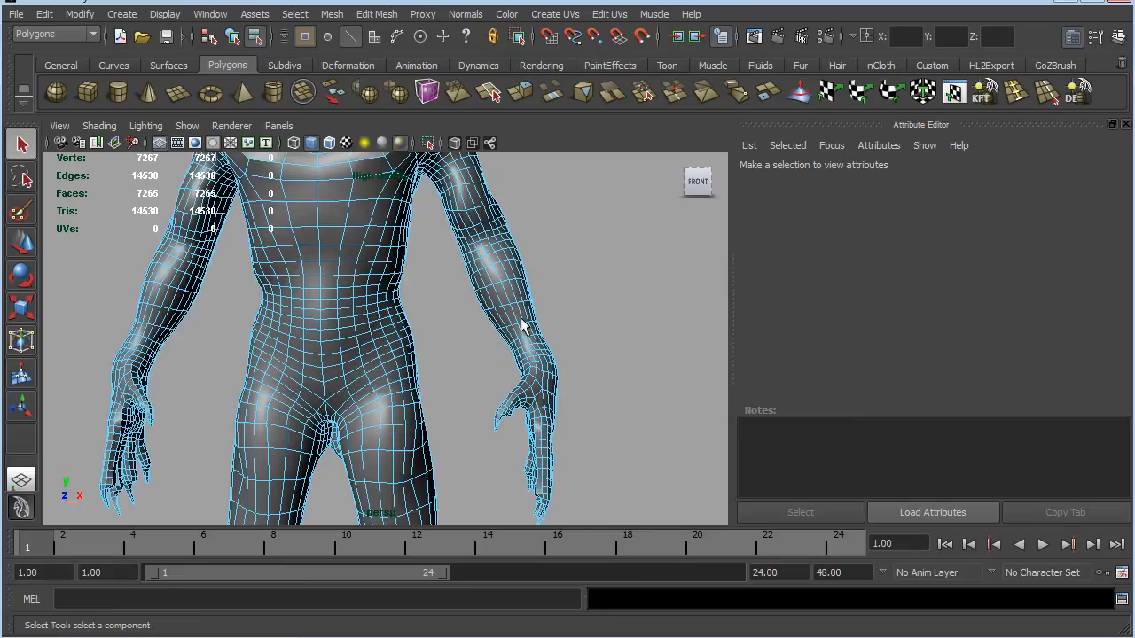
pyautogui.doubleClick(347, 304)
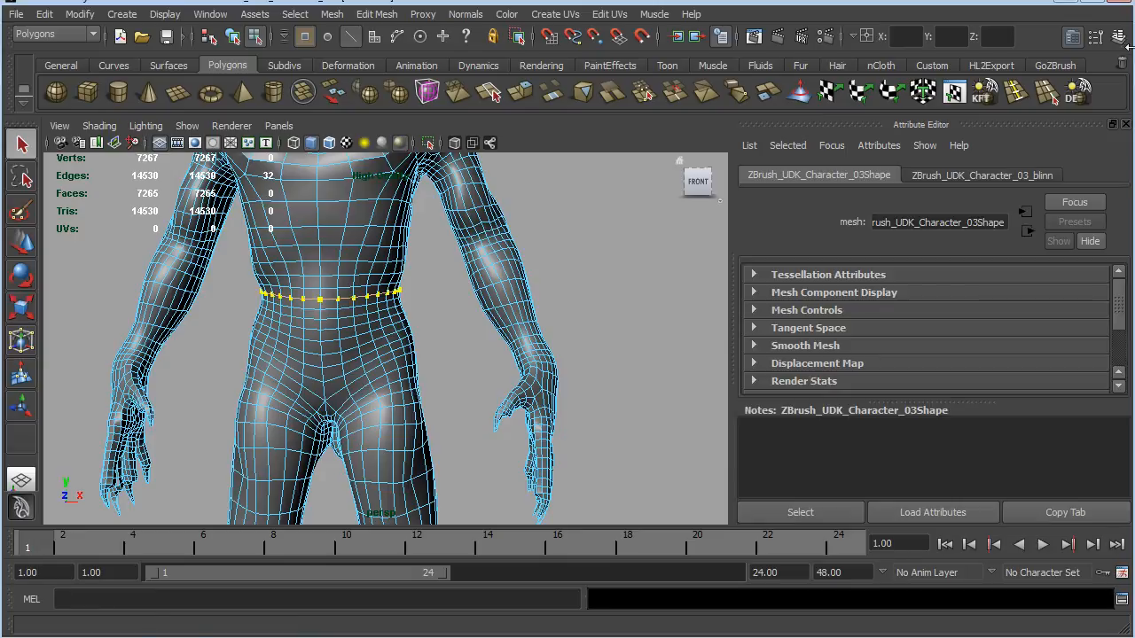
pyautogui.doubleClick(347, 316)
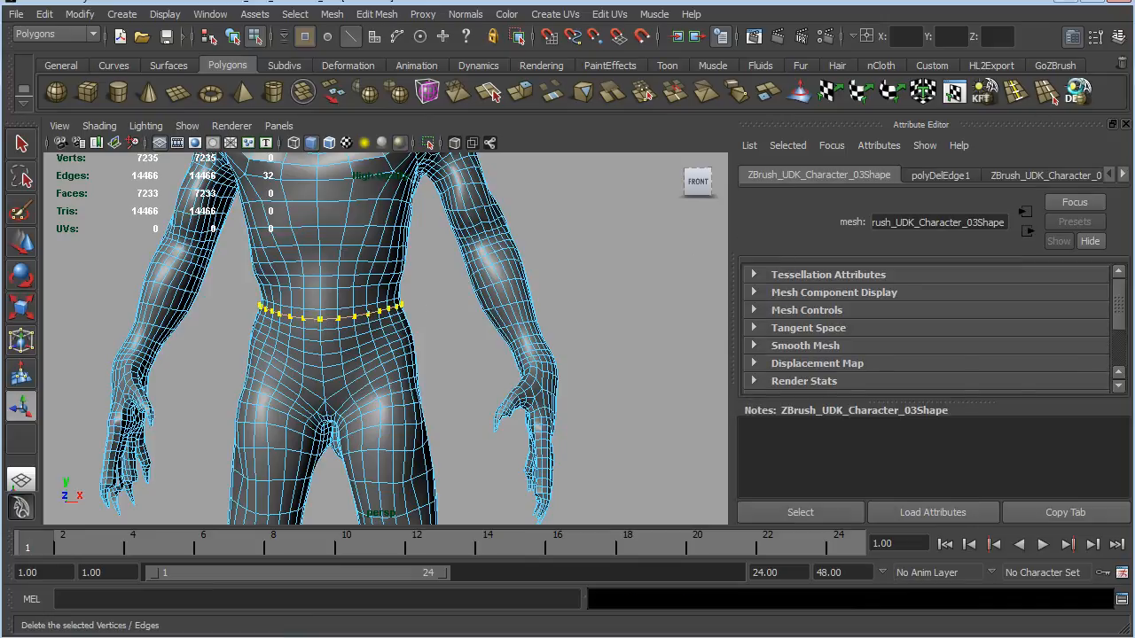
pyautogui.click(1077, 91)
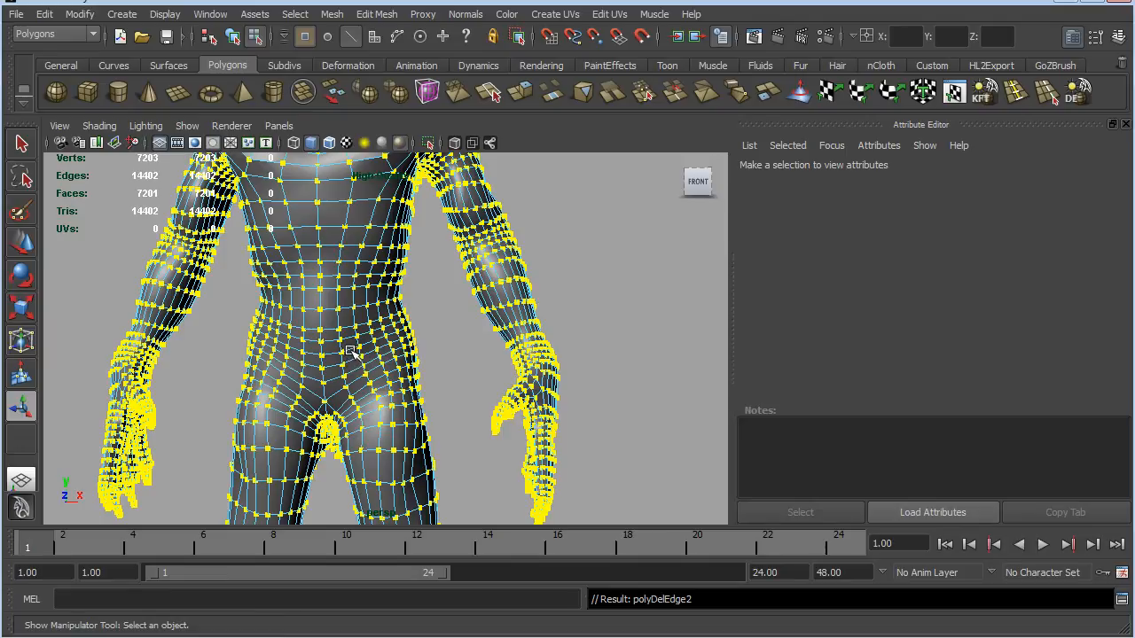
pyautogui.doubleClick(349, 349)
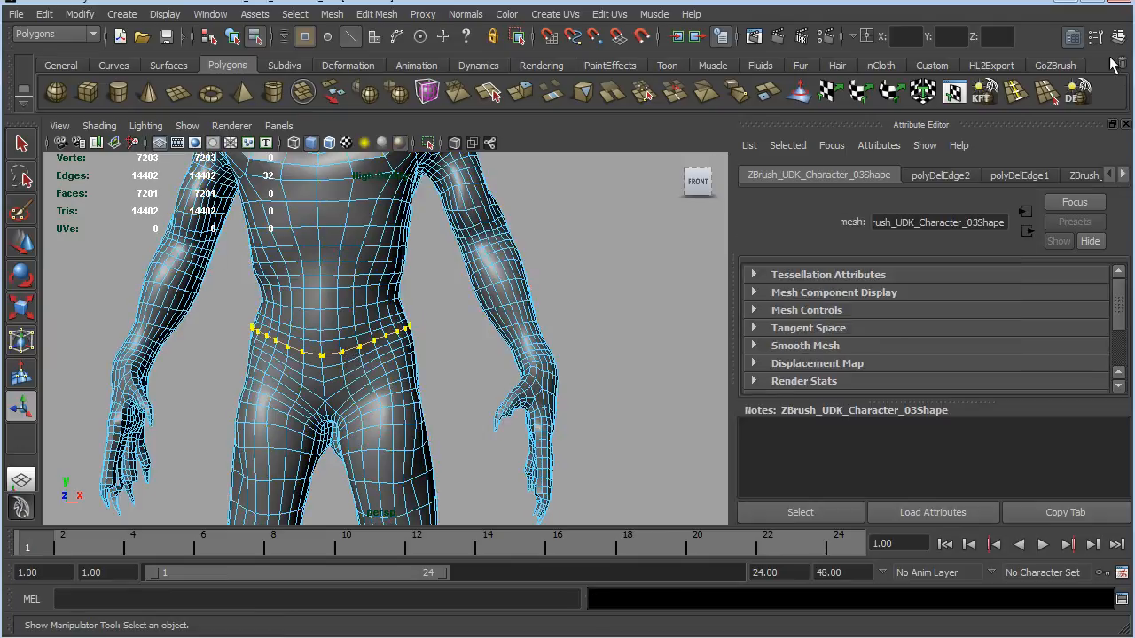
pyautogui.click(1080, 97)
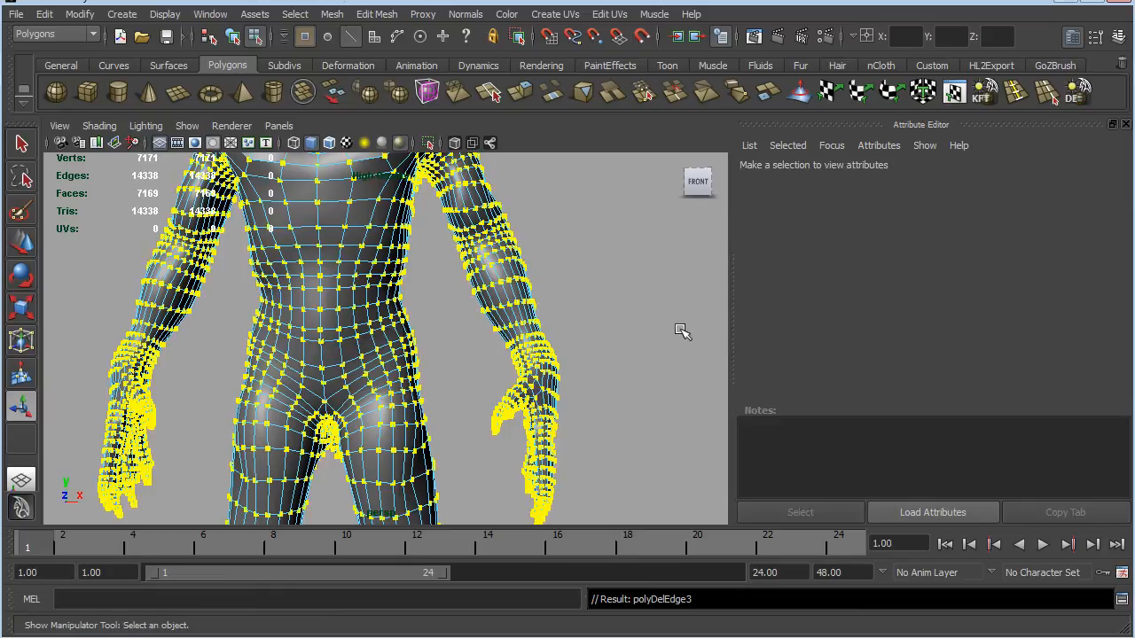
# Send the edited creature mesh back to ZBrush with GoZ and check its waist topology.
pyautogui.click(1055, 65)
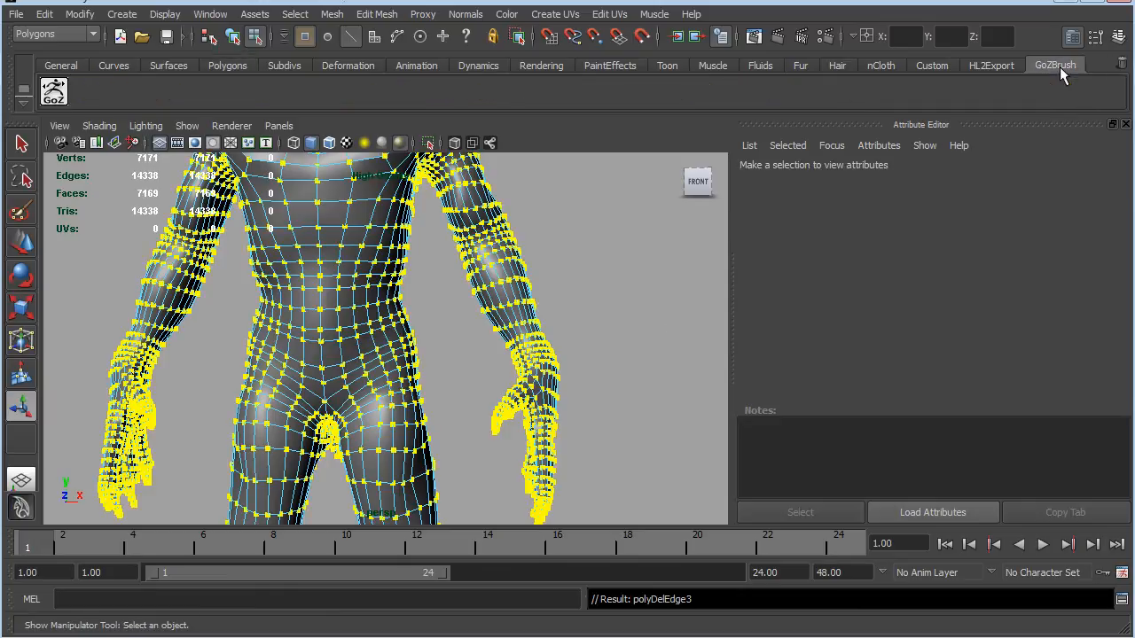
pyautogui.click(54, 92)
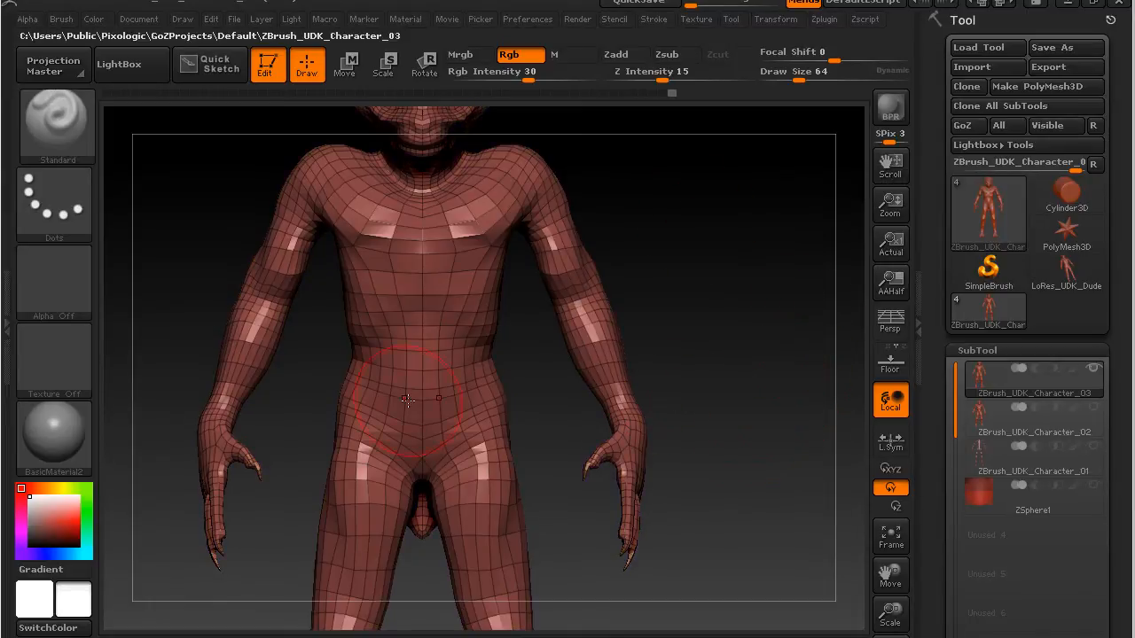
pyautogui.moveTo(740, 411); pyautogui.dragTo(702, 408)
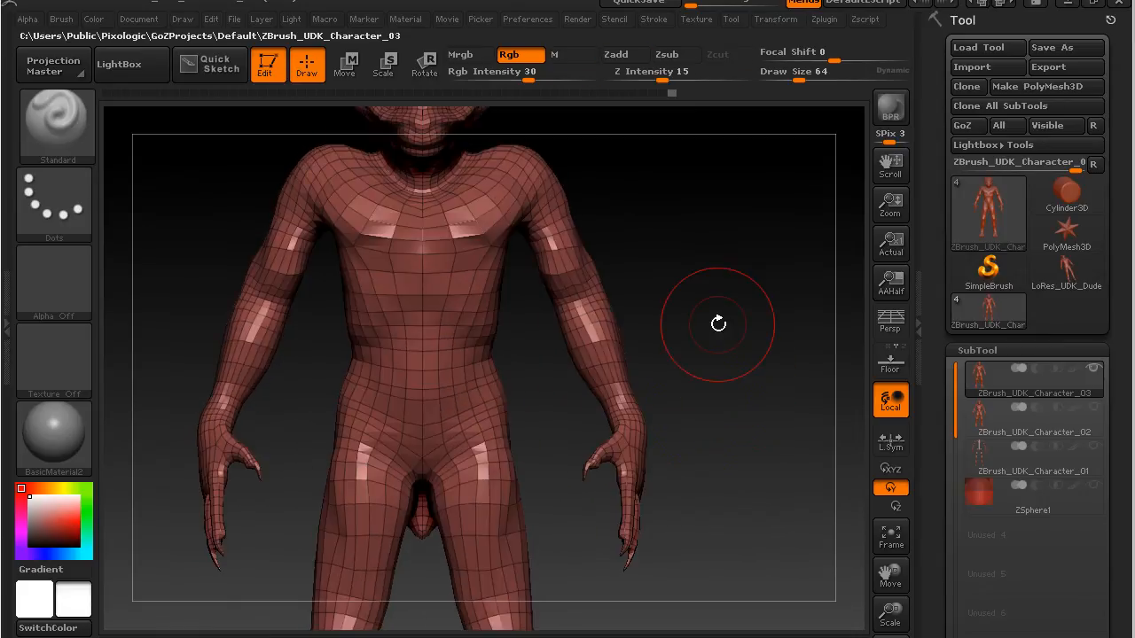
# Mask the creature's waist, lower abdomen and lower back all the way around the body.
pyautogui.moveTo(464, 388)
pyautogui.keyDown('ctrl'); pyautogui.mouseDown()
pyautogui.moveTo(412, 372)
pyautogui.moveTo(395, 381)
pyautogui.moveTo(456, 404)
pyautogui.mouseUp(); pyautogui.keyUp('ctrl')
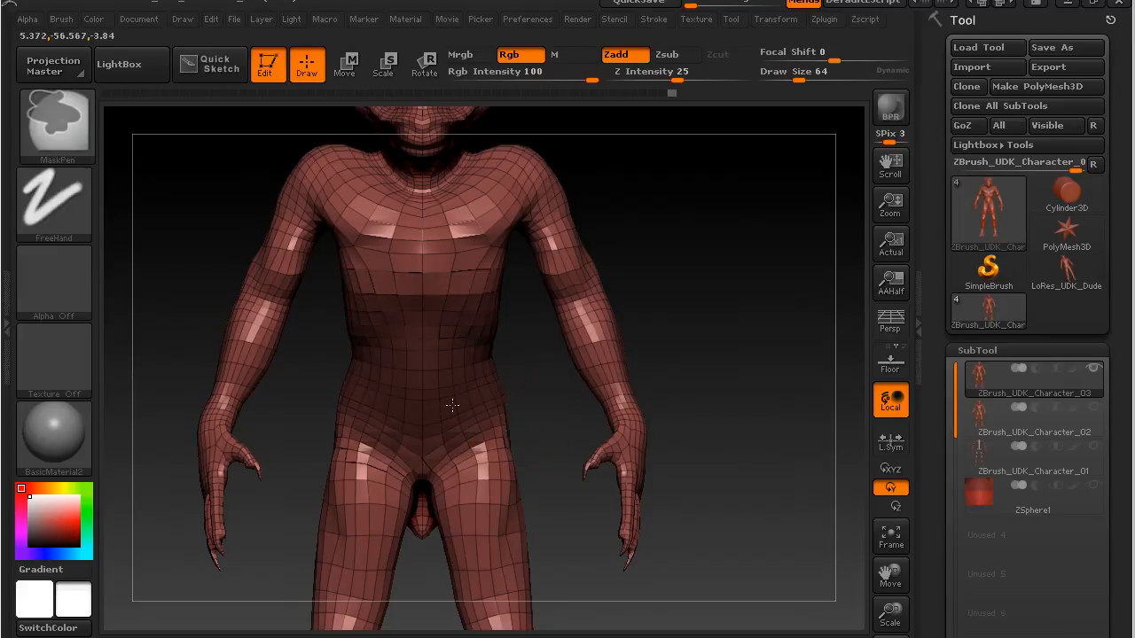
pyautogui.moveTo(731, 385)
pyautogui.mouseDown()
pyautogui.moveTo(663, 389)
pyautogui.moveTo(588, 332)
pyautogui.mouseUp()
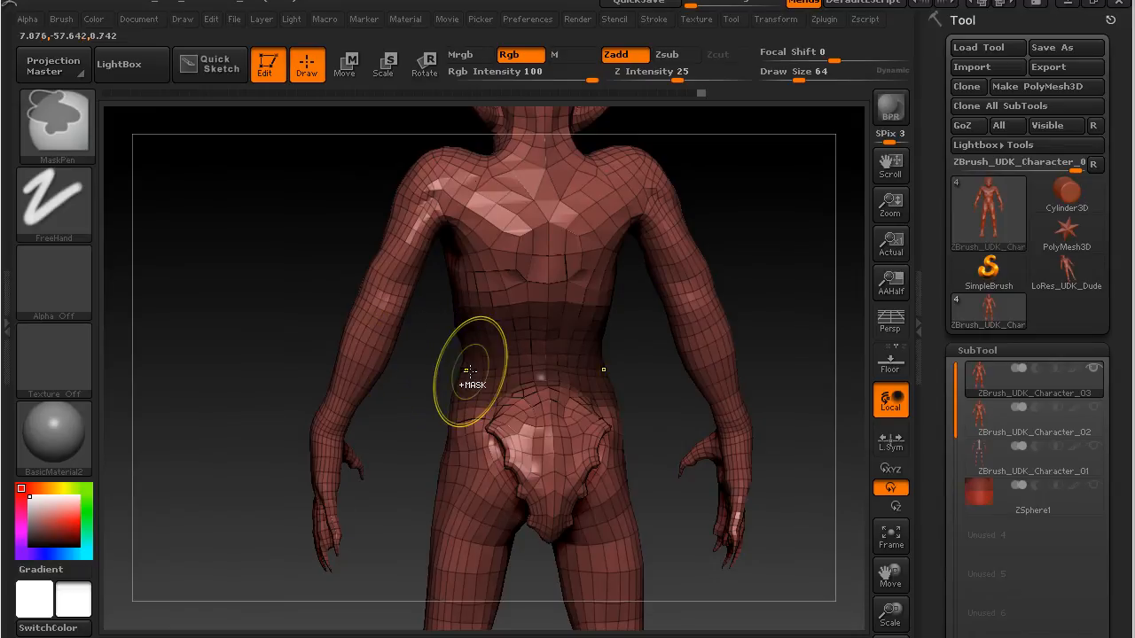
pyautogui.moveTo(297, 391)
pyautogui.mouseDown()
pyautogui.moveTo(321, 345)
pyautogui.moveTo(298, 292)
pyautogui.mouseUp()
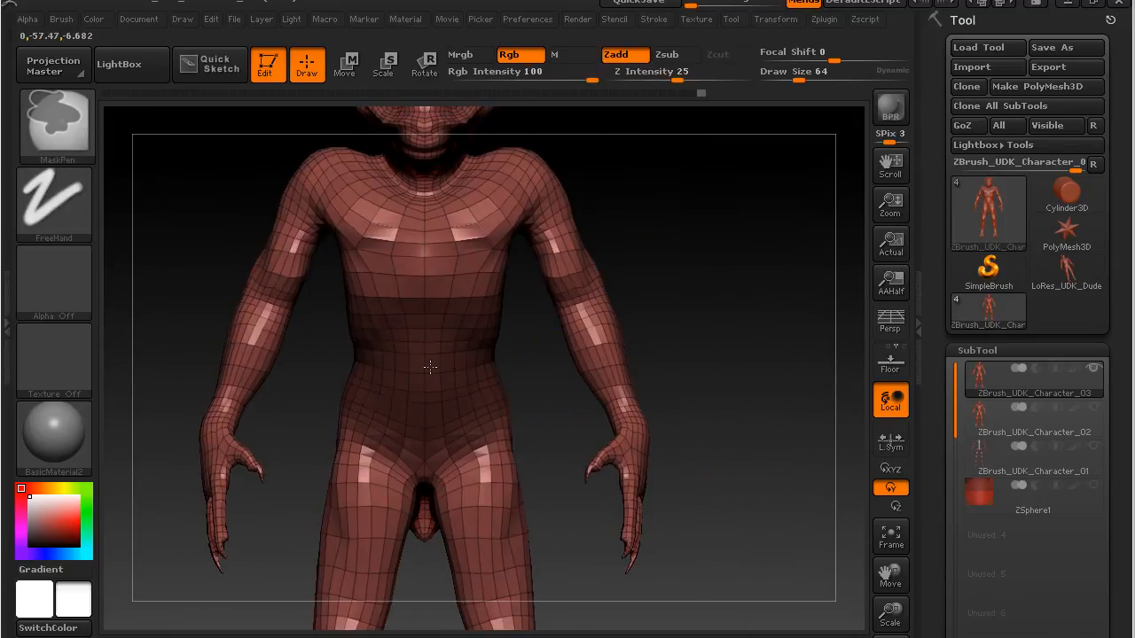
# Invert the mask to expose the waist, try relaxing it with the Relax deformation, and undo that relax.
pyautogui.keyDown('ctrl'); pyautogui.click(718, 266); pyautogui.keyUp('ctrl')
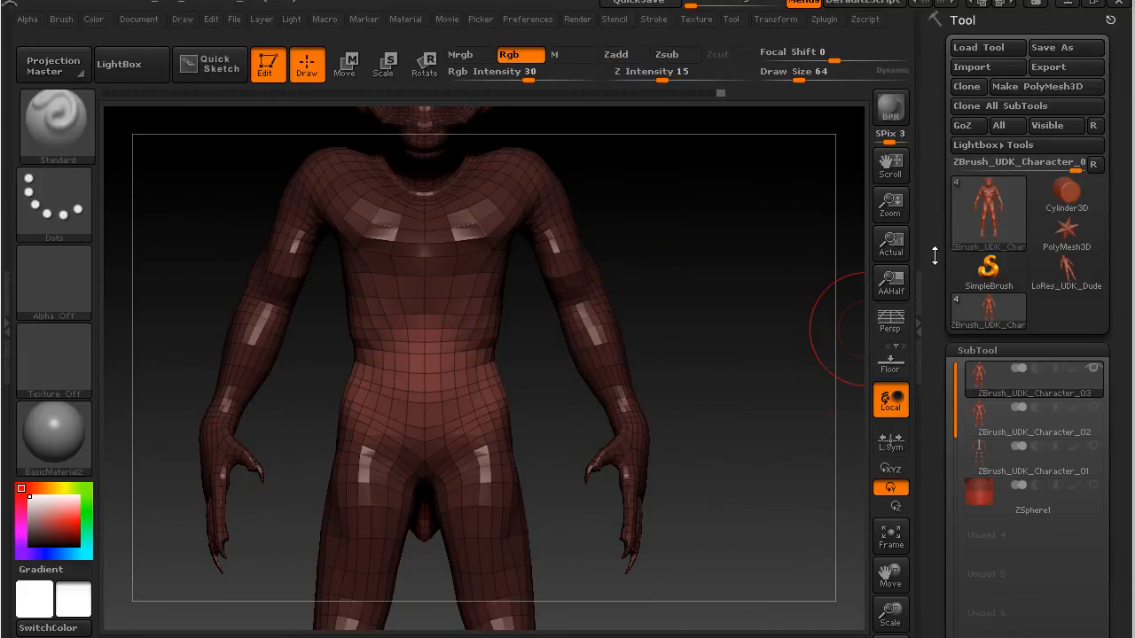
pyautogui.moveTo(937, 258); pyautogui.dragTo(918, 0)
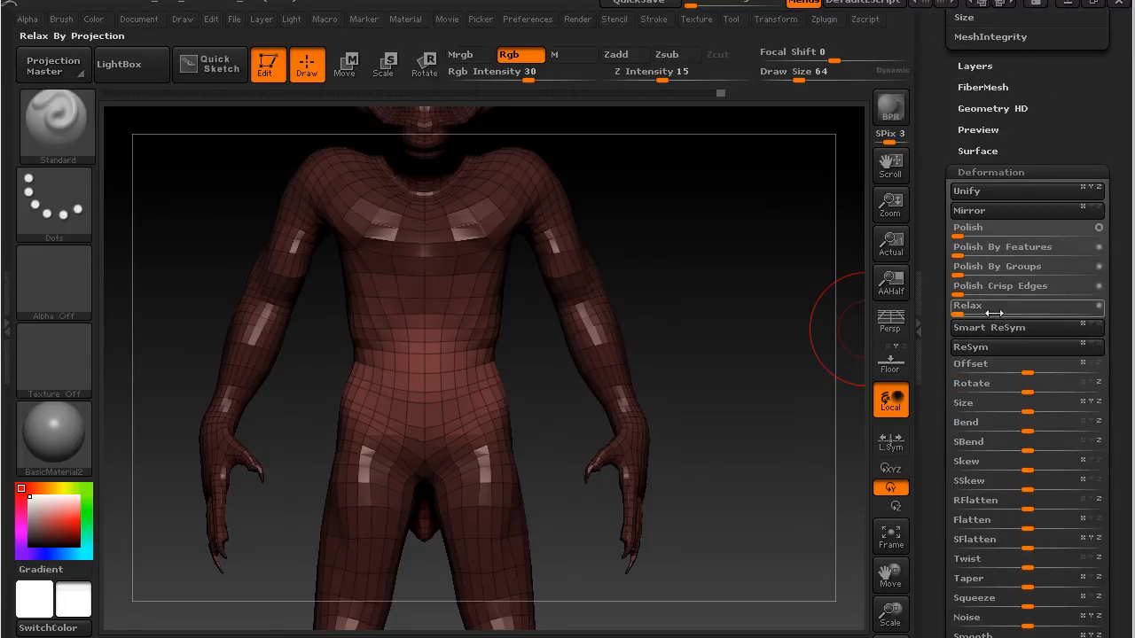
pyautogui.click(963, 312)
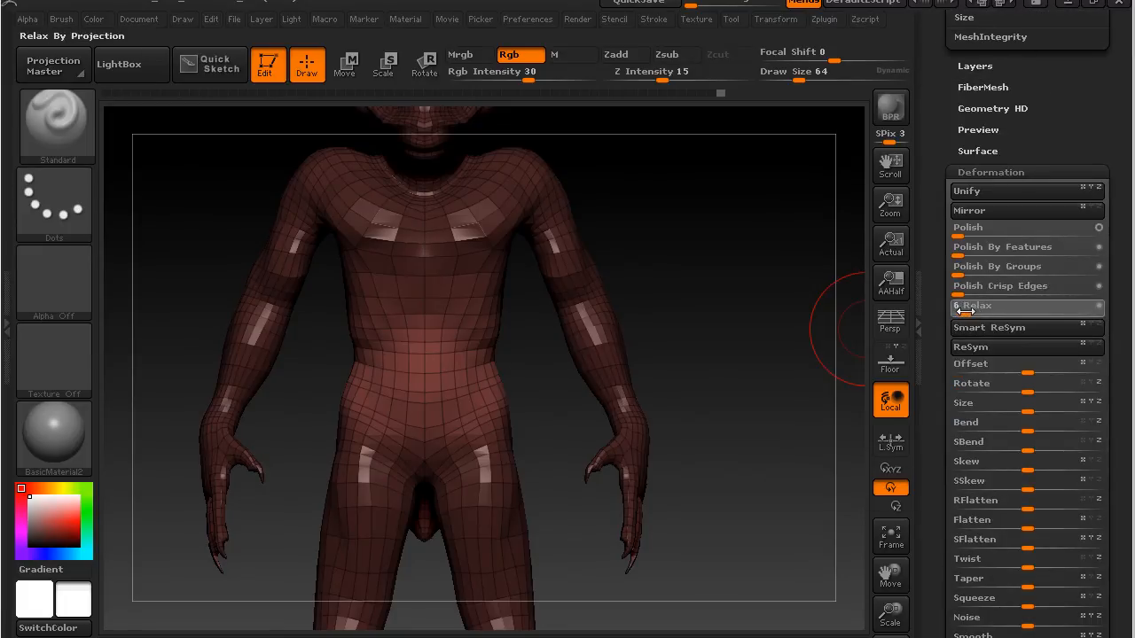
pyautogui.moveTo(968, 311); pyautogui.dragTo(968, 311)
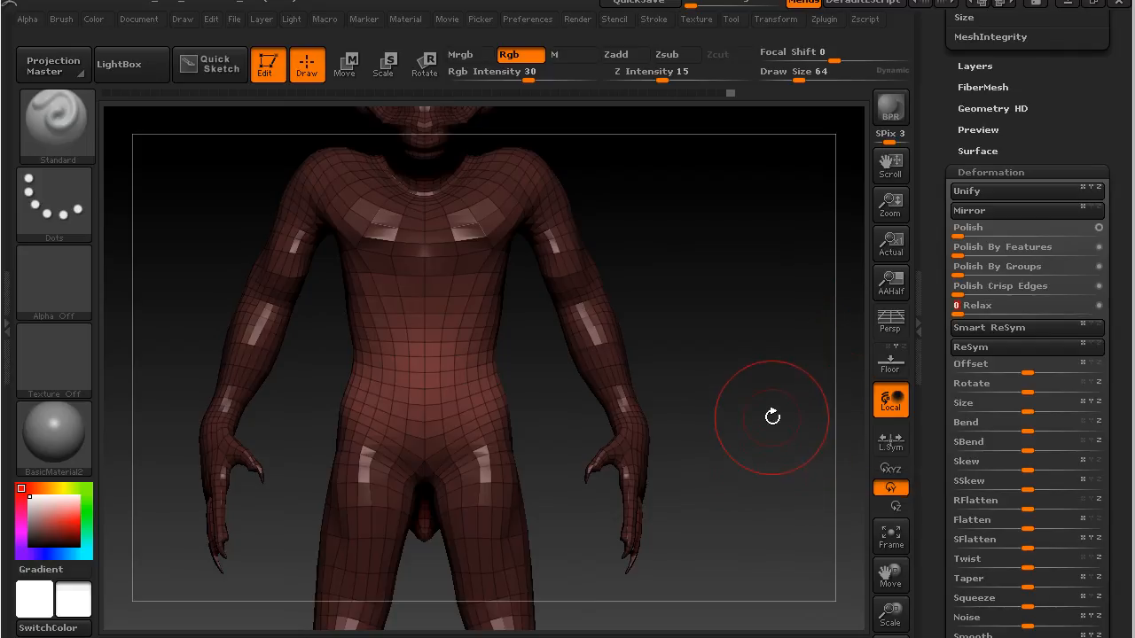
pyautogui.hotkey('ctrl', 'z')
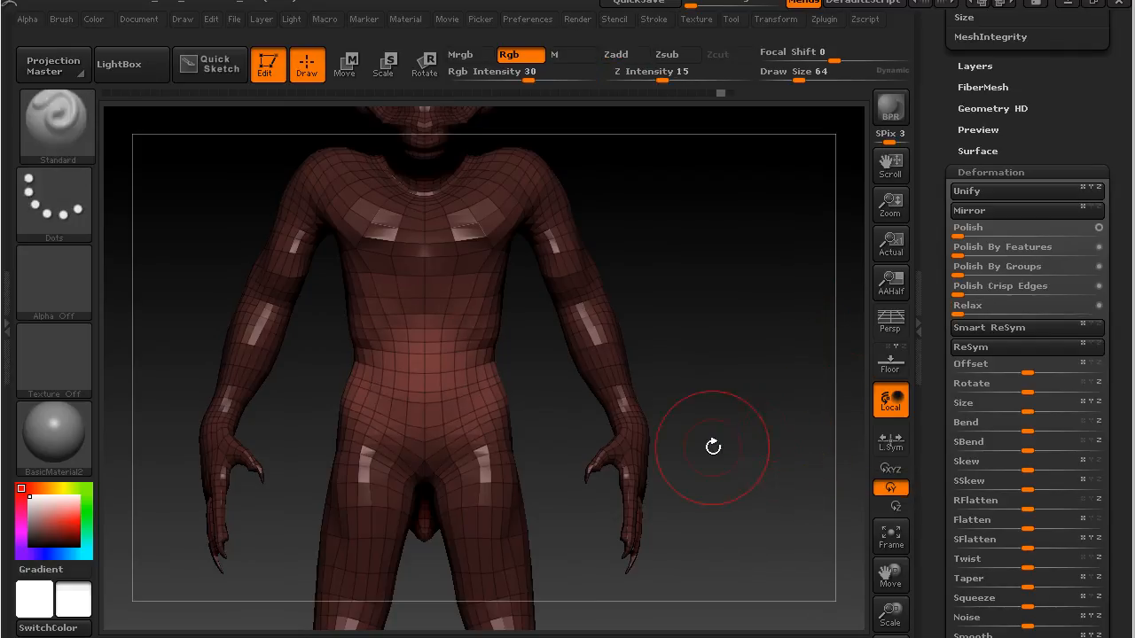
# Relax the unmasked waist and lower back with the Relax deformation, and clear the mask from the creature.
pyautogui.press('ctrl')
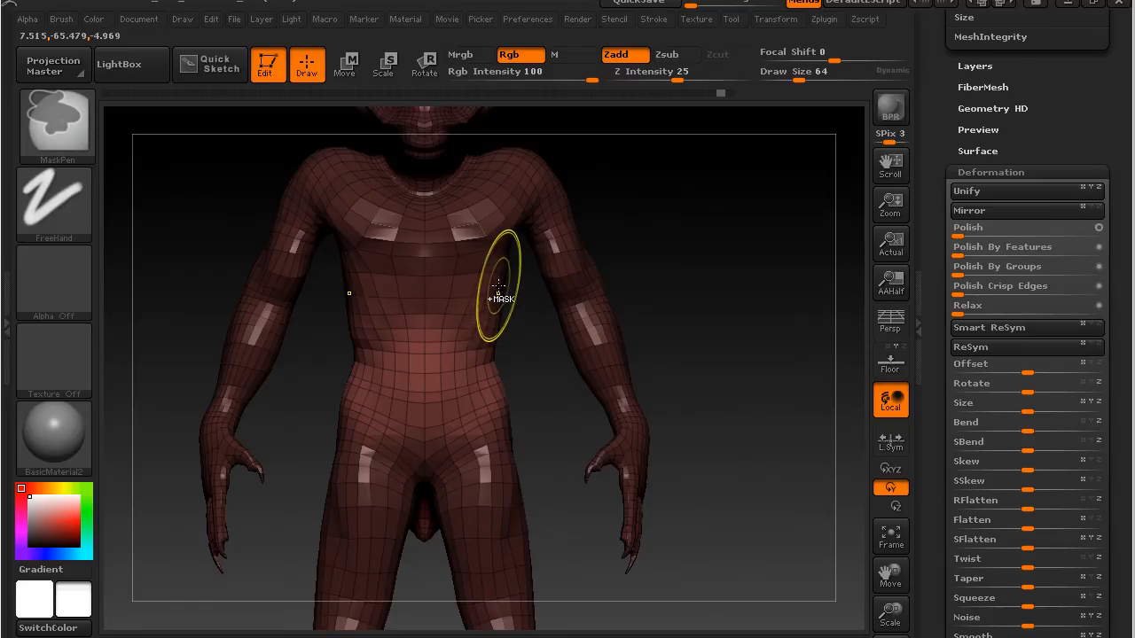
pyautogui.moveTo(656, 352); pyautogui.dragTo(631, 266)
pyautogui.press('ctrl')
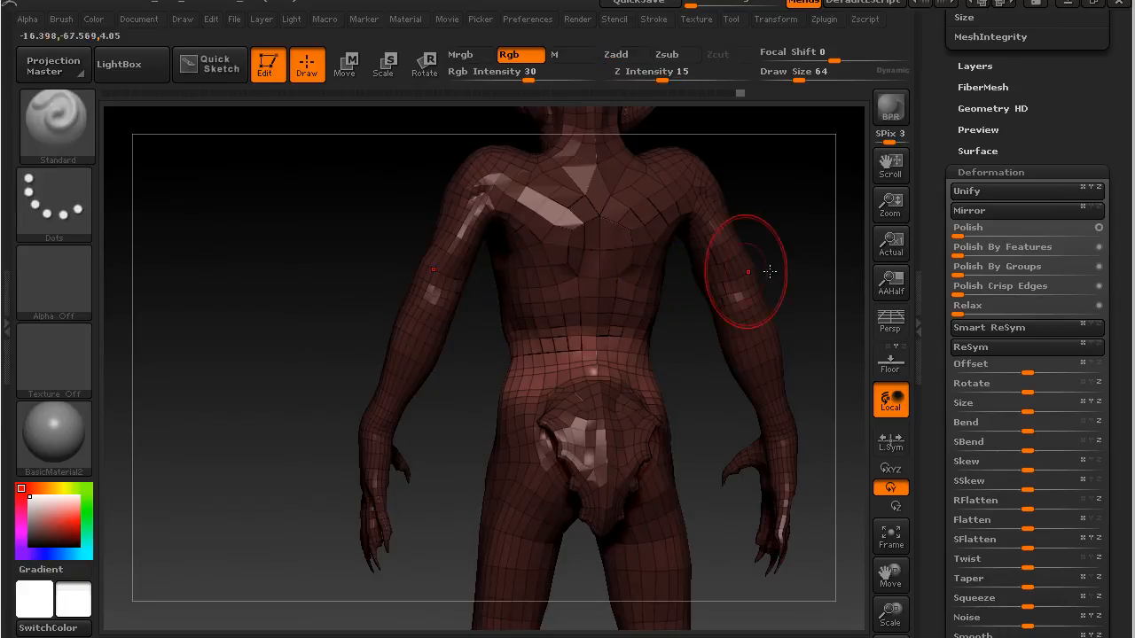
pyautogui.moveTo(961, 310); pyautogui.dragTo(963, 311)
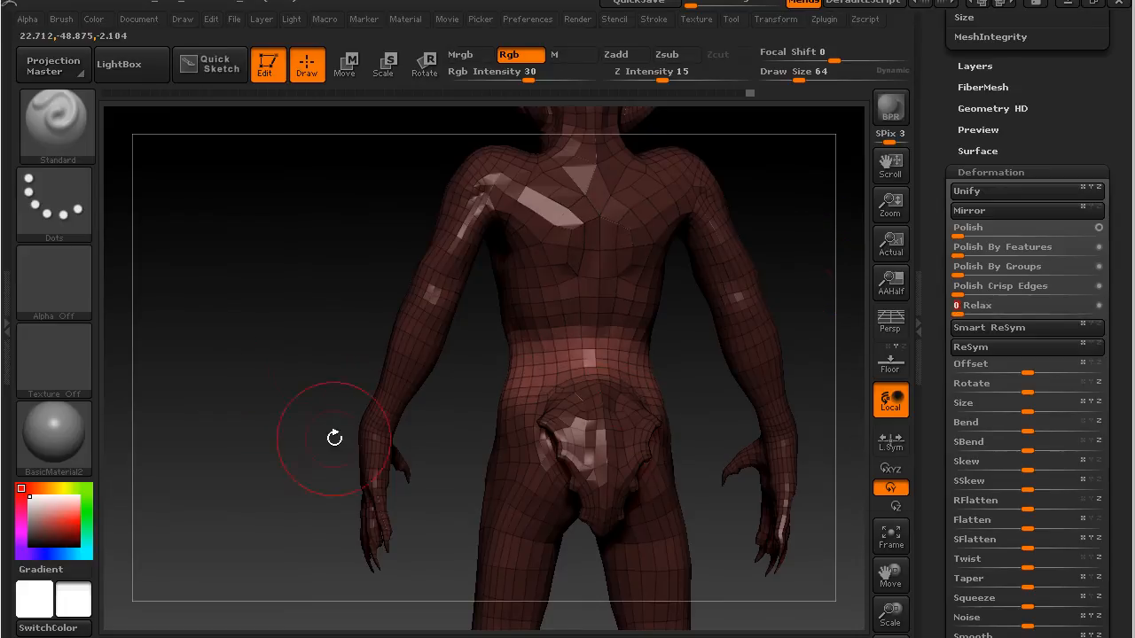
pyautogui.press('ctrl')
pyautogui.moveTo(310, 334)
pyautogui.mouseDown()
pyautogui.moveTo(278, 342)
pyautogui.moveTo(375, 358)
pyautogui.moveTo(342, 329)
pyautogui.mouseUp()
# Project the surface of ZBrush_UDK_Character_02 onto the remeshed subtool with ProjectAll, and hide ZBrush_UDK_Character_02 again.
pyautogui.keyDown('alt'); pyautogui.moveTo(824, 164); pyautogui.dragTo(577, 291); pyautogui.keyUp('alt')
pyautogui.moveTo(941, 153); pyautogui.dragTo(946, 456)
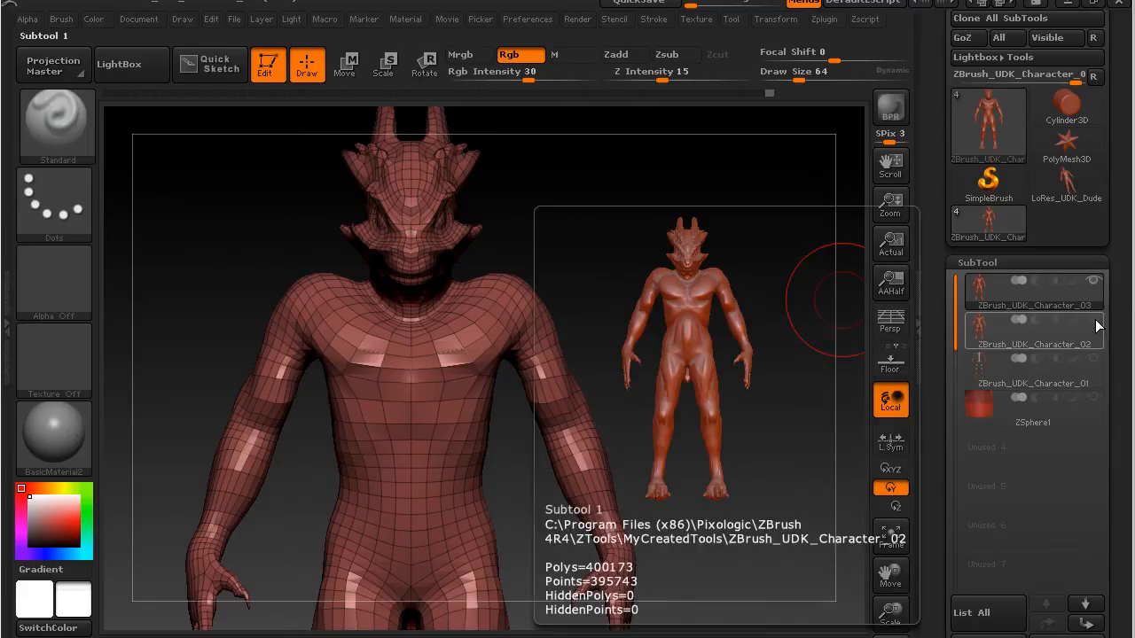
pyautogui.scroll(-5, 982, 515)
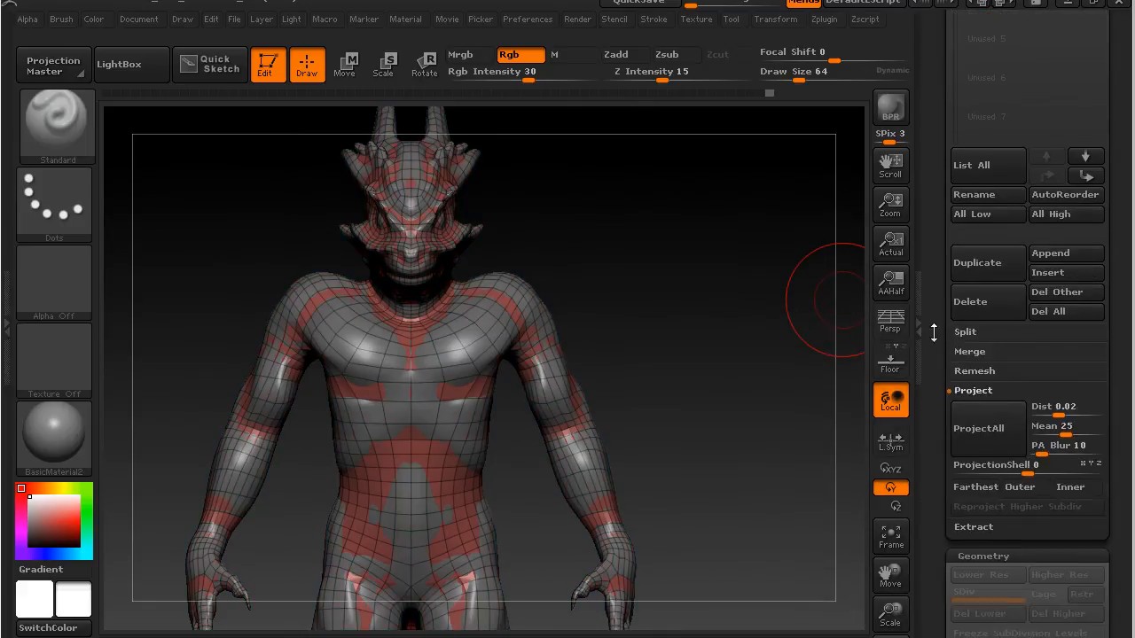
pyautogui.click(992, 361)
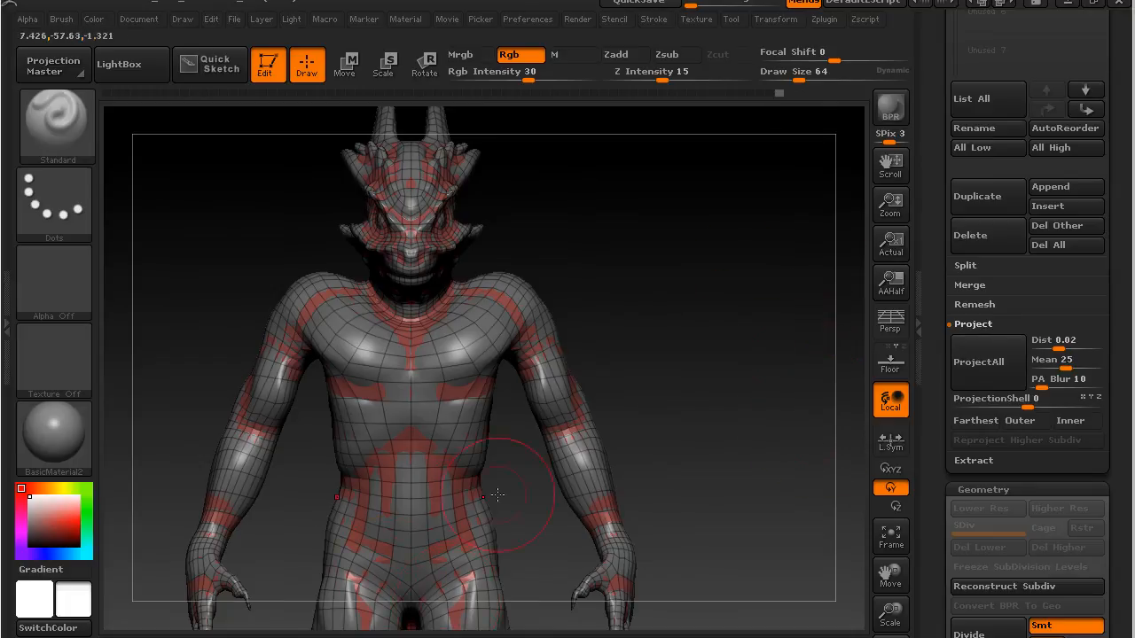
pyautogui.press('ctrl')
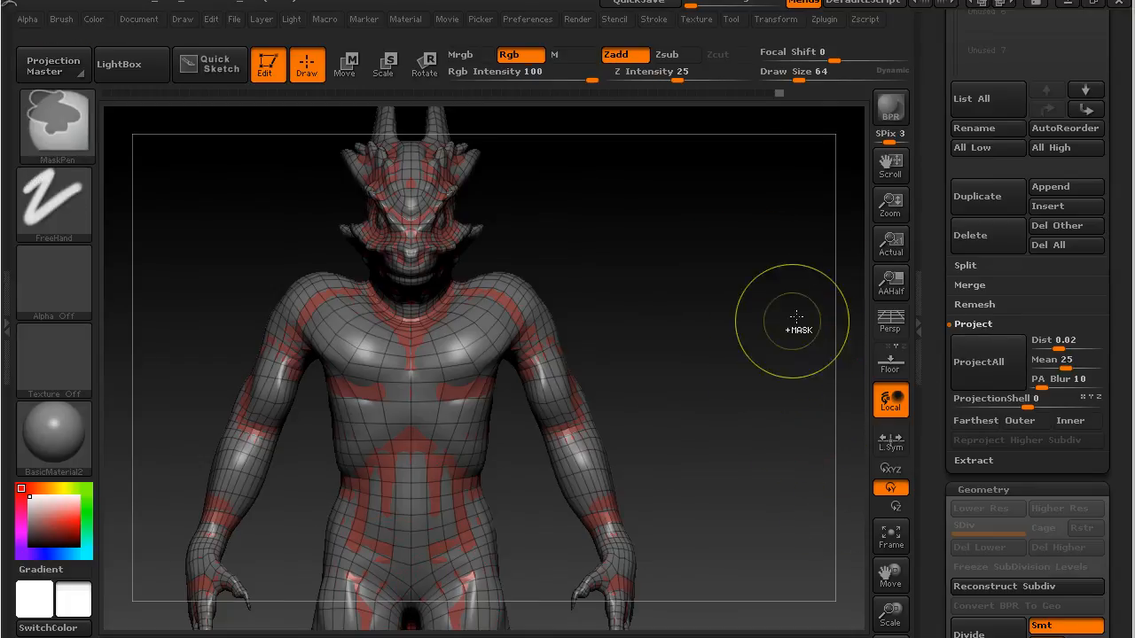
pyautogui.moveTo(1007, 170)
pyautogui.mouseDown()
pyautogui.moveTo(1008, 208)
pyautogui.moveTo(945, 311)
pyautogui.mouseUp()
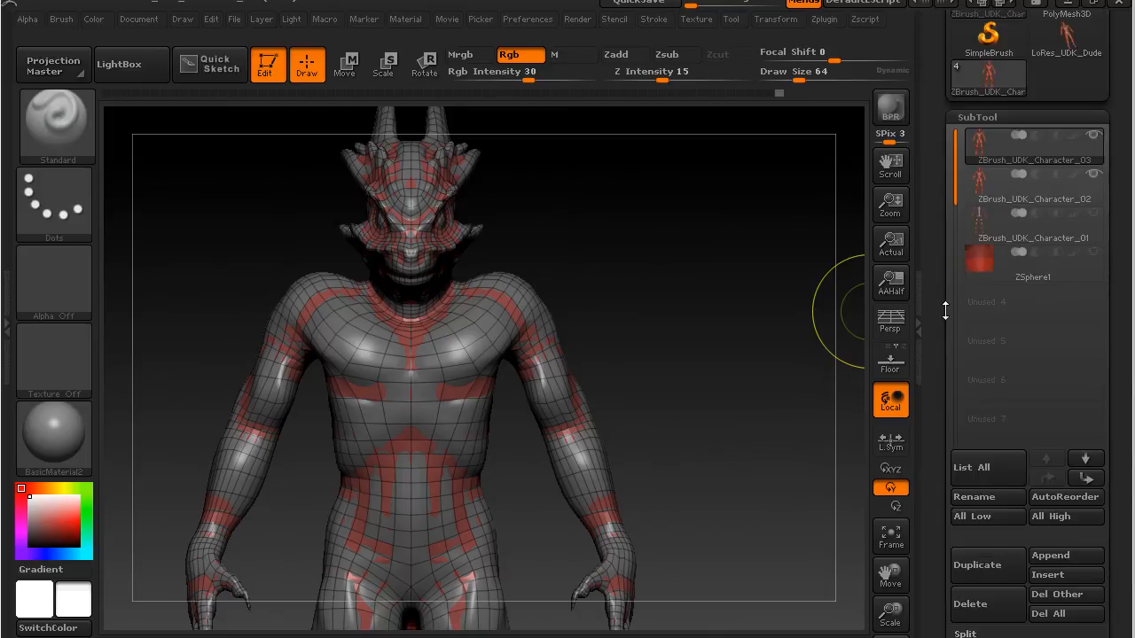
pyautogui.click(1095, 175)
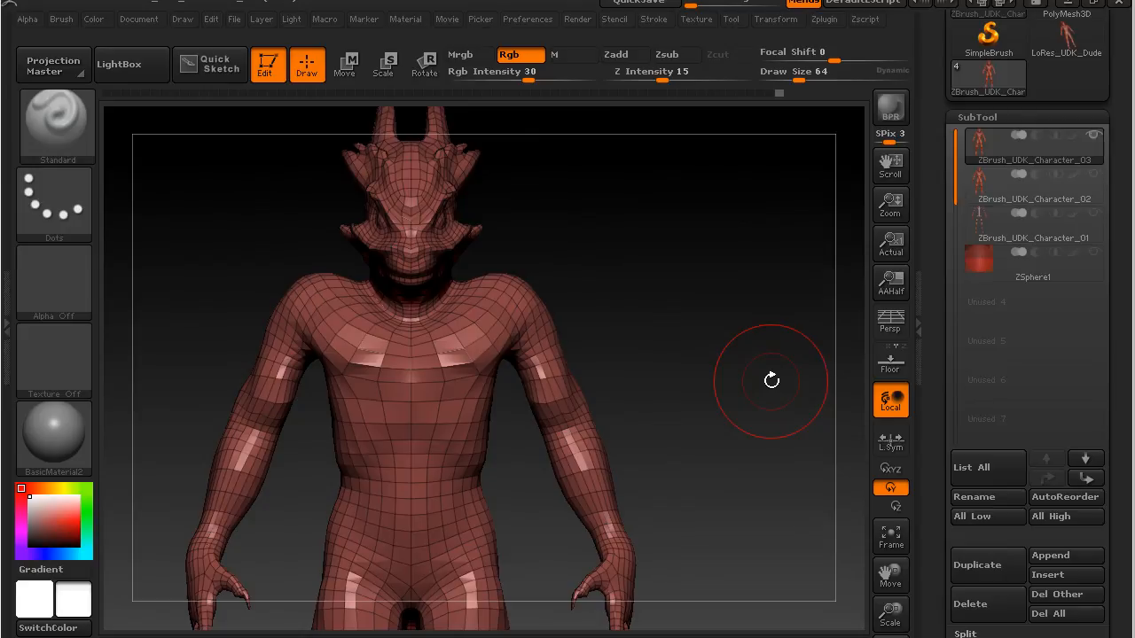
# Inspect the full creature's edge flow from the front, three-quarter and side views.
pyautogui.keyDown('alt'); pyautogui.click(721, 385); pyautogui.keyUp('alt')
pyautogui.moveTo(747, 404); pyautogui.dragTo(383, 416)
pyautogui.moveTo(719, 468); pyautogui.dragTo(697, 446)
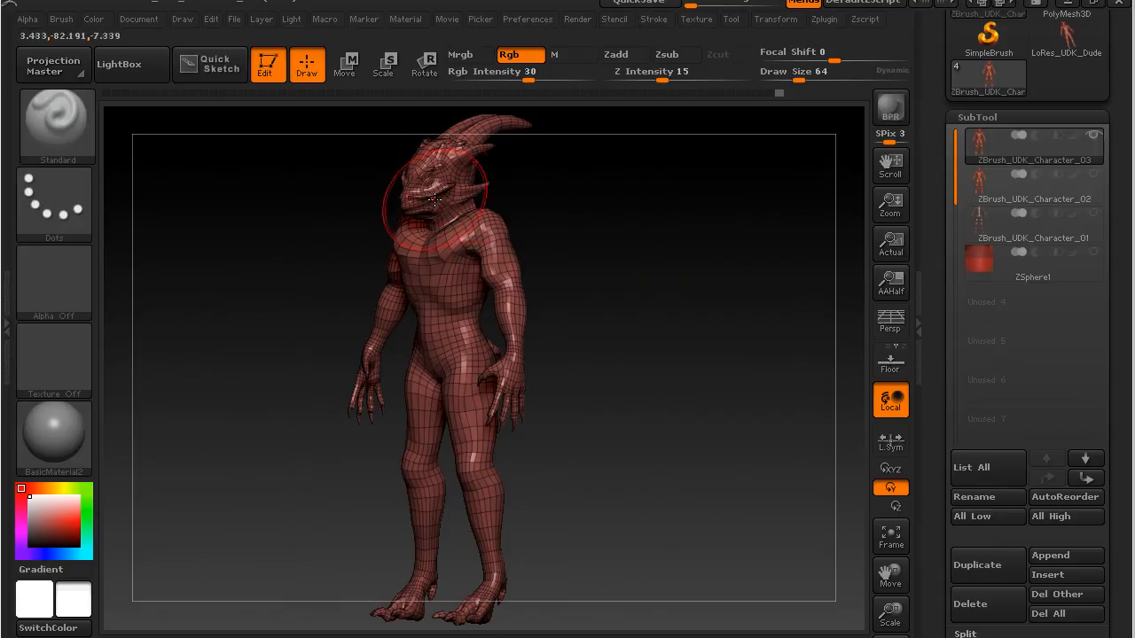
pyautogui.keyDown('shift'); pyautogui.moveTo(630, 346); pyautogui.dragTo(699, 335); pyautogui.keyUp('shift')
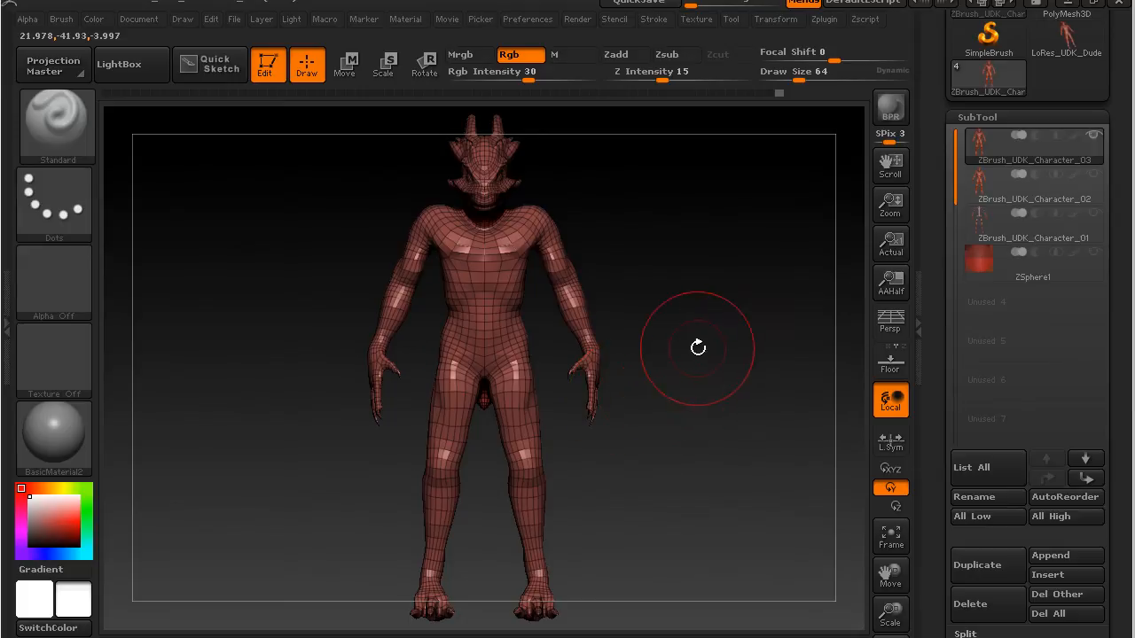
pyautogui.moveTo(749, 268); pyautogui.dragTo(672, 283)
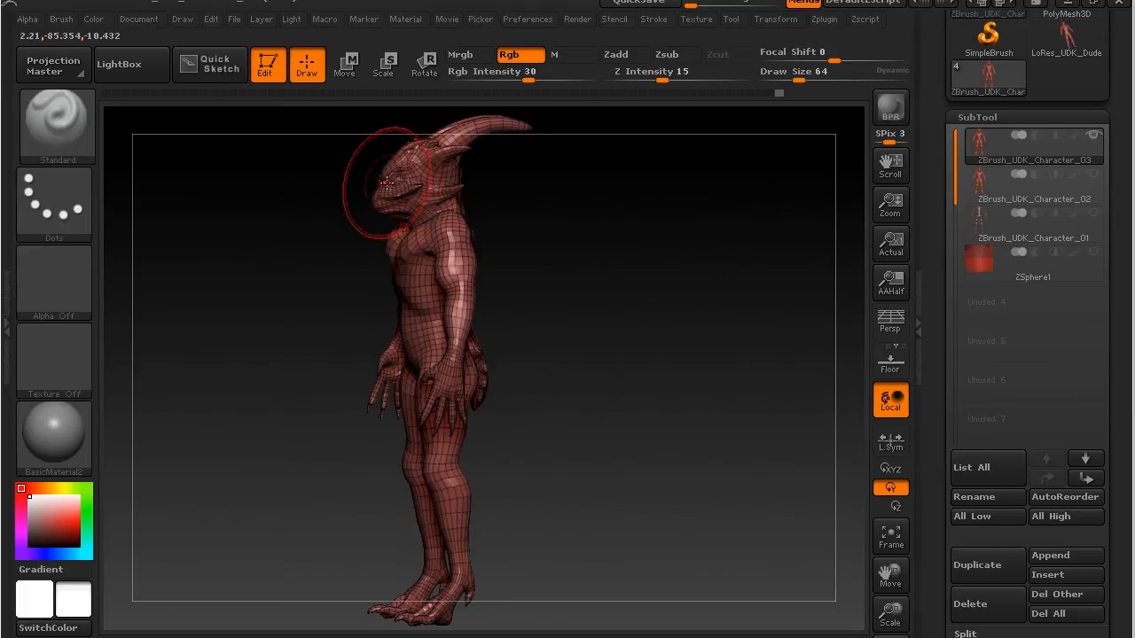
pyautogui.moveTo(593, 381); pyautogui.dragTo(664, 360)
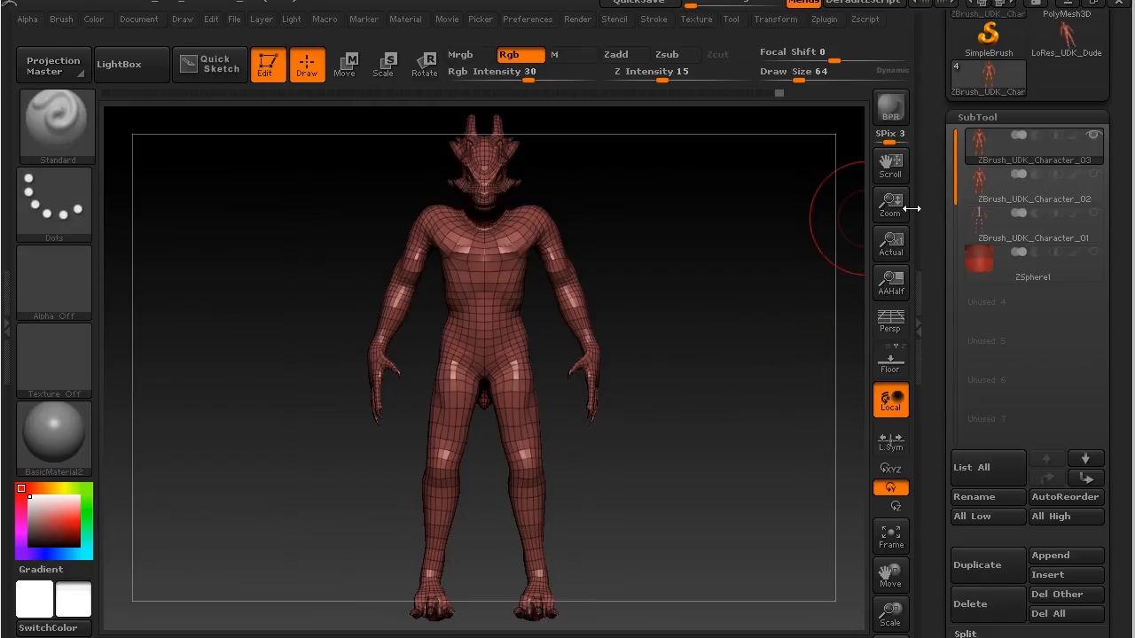
# Clone the remeshed creature subtool into a separate tool and switch to the clone, ZBrush_UDK_Character_03.
pyautogui.moveTo(933, 145); pyautogui.dragTo(947, 312)
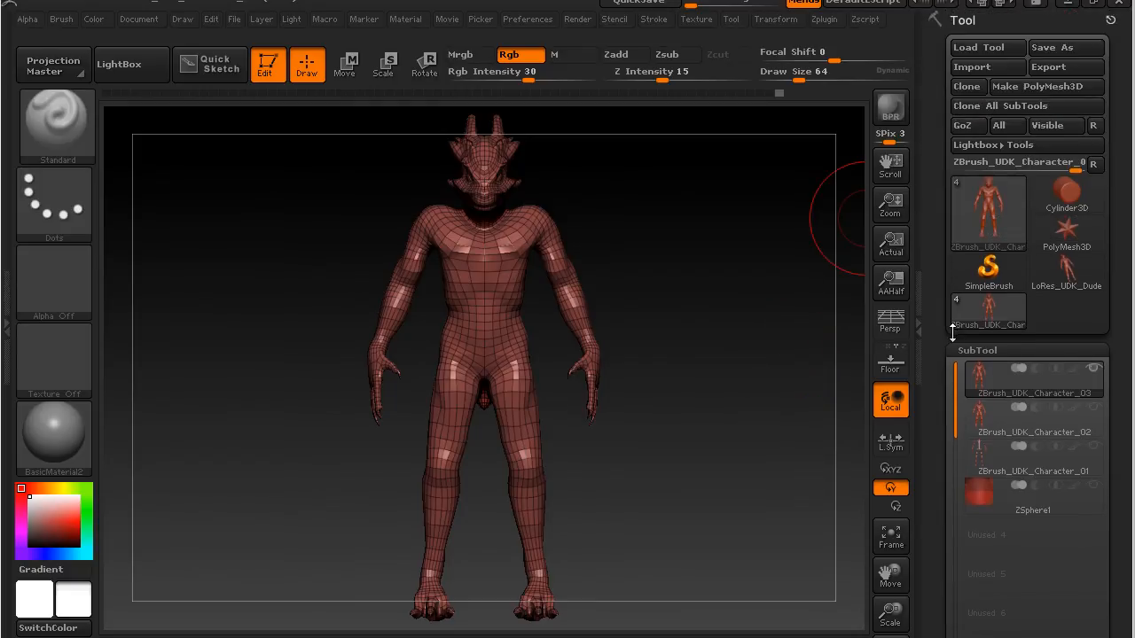
pyautogui.click(968, 86)
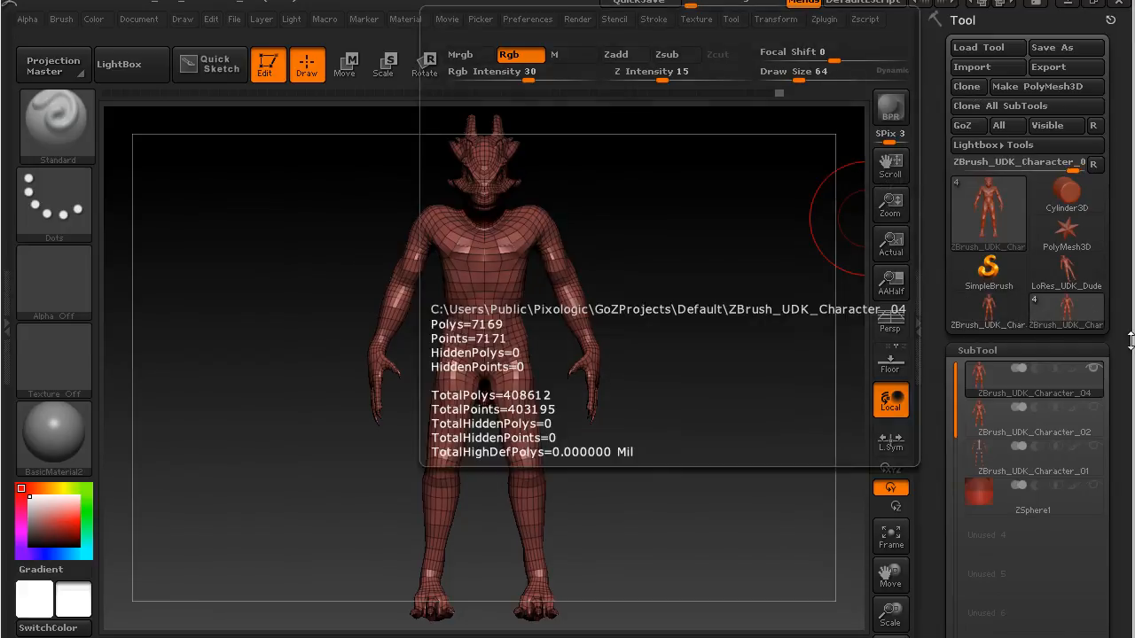
pyautogui.moveTo(1075, 318)
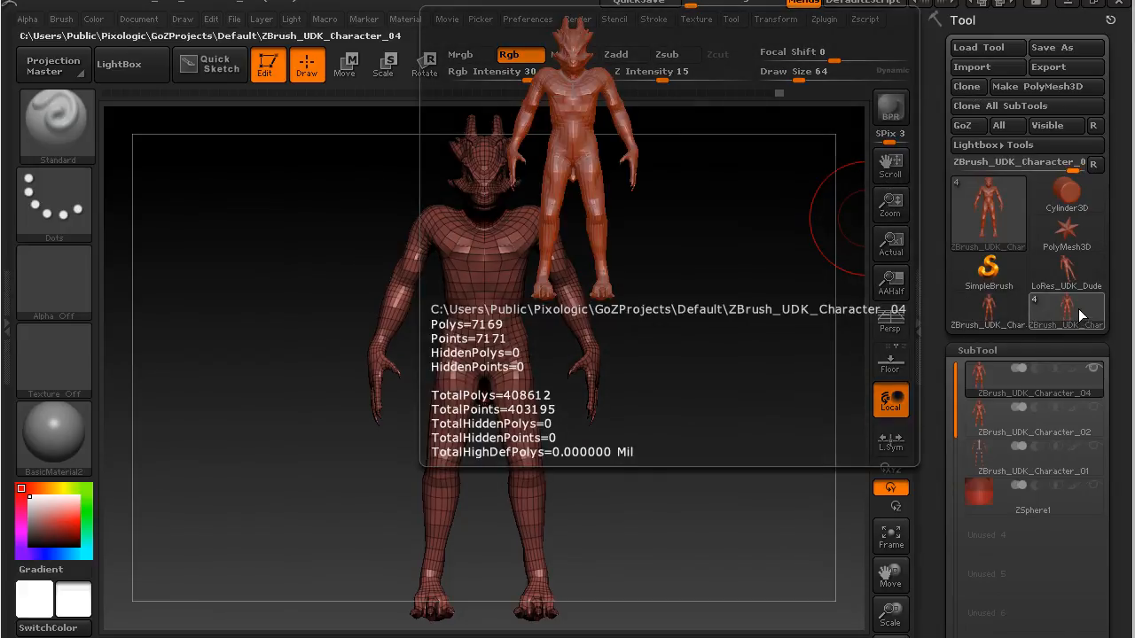
pyautogui.click(1072, 307)
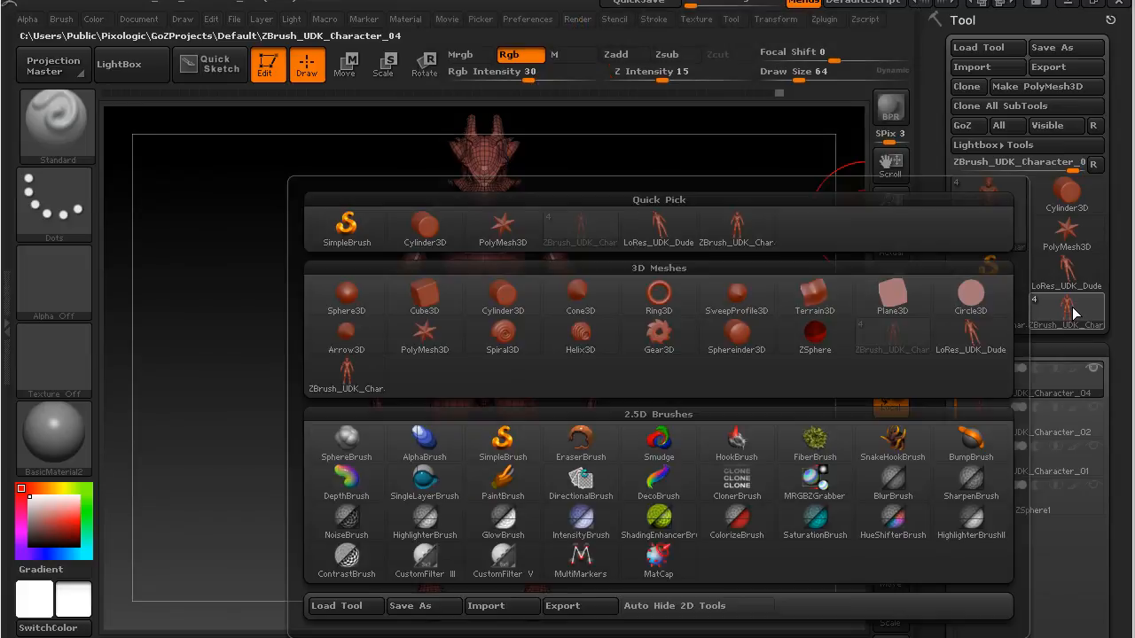
pyautogui.click(737, 226)
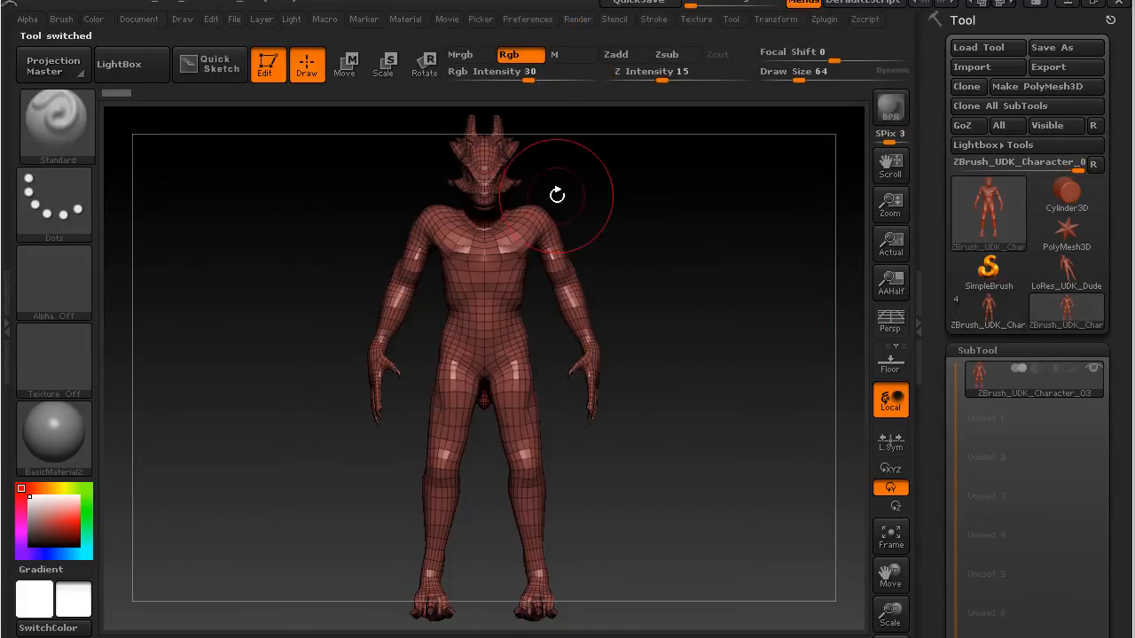
# View the LoRes_UDK_Dude tool for comparison and return to the creature tool with four subtools.
pyautogui.click(986, 215)
pyautogui.click(576, 222)
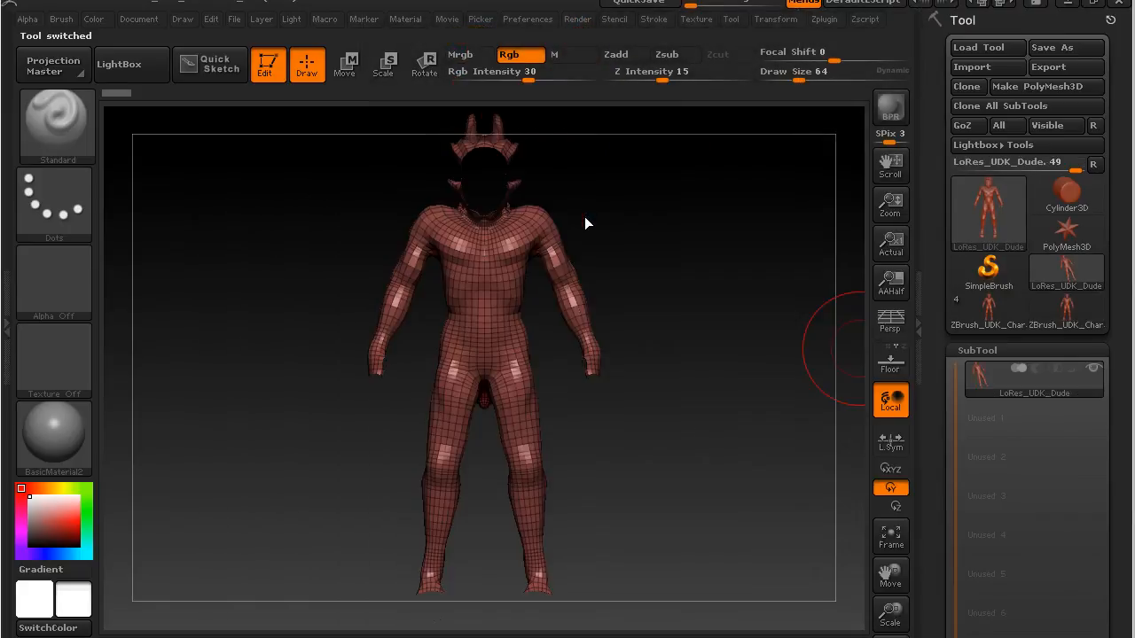
pyautogui.click(998, 201)
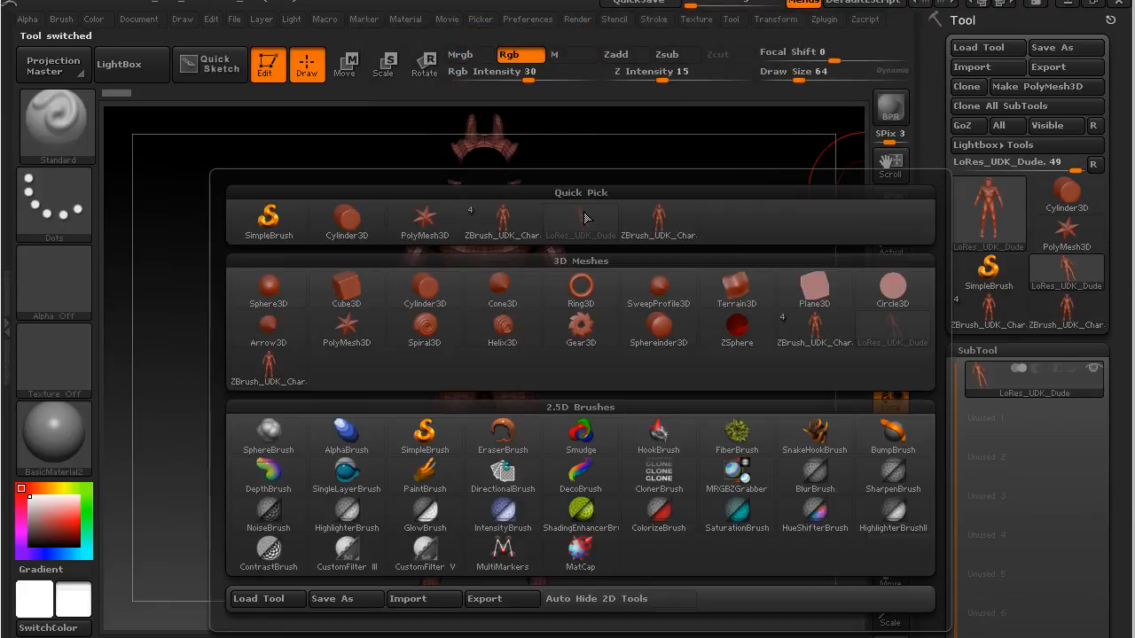
pyautogui.click(499, 224)
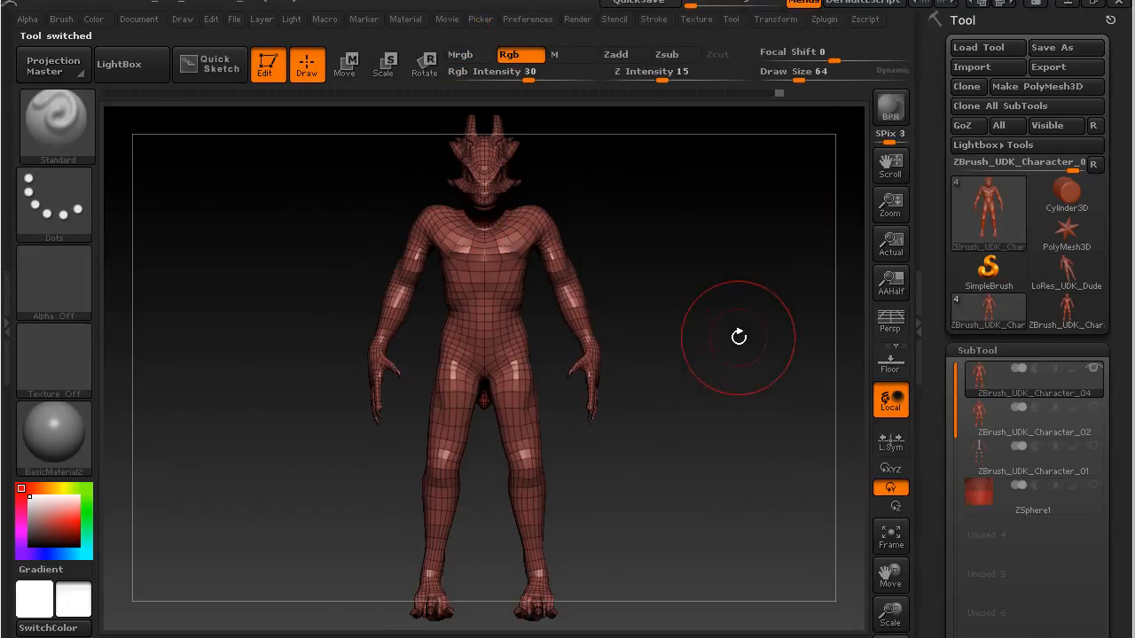
# Hide ZBrush_UDK_Character_04 and load the cloned ZBrush_UDK_Character_03 mesh as the ZSphere1 subtool's topology with Select Topo.
pyautogui.click(1066, 501)
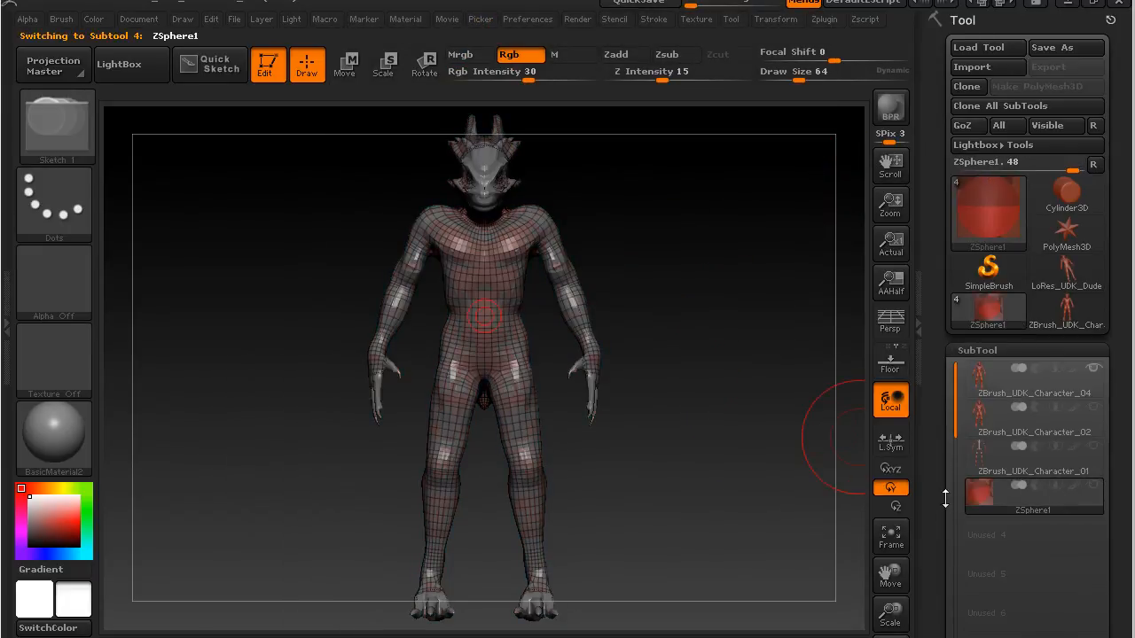
pyautogui.click(1094, 368)
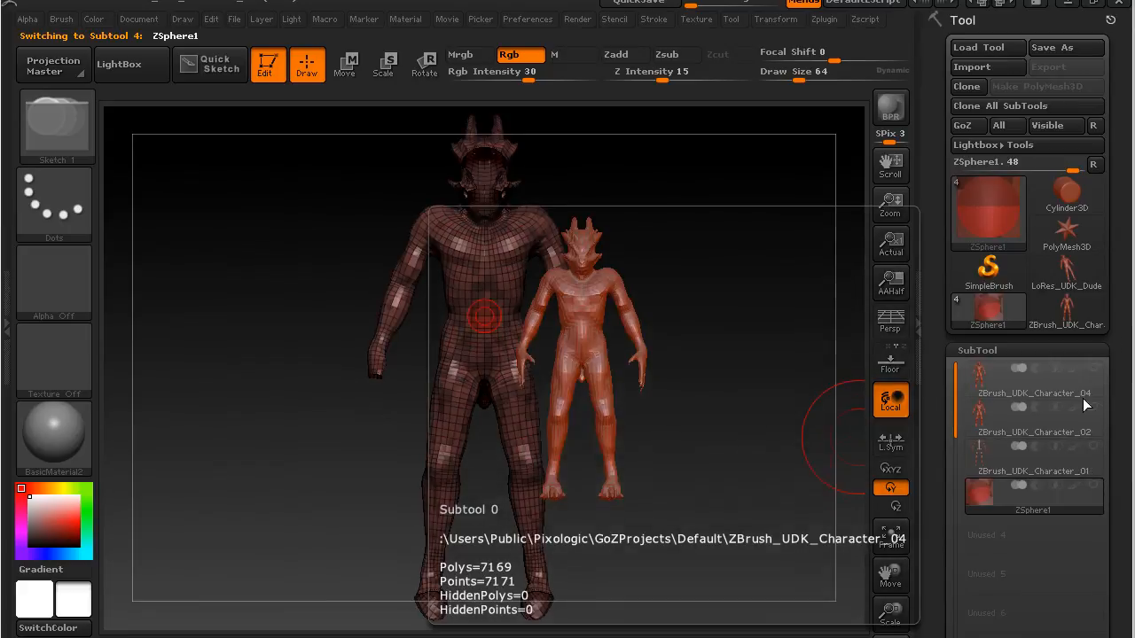
pyautogui.moveTo(930, 529); pyautogui.dragTo(926, 144)
pyautogui.click(982, 362)
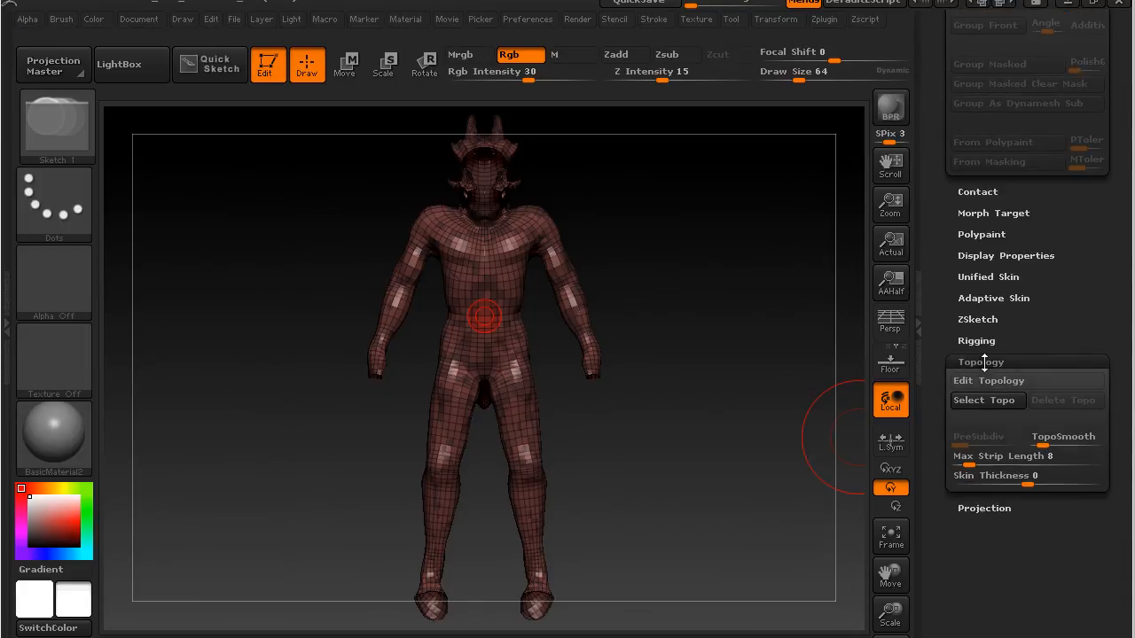
pyautogui.click(981, 401)
pyautogui.moveTo(665, 271)
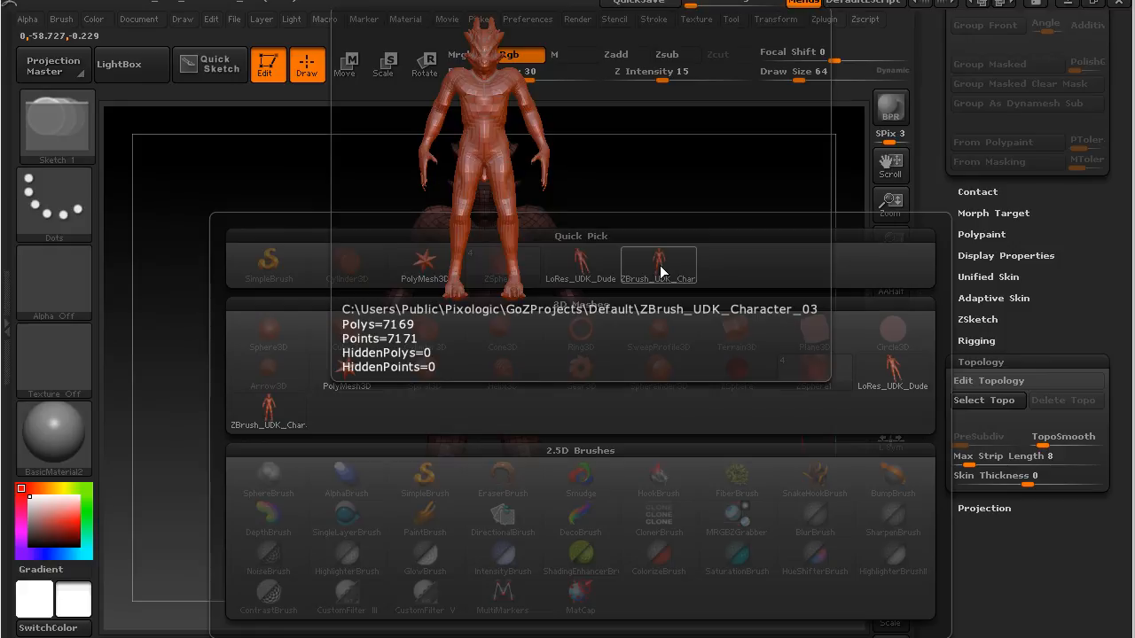
pyautogui.click(660, 271)
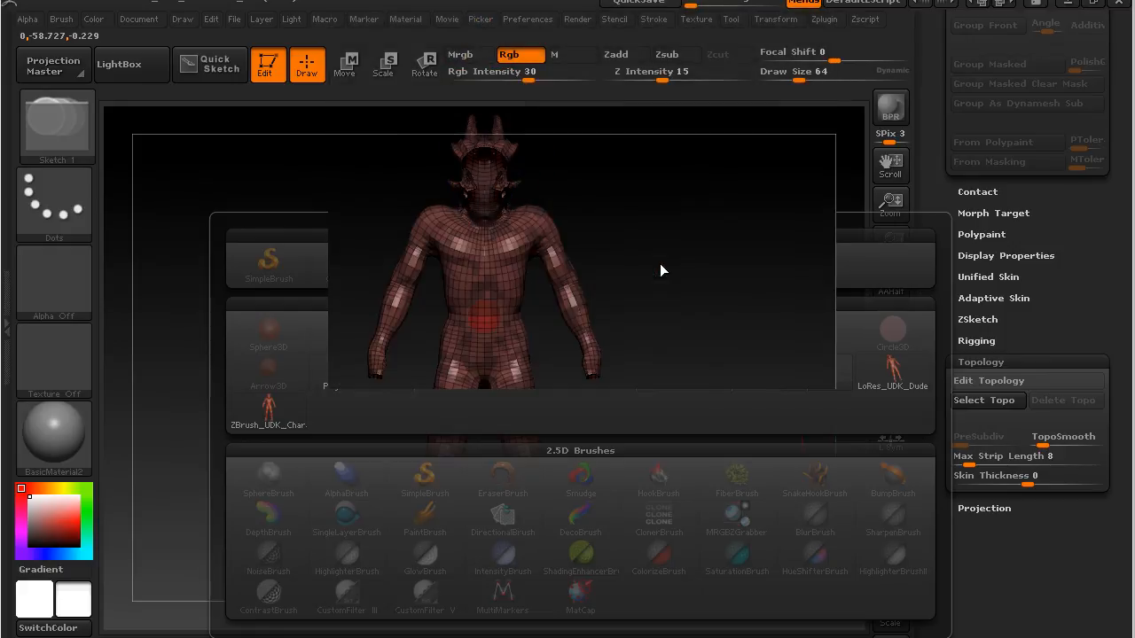
# Put ZSphere1 into topology editing and show the ZBrush_UDK_Character_02 sculpt beneath the wireframe, focusing on the hips.
pyautogui.moveTo(726, 426); pyautogui.dragTo(661, 422)
pyautogui.moveTo(934, 290); pyautogui.dragTo(966, 637)
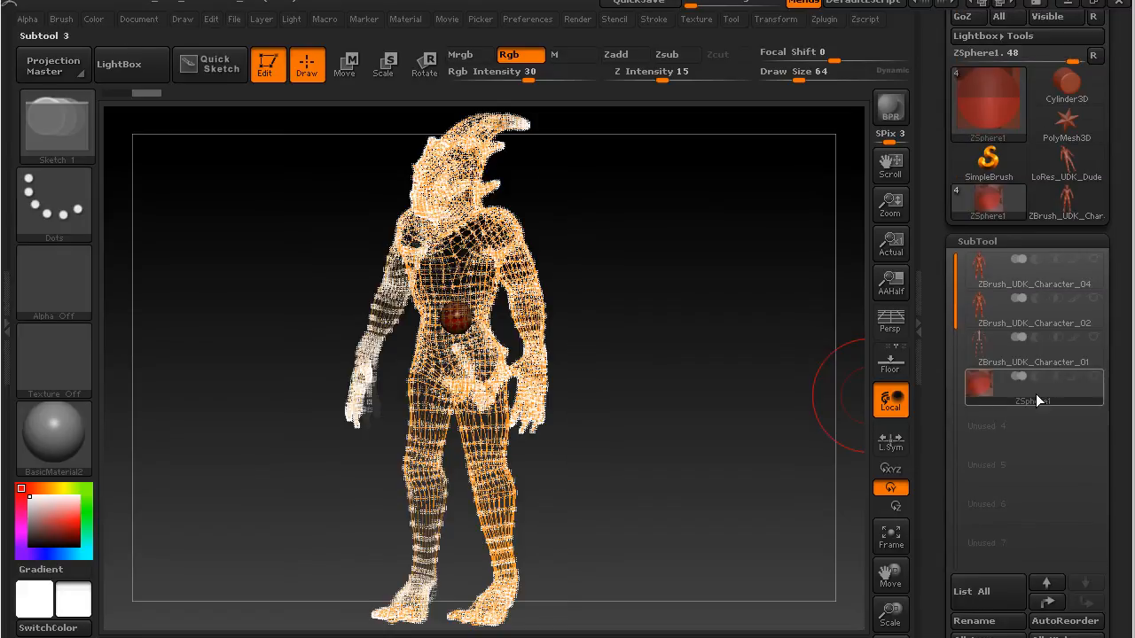
pyautogui.moveTo(1003, 256)
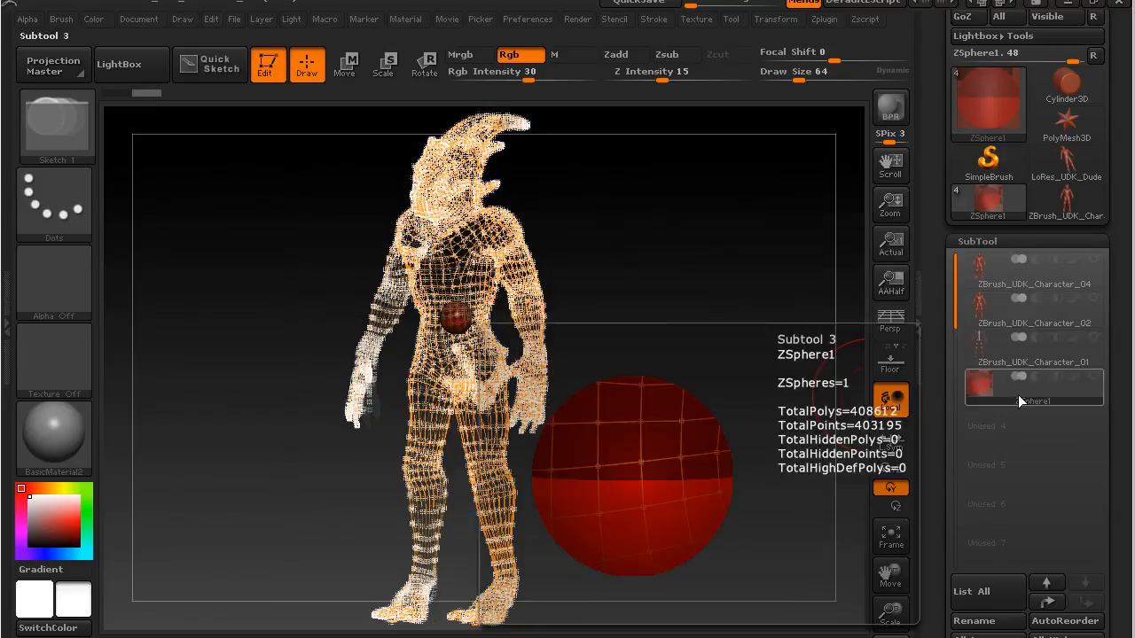
pyautogui.click(1096, 303)
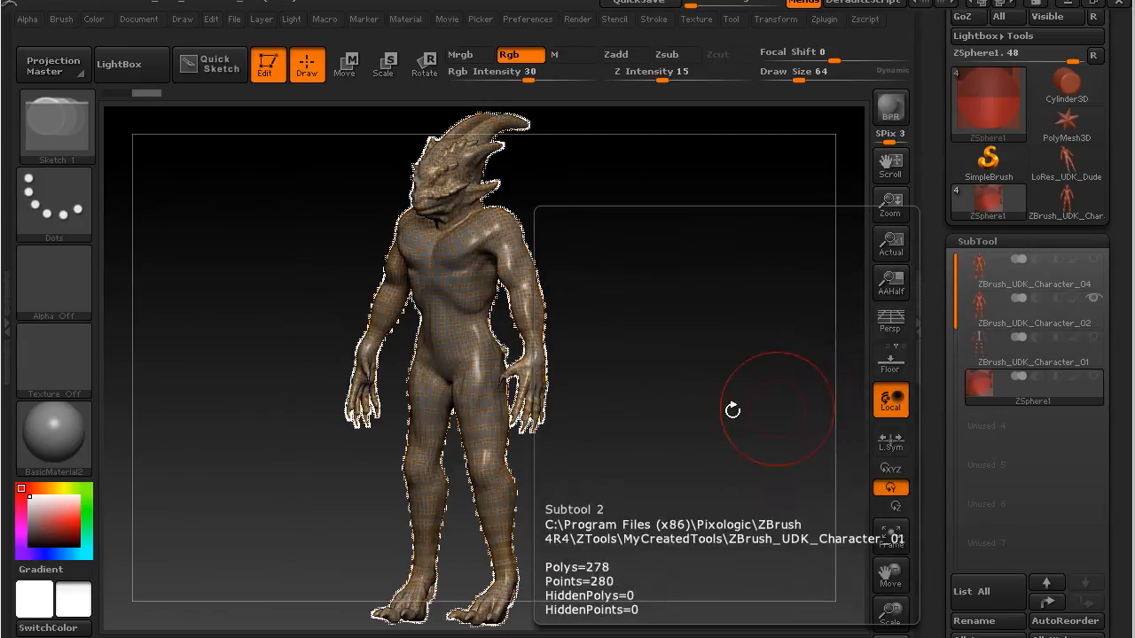
pyautogui.moveTo(659, 349); pyautogui.dragTo(797, 168)
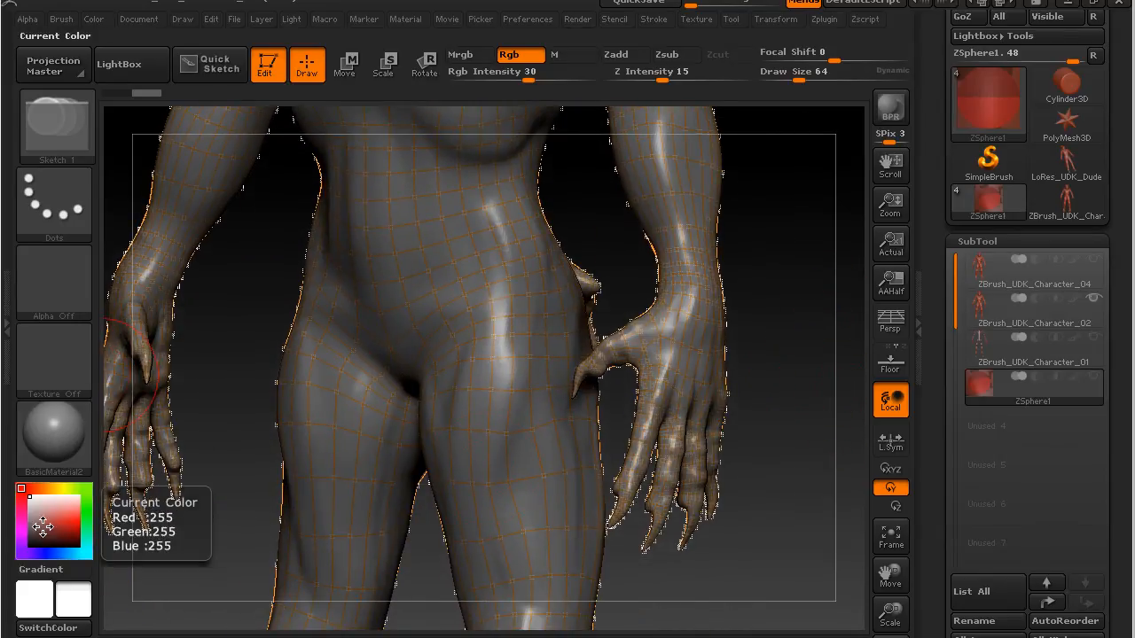
# Set the current colour to dark grey so the orange topology wireframe contrasts with the sculpt from the hips up to the head.
pyautogui.moveTo(38, 510); pyautogui.dragTo(24, 530)
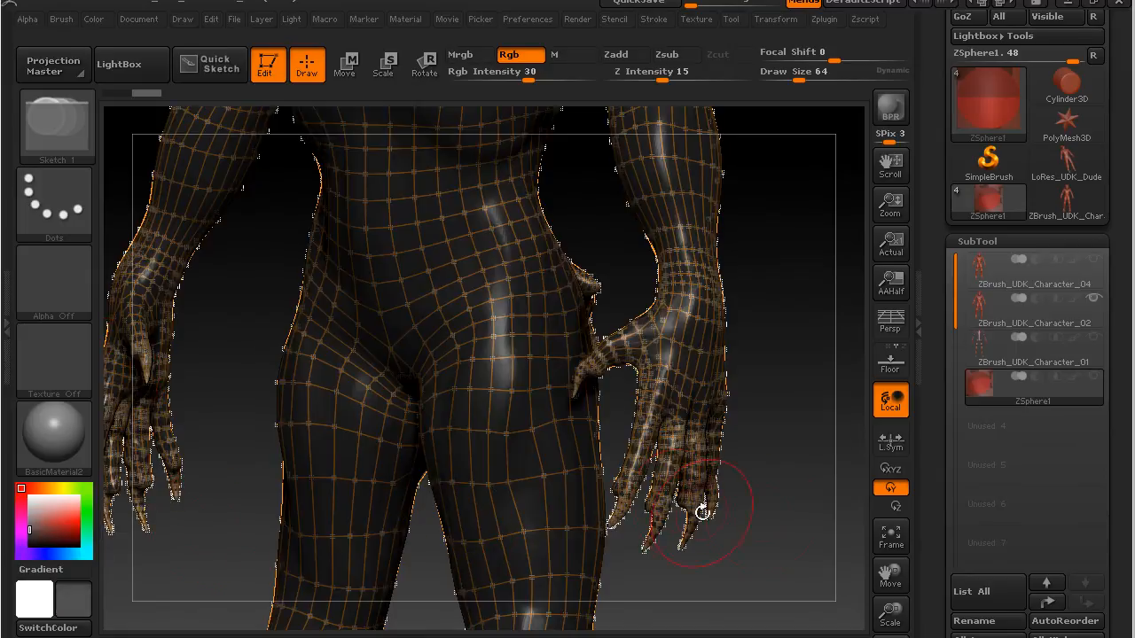
pyautogui.moveTo(745, 566)
pyautogui.mouseDown()
pyautogui.moveTo(700, 568)
pyautogui.moveTo(754, 558)
pyautogui.moveTo(745, 562)
pyautogui.mouseUp()
pyautogui.keyDown('alt'); pyautogui.moveTo(767, 302); pyautogui.dragTo(770, 552); pyautogui.keyUp('alt')
pyautogui.keyDown('alt'); pyautogui.moveTo(747, 279); pyautogui.dragTo(770, 481); pyautogui.keyUp('alt')
pyautogui.keyDown('alt'); pyautogui.moveTo(748, 278); pyautogui.dragTo(742, 336); pyautogui.keyUp('alt')
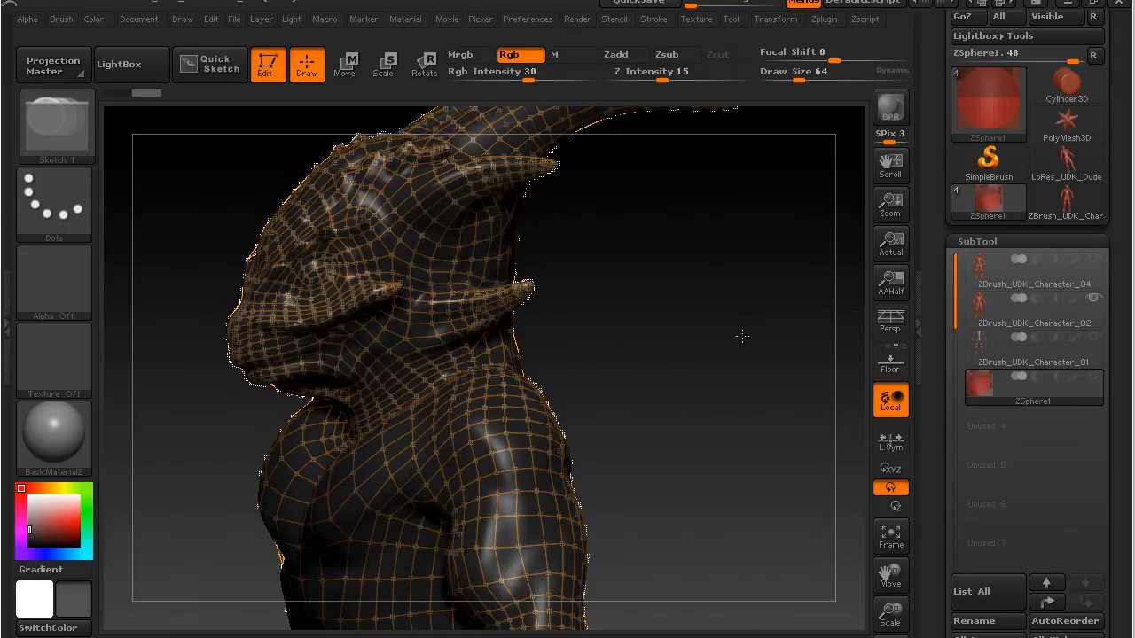
pyautogui.keyDown('alt'); pyautogui.moveTo(684, 357); pyautogui.dragTo(740, 339); pyautogui.keyUp('alt')
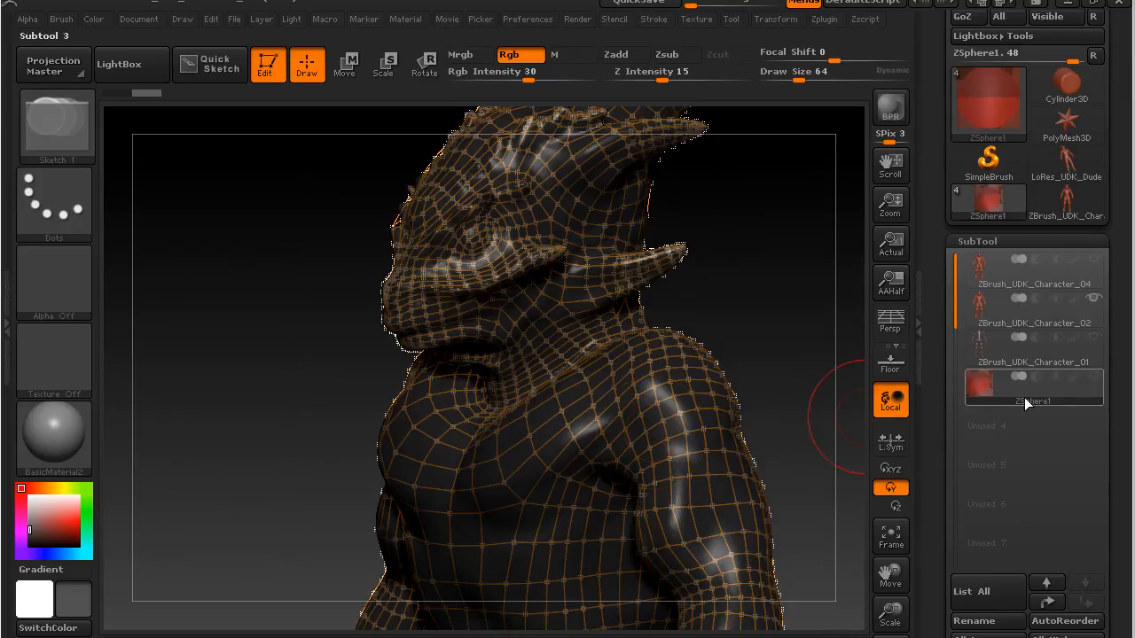
# Keep the ZSphere1 subtool selected and examine its topology wireframe around the creature's face, neck and shoulders from several angles.
pyautogui.moveTo(1061, 392)
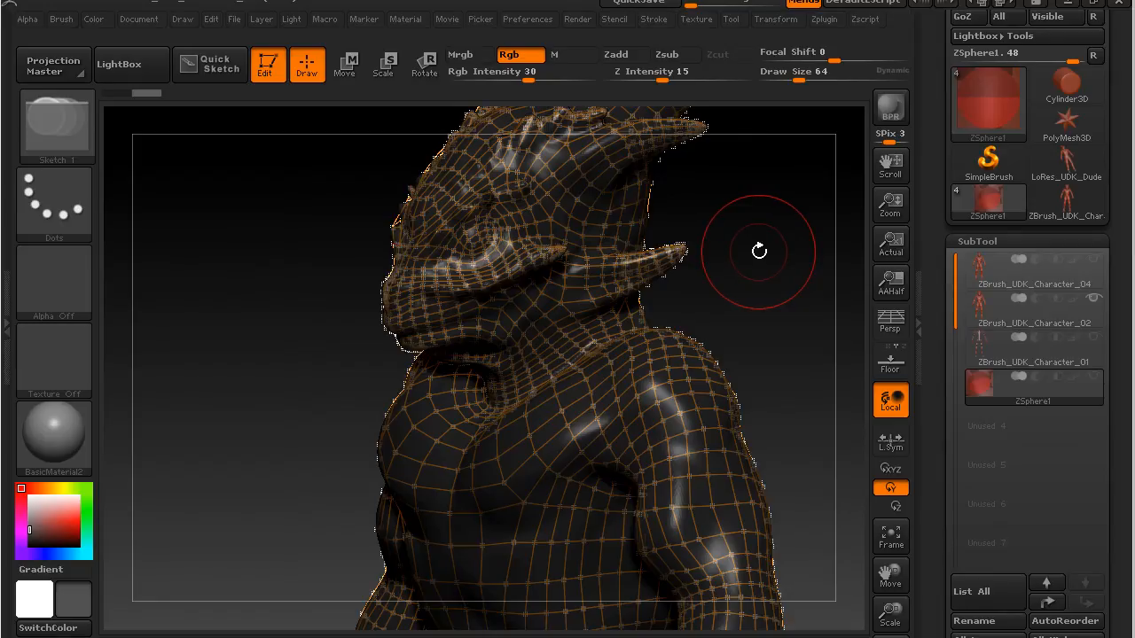
pyautogui.click(1017, 399)
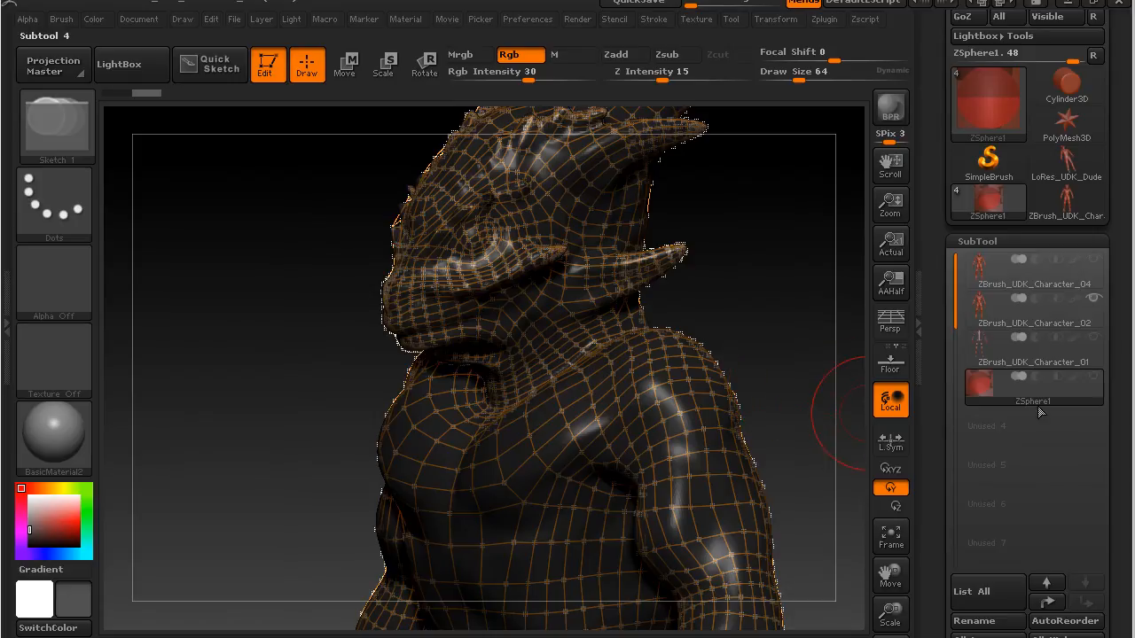
pyautogui.moveTo(778, 296)
pyautogui.mouseDown()
pyautogui.moveTo(760, 287)
pyautogui.moveTo(765, 278)
pyautogui.mouseUp()
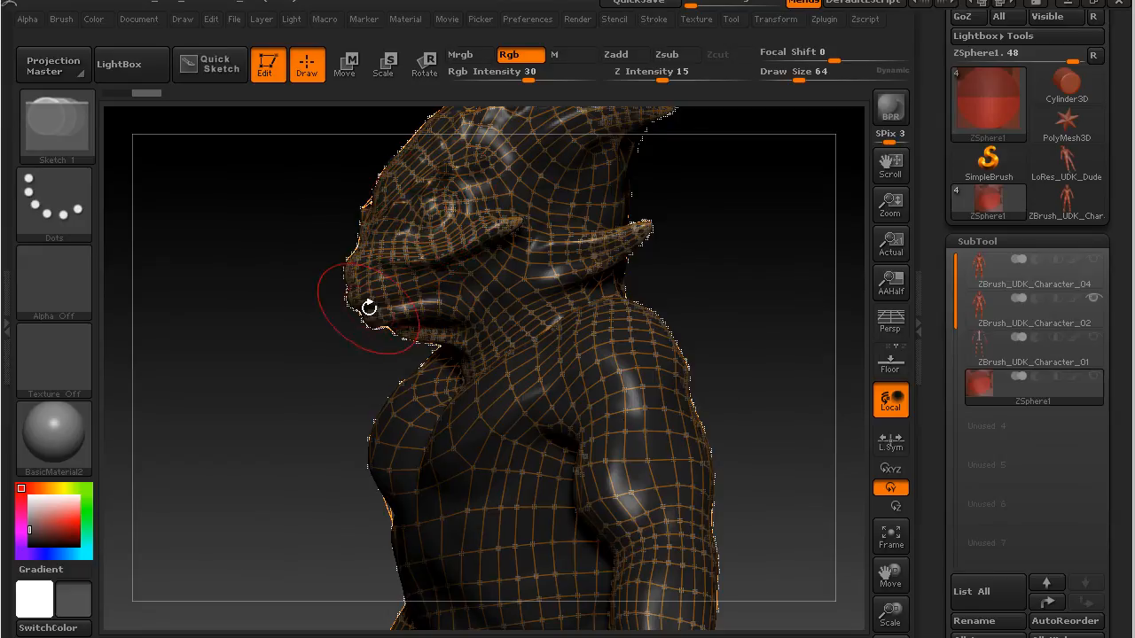
pyautogui.moveTo(732, 253)
pyautogui.mouseDown()
pyautogui.moveTo(701, 257)
pyautogui.moveTo(745, 271)
pyautogui.mouseUp()
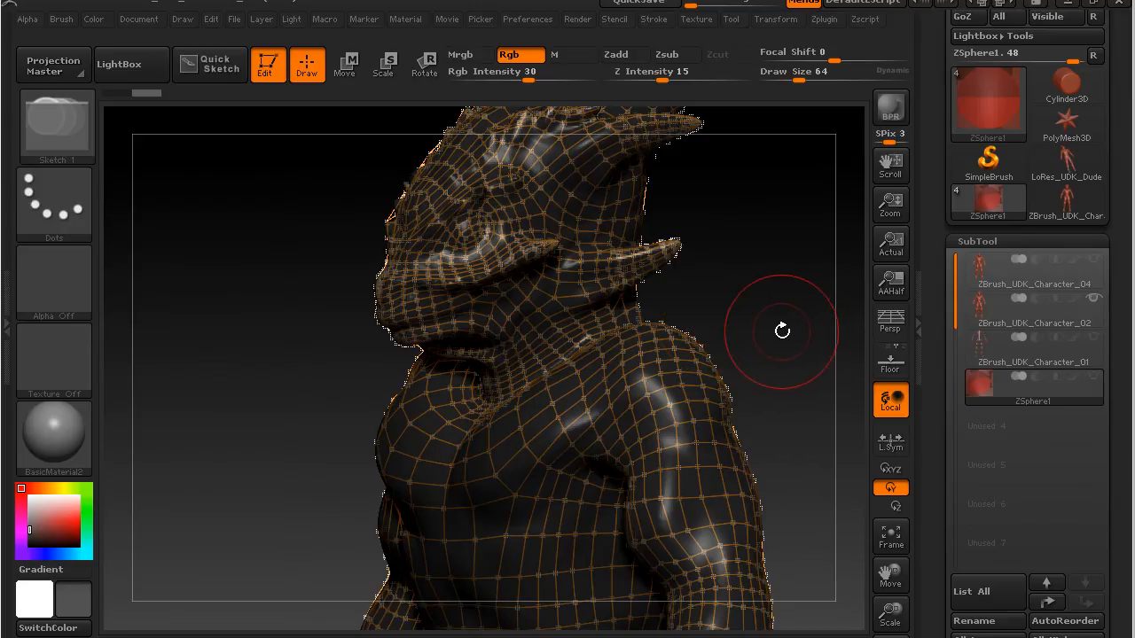
# Preview ZSphere1's adaptive skin with the whole creature framed, and return to the editable topology wireframe.
pyautogui.press('a')
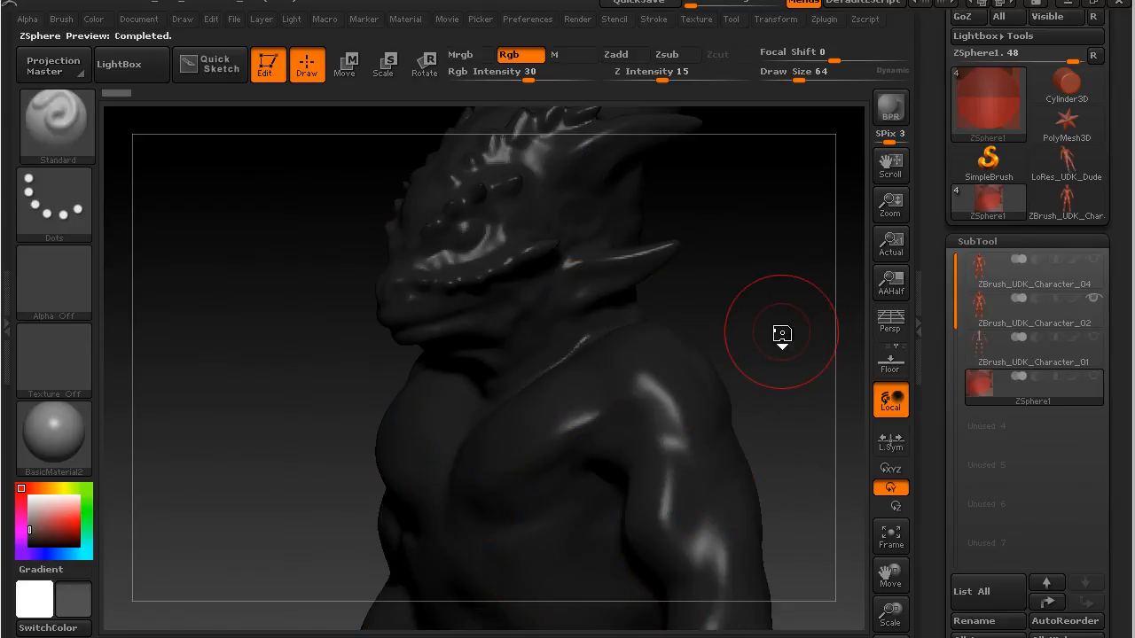
pyautogui.press('f')
pyautogui.press('f')
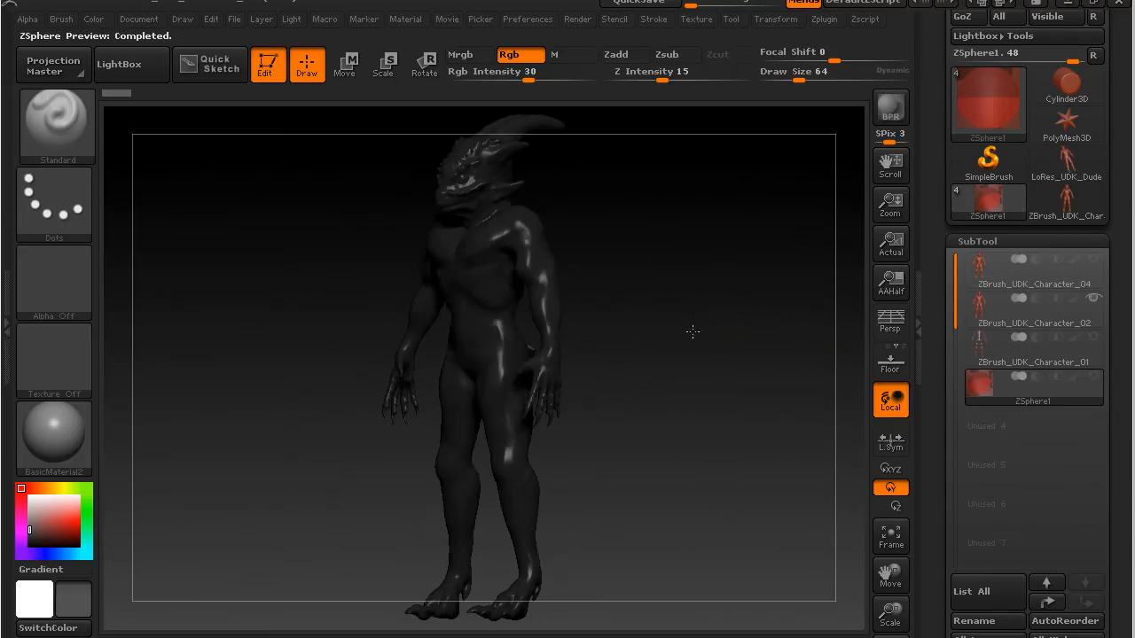
pyautogui.press('a')
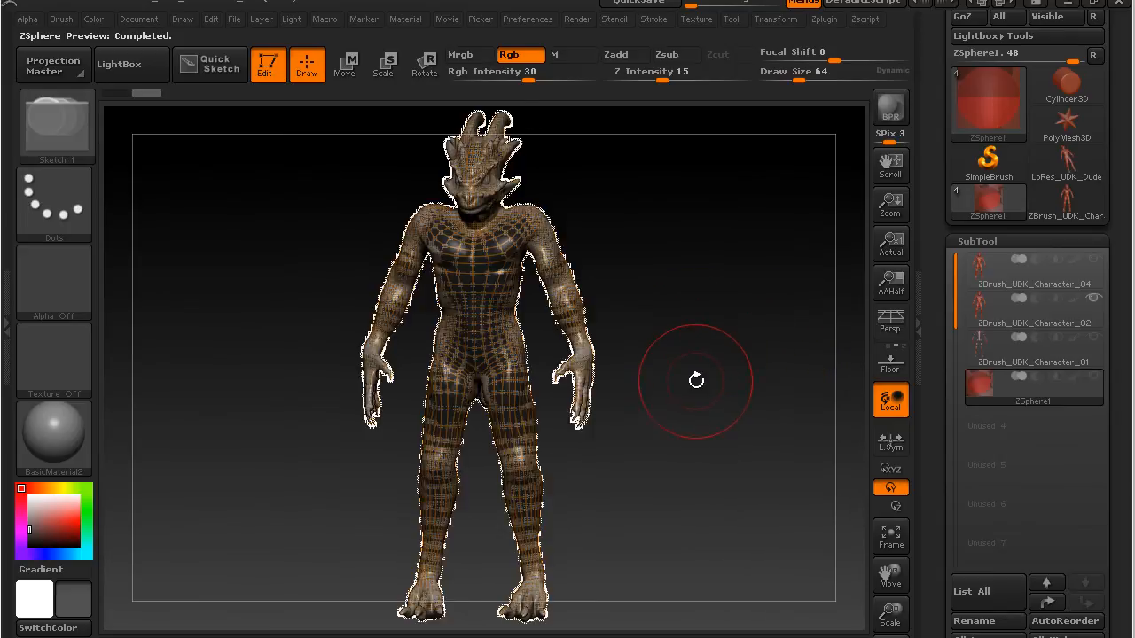